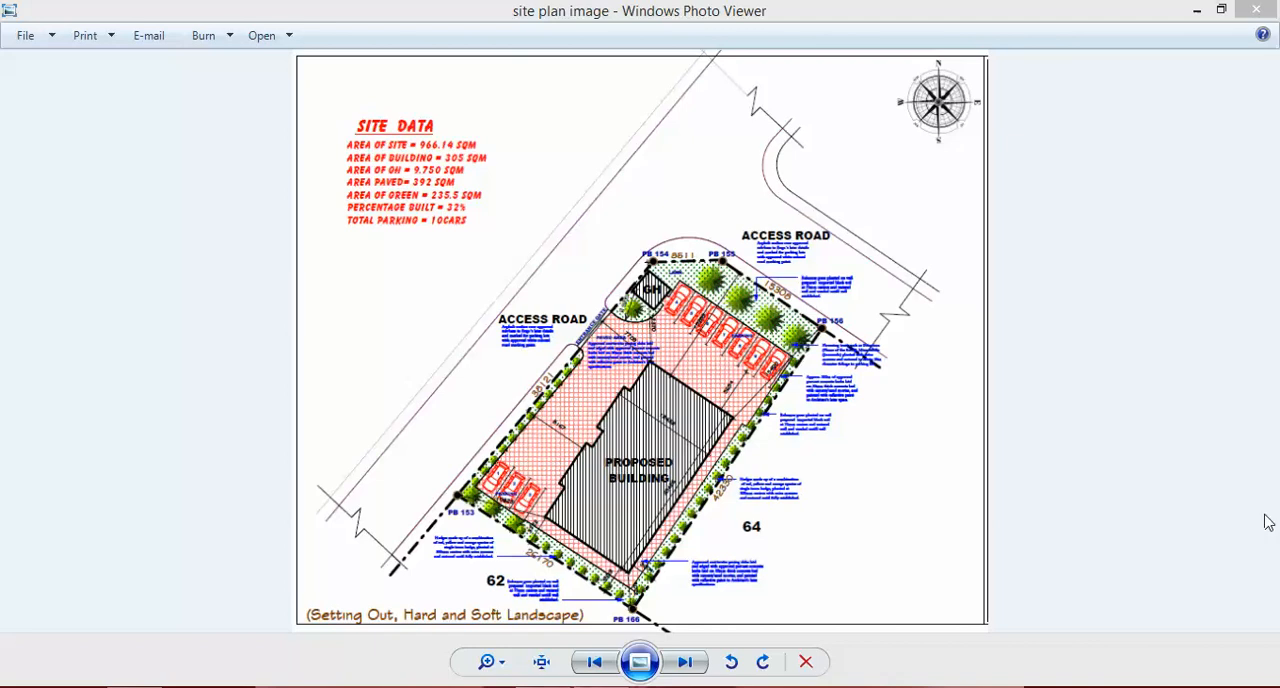
Step: Switch to the Revit project and start a new drafting view
{"action": "left_click", "coordinate": [604, 686]}
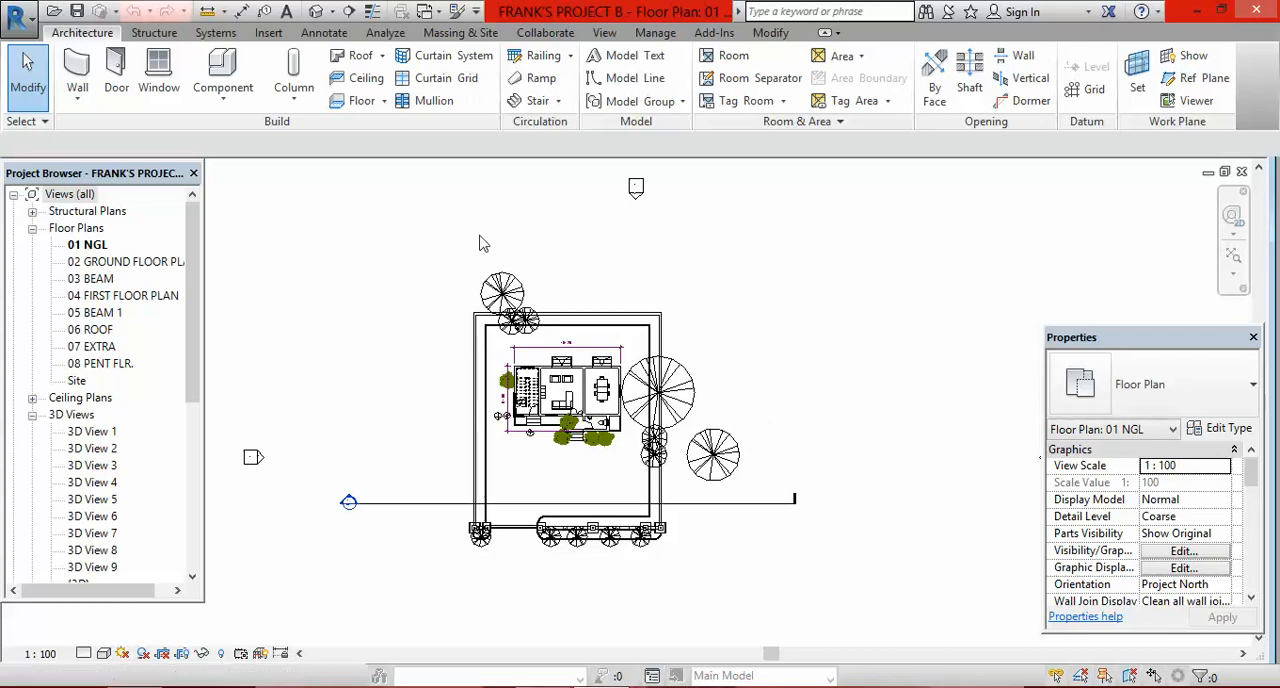
{"action": "left_click", "coordinate": [605, 33]}
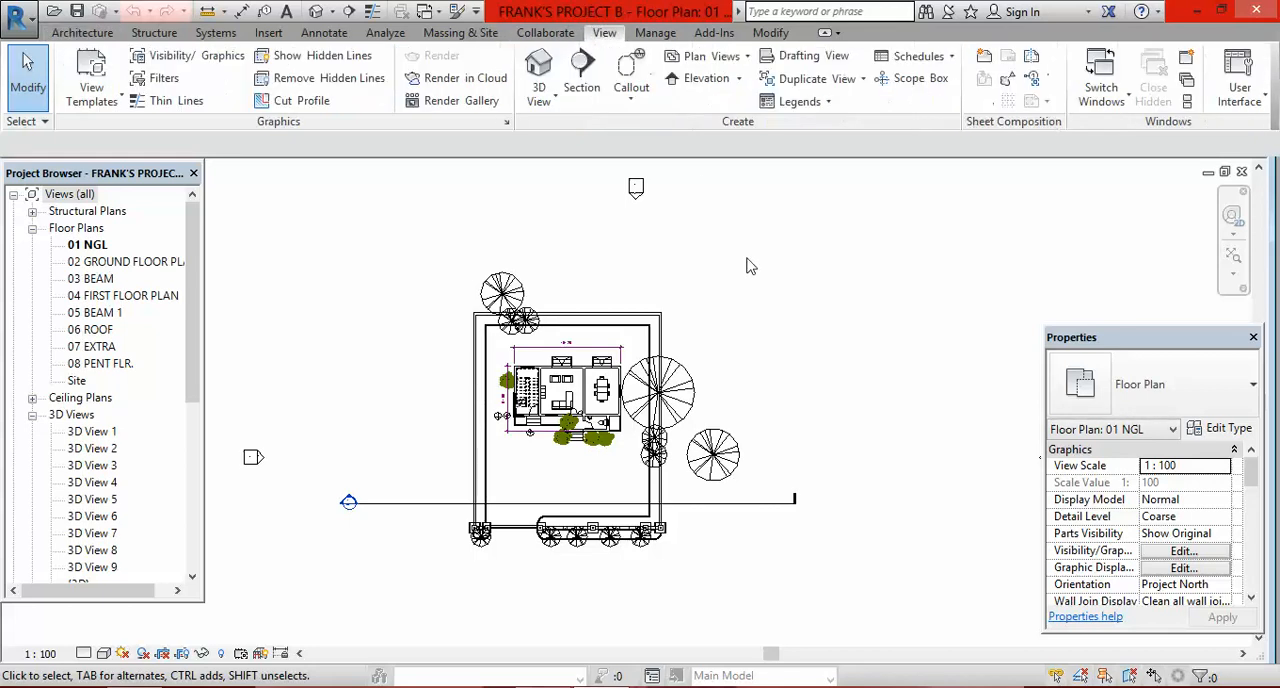
{"action": "left_click", "coordinate": [816, 66]}
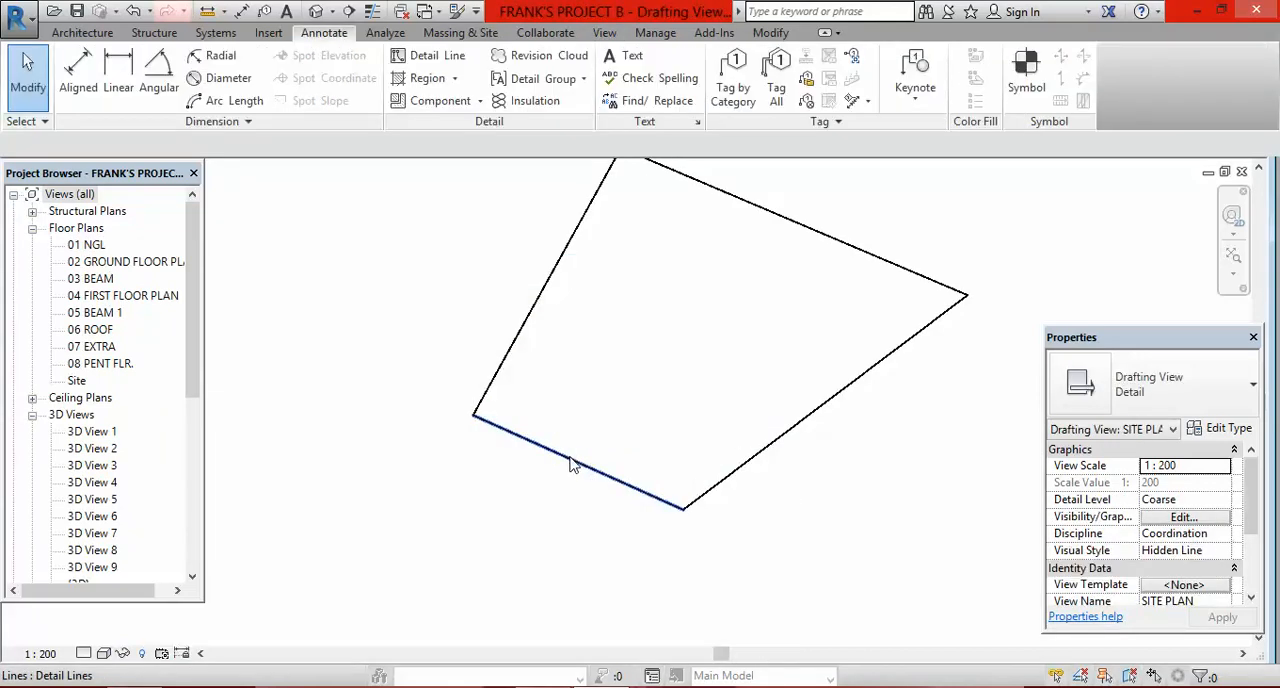
Step: Copy the plot outline's bottom edge about 199 mm outward as a parallel road line
{"action": "left_click", "coordinate": [570, 467]}
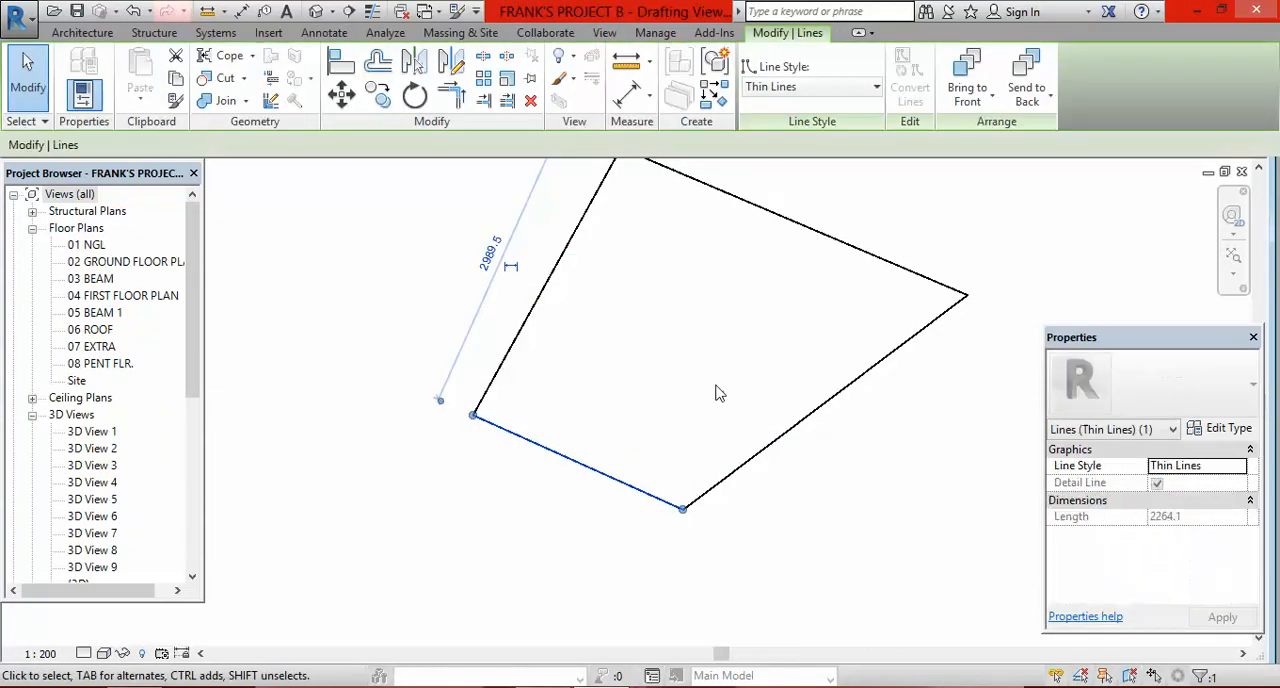
{"action": "left_click", "coordinate": [378, 97]}
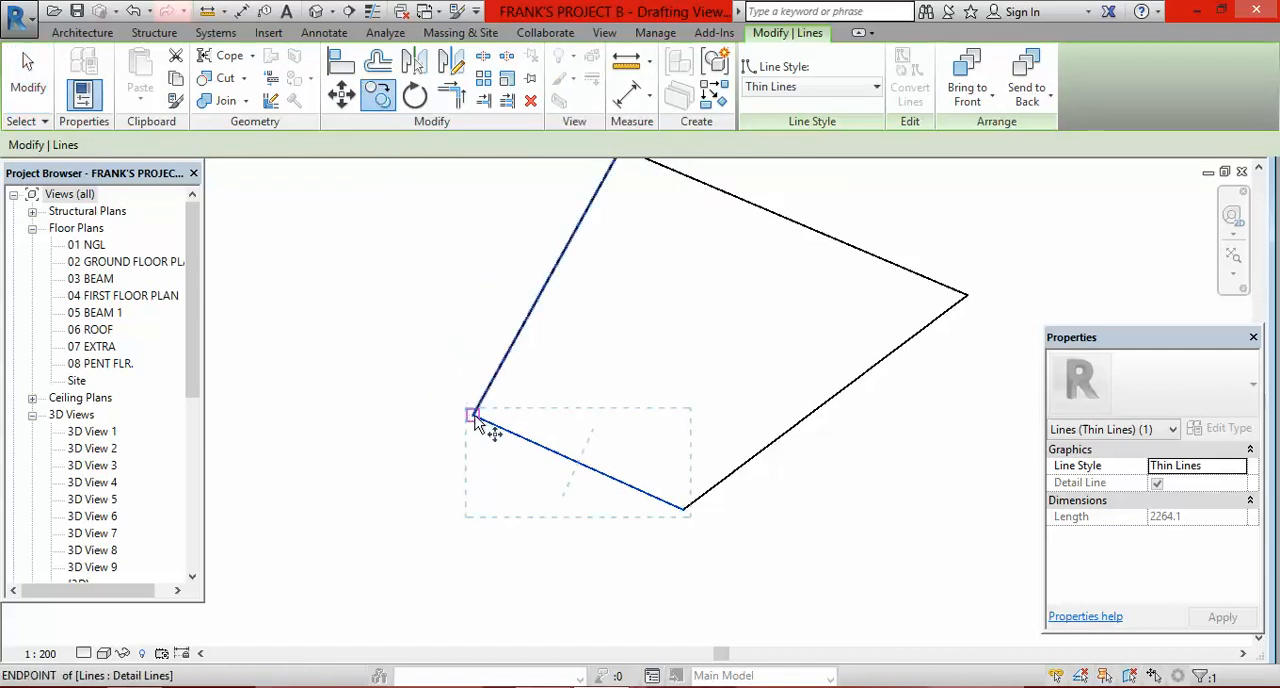
{"action": "left_click", "coordinate": [475, 415]}
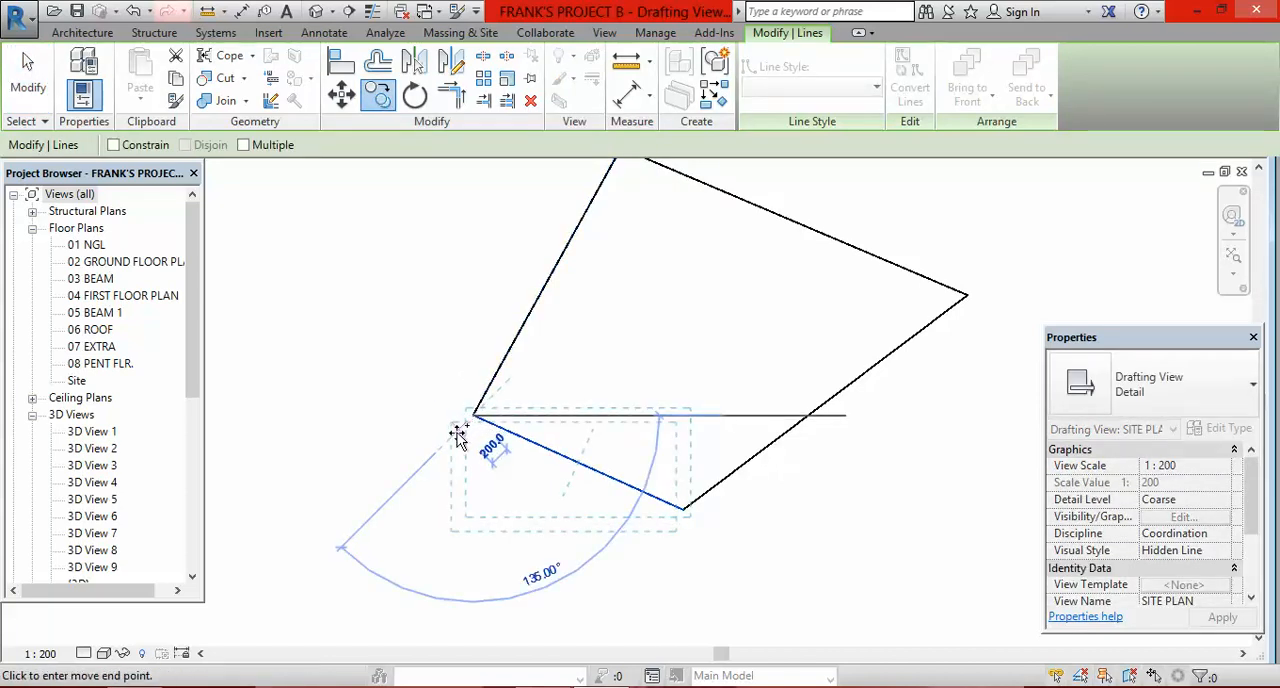
{"action": "scroll", "coordinate": [455, 440], "scroll_direction": "up", "scroll_amount": 3}
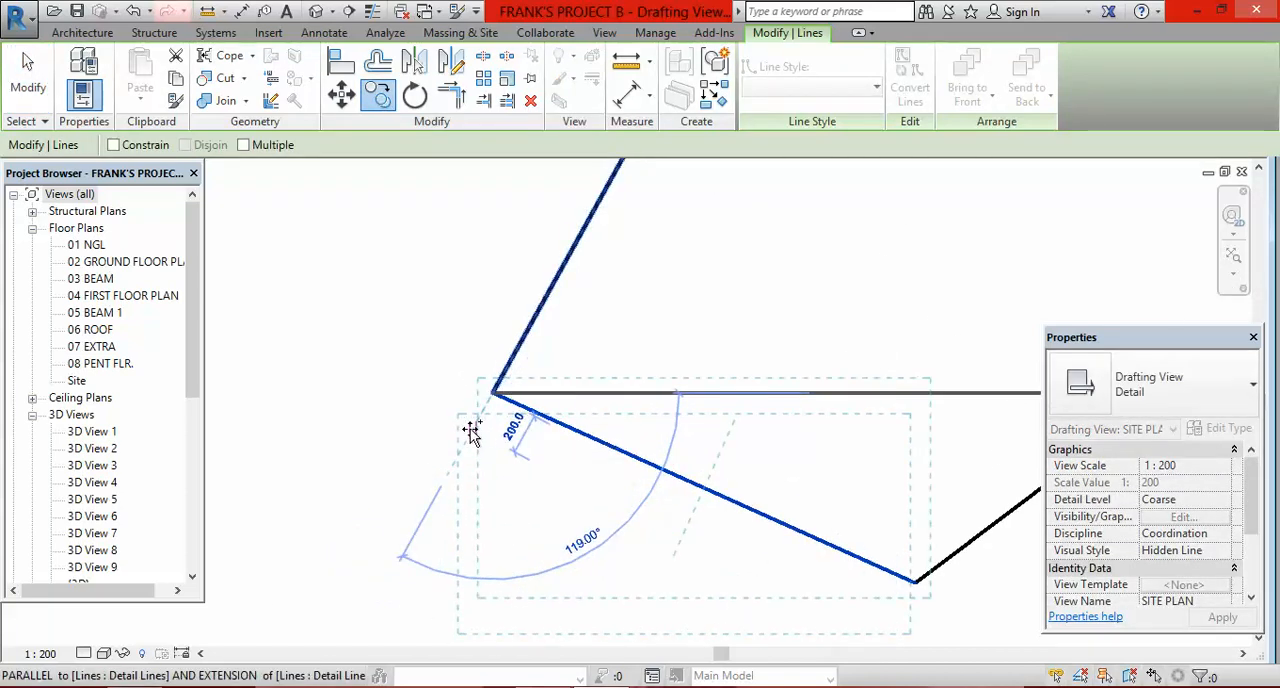
{"action": "left_click", "coordinate": [470, 428]}
{"action": "scroll", "coordinate": [505, 355], "scroll_direction": "down", "scroll_amount": 3}
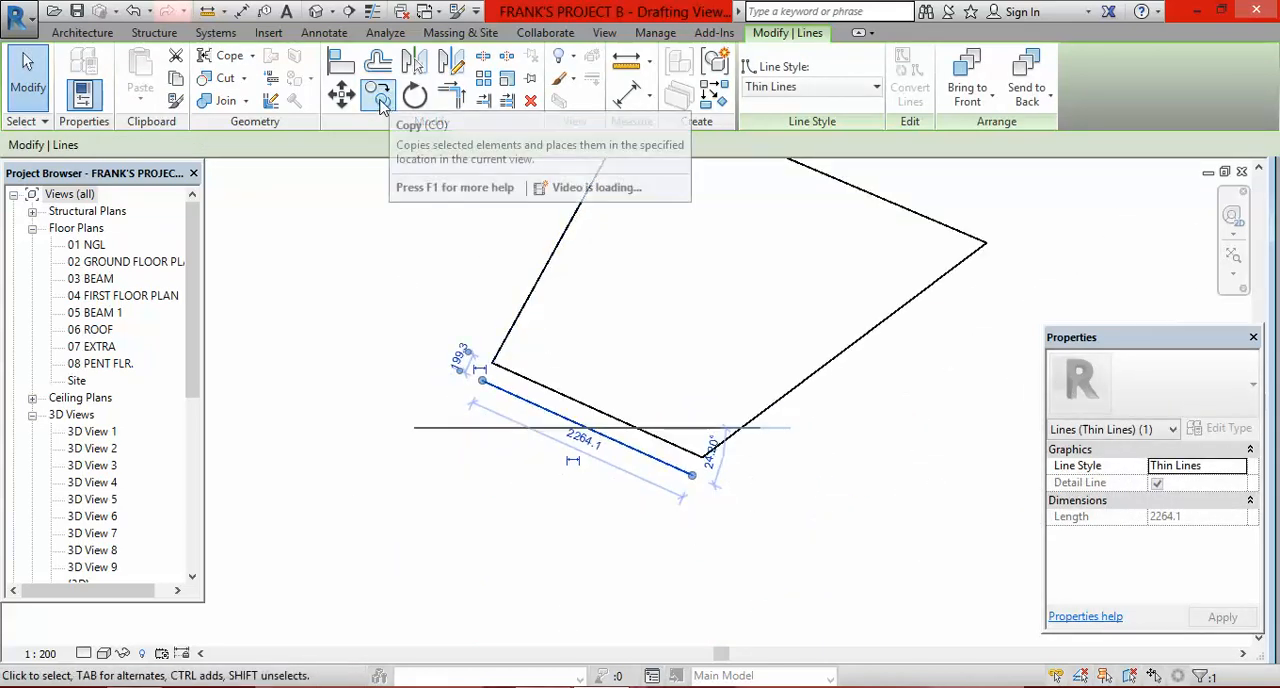
Step: Copy the new road line about 1277 mm farther from the plot as the road's opposite side
{"action": "left_click", "coordinate": [379, 100]}
{"action": "left_click", "coordinate": [482, 383]}
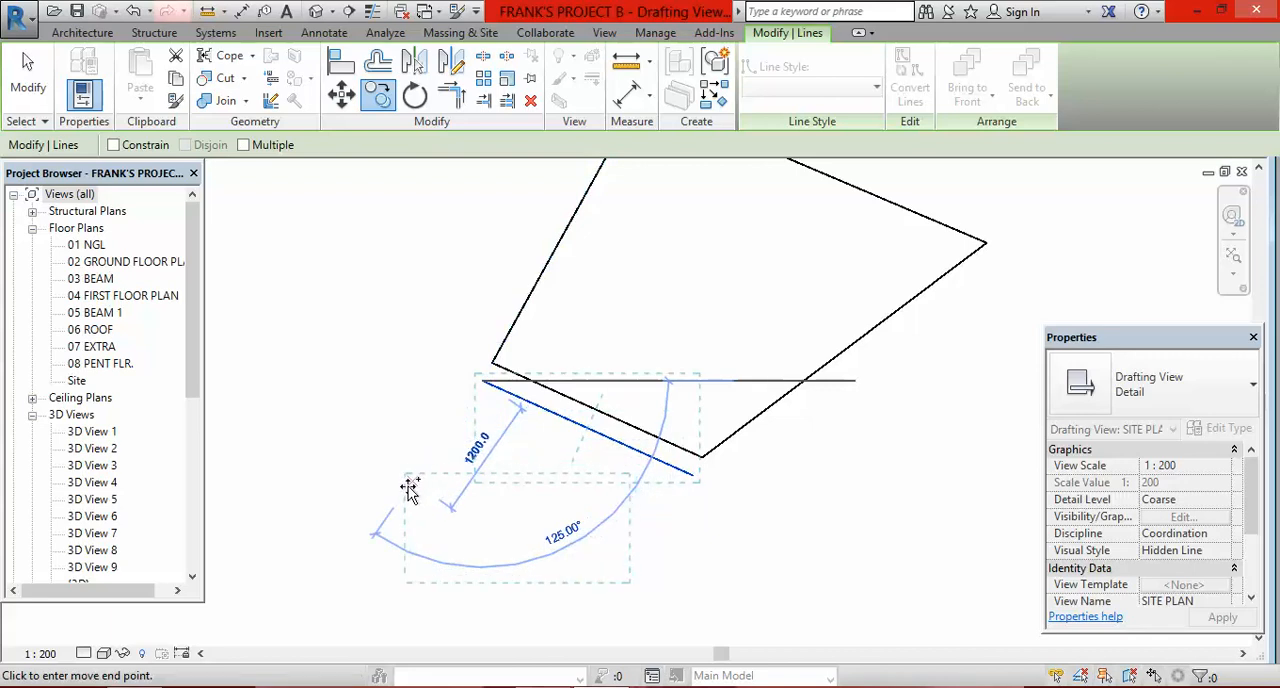
{"action": "left_click", "coordinate": [406, 494]}
{"action": "scroll", "coordinate": [560, 455], "scroll_direction": "down", "scroll_amount": 2}
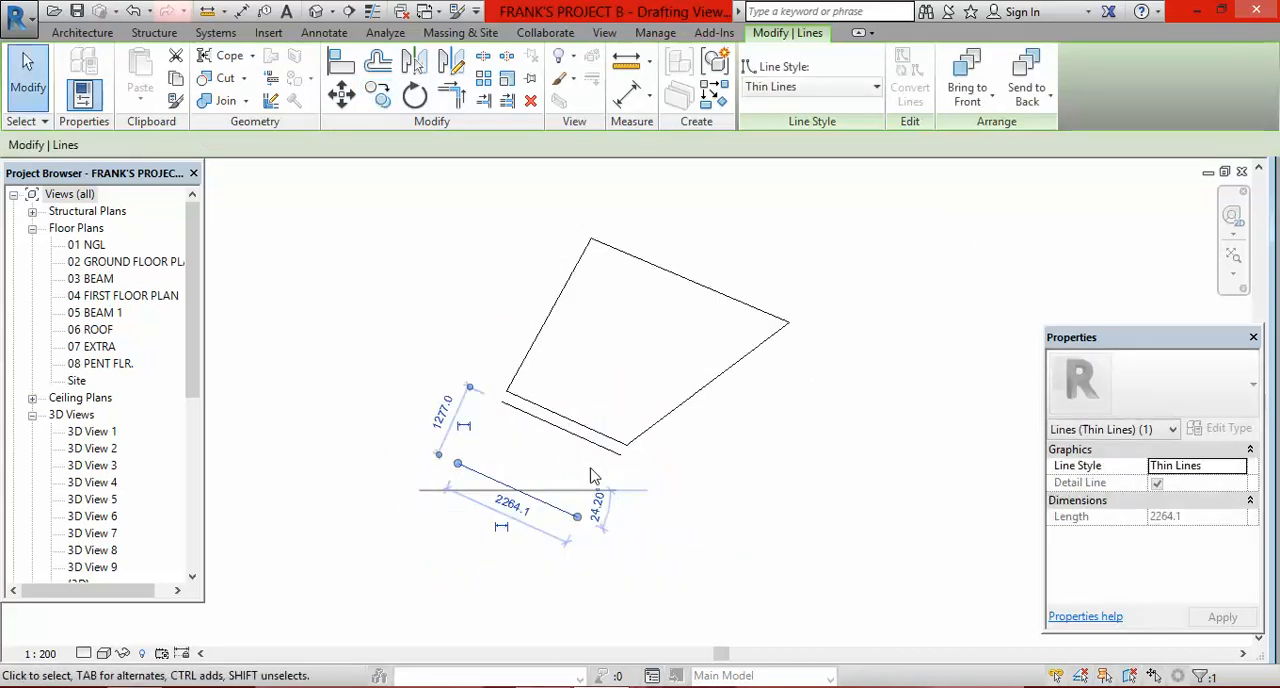
{"action": "key", "text": "Escape"}
Step: Extend the left ends of both road lines, making them about 5200 mm and 4957 mm long
{"action": "left_click", "coordinate": [517, 408]}
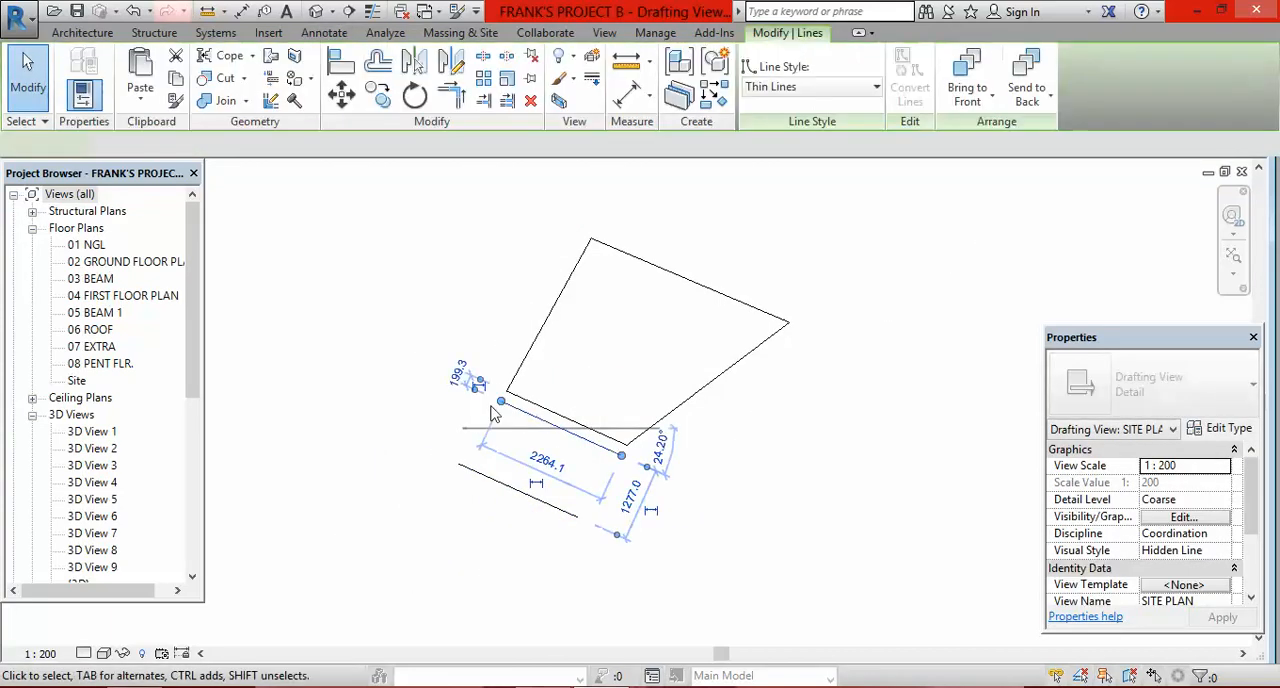
{"action": "left_click_drag", "start_coordinate": [500, 408], "coordinate": [344, 331]}
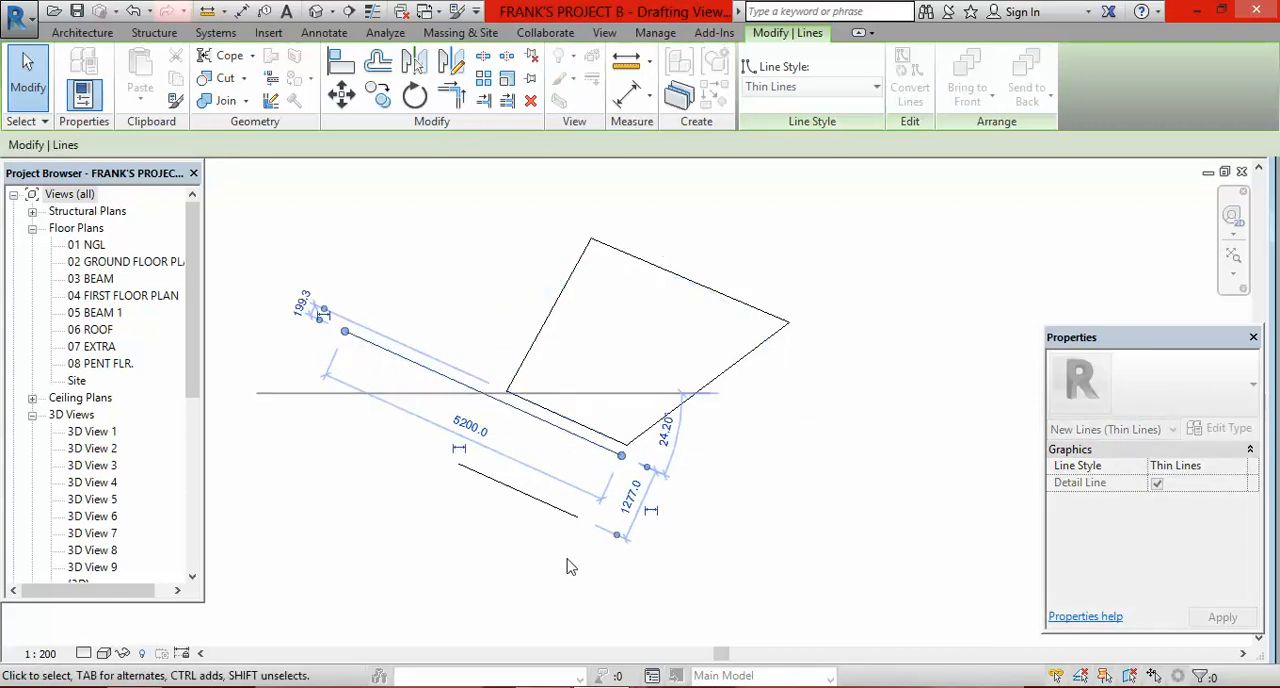
{"action": "left_click", "coordinate": [519, 500]}
{"action": "left_click_drag", "start_coordinate": [458, 466], "coordinate": [315, 400]}
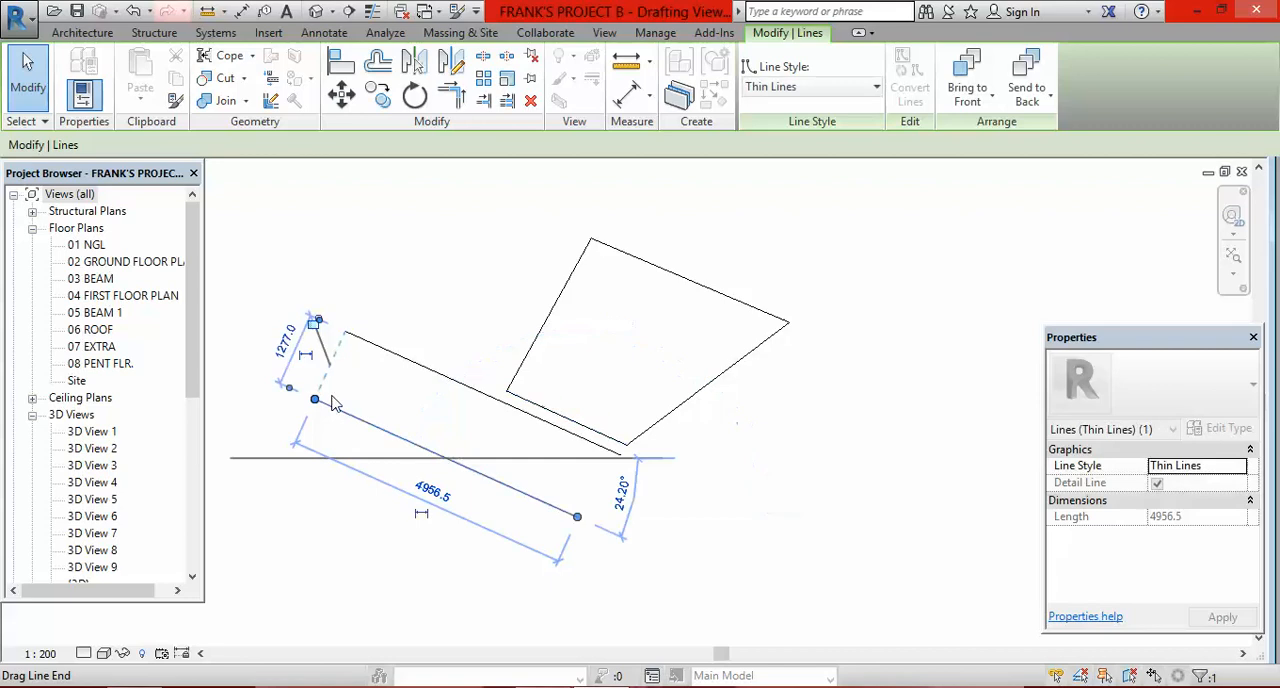
Step: Extend the right ends of both road lines well past the plot's lower right corner, keeping them parallel
{"action": "left_click", "coordinate": [590, 441]}
{"action": "left_click_drag", "start_coordinate": [626, 445], "coordinate": [832, 538]}
{"action": "left_click", "coordinate": [520, 492]}
{"action": "left_click_drag", "start_coordinate": [577, 517], "coordinate": [805, 604]}
{"action": "left_click", "coordinate": [843, 423]}
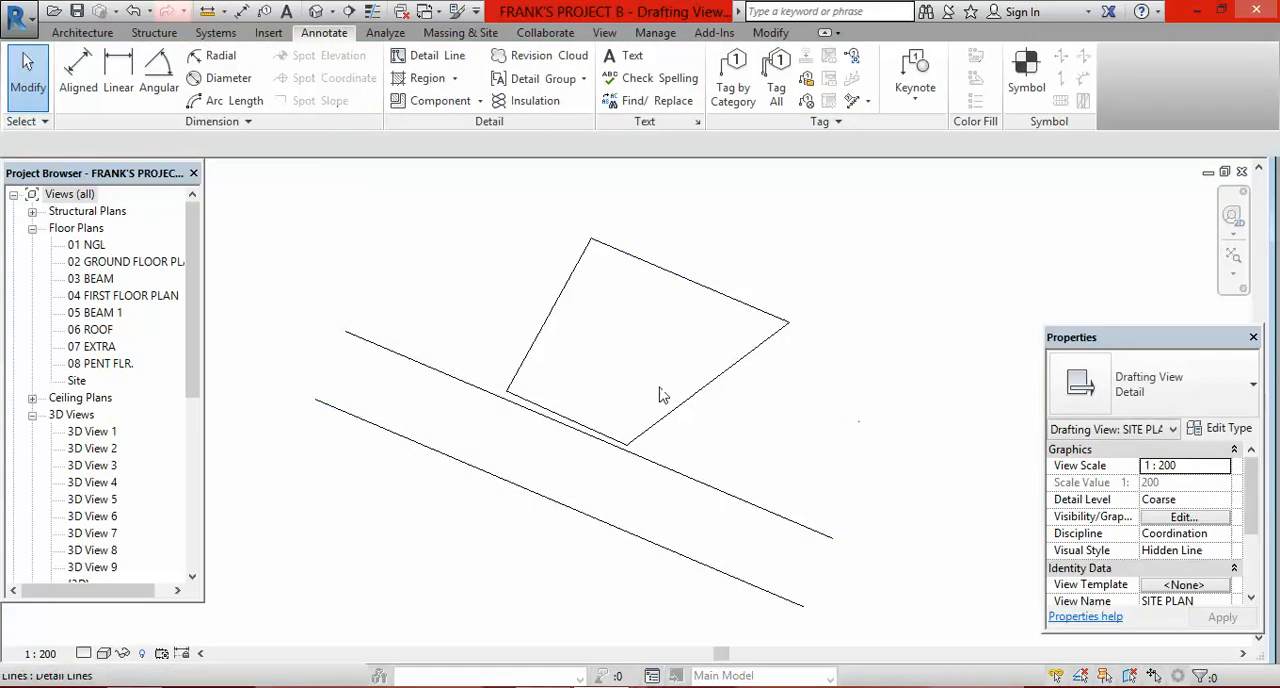
{"action": "scroll", "coordinate": [703, 477], "scroll_direction": "down", "scroll_amount": 2}
{"action": "scroll", "coordinate": [660, 451], "scroll_direction": "up", "scroll_amount": 2}
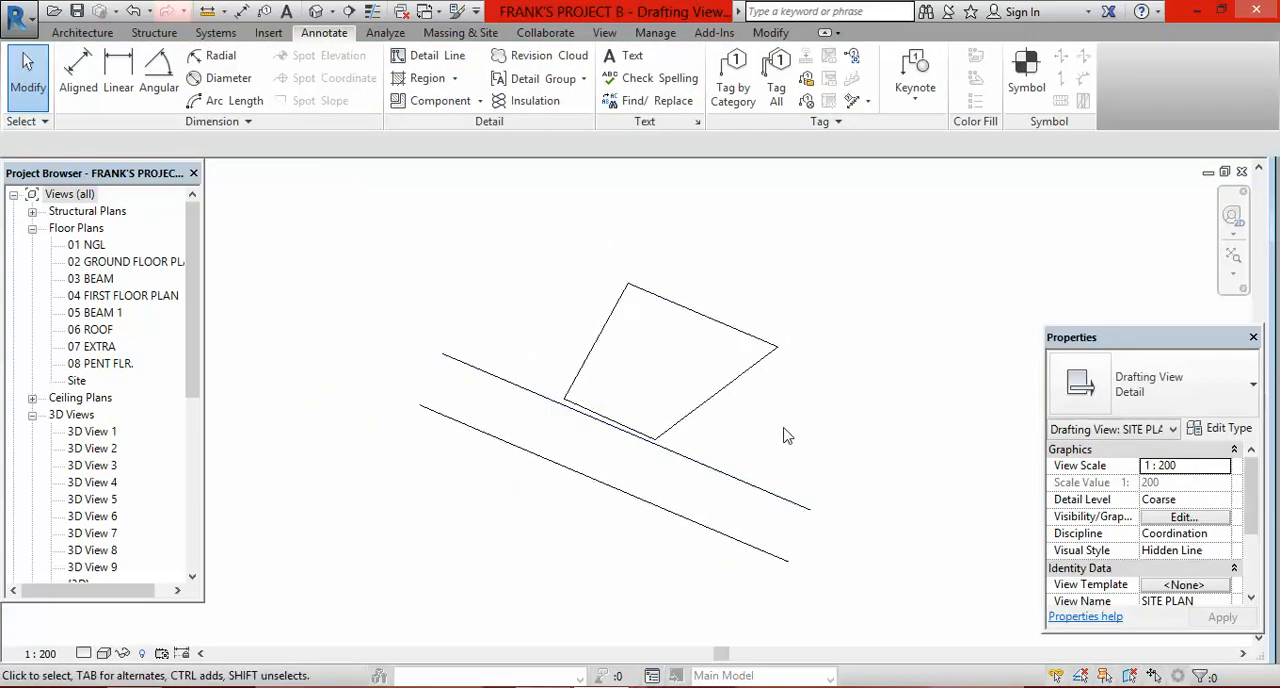
{"action": "scroll", "coordinate": [695, 321], "scroll_direction": "up", "scroll_amount": 1}
{"action": "scroll", "coordinate": [749, 497], "scroll_direction": "down", "scroll_amount": 1}
{"action": "scroll", "coordinate": [609, 435], "scroll_direction": "up", "scroll_amount": 5}
{"action": "scroll", "coordinate": [645, 508], "scroll_direction": "down", "scroll_amount": 3}
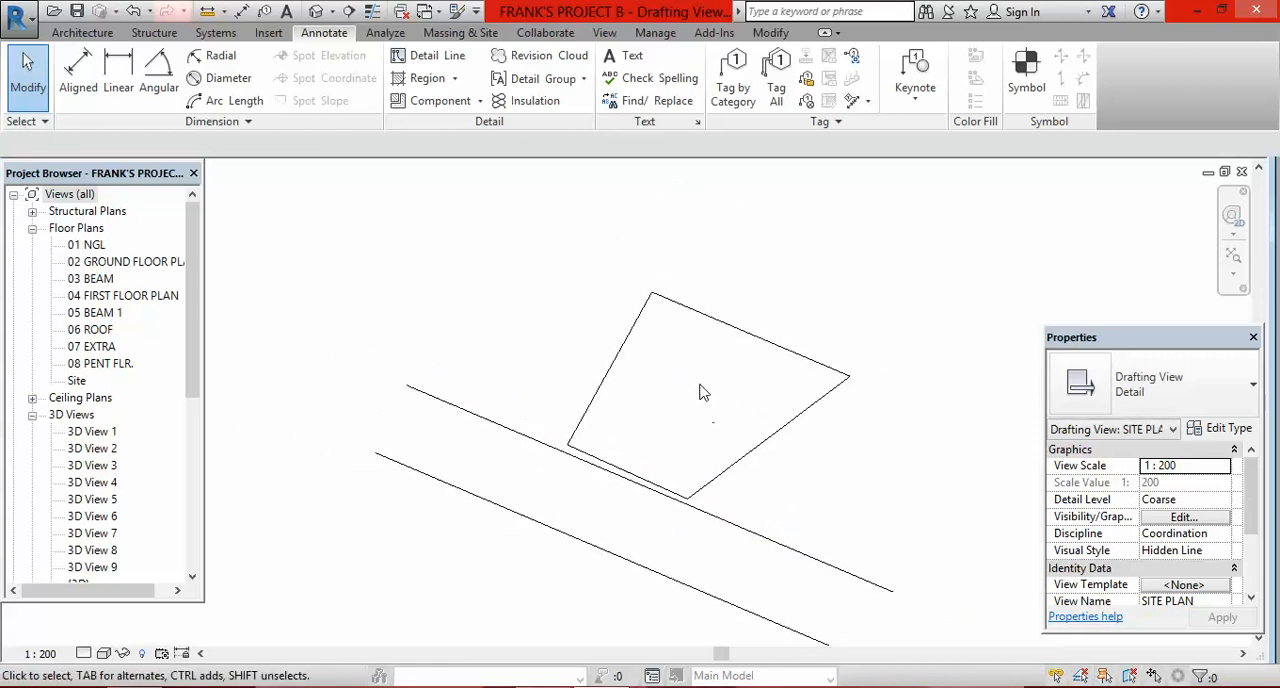
{"action": "scroll", "coordinate": [533, 350], "scroll_direction": "down", "scroll_amount": 2}
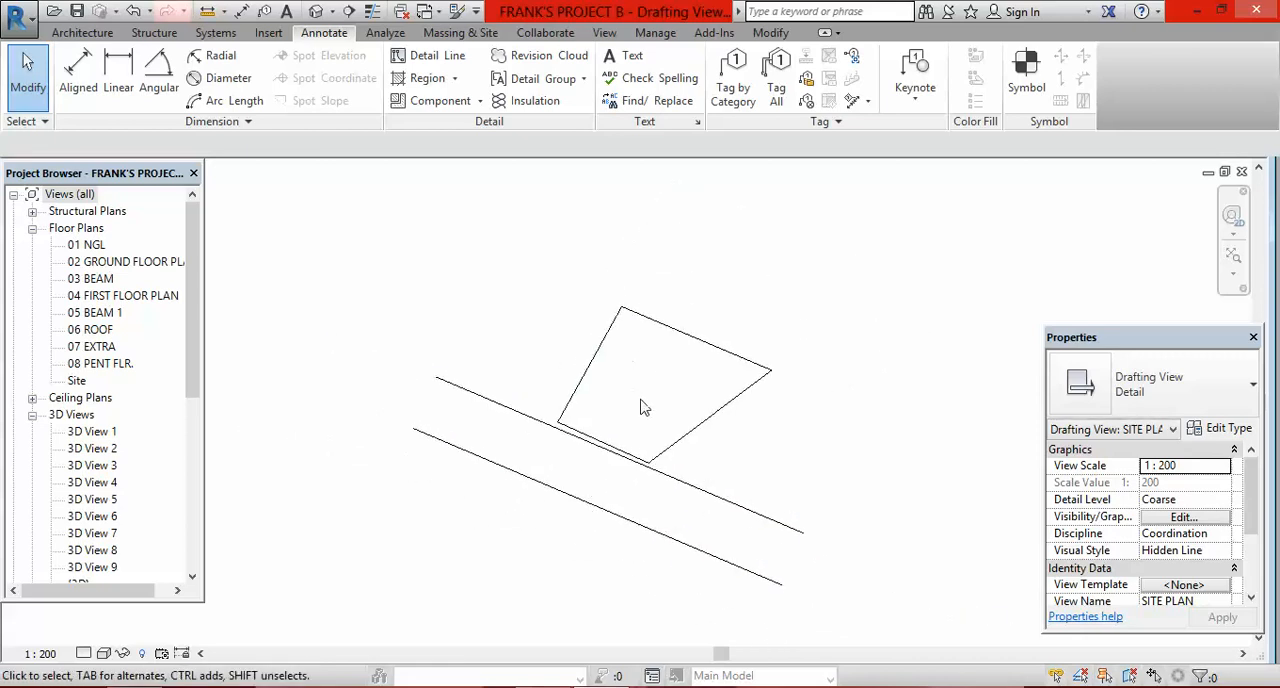
{"action": "scroll", "coordinate": [626, 379], "scroll_direction": "up", "scroll_amount": 1}
{"action": "scroll", "coordinate": [624, 390], "scroll_direction": "up", "scroll_amount": 1}
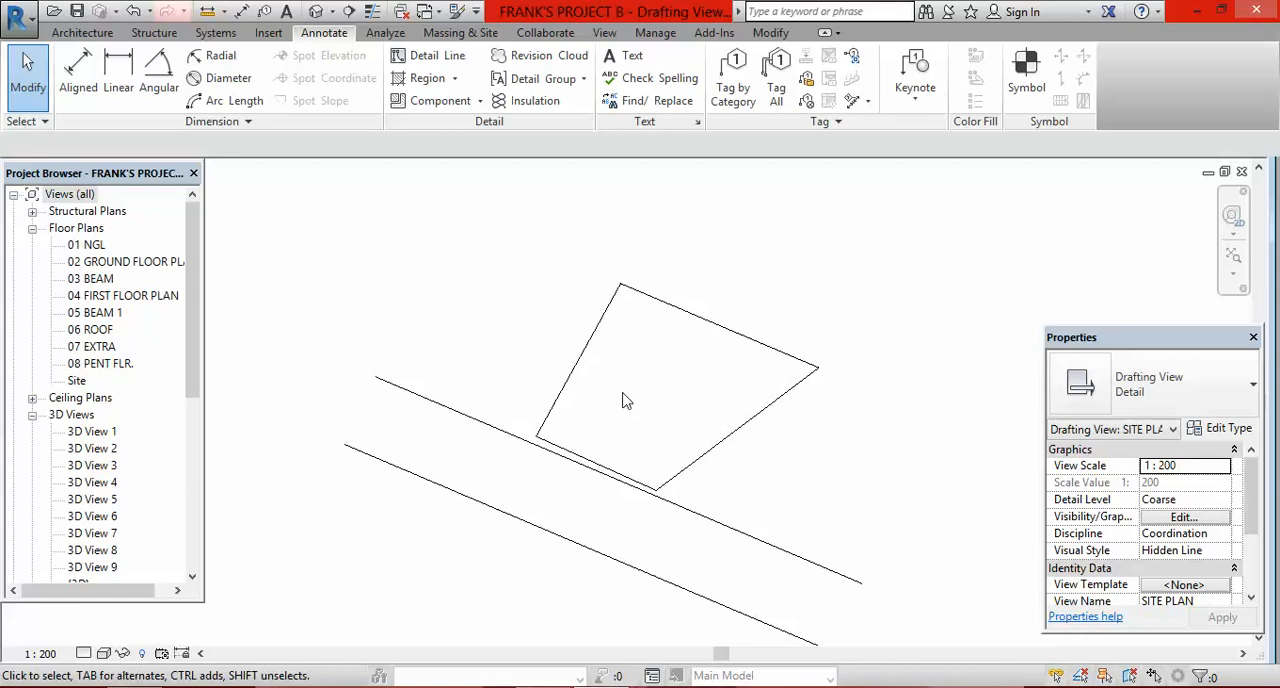
{"action": "scroll", "coordinate": [555, 362], "scroll_direction": "down", "scroll_amount": 3}
{"action": "scroll", "coordinate": [575, 374], "scroll_direction": "up", "scroll_amount": 2}
{"action": "scroll", "coordinate": [728, 452], "scroll_direction": "down", "scroll_amount": 1}
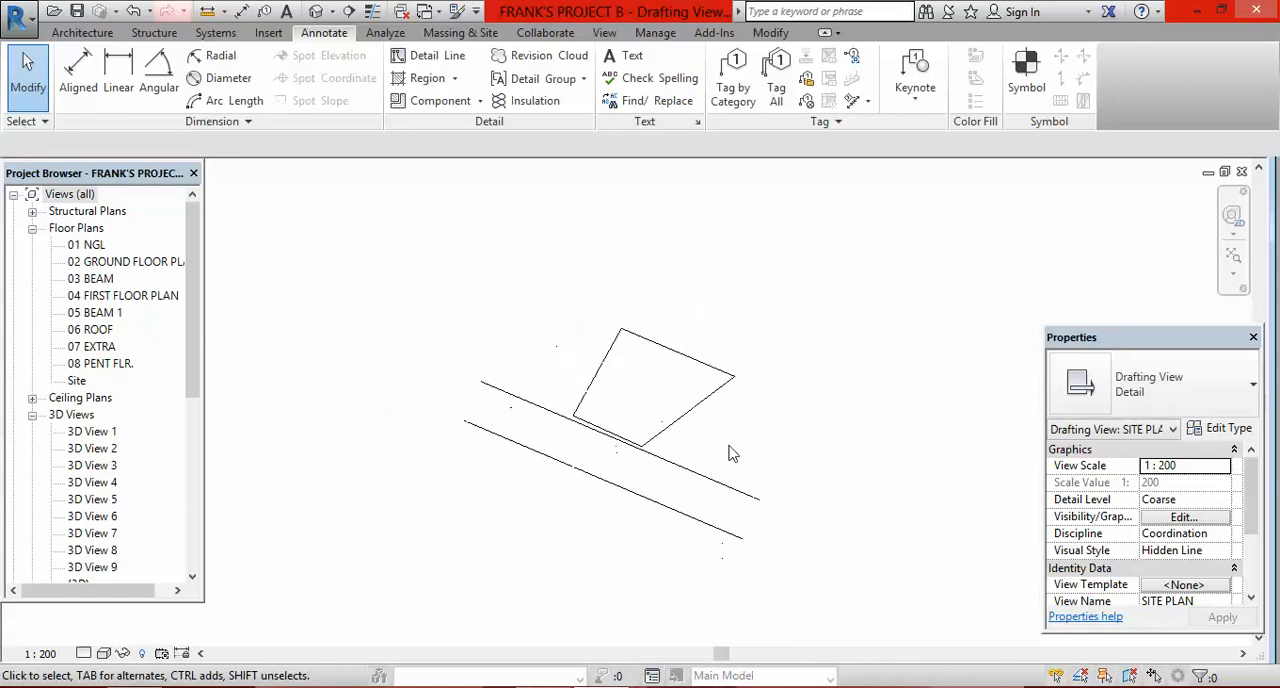
Step: Start the Text tool and try placing a 2.5mm Arial note inside the plot outline
{"action": "left_click", "coordinate": [628, 56]}
{"action": "scroll", "coordinate": [632, 388], "scroll_direction": "up", "scroll_amount": 1}
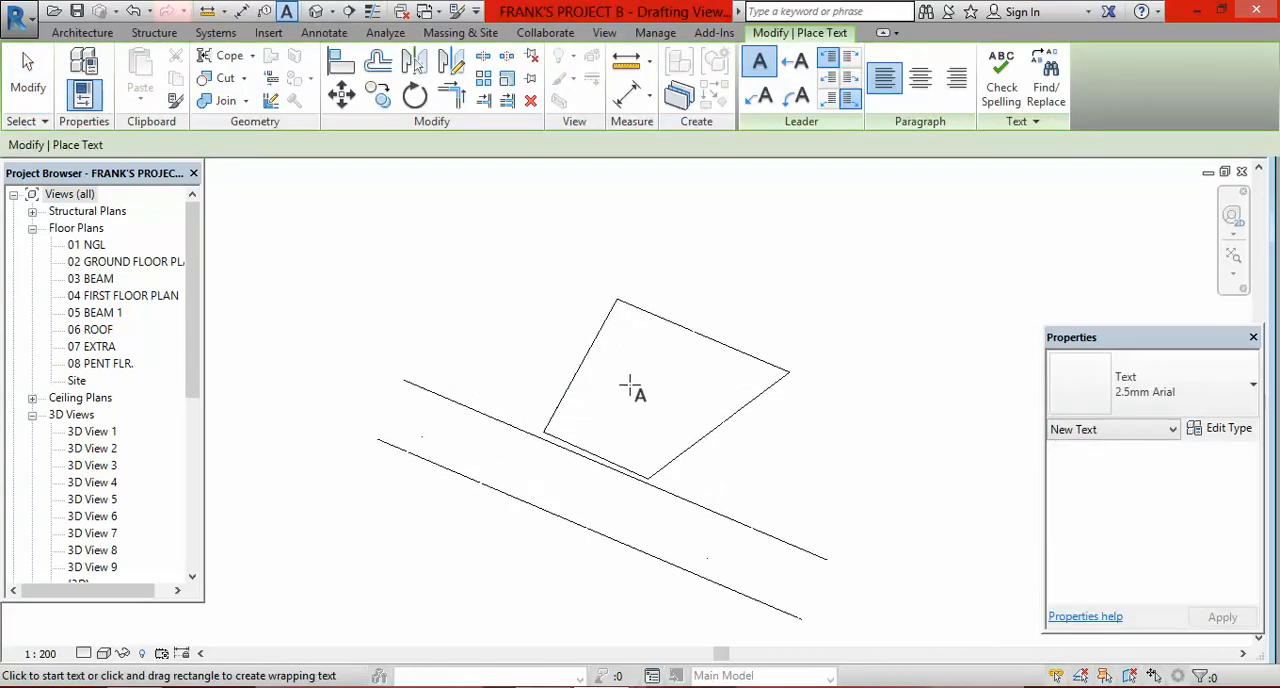
{"action": "scroll", "coordinate": [617, 391], "scroll_direction": "up", "scroll_amount": 2}
{"action": "left_click", "coordinate": [617, 392]}
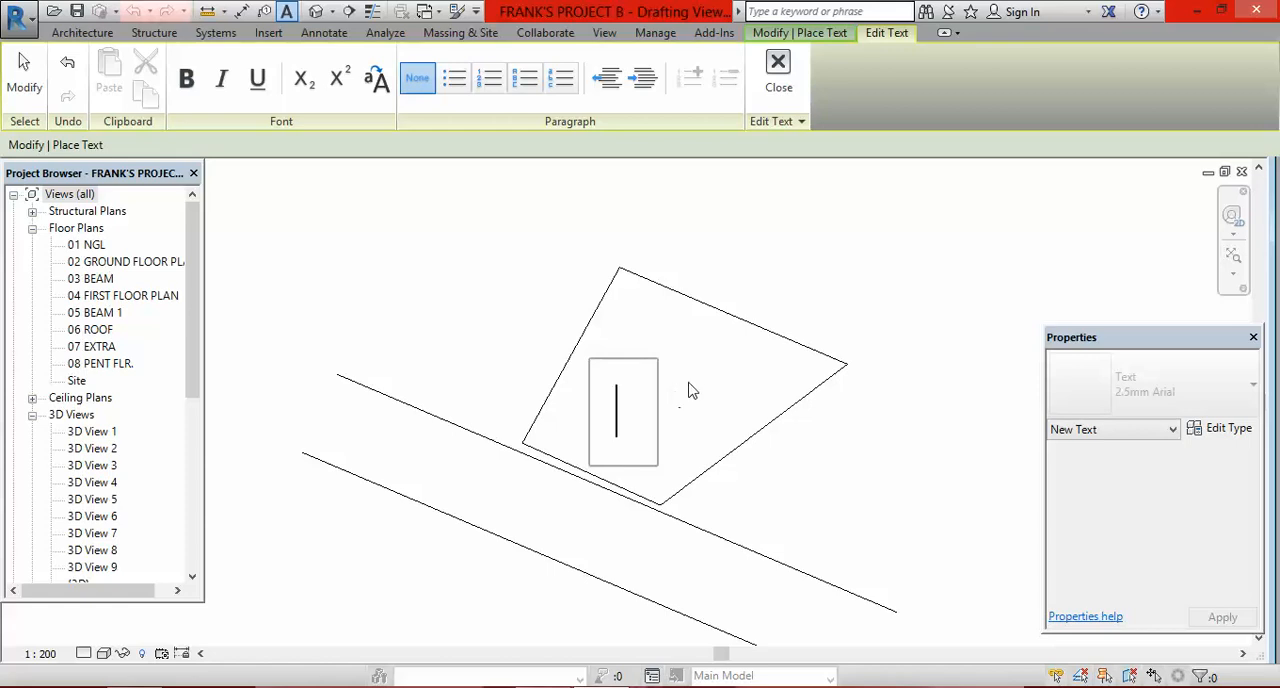
{"action": "key", "text": "Return"}
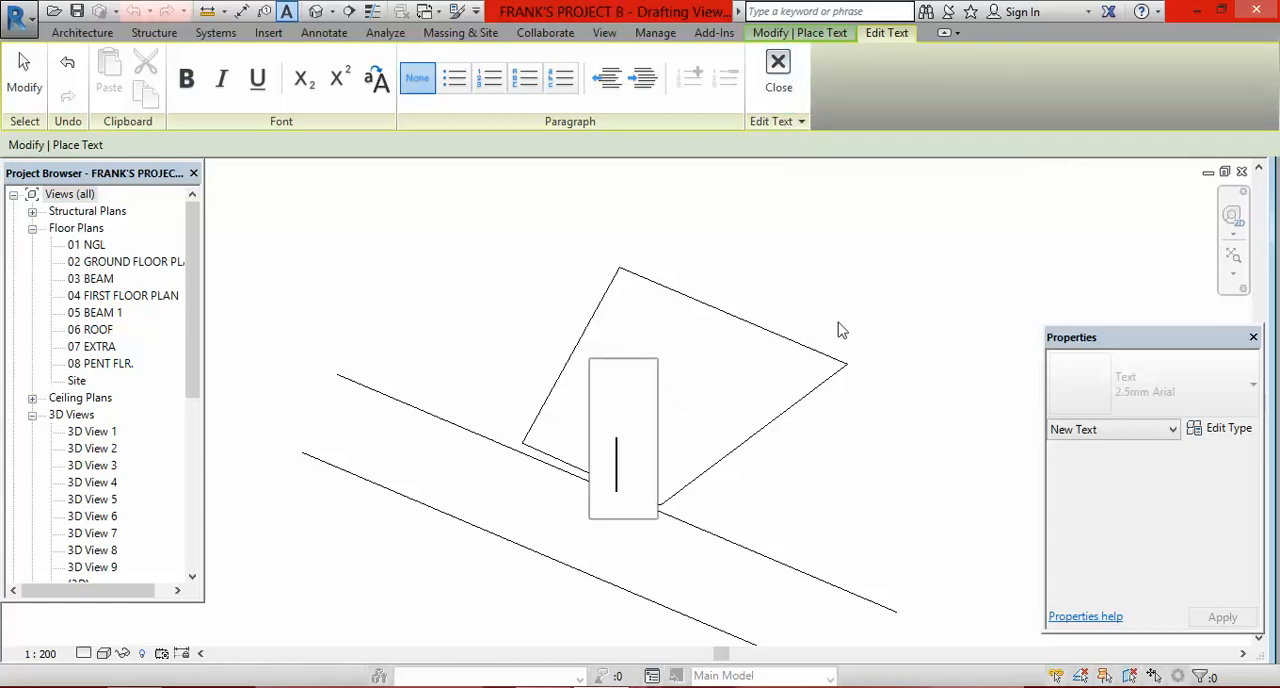
{"action": "left_click", "coordinate": [800, 100]}
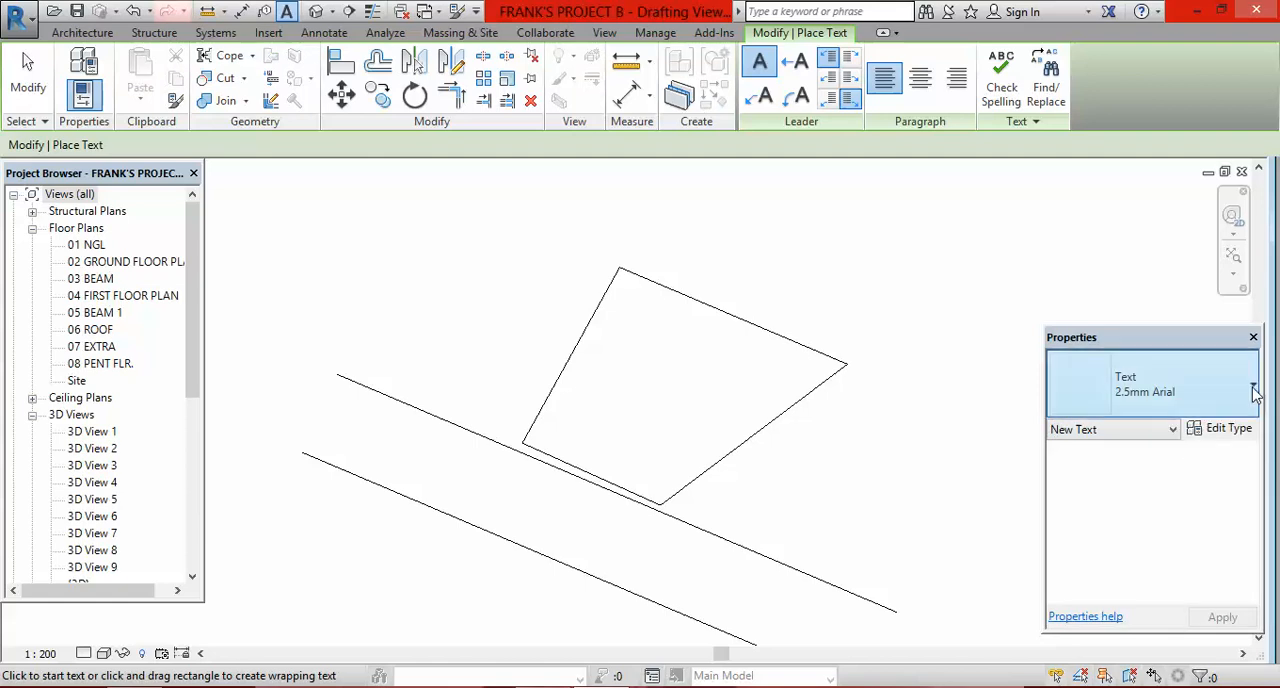
Step: Duplicate the 2.5mm Arial text type under the name 0.5mm Arial
{"action": "left_click", "coordinate": [1225, 431]}
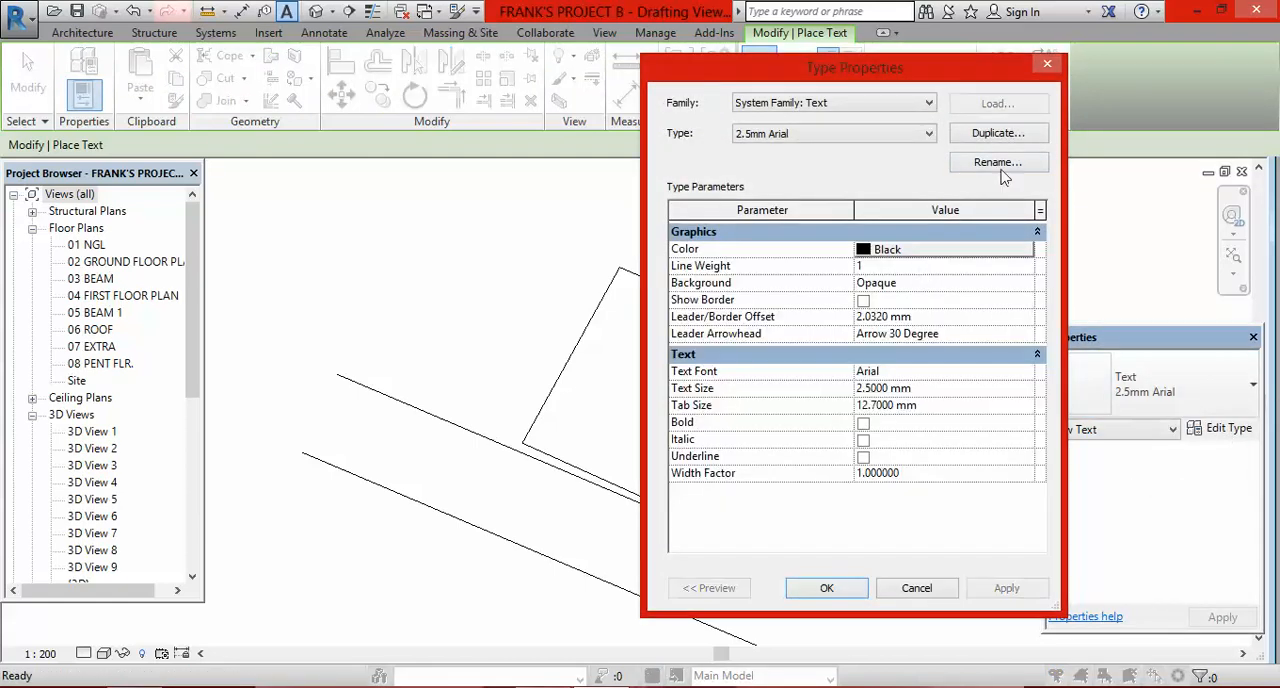
{"action": "left_click", "coordinate": [1016, 135]}
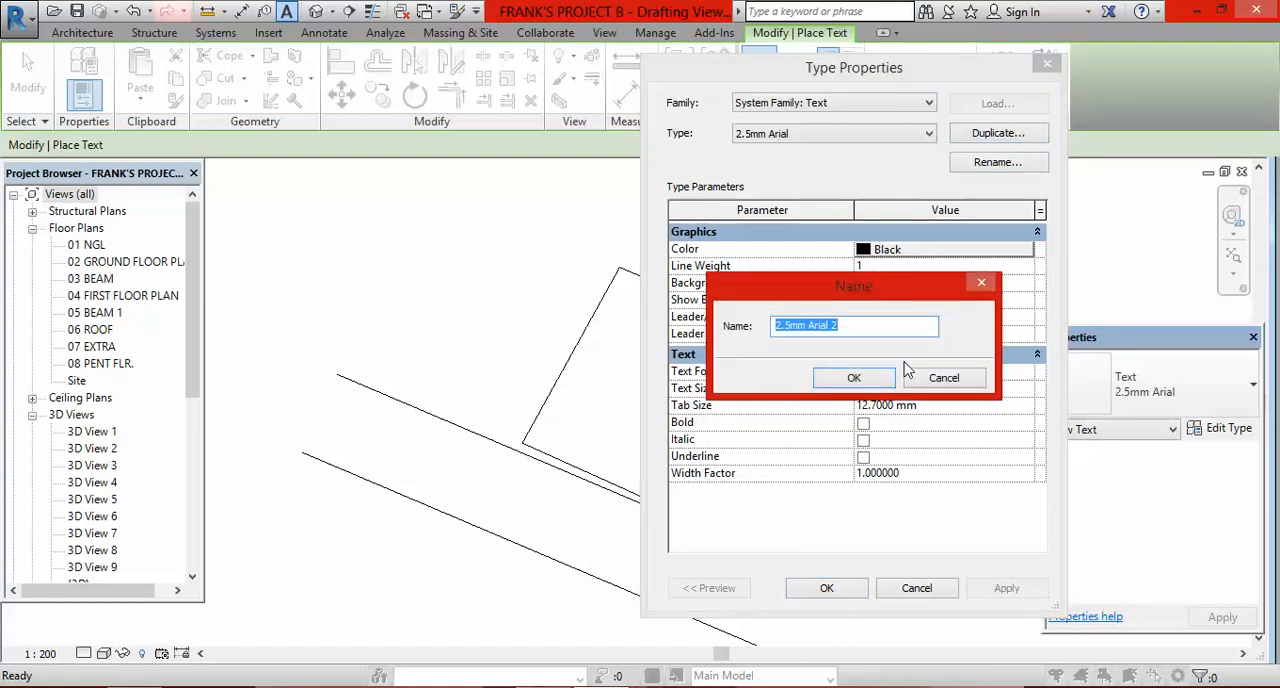
{"action": "left_click", "coordinate": [781, 328]}
{"action": "key", "text": "BackSpace"}
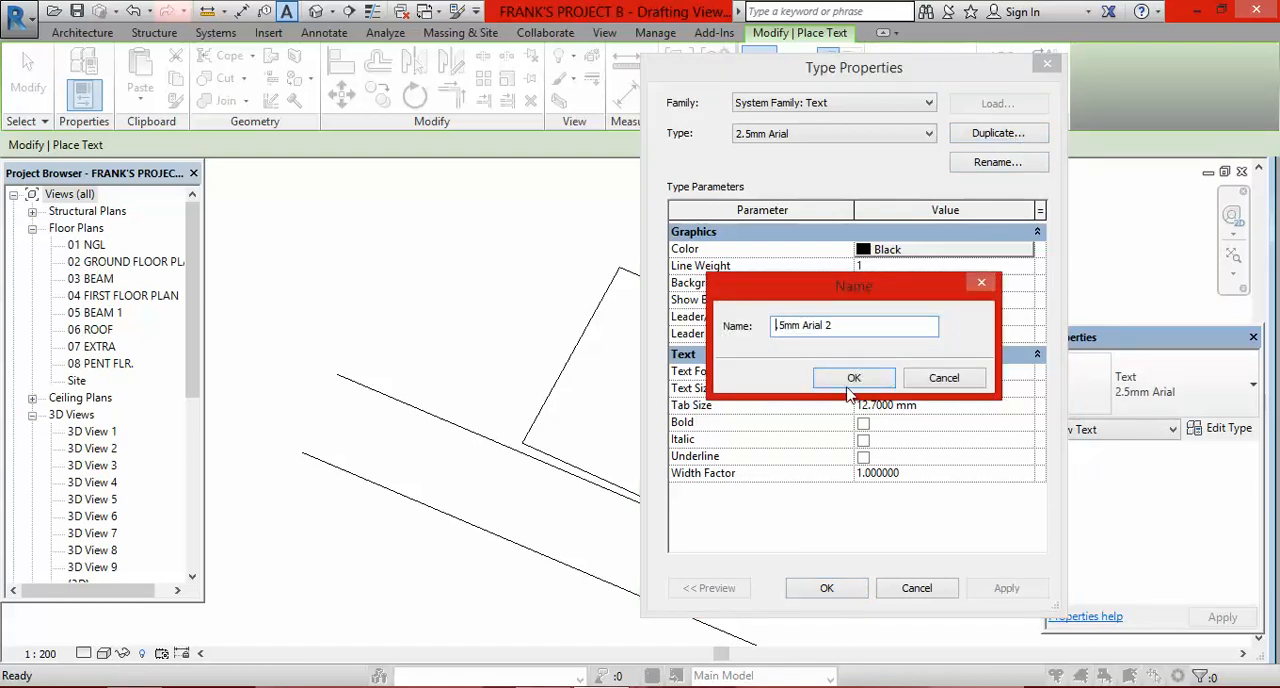
{"action": "type", "text": "0"}
{"action": "left_click", "coordinate": [850, 326]}
{"action": "key", "text": "BackSpace"}
{"action": "left_click", "coordinate": [855, 378]}
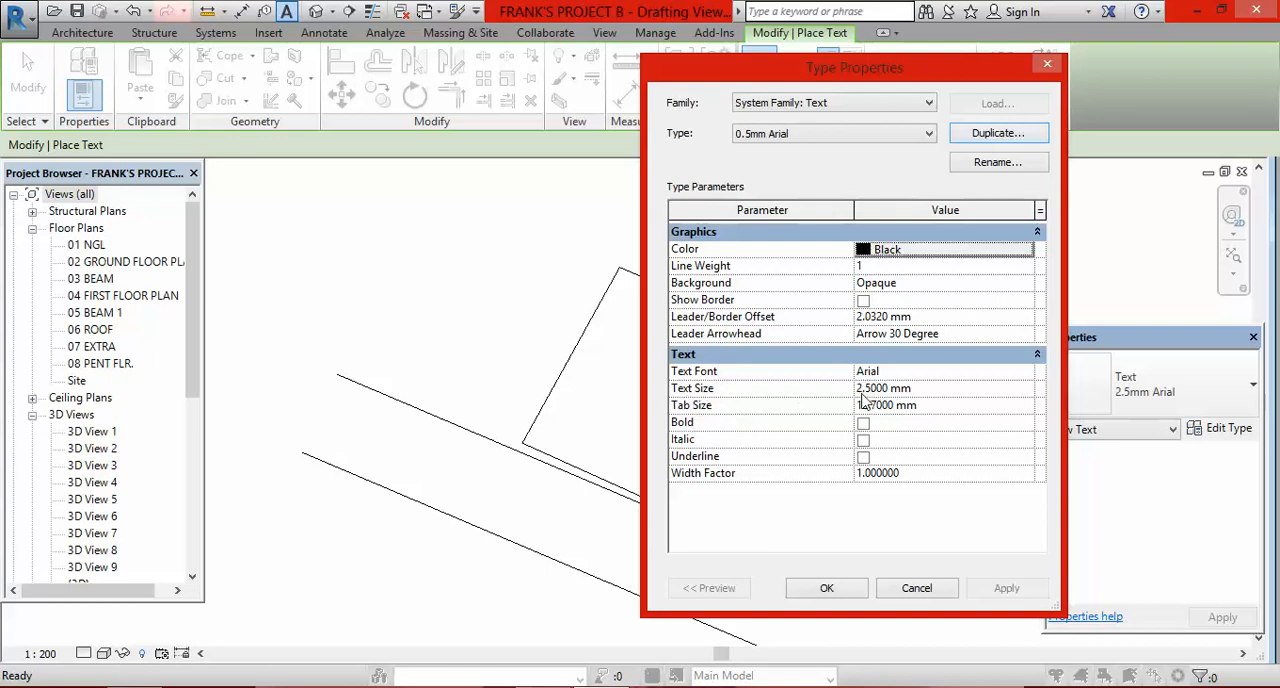
Step: Set the duplicated text type's text size to 0.5 mm and apply the type to new text
{"action": "key", "text": "BackSpace"}
{"action": "type", "text": "0"}
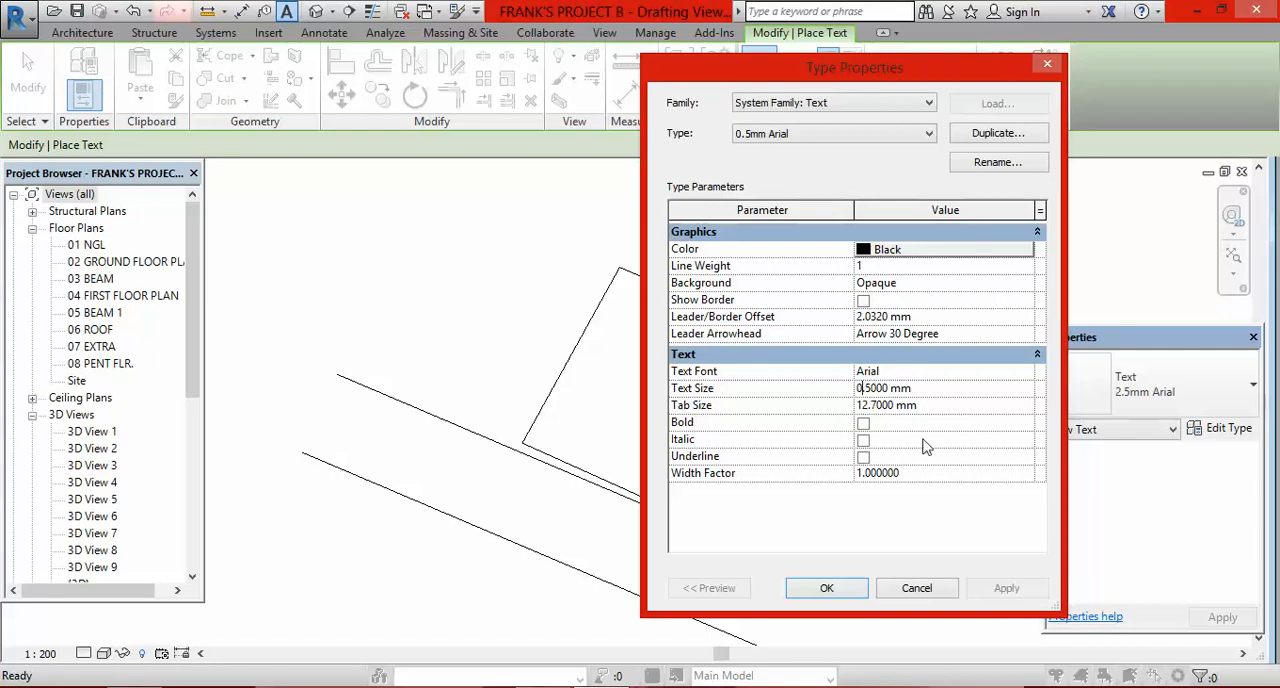
{"action": "left_click", "coordinate": [826, 590]}
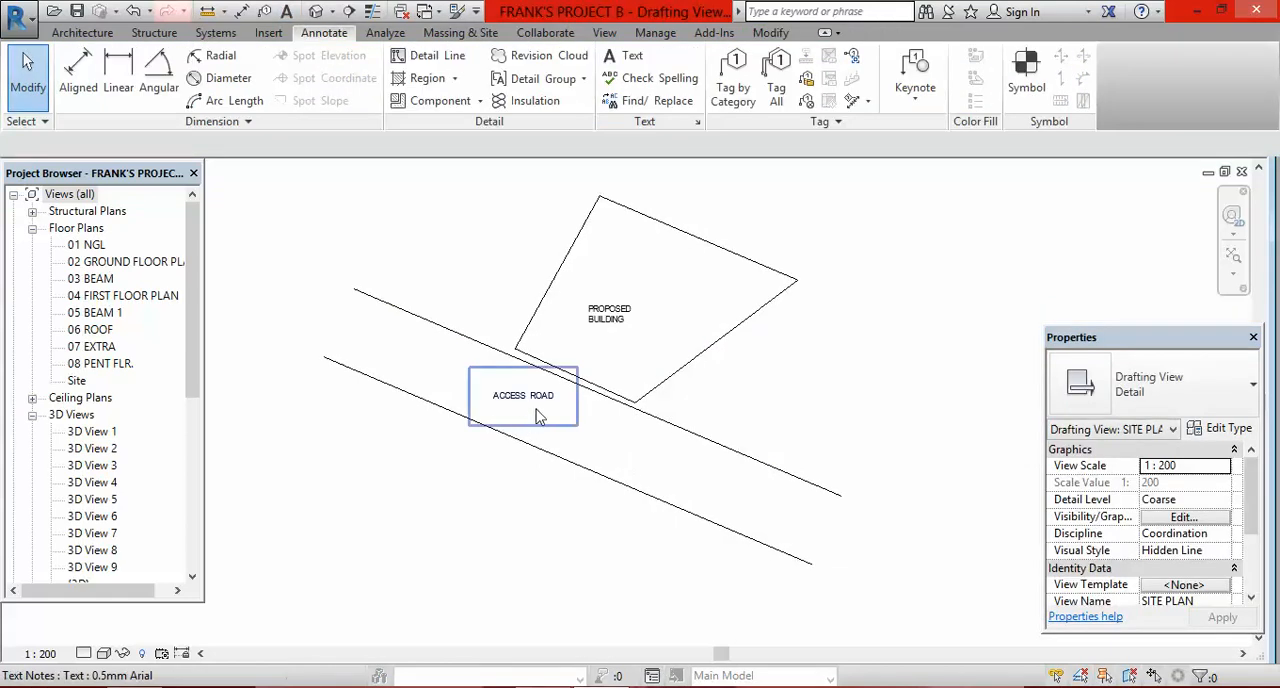
Step: Rotate the ACCESS ROAD text about 21° clockwise so it follows the slope of the road lines
{"action": "left_click", "coordinate": [538, 416]}
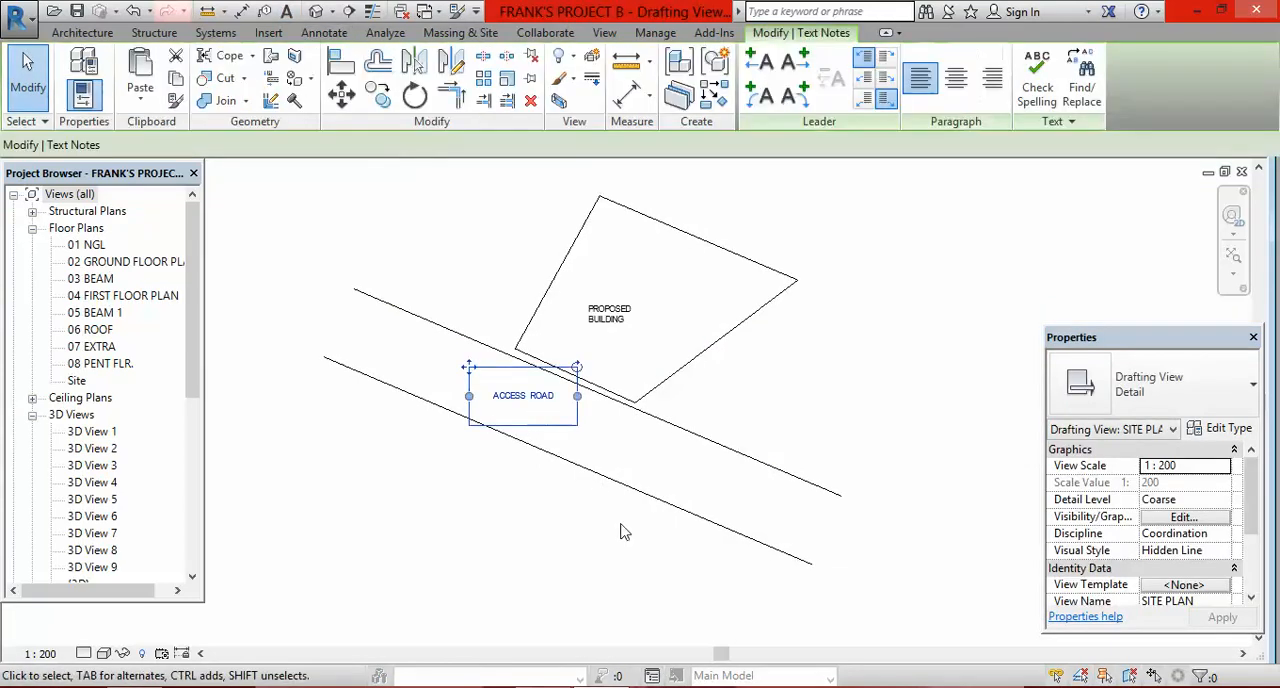
{"action": "left_click", "coordinate": [414, 95]}
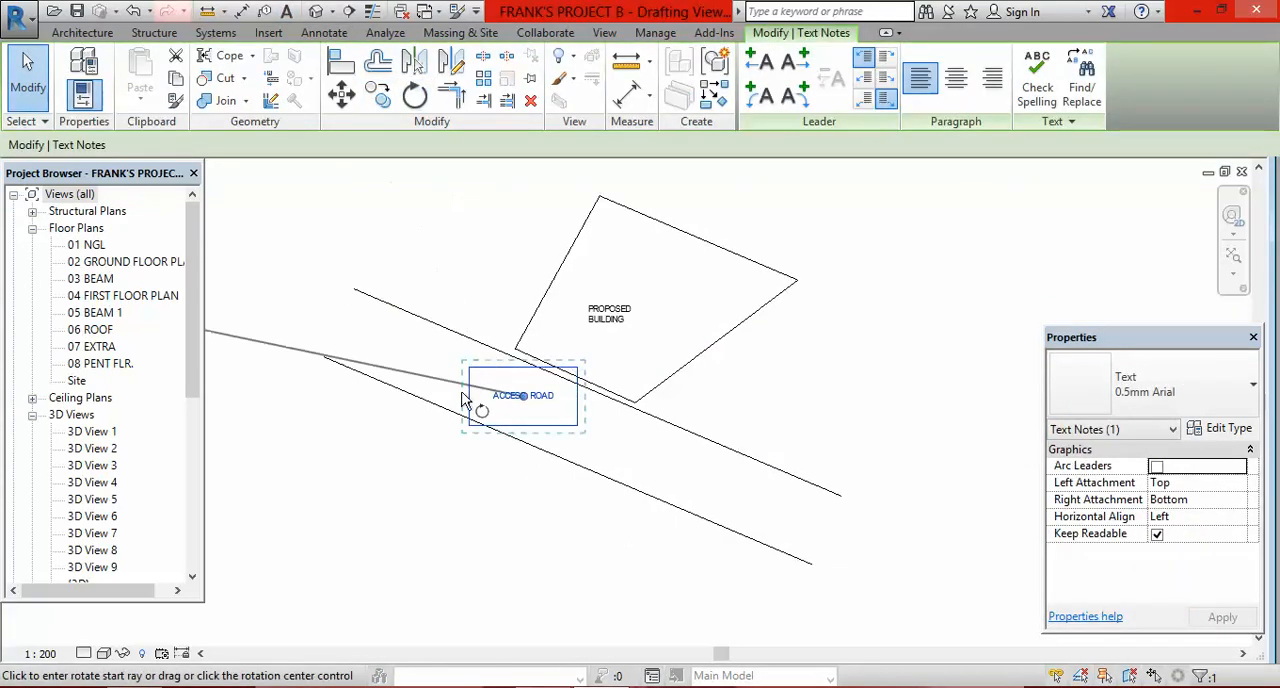
{"action": "left_click", "coordinate": [386, 404]}
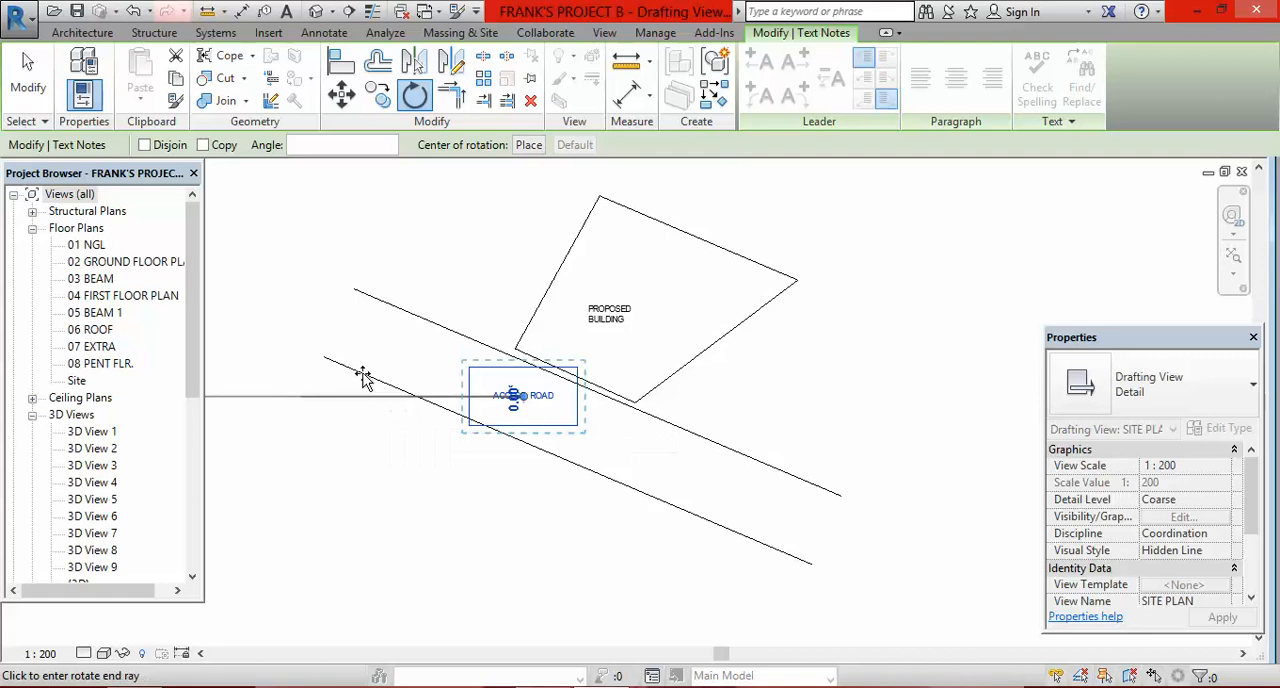
{"action": "left_click", "coordinate": [331, 328]}
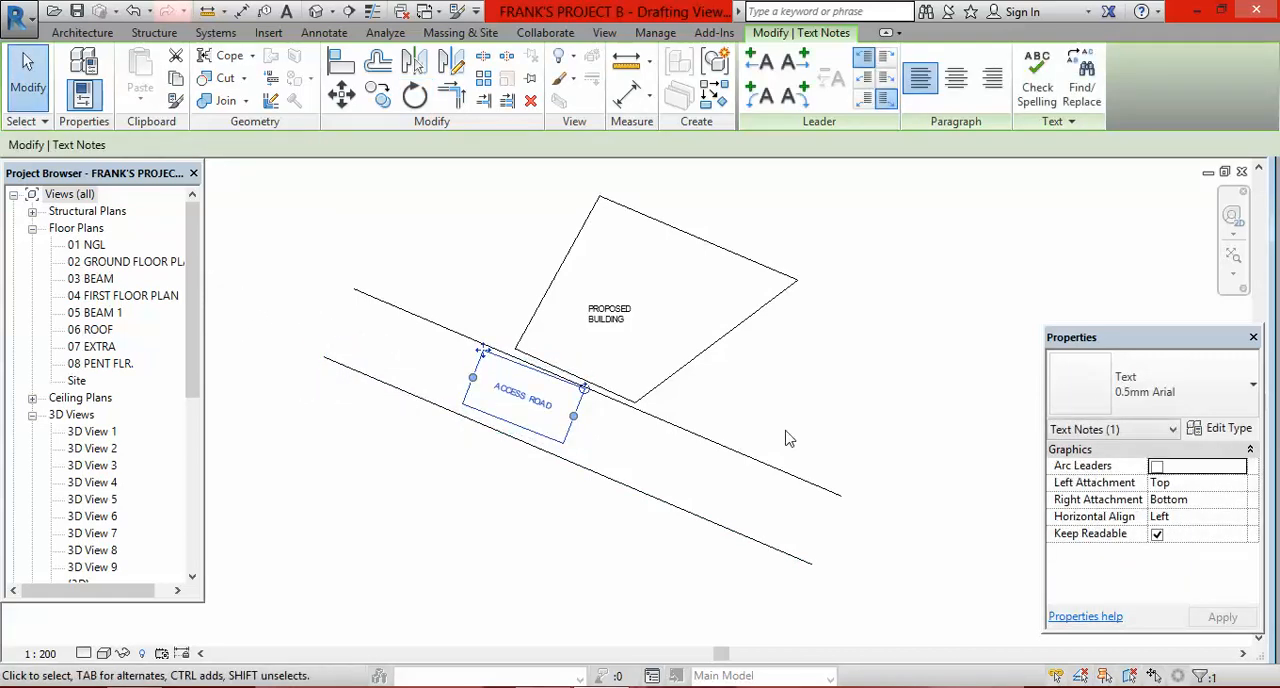
{"action": "left_click", "coordinate": [36, 86]}
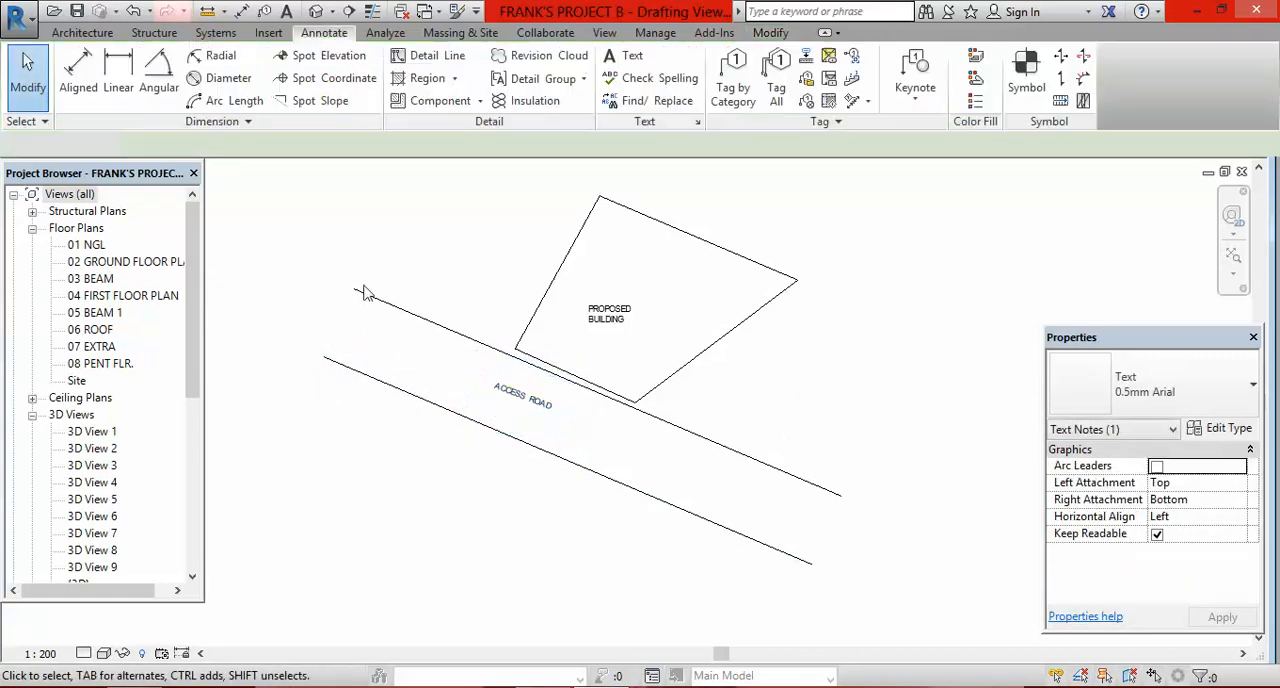
{"action": "scroll", "coordinate": [795, 417], "scroll_direction": "down", "scroll_amount": 1}
{"action": "scroll", "coordinate": [680, 362], "scroll_direction": "up", "scroll_amount": 3}
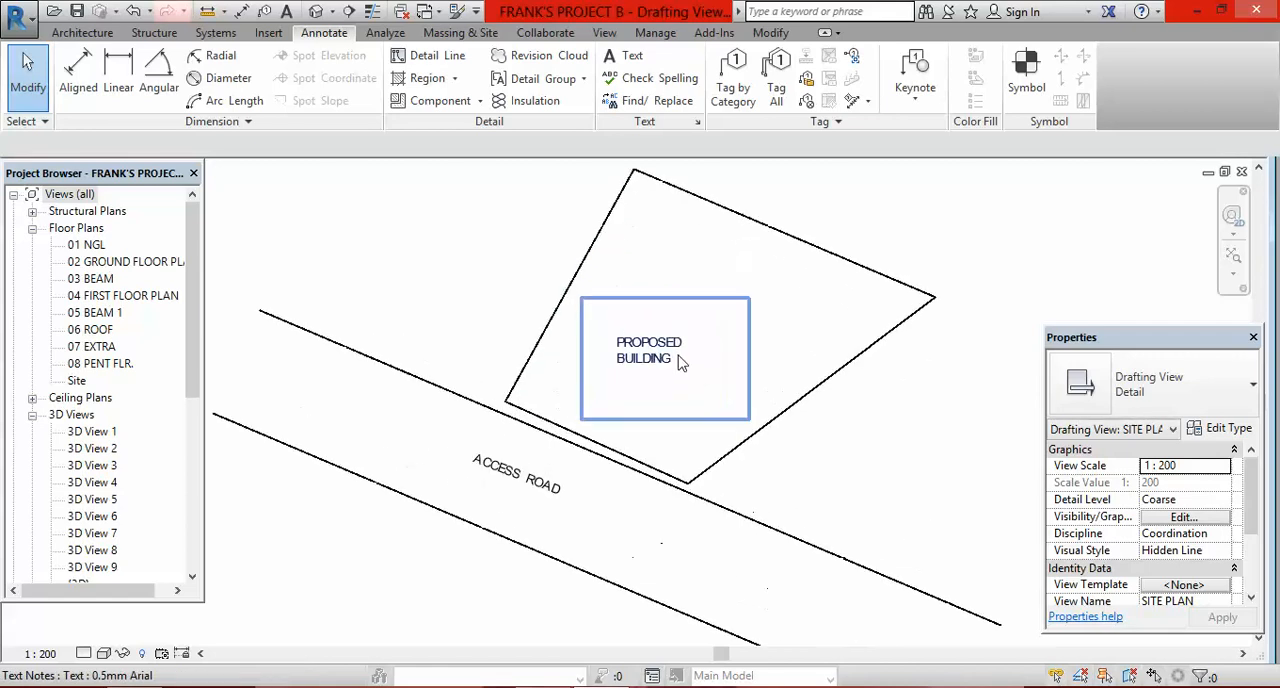
Step: Delete the plot outline, the access road lines and both text labels from the drafting view
{"action": "scroll", "coordinate": [600, 450], "scroll_direction": "down", "scroll_amount": 2}
{"action": "scroll", "coordinate": [680, 491], "scroll_direction": "down", "scroll_amount": 2}
{"action": "scroll", "coordinate": [484, 500], "scroll_direction": "up", "scroll_amount": 1}
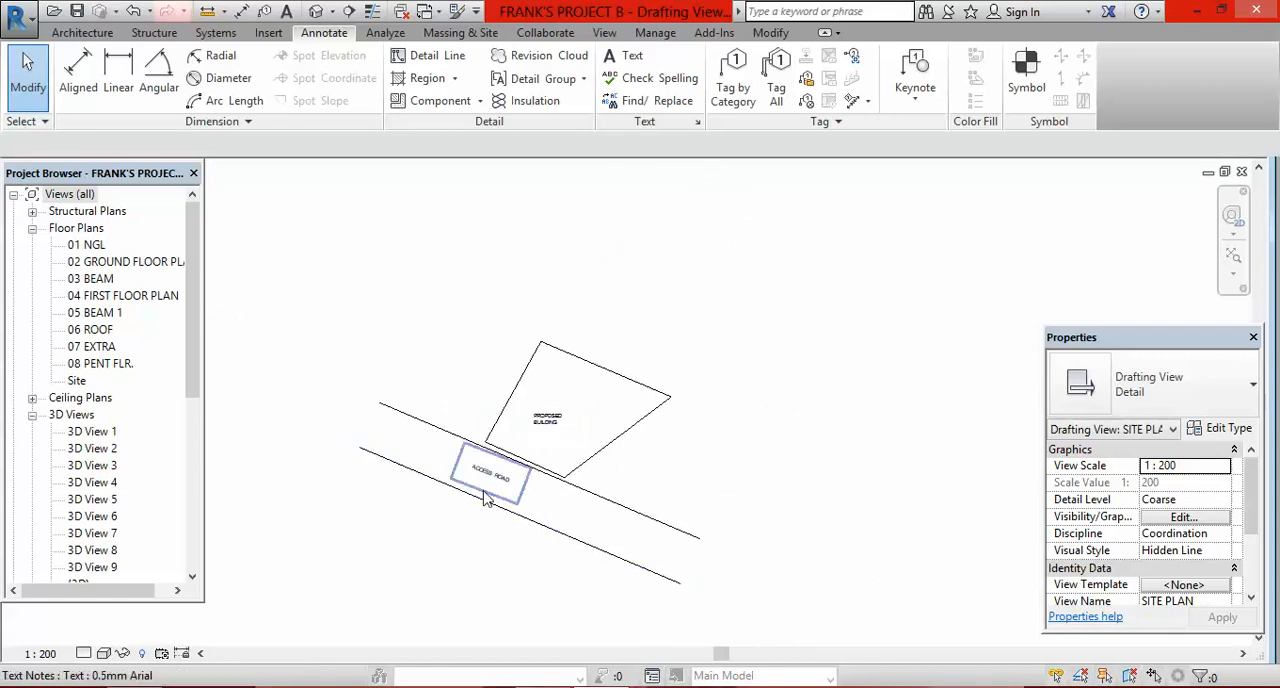
{"action": "scroll", "coordinate": [484, 500], "scroll_direction": "up", "scroll_amount": 2}
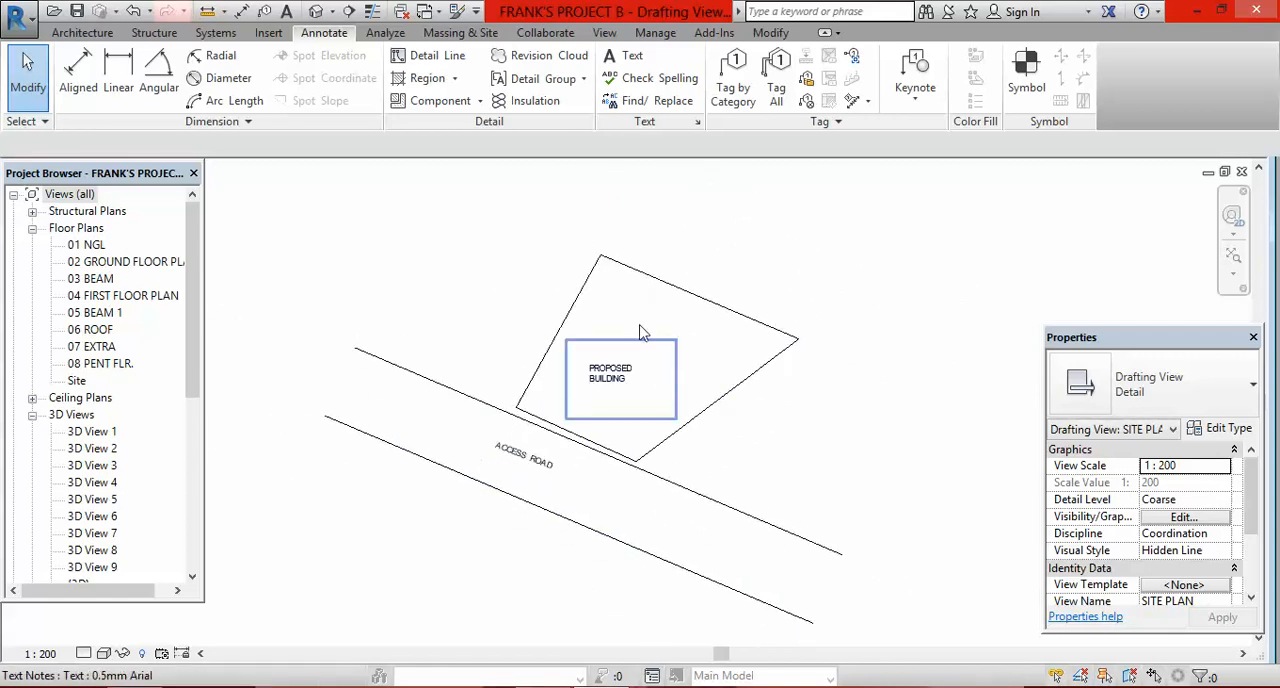
{"action": "scroll", "coordinate": [643, 333], "scroll_direction": "down", "scroll_amount": 2}
{"action": "scroll", "coordinate": [716, 431], "scroll_direction": "down", "scroll_amount": 1}
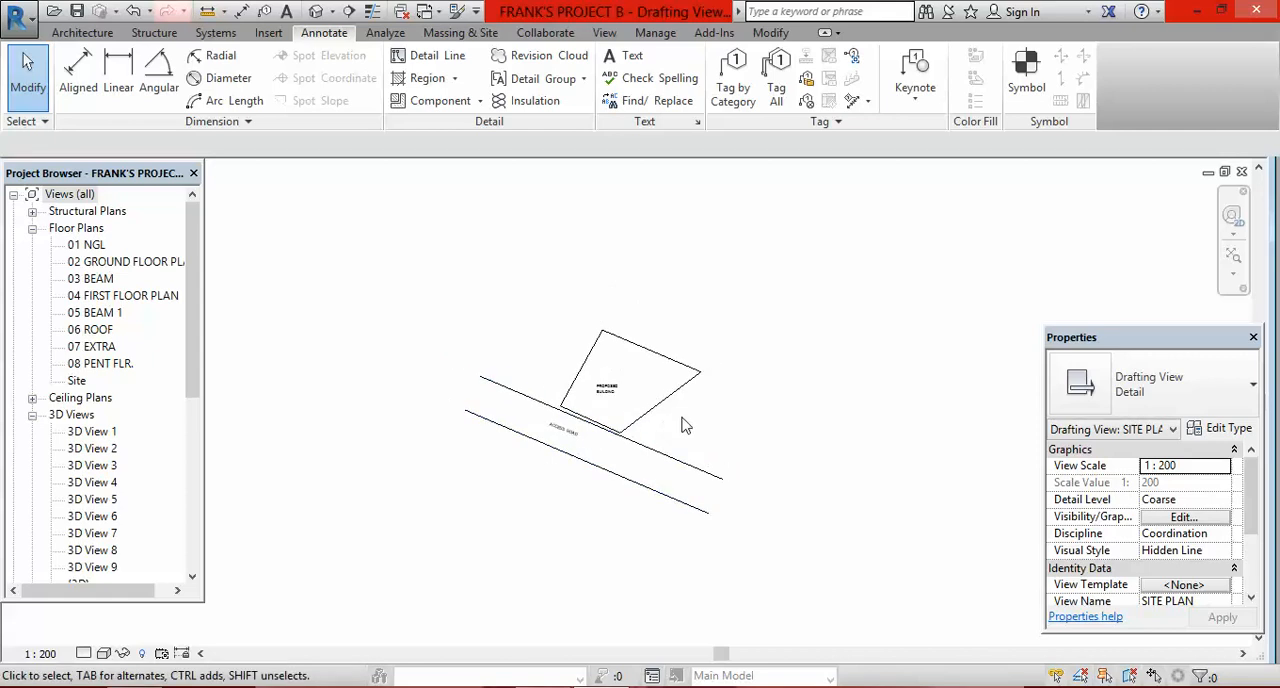
{"action": "scroll", "coordinate": [681, 425], "scroll_direction": "up", "scroll_amount": 1}
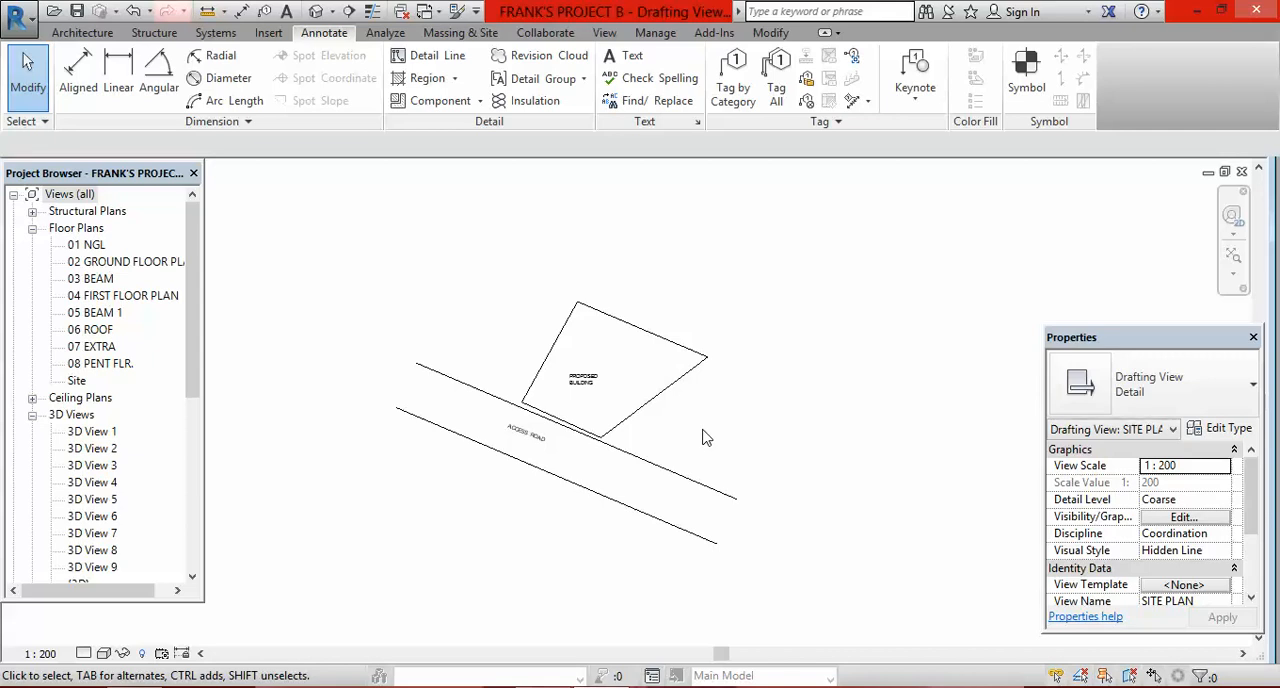
{"action": "scroll", "coordinate": [735, 403], "scroll_direction": "down", "scroll_amount": 1}
{"action": "mouse_move", "coordinate": [381, 220]}
{"action": "left_mouse_down"}
{"action": "mouse_move", "coordinate": [645, 448]}
{"action": "mouse_move", "coordinate": [860, 590]}
{"action": "left_mouse_up"}
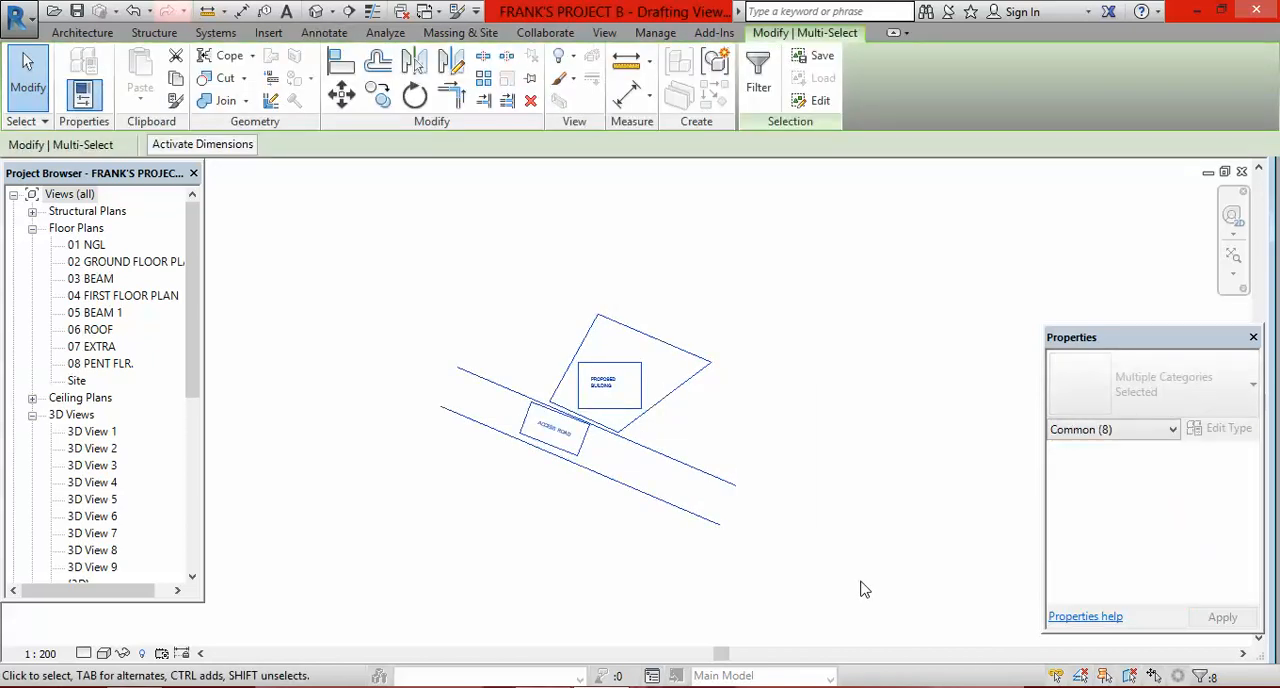
{"action": "key", "text": "Delete"}
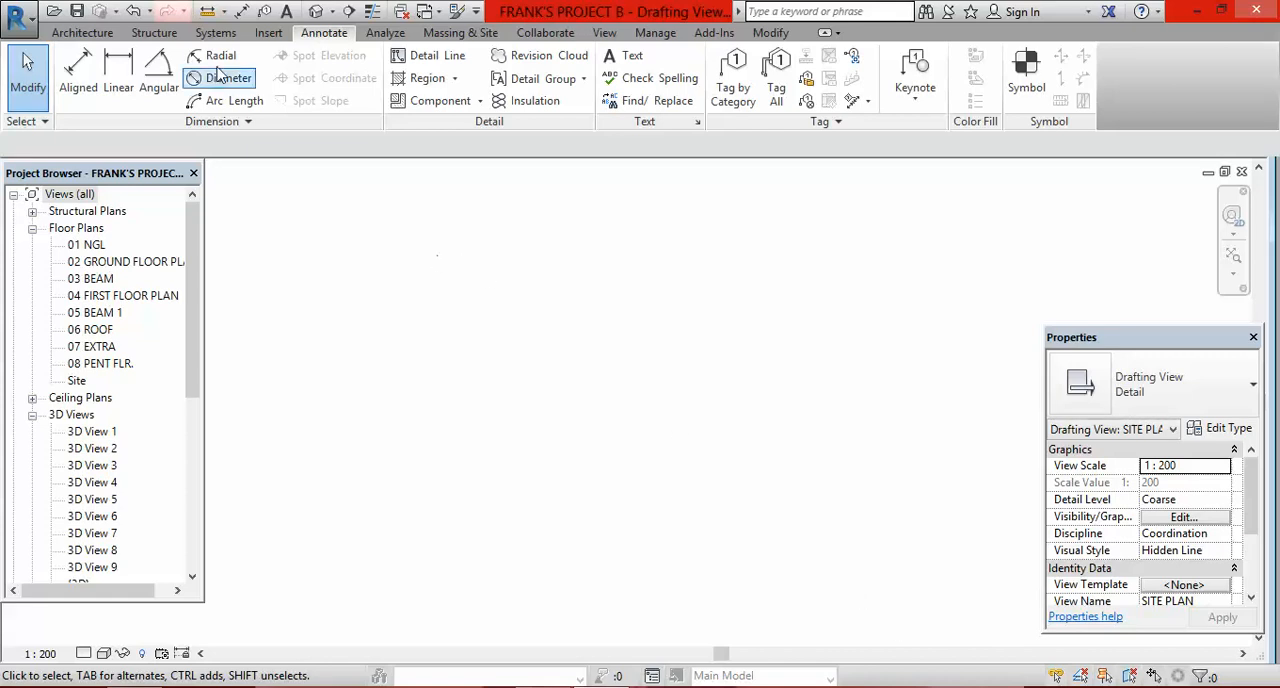
Step: Link the SITE PLAN DWG file from the Desktop as a CAD link with Manual - Center positioning
{"action": "left_click", "coordinate": [268, 34]}
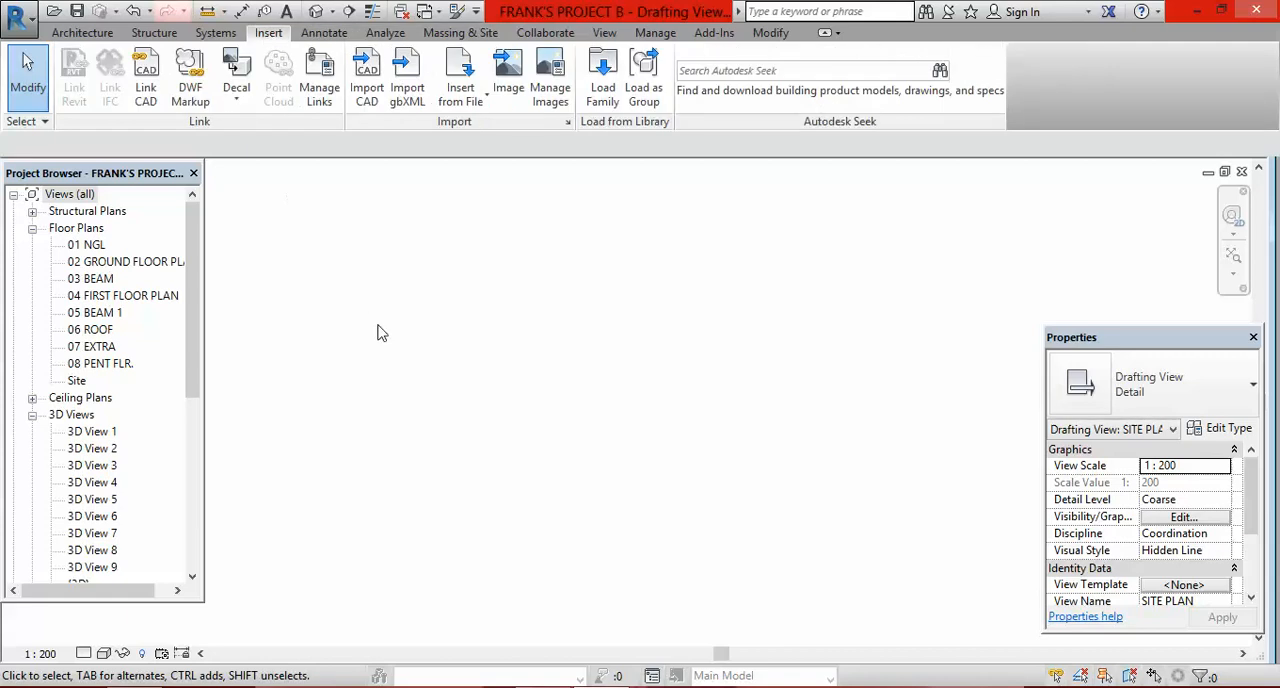
{"action": "left_click", "coordinate": [146, 92]}
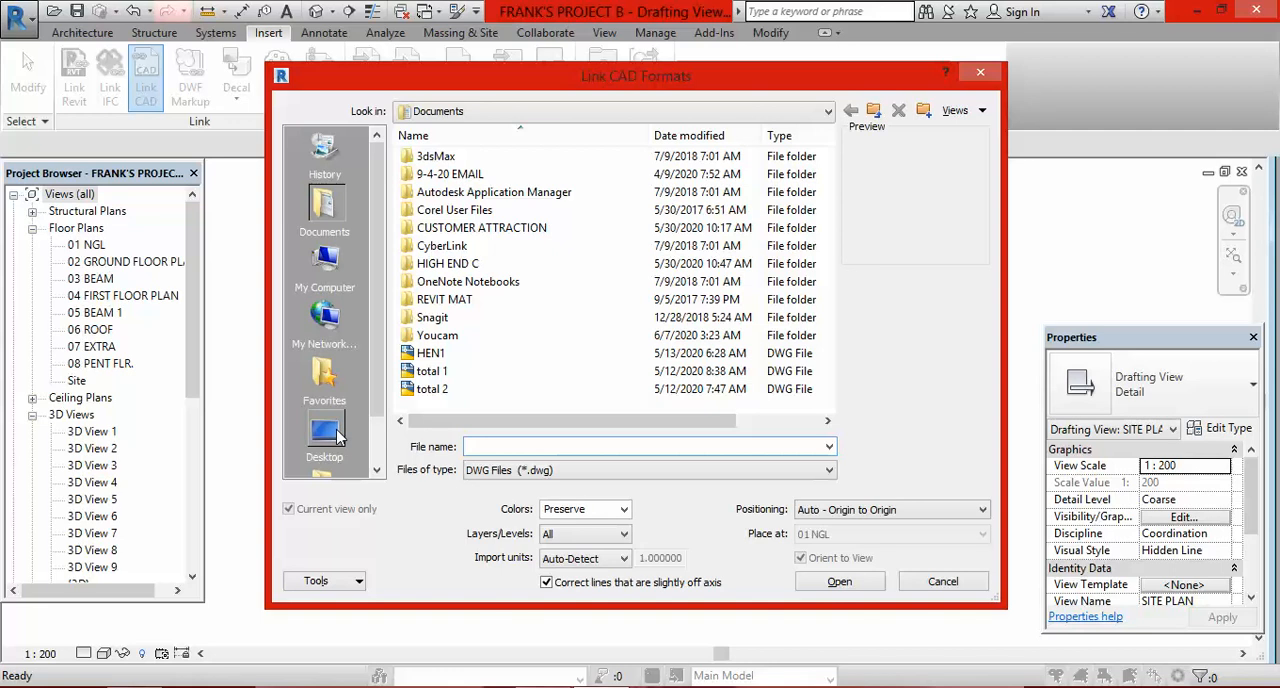
{"action": "left_click", "coordinate": [336, 436]}
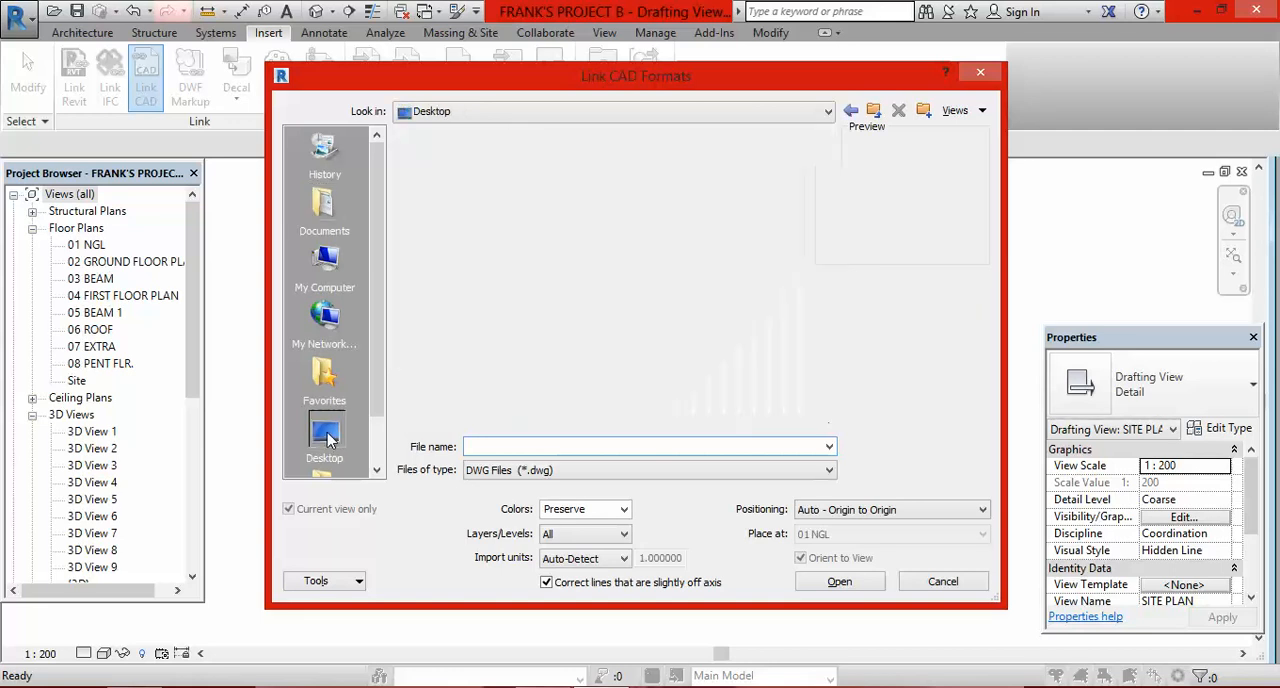
{"action": "scroll", "coordinate": [828, 290], "scroll_direction": "down", "scroll_amount": 1}
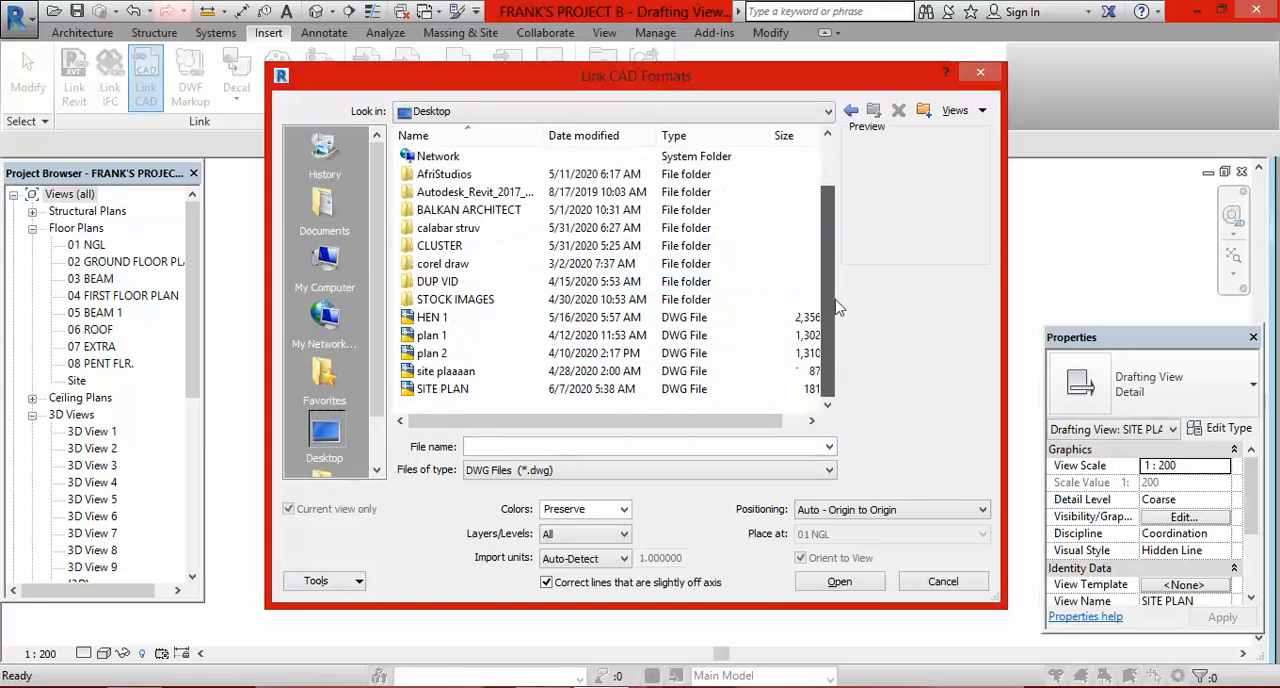
{"action": "left_click", "coordinate": [451, 392]}
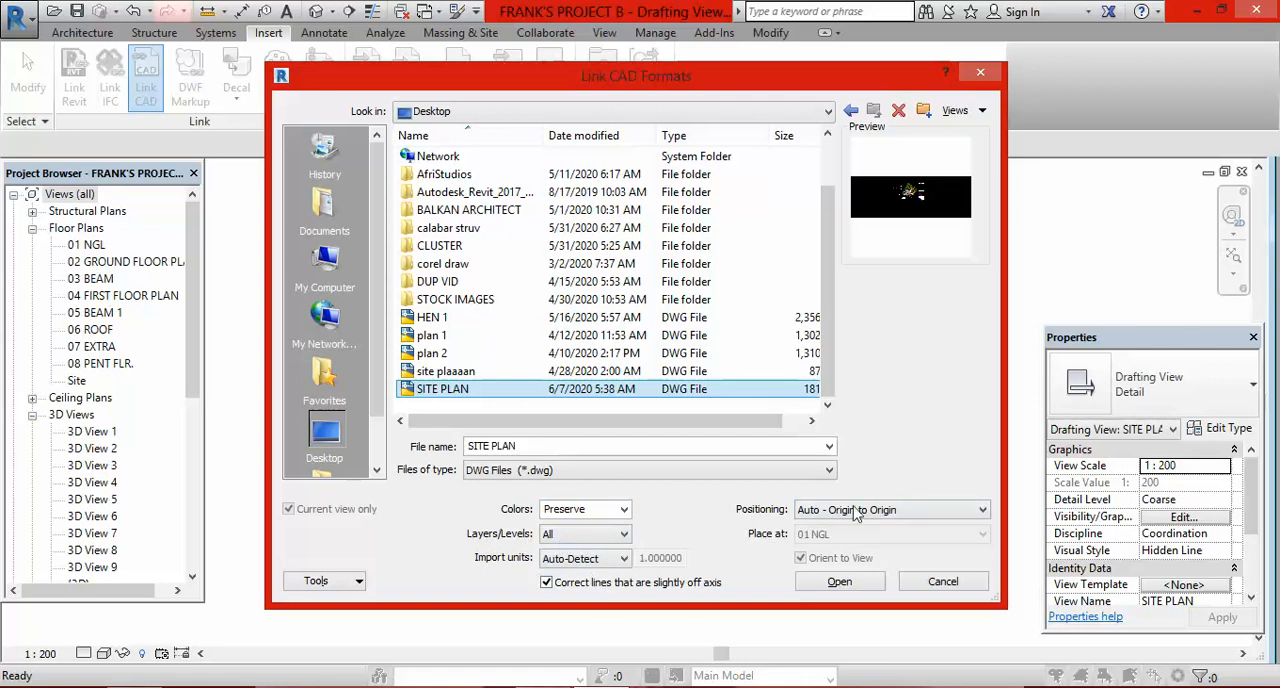
{"action": "left_click", "coordinate": [984, 512]}
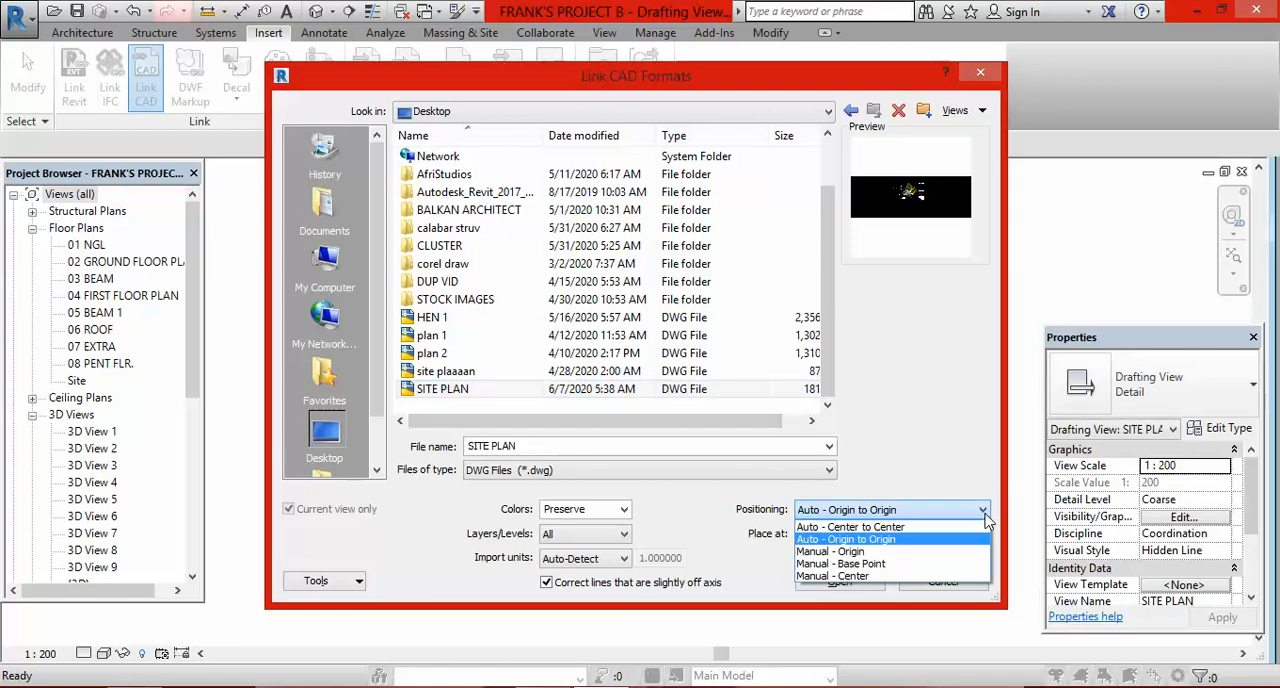
{"action": "left_click", "coordinate": [882, 577]}
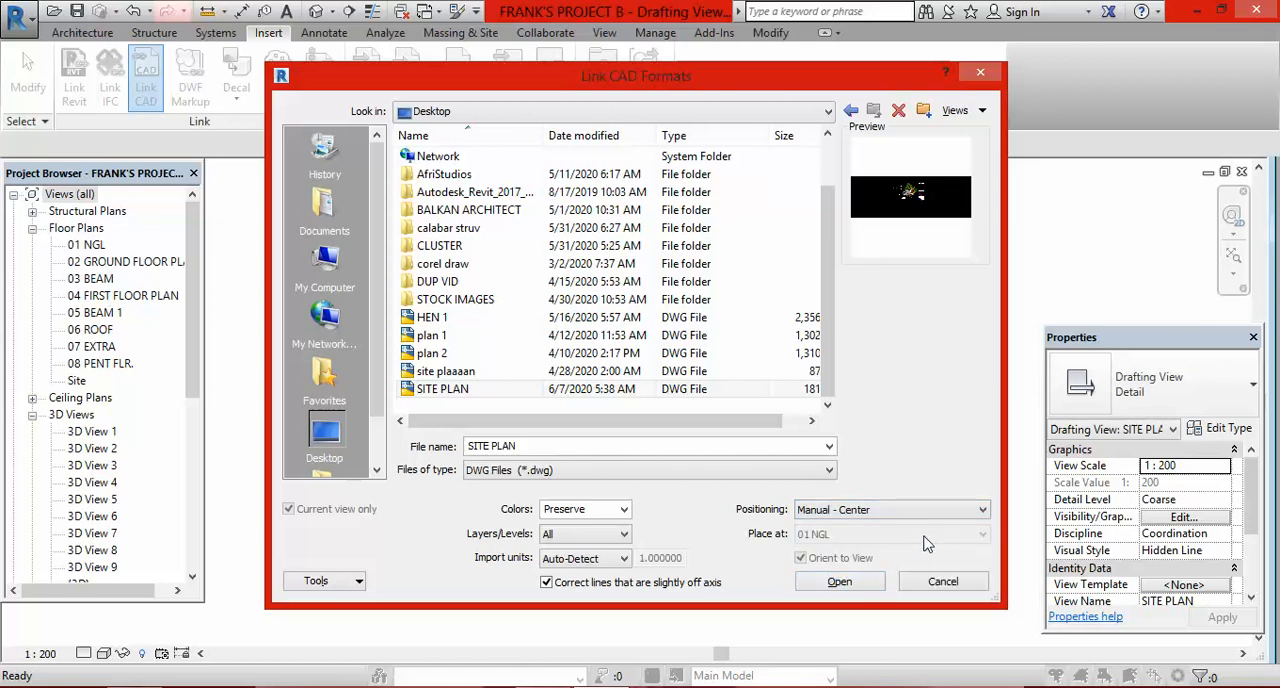
{"action": "left_click", "coordinate": [839, 584]}
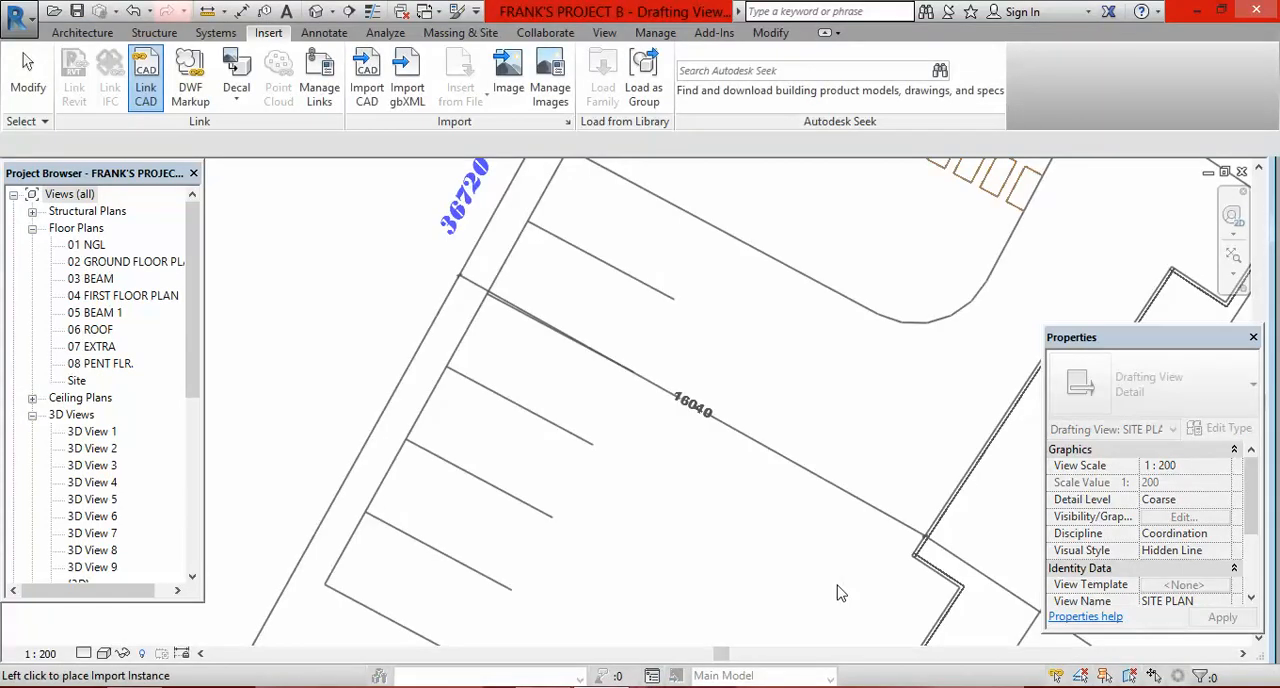
Step: Place the linked SITE PLAN drawing near the middle of the empty drafting view
{"action": "scroll", "coordinate": [663, 471], "scroll_direction": "down", "scroll_amount": 3}
{"action": "scroll", "coordinate": [679, 451], "scroll_direction": "down", "scroll_amount": 6}
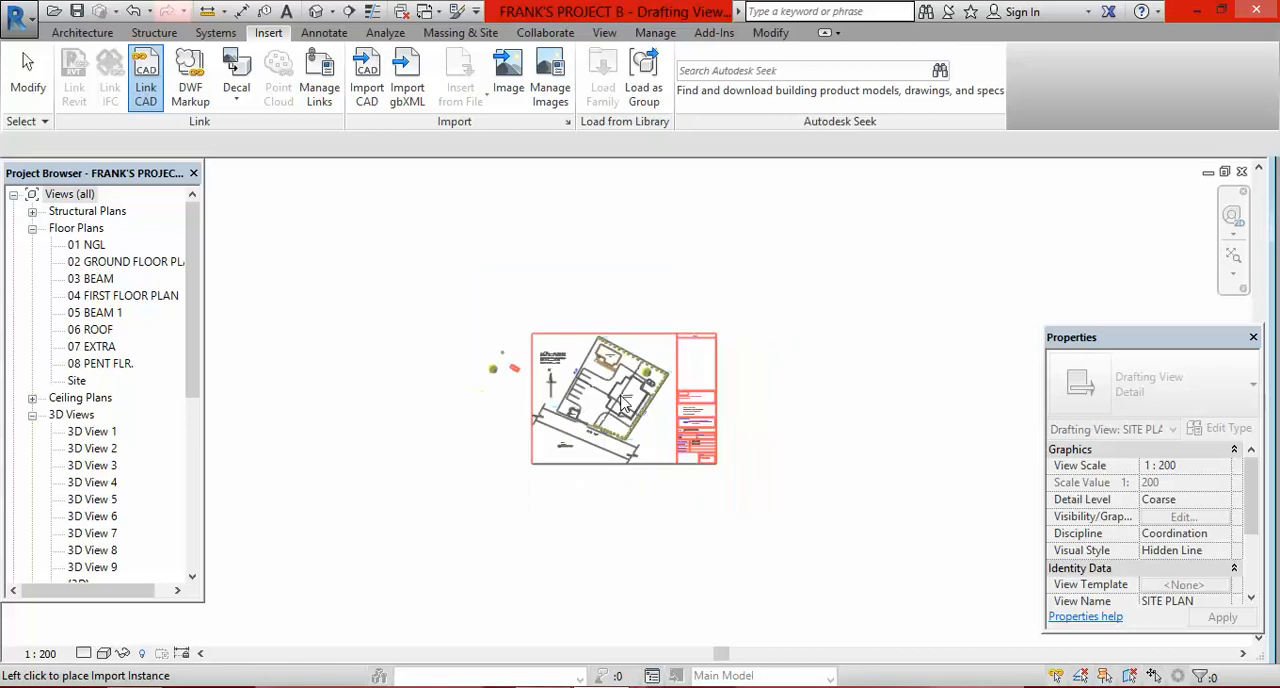
{"action": "scroll", "coordinate": [656, 418], "scroll_direction": "up", "scroll_amount": 4}
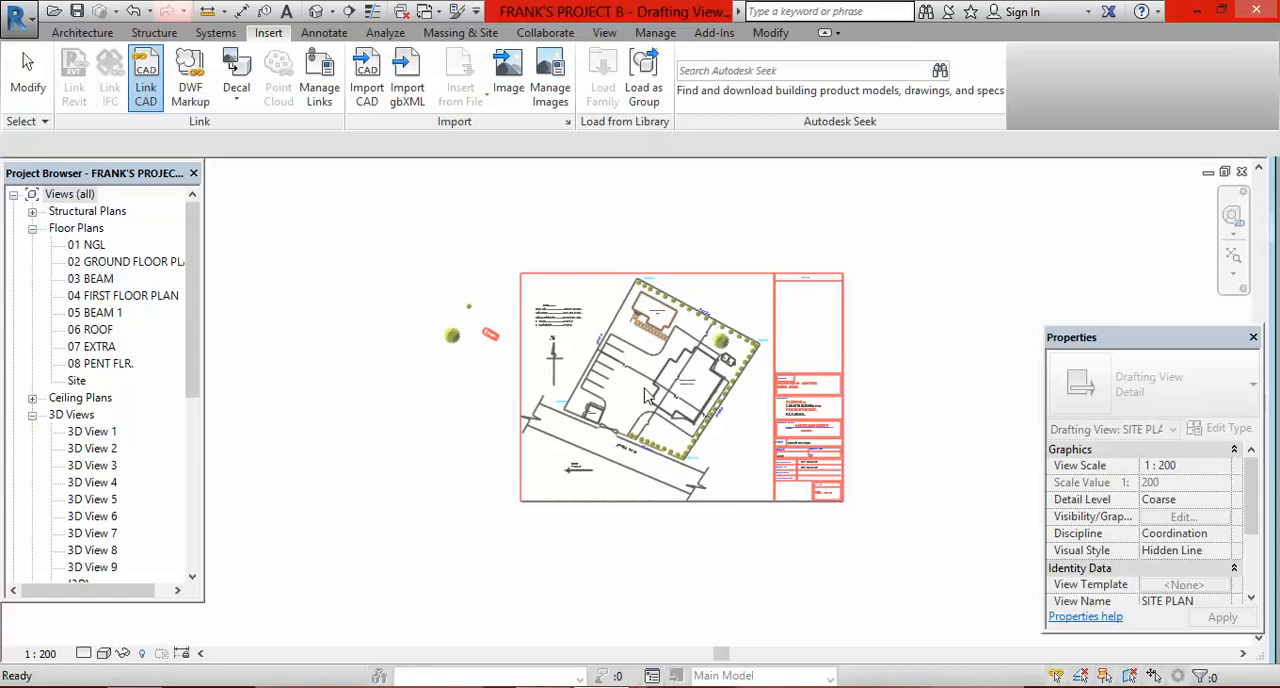
{"action": "left_click", "coordinate": [645, 395]}
{"action": "scroll", "coordinate": [683, 332], "scroll_direction": "down", "scroll_amount": 3}
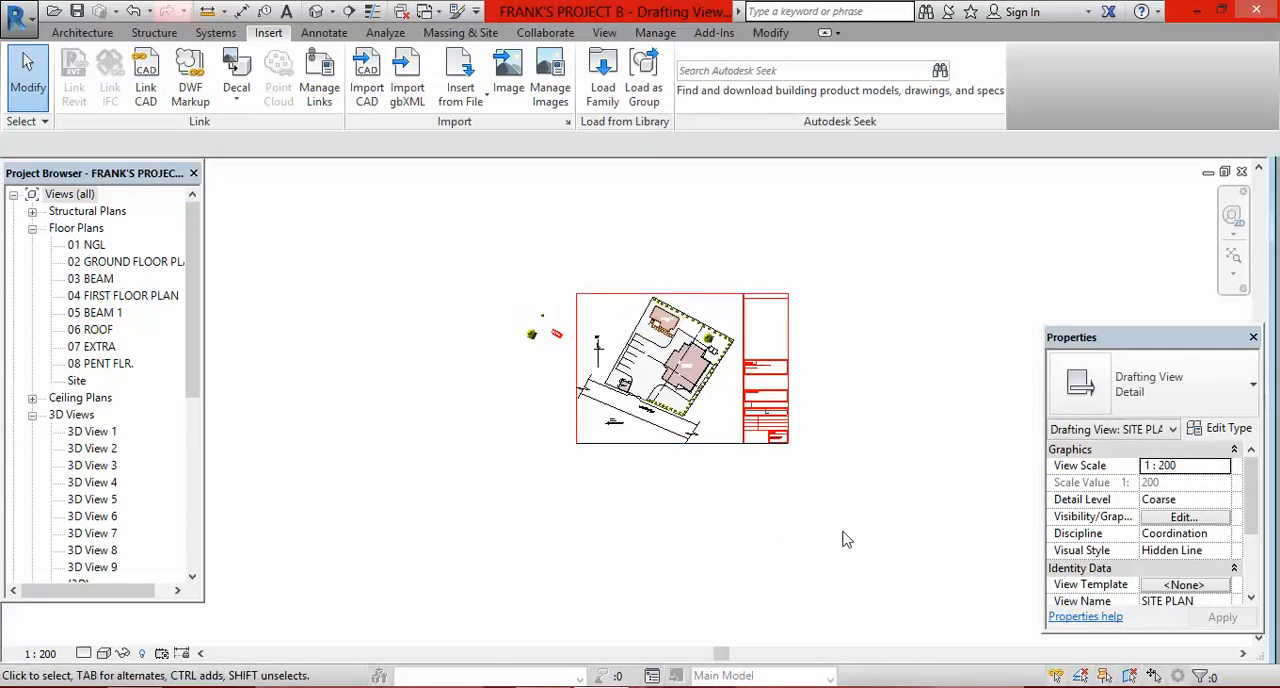
{"action": "scroll", "coordinate": [710, 350], "scroll_direction": "up", "scroll_amount": 3}
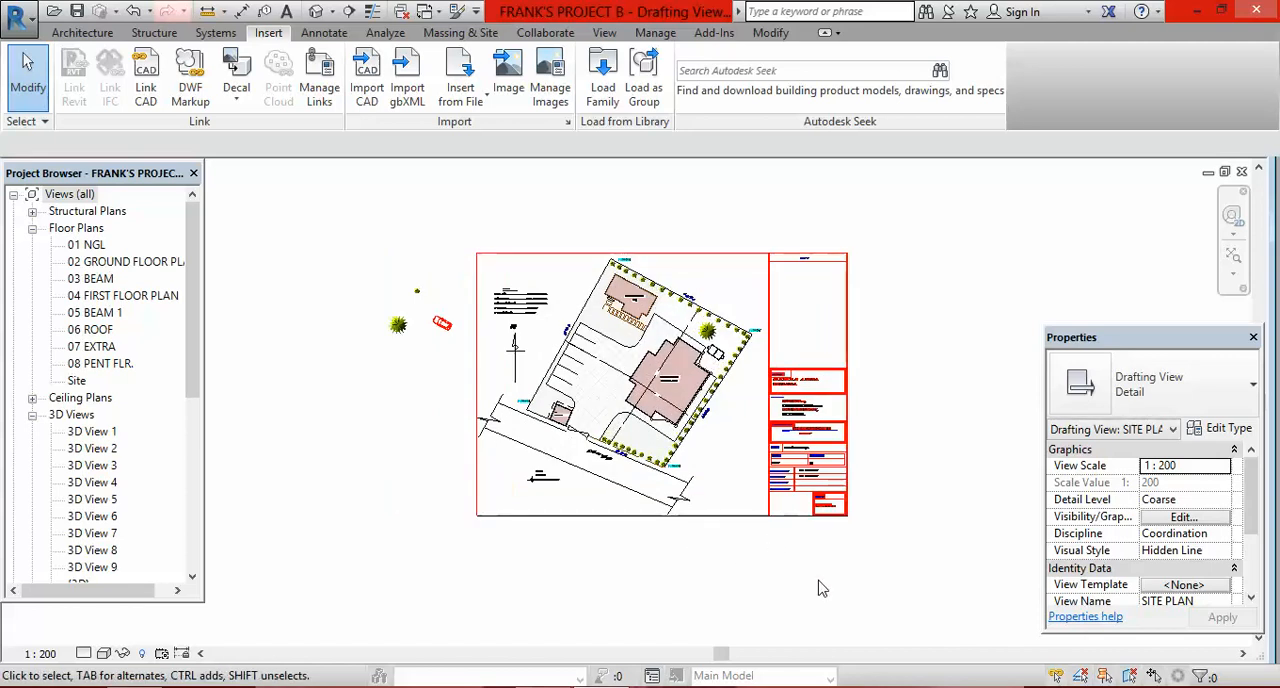
Step: Start Thin Lines detail lines with Pick Lines and trace the plot boundary side between PB4546 and PB4547
{"action": "left_click", "coordinate": [324, 34]}
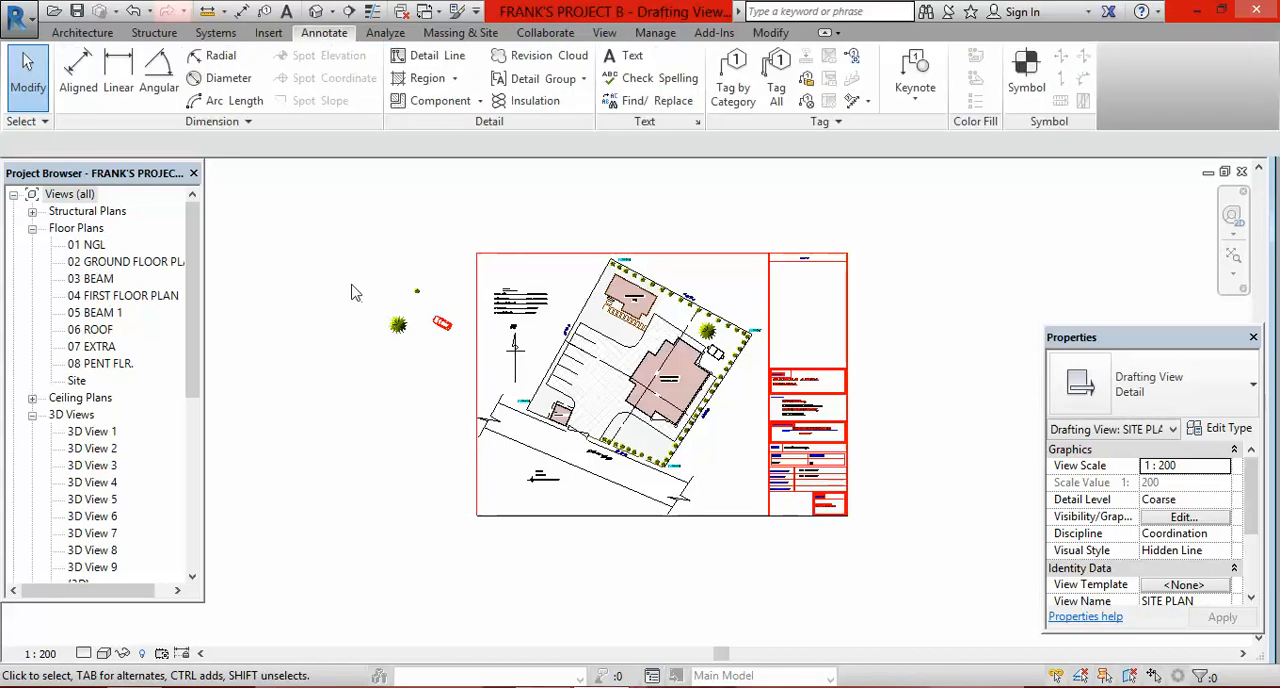
{"action": "left_click", "coordinate": [430, 55]}
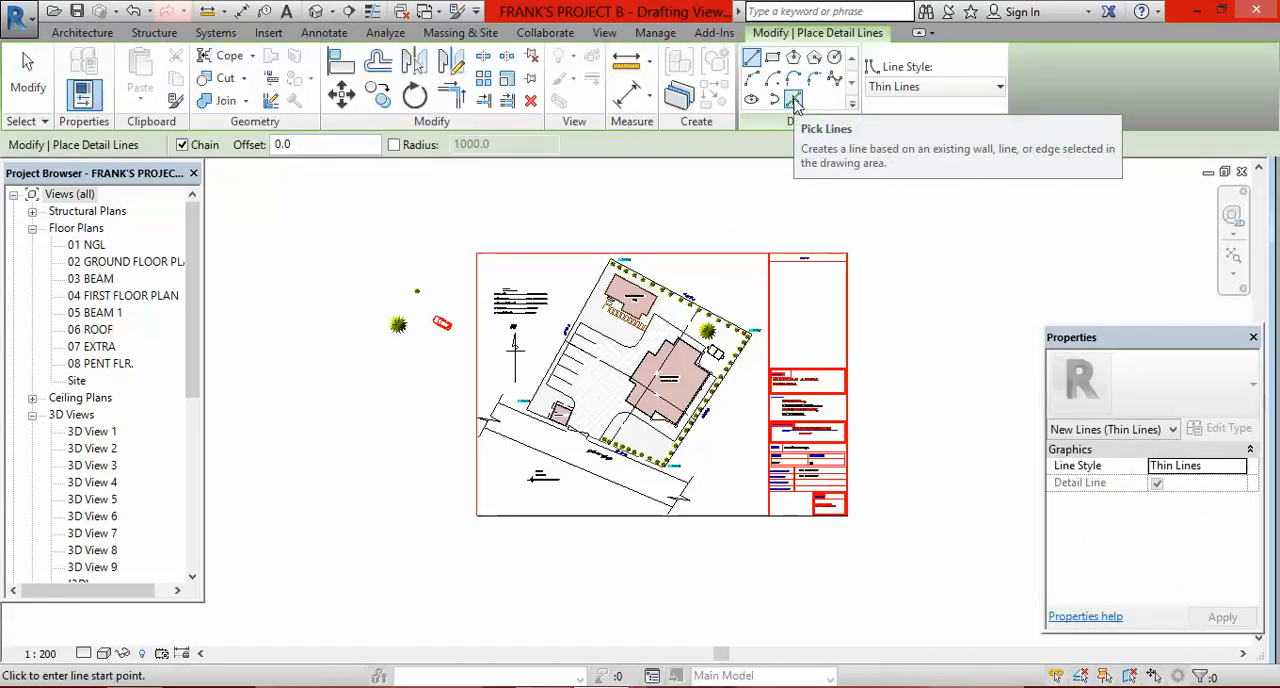
{"action": "left_click", "coordinate": [793, 99]}
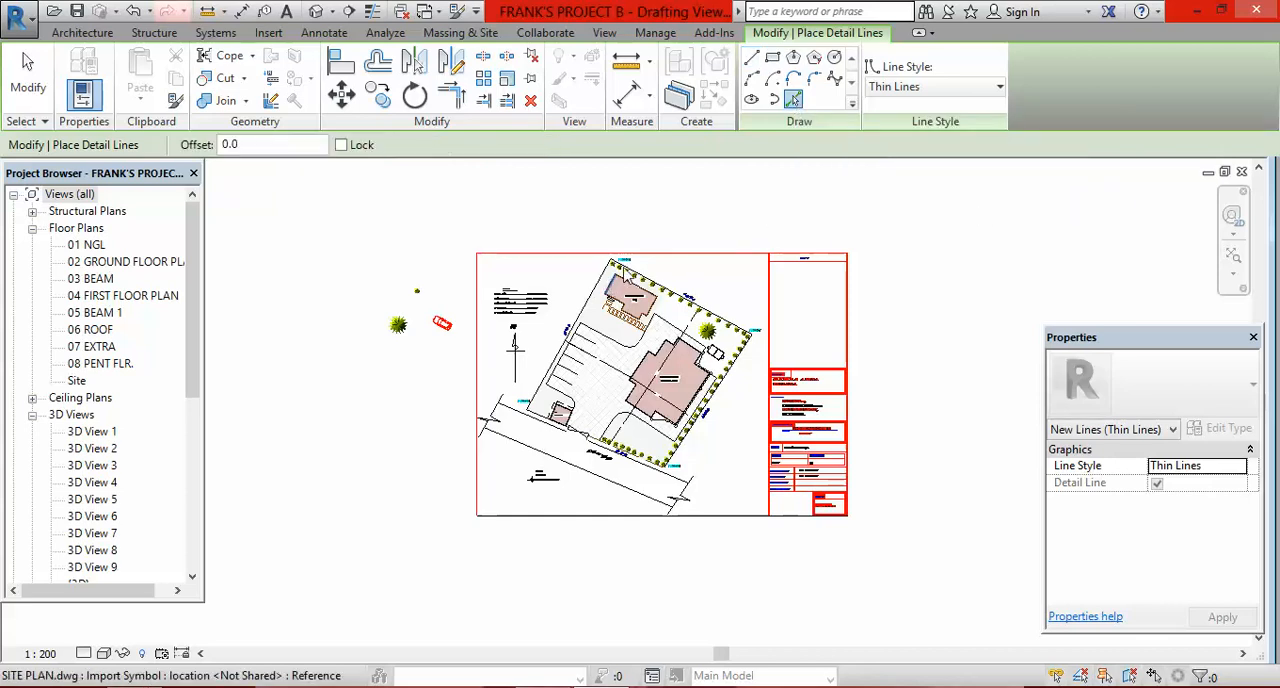
{"action": "scroll", "coordinate": [625, 263], "scroll_direction": "up", "scroll_amount": 4}
{"action": "scroll", "coordinate": [626, 264], "scroll_direction": "up", "scroll_amount": 5}
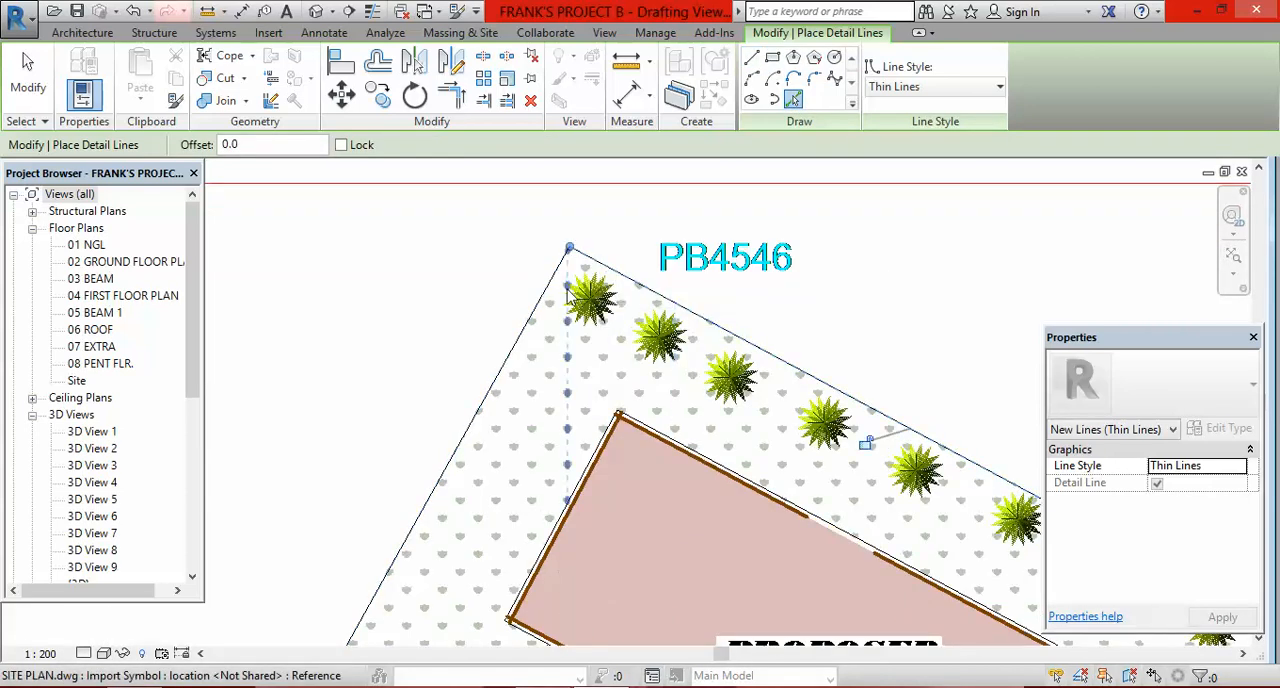
{"action": "scroll", "coordinate": [569, 288], "scroll_direction": "down", "scroll_amount": 3}
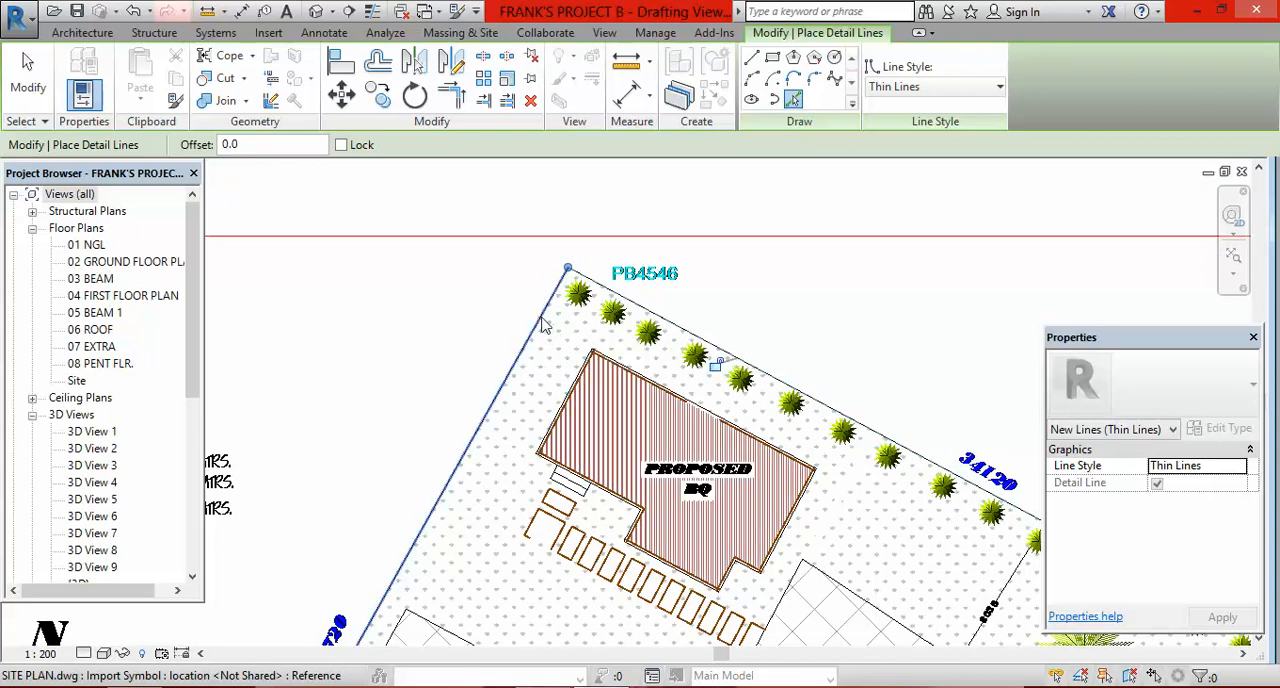
{"action": "scroll", "coordinate": [543, 323], "scroll_direction": "down", "scroll_amount": 6}
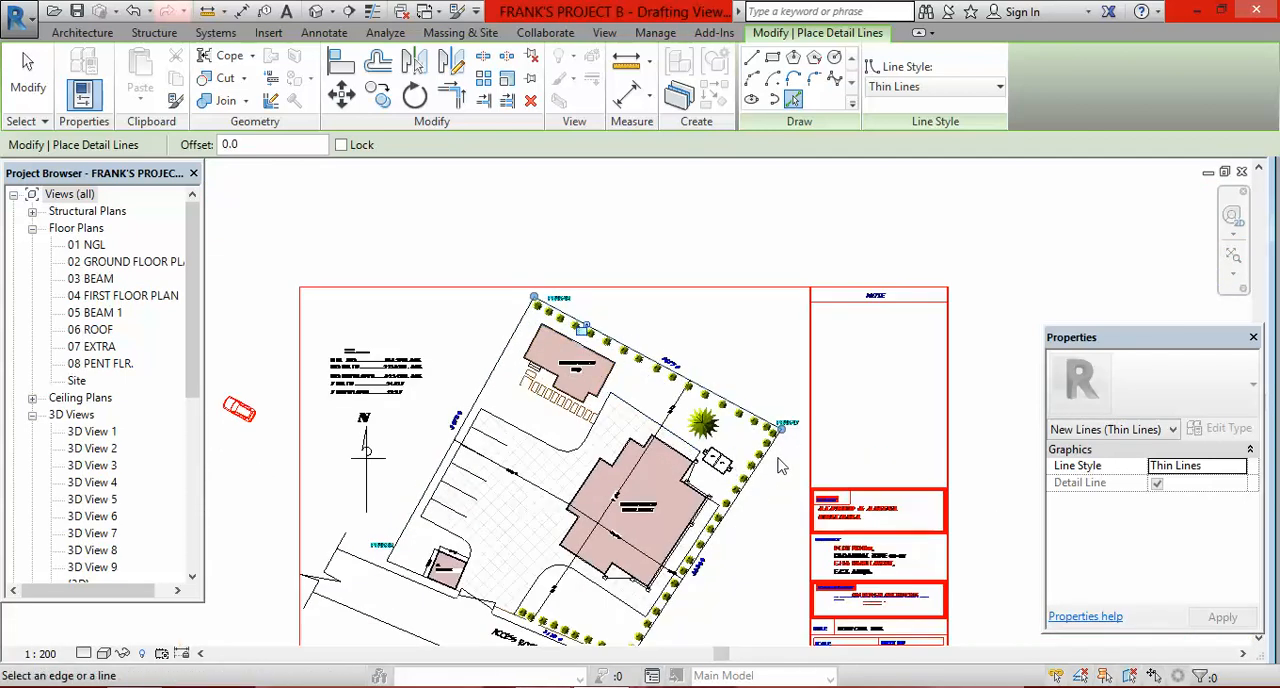
Step: Trace the remaining plot boundary with picked detail lines, from PB4547 past PB4535 and the gate house to PB4536
{"action": "scroll", "coordinate": [765, 465], "scroll_direction": "up", "scroll_amount": 5}
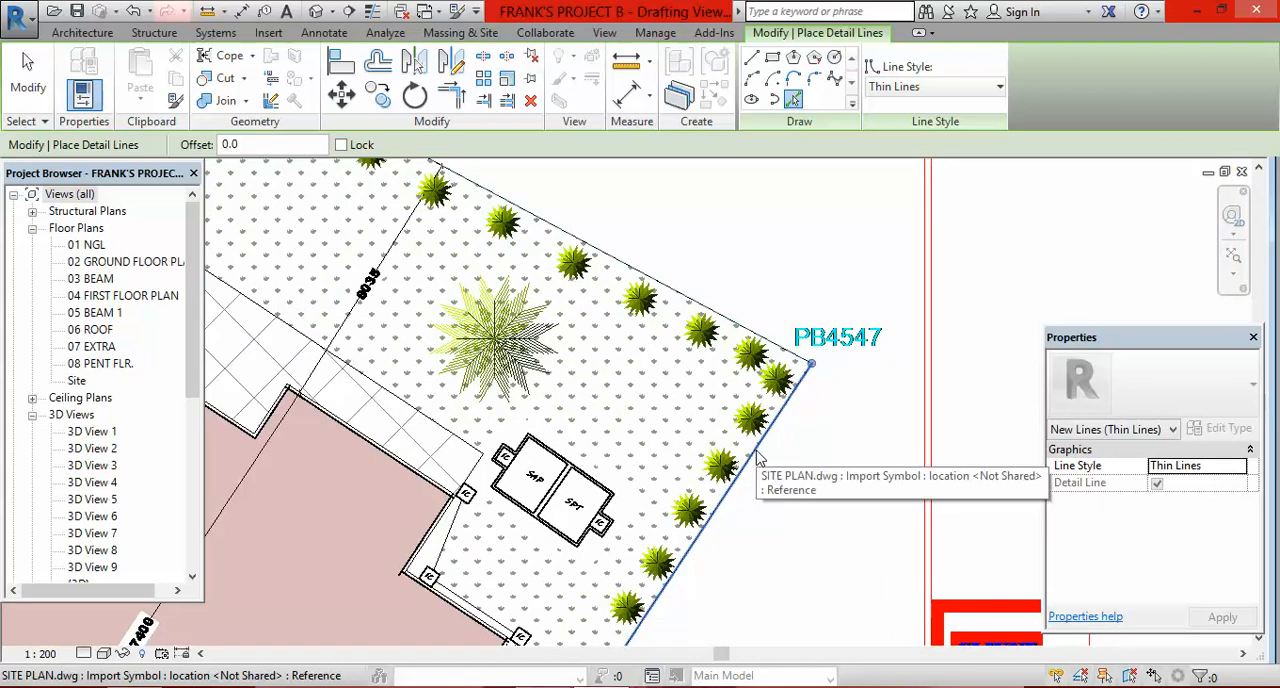
{"action": "scroll", "coordinate": [757, 457], "scroll_direction": "down", "scroll_amount": 10}
{"action": "scroll", "coordinate": [640, 486], "scroll_direction": "up", "scroll_amount": 8}
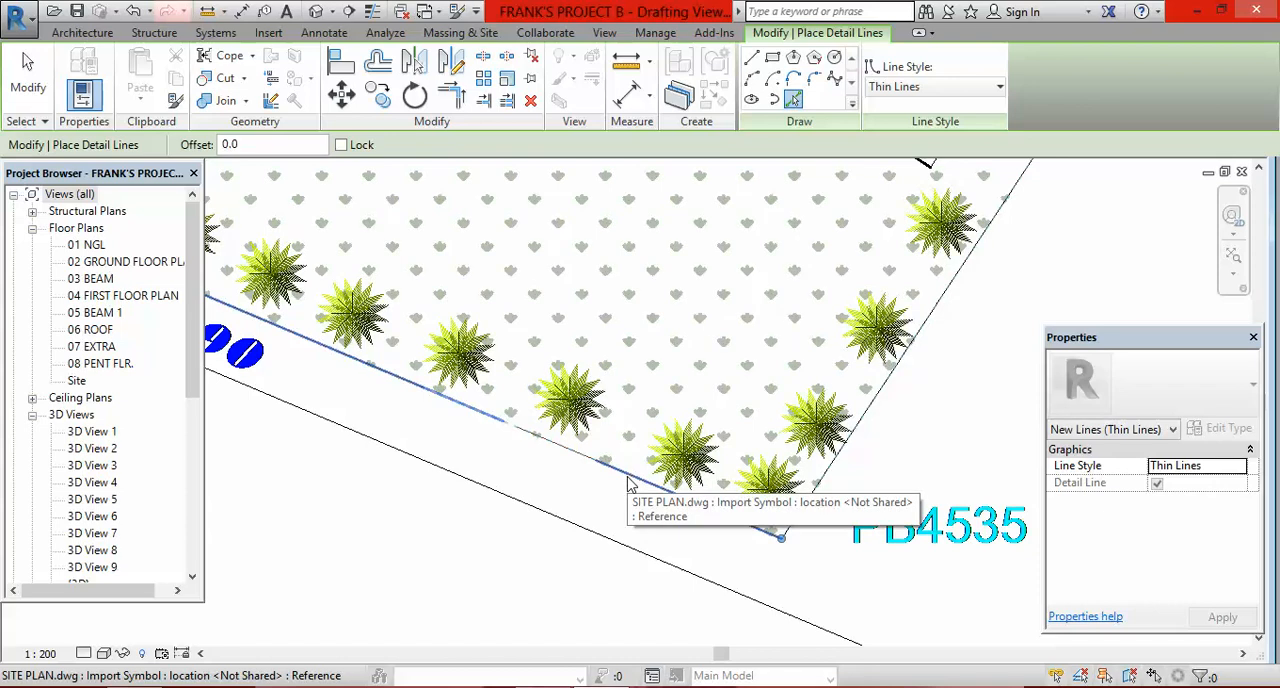
{"action": "scroll", "coordinate": [628, 484], "scroll_direction": "down", "scroll_amount": 6}
{"action": "scroll", "coordinate": [572, 397], "scroll_direction": "down", "scroll_amount": 2}
{"action": "scroll", "coordinate": [297, 224], "scroll_direction": "up", "scroll_amount": 7}
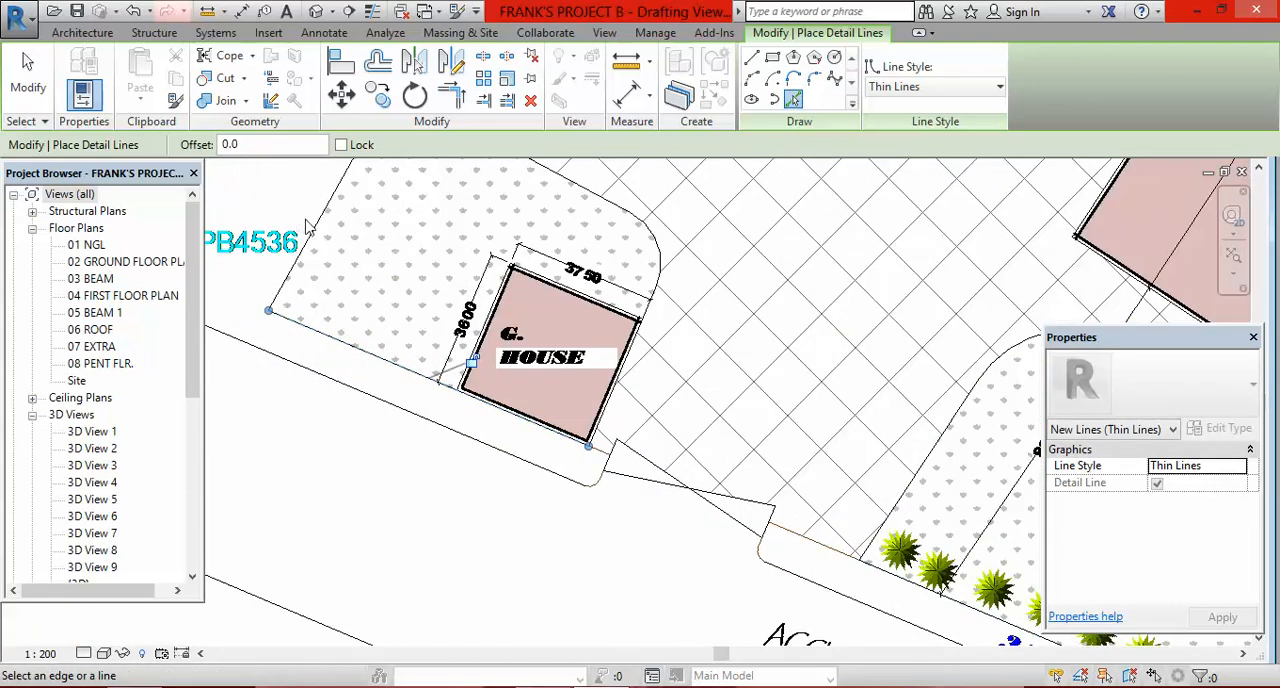
{"action": "scroll", "coordinate": [480, 500], "scroll_direction": "down", "scroll_amount": 3}
{"action": "scroll", "coordinate": [463, 308], "scroll_direction": "up", "scroll_amount": 4}
{"action": "scroll", "coordinate": [463, 308], "scroll_direction": "down", "scroll_amount": 5}
Step: Trace the wall lines around the upper corner of the PROPOSED BQ building with picked detail lines
{"action": "scroll", "coordinate": [613, 208], "scroll_direction": "down", "scroll_amount": 2}
{"action": "scroll", "coordinate": [622, 300], "scroll_direction": "up", "scroll_amount": 2}
{"action": "scroll", "coordinate": [622, 300], "scroll_direction": "up", "scroll_amount": 6}
{"action": "left_click", "coordinate": [585, 252]}
{"action": "left_click", "coordinate": [512, 277]}
{"action": "left_click", "coordinate": [519, 316]}
{"action": "left_click", "coordinate": [622, 291]}
{"action": "scroll", "coordinate": [574, 251], "scroll_direction": "down", "scroll_amount": 4}
{"action": "scroll", "coordinate": [749, 363], "scroll_direction": "down", "scroll_amount": 3}
Step: Trace the PROPOSED BQ building's far side wall and its edge facing the entrance steps
{"action": "scroll", "coordinate": [812, 402], "scroll_direction": "up", "scroll_amount": 8}
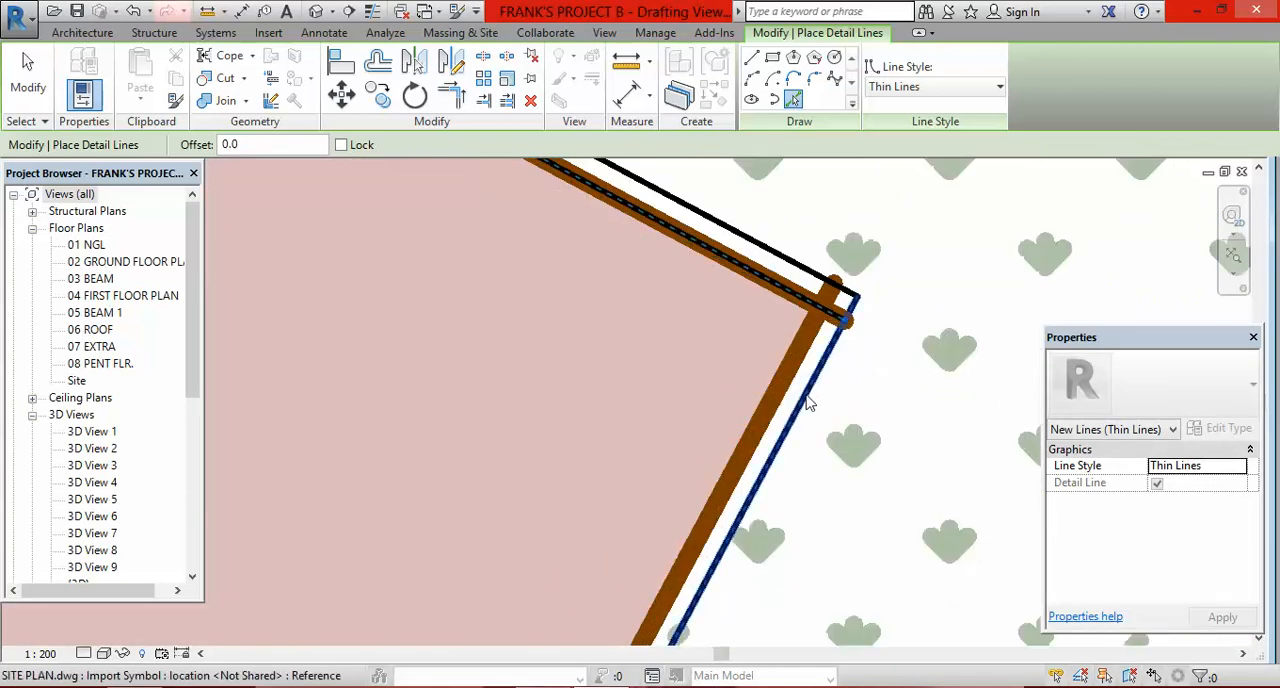
{"action": "left_click", "coordinate": [773, 515]}
{"action": "scroll", "coordinate": [752, 360], "scroll_direction": "down", "scroll_amount": 4}
{"action": "scroll", "coordinate": [766, 326], "scroll_direction": "down", "scroll_amount": 3}
{"action": "scroll", "coordinate": [500, 270], "scroll_direction": "up", "scroll_amount": 8}
{"action": "left_click", "coordinate": [497, 270]}
Step: Trace the entrance steps of the PROPOSED BQ building with picked detail lines
{"action": "scroll", "coordinate": [505, 280], "scroll_direction": "down", "scroll_amount": 3}
{"action": "scroll", "coordinate": [517, 297], "scroll_direction": "up", "scroll_amount": 3}
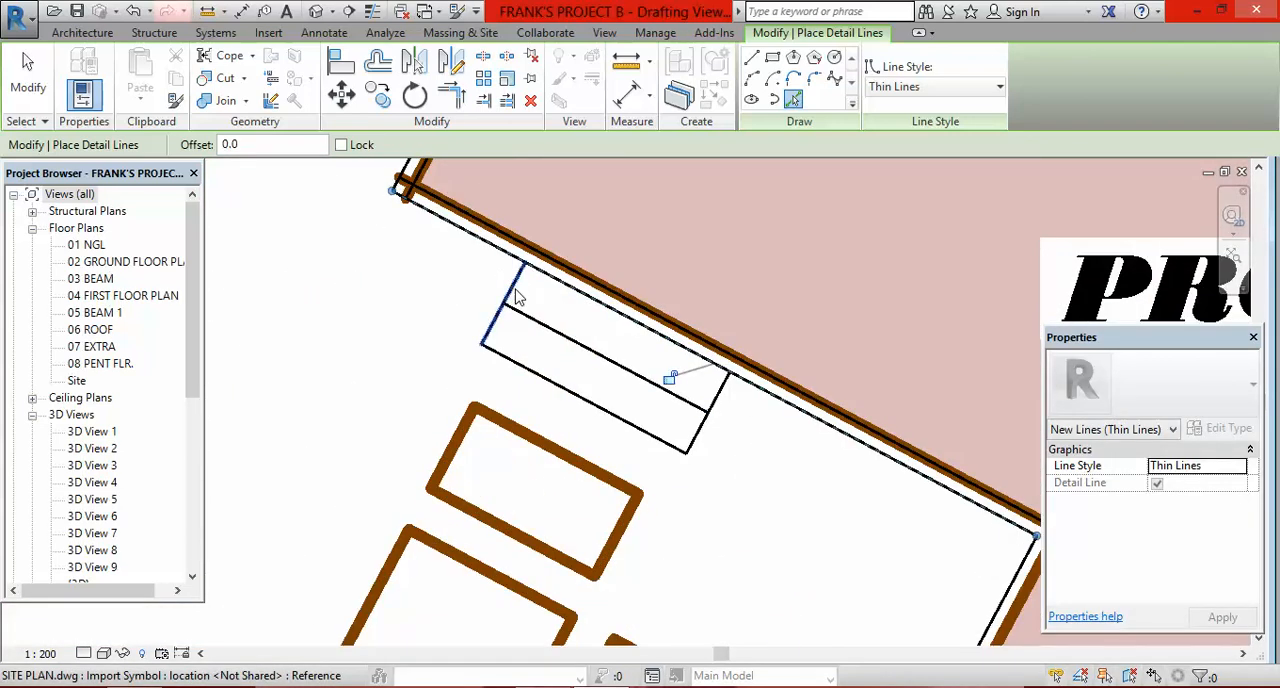
{"action": "left_click", "coordinate": [548, 328]}
{"action": "left_click", "coordinate": [574, 400]}
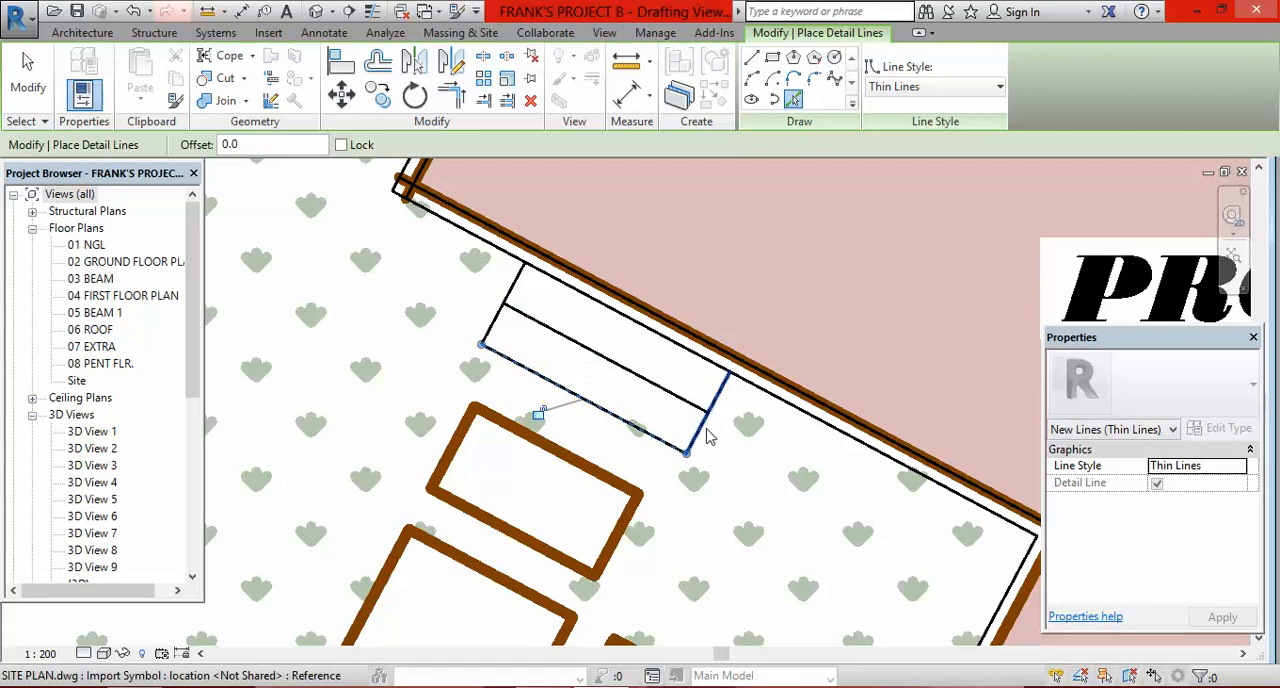
Step: Trace edges of the SAP chamber and its adjoining IC beside the proposed building with picked detail lines
{"action": "scroll", "coordinate": [707, 437], "scroll_direction": "up", "scroll_amount": 6}
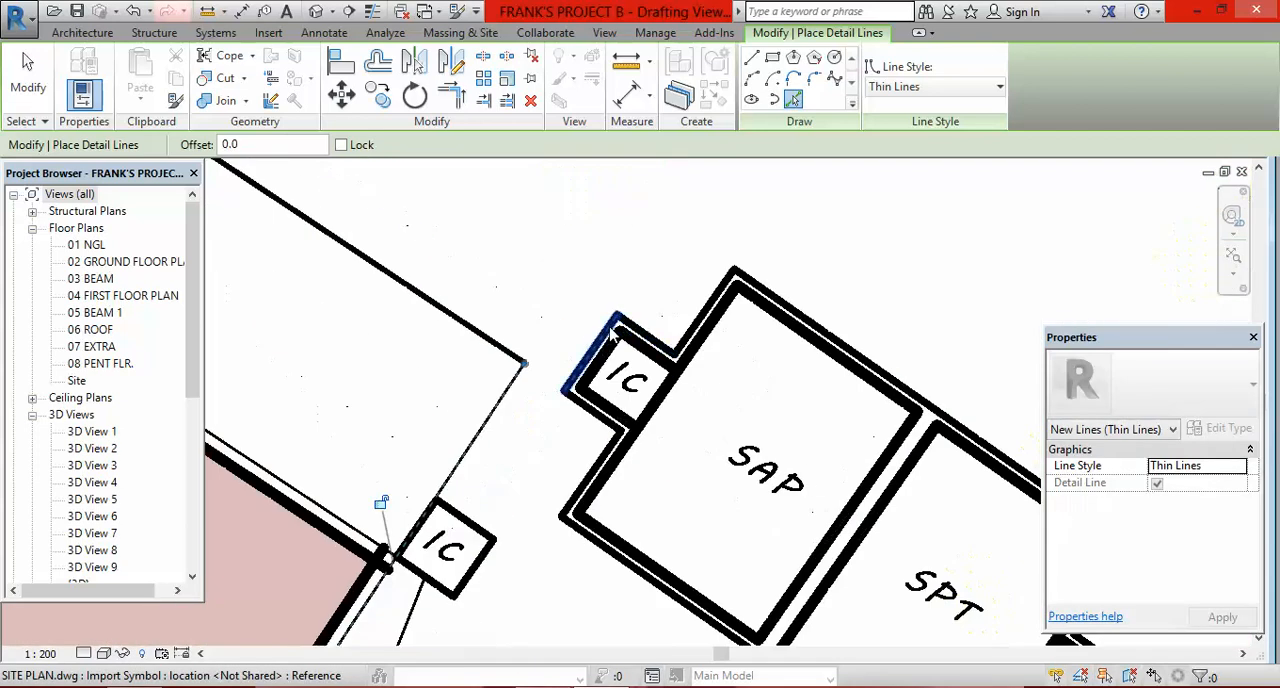
{"action": "left_click", "coordinate": [690, 346]}
{"action": "left_click", "coordinate": [815, 320]}
{"action": "left_click", "coordinate": [821, 347]}
{"action": "scroll", "coordinate": [668, 316], "scroll_direction": "down", "scroll_amount": 3}
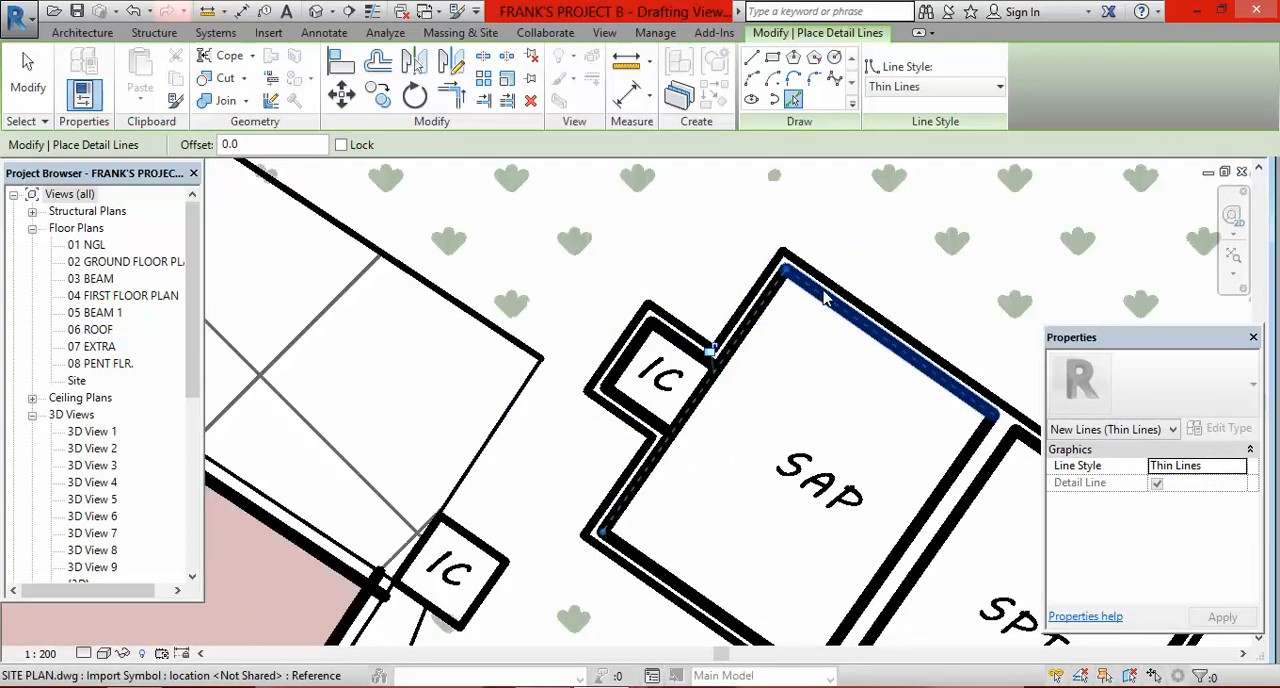
{"action": "left_click", "coordinate": [818, 296]}
{"action": "scroll", "coordinate": [660, 268], "scroll_direction": "down", "scroll_amount": 8}
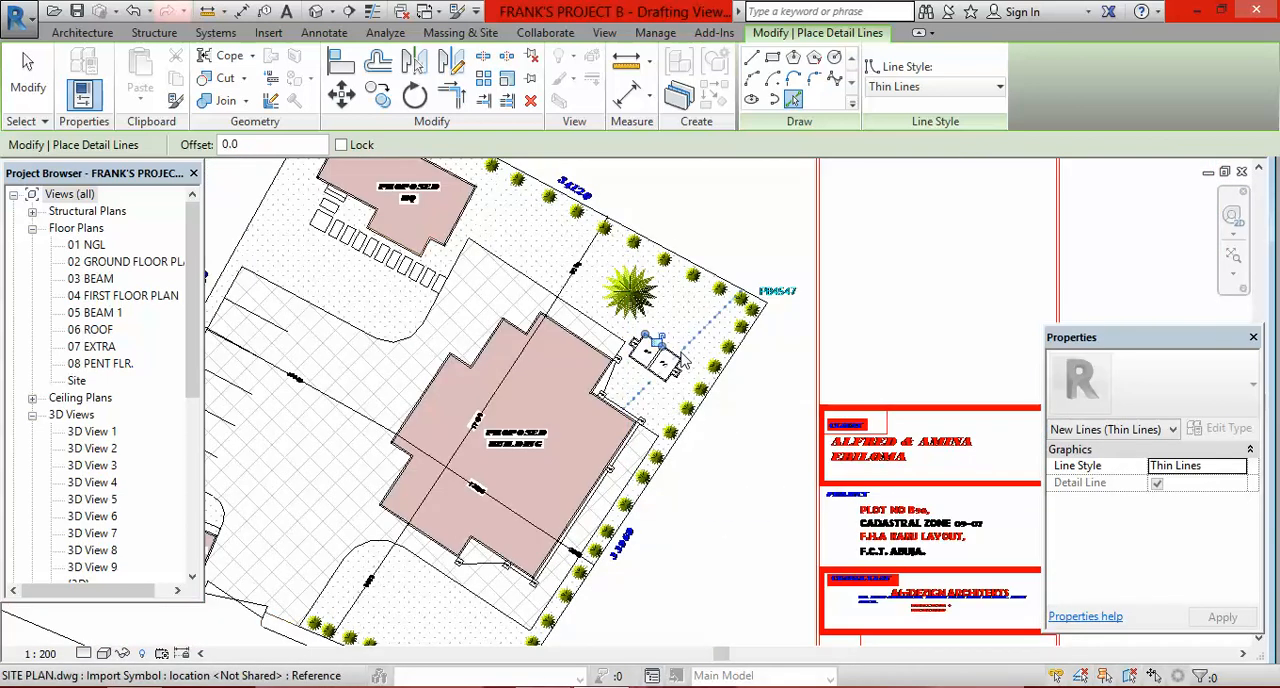
{"action": "scroll", "coordinate": [721, 341], "scroll_direction": "down", "scroll_amount": 3}
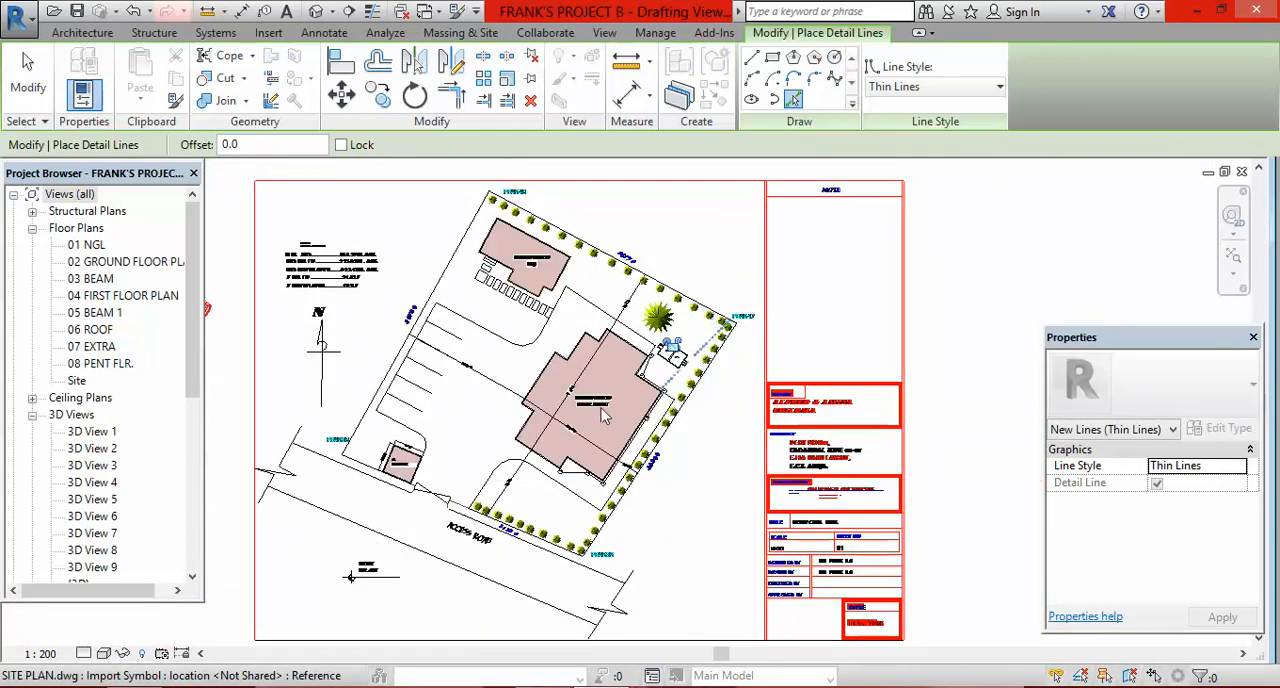
{"action": "scroll", "coordinate": [720, 344], "scroll_direction": "down", "scroll_amount": 2}
{"action": "scroll", "coordinate": [630, 358], "scroll_direction": "up", "scroll_amount": 4}
{"action": "scroll", "coordinate": [630, 358], "scroll_direction": "down", "scroll_amount": 3}
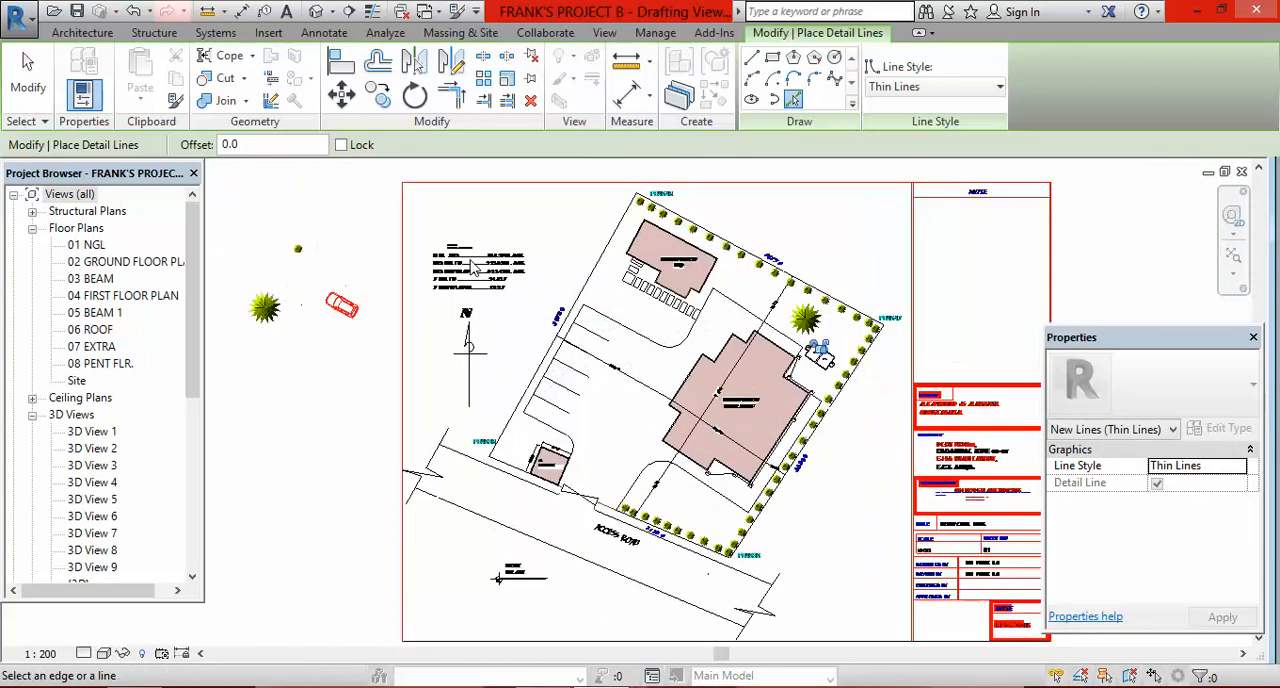
Step: Examine the linked site plan, especially the trees along the boundary near the PROPOSED BQ building
{"action": "scroll", "coordinate": [487, 263], "scroll_direction": "up", "scroll_amount": 4}
{"action": "scroll", "coordinate": [413, 264], "scroll_direction": "up", "scroll_amount": 2}
{"action": "scroll", "coordinate": [440, 275], "scroll_direction": "down", "scroll_amount": 5}
{"action": "scroll", "coordinate": [467, 285], "scroll_direction": "down", "scroll_amount": 2}
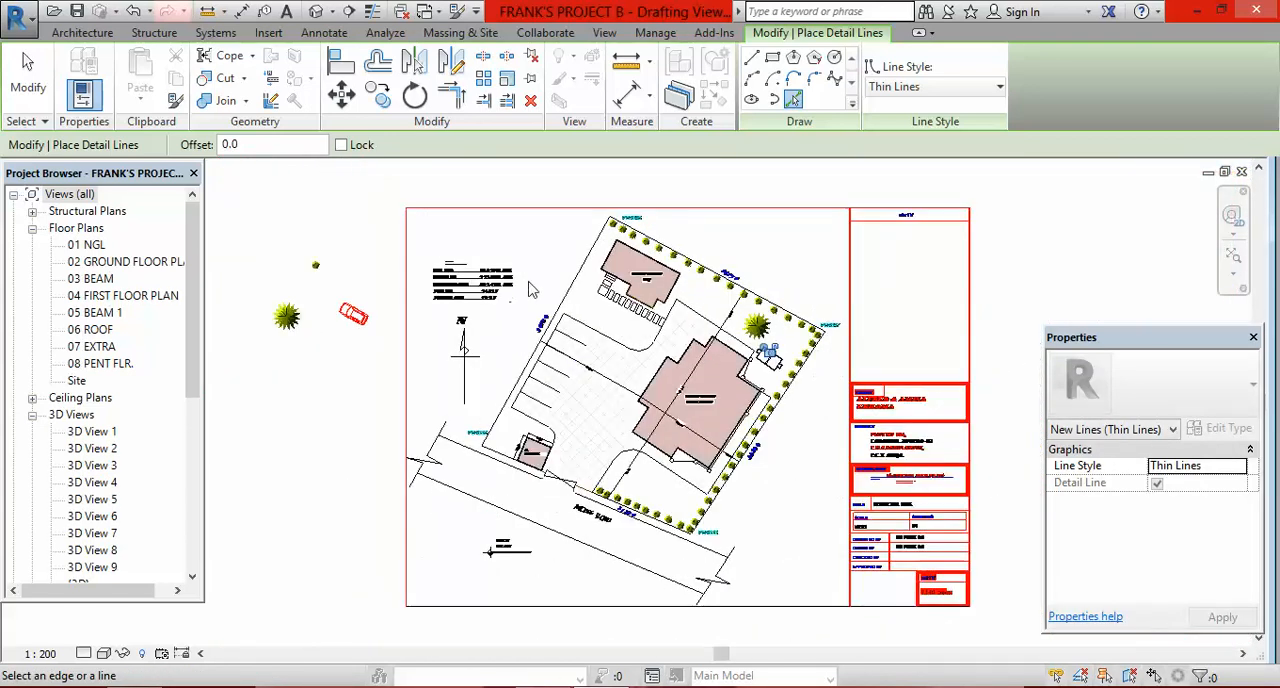
{"action": "scroll", "coordinate": [828, 345], "scroll_direction": "up", "scroll_amount": 1}
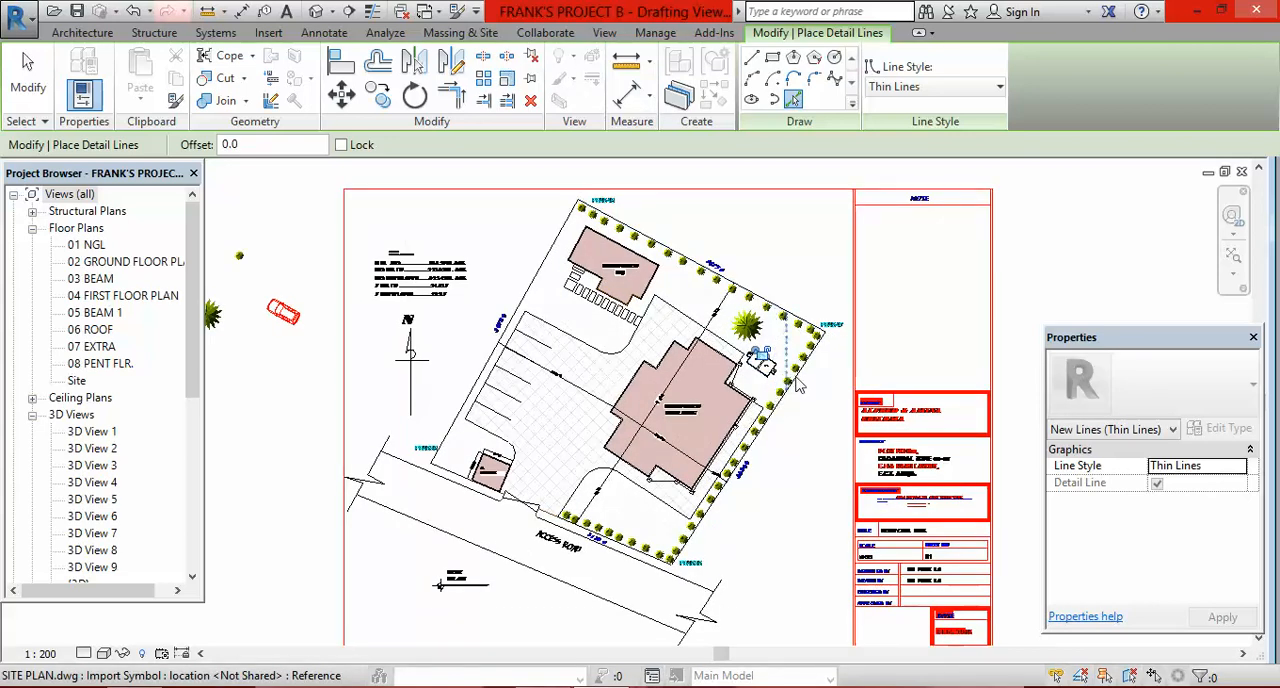
{"action": "scroll", "coordinate": [737, 334], "scroll_direction": "up", "scroll_amount": 2}
{"action": "scroll", "coordinate": [724, 339], "scroll_direction": "down", "scroll_amount": 1}
{"action": "scroll", "coordinate": [725, 340], "scroll_direction": "up", "scroll_amount": 2}
{"action": "scroll", "coordinate": [663, 245], "scroll_direction": "up", "scroll_amount": 1}
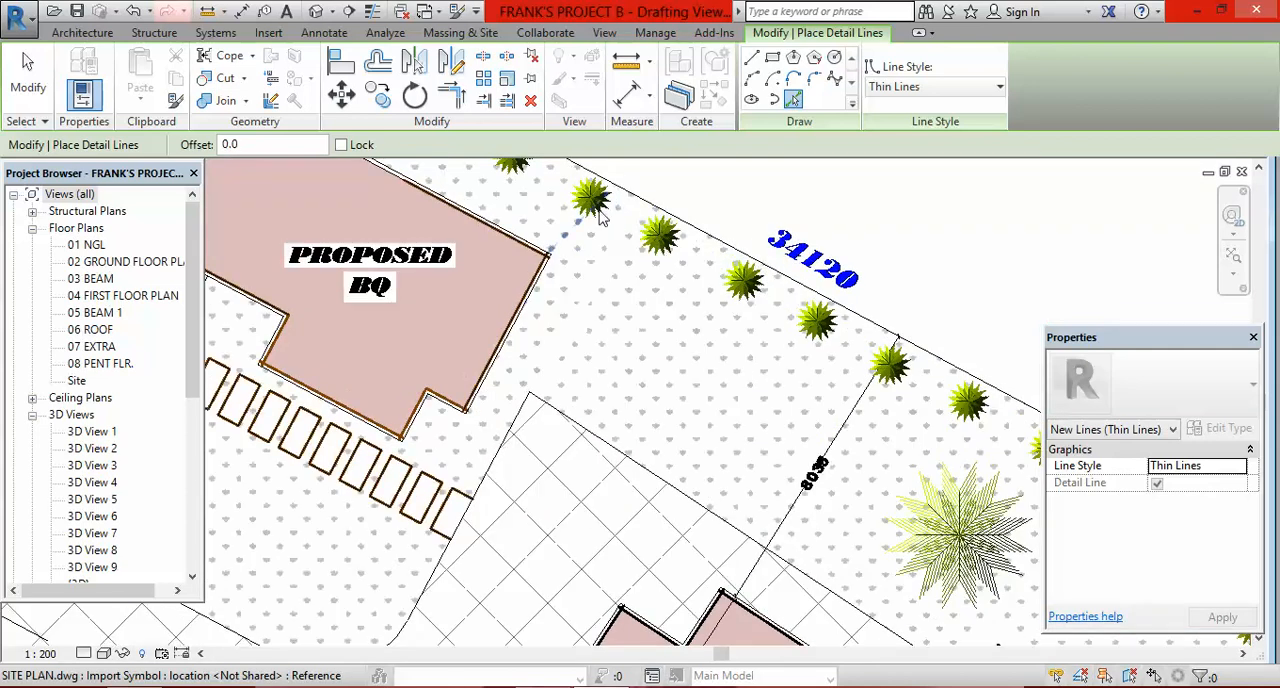
{"action": "scroll", "coordinate": [688, 280], "scroll_direction": "down", "scroll_amount": 2}
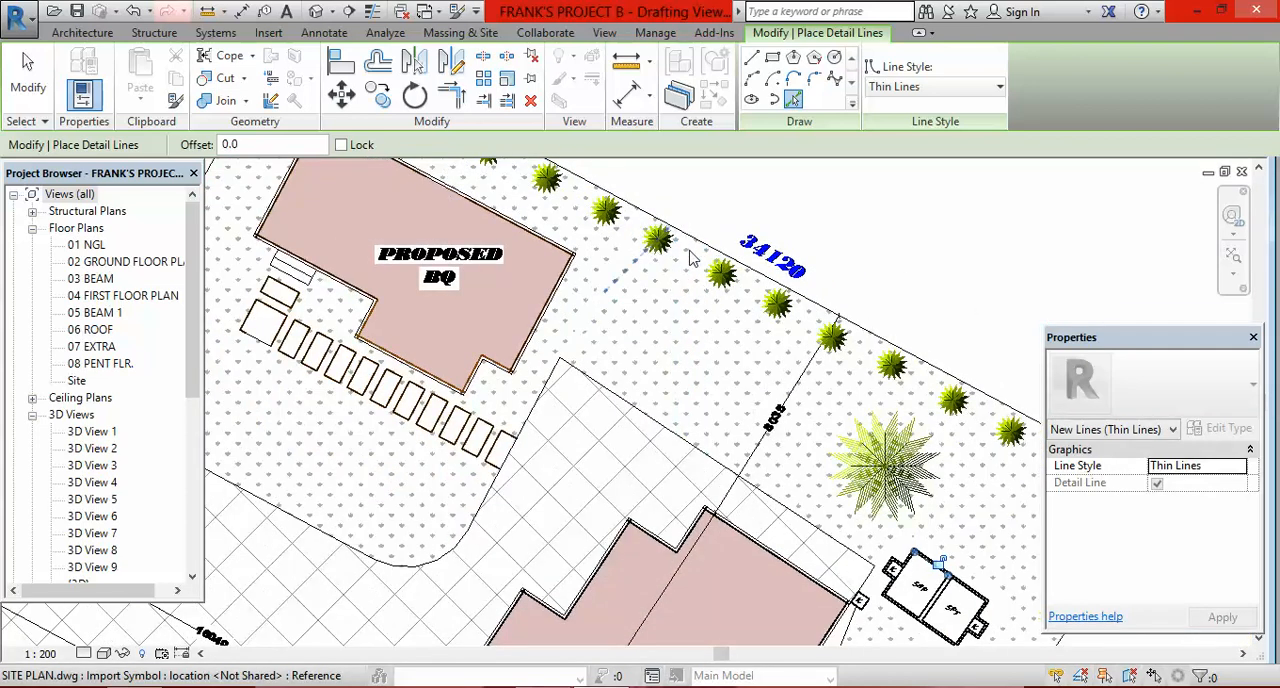
{"action": "scroll", "coordinate": [652, 252], "scroll_direction": "up", "scroll_amount": 3}
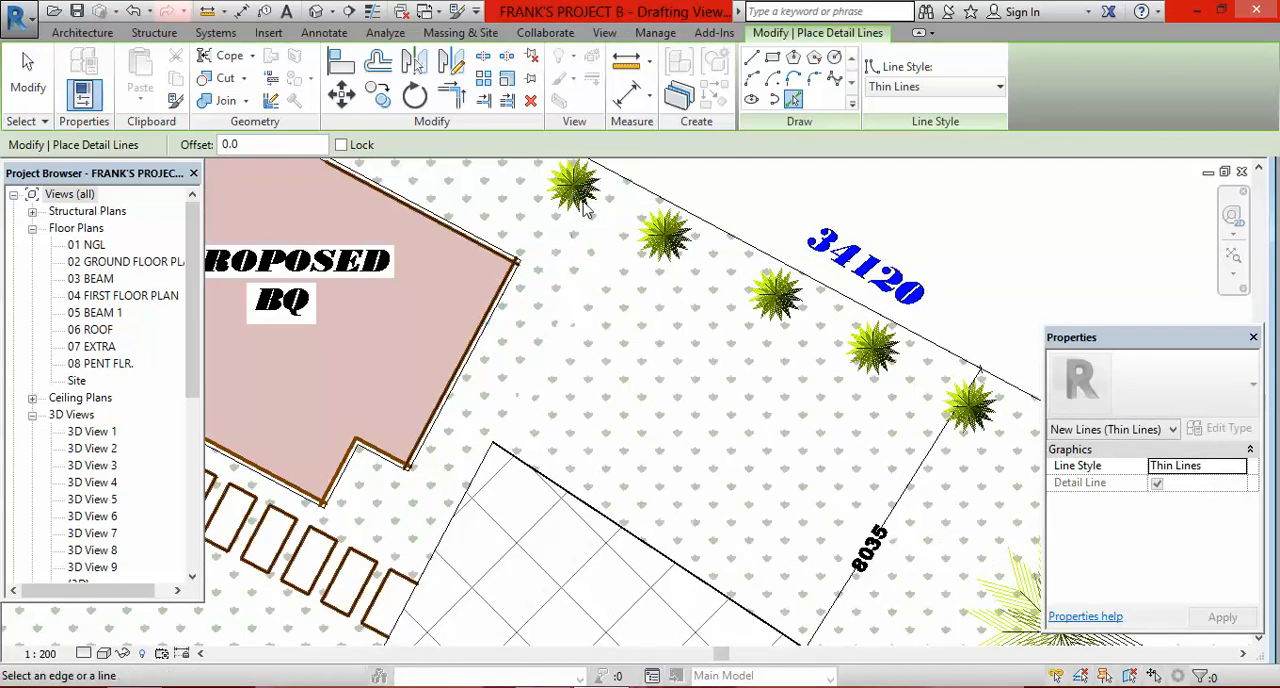
{"action": "scroll", "coordinate": [772, 328], "scroll_direction": "down", "scroll_amount": 3}
{"action": "scroll", "coordinate": [772, 328], "scroll_direction": "down", "scroll_amount": 2}
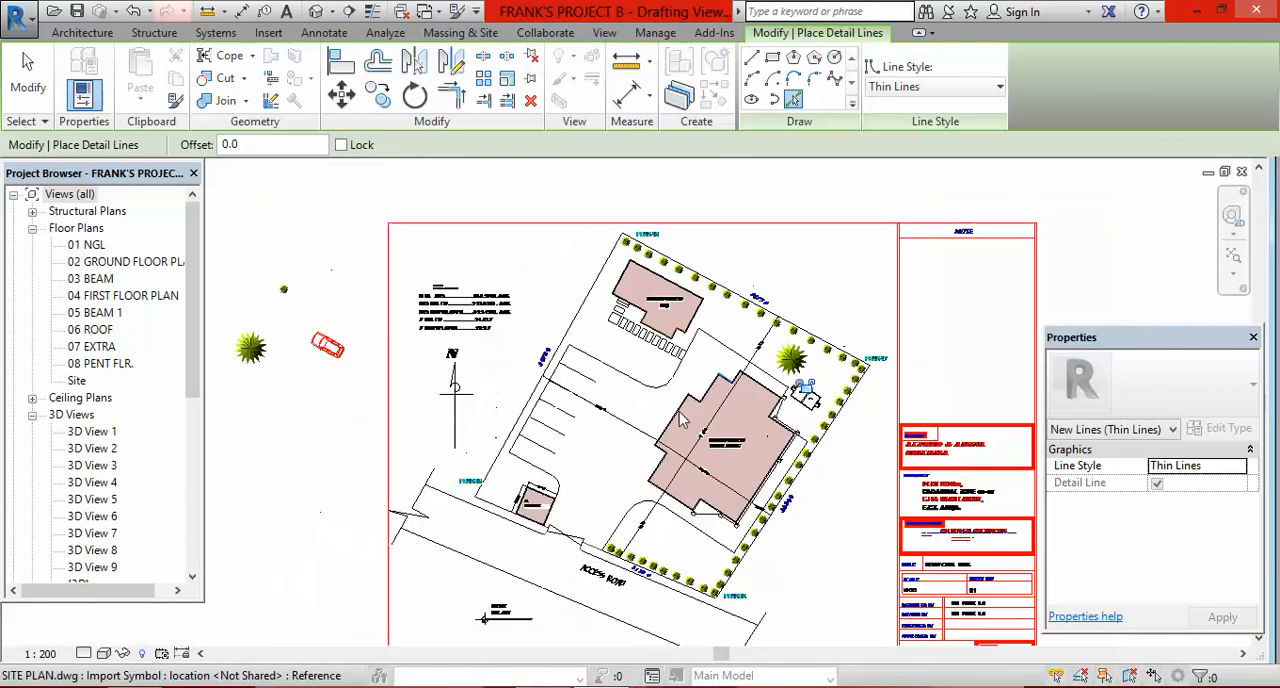
{"action": "scroll", "coordinate": [520, 400], "scroll_direction": "up", "scroll_amount": 4}
{"action": "scroll", "coordinate": [578, 395], "scroll_direction": "down", "scroll_amount": 5}
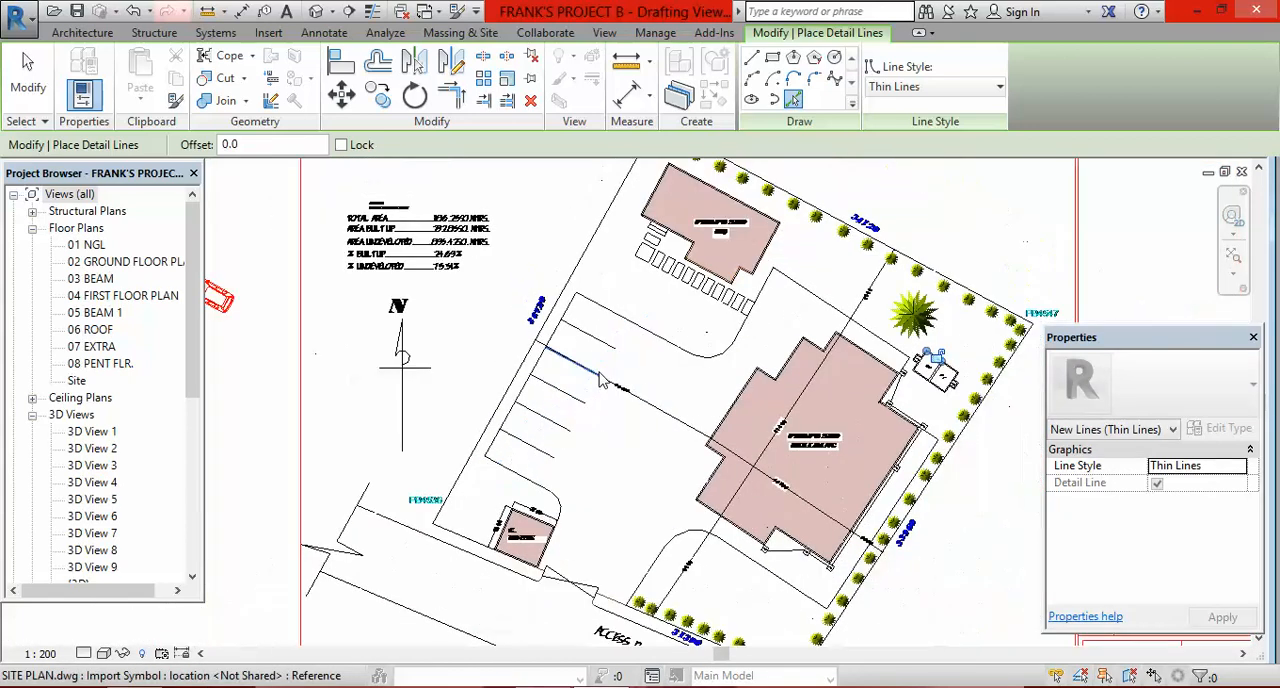
Step: Examine the separate tree and car symbols placed outside the sheet border beside the site plan
{"action": "scroll", "coordinate": [487, 352], "scroll_direction": "up", "scroll_amount": 1}
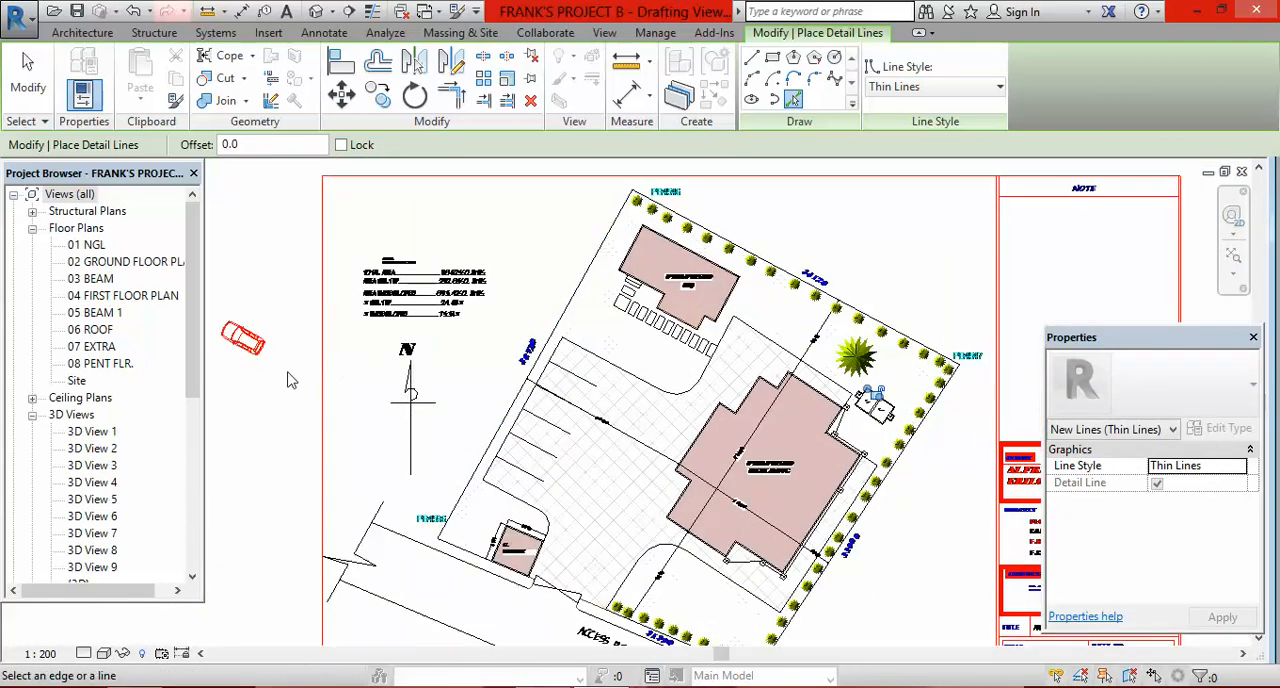
{"action": "scroll", "coordinate": [400, 385], "scroll_direction": "down", "scroll_amount": 2}
{"action": "scroll", "coordinate": [395, 355], "scroll_direction": "up", "scroll_amount": 3}
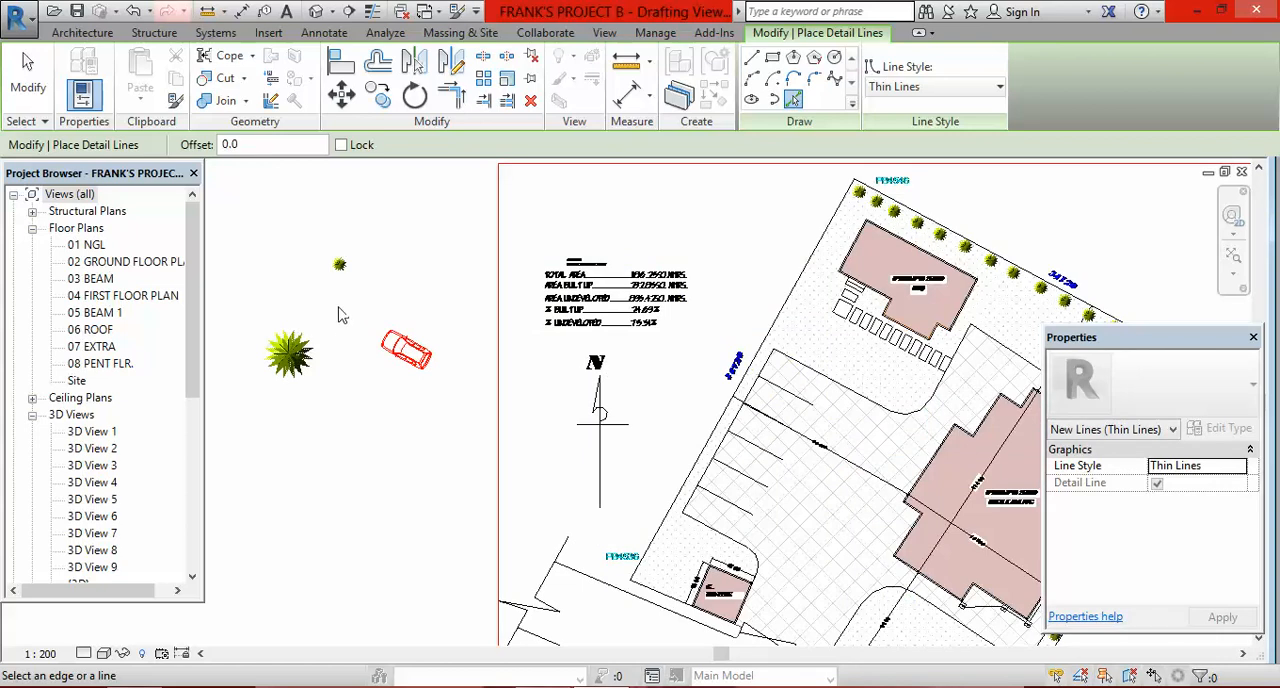
{"action": "scroll", "coordinate": [366, 346], "scroll_direction": "up", "scroll_amount": 2}
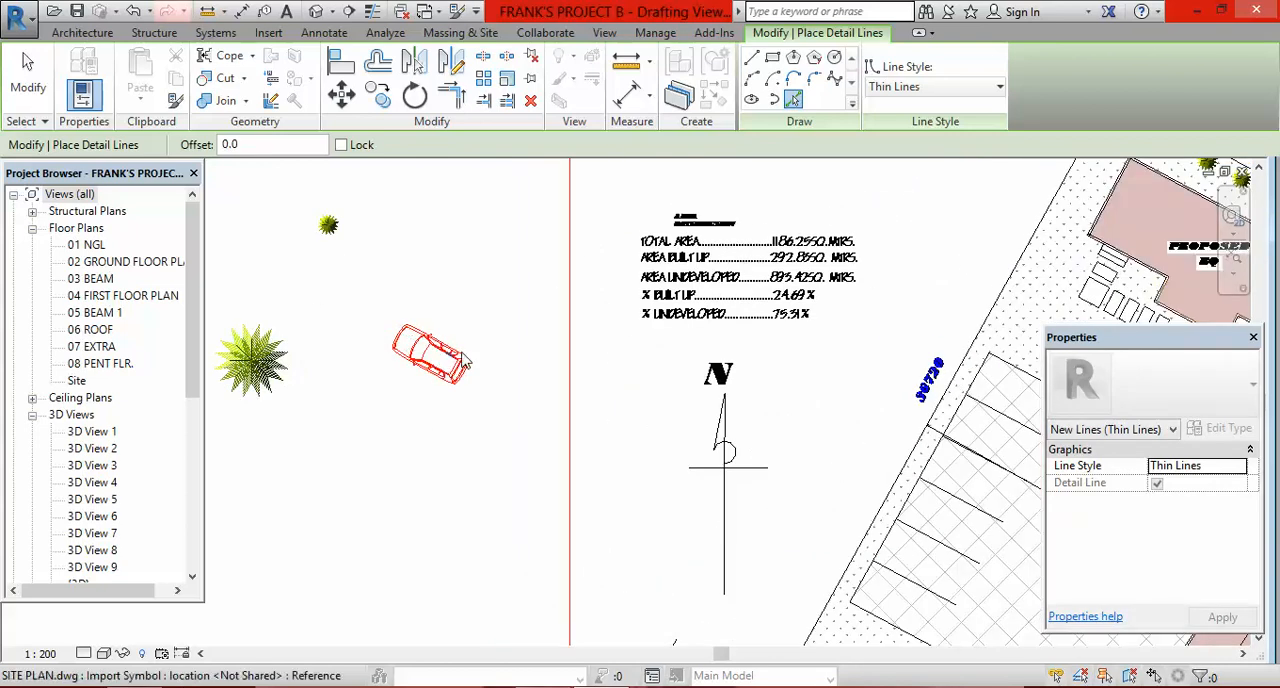
{"action": "scroll", "coordinate": [436, 350], "scroll_direction": "down", "scroll_amount": 3}
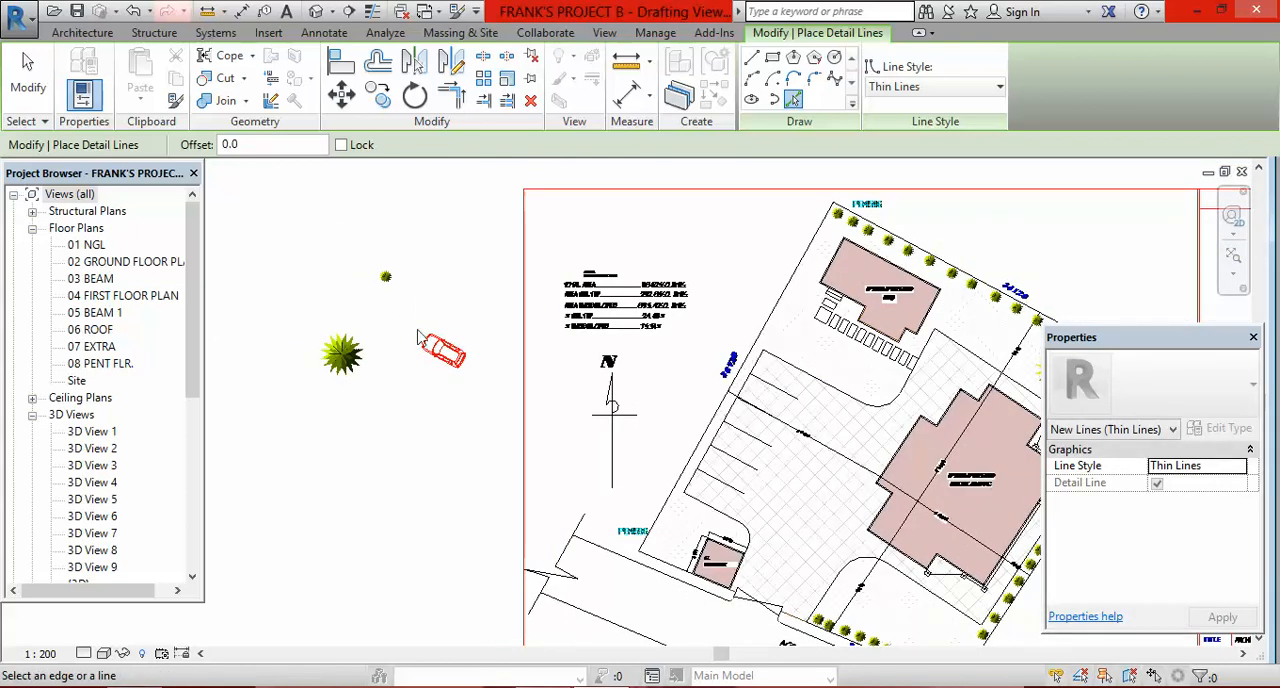
{"action": "scroll", "coordinate": [358, 368], "scroll_direction": "up", "scroll_amount": 2}
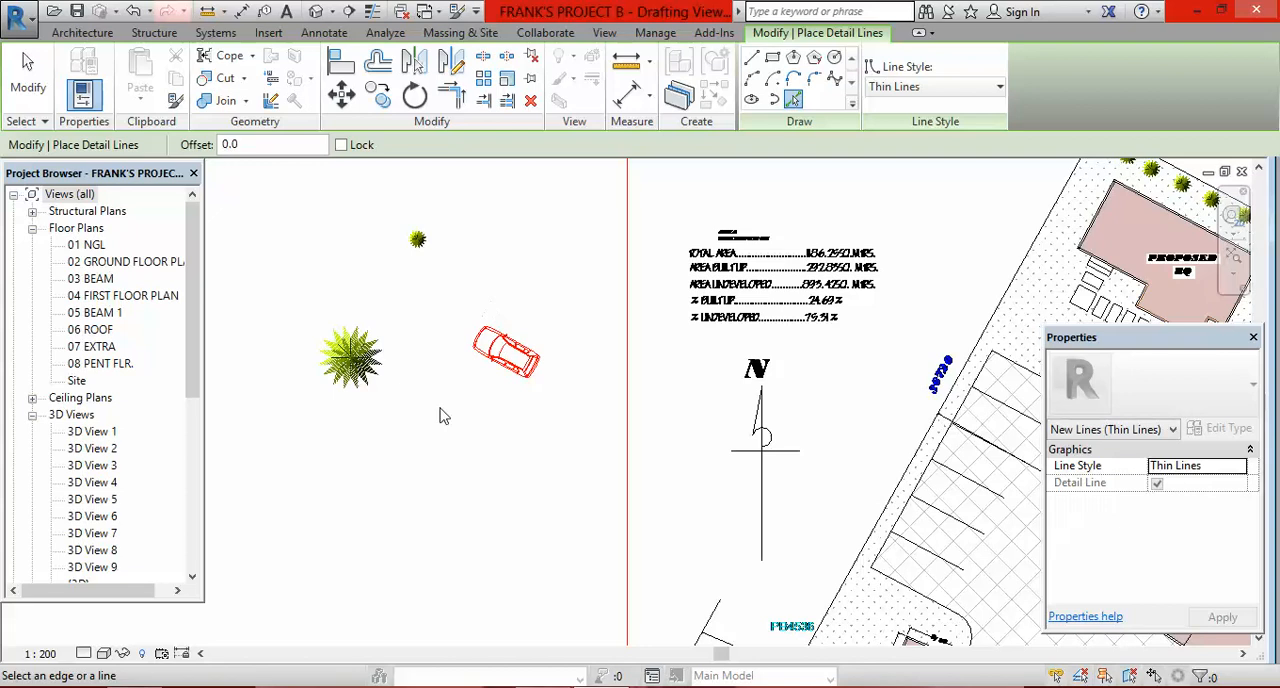
{"action": "scroll", "coordinate": [430, 412], "scroll_direction": "down", "scroll_amount": 3}
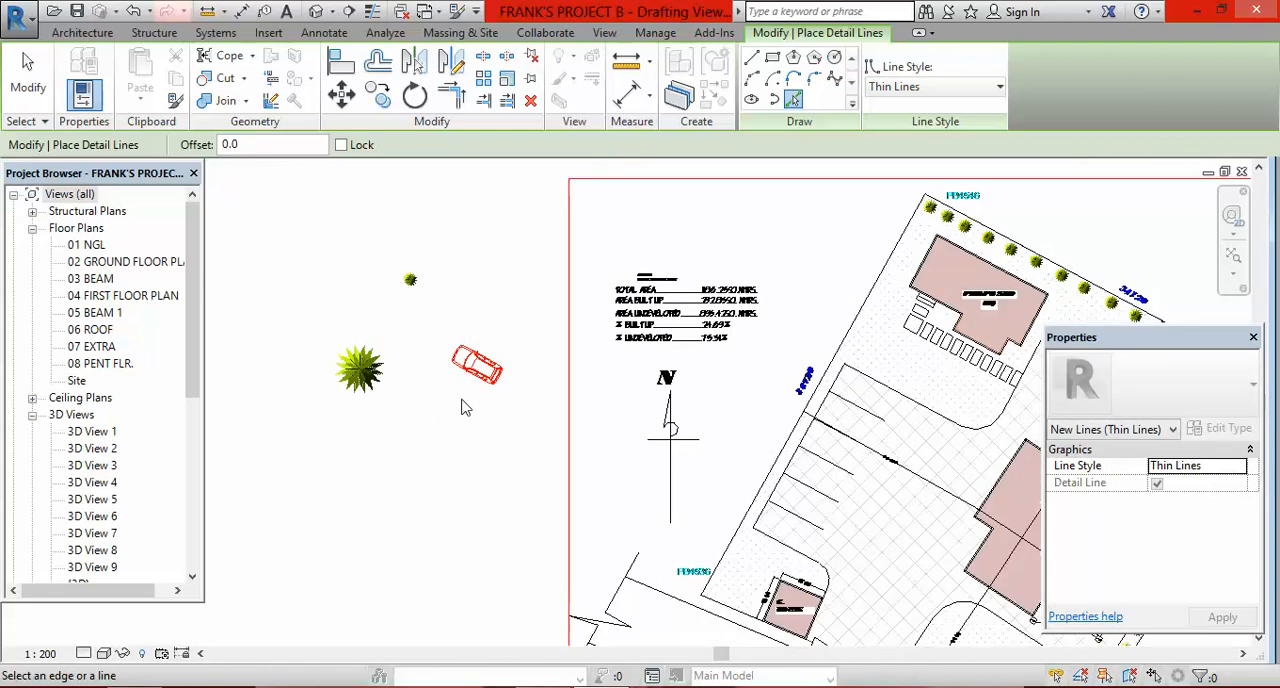
{"action": "scroll", "coordinate": [425, 378], "scroll_direction": "down", "scroll_amount": 2}
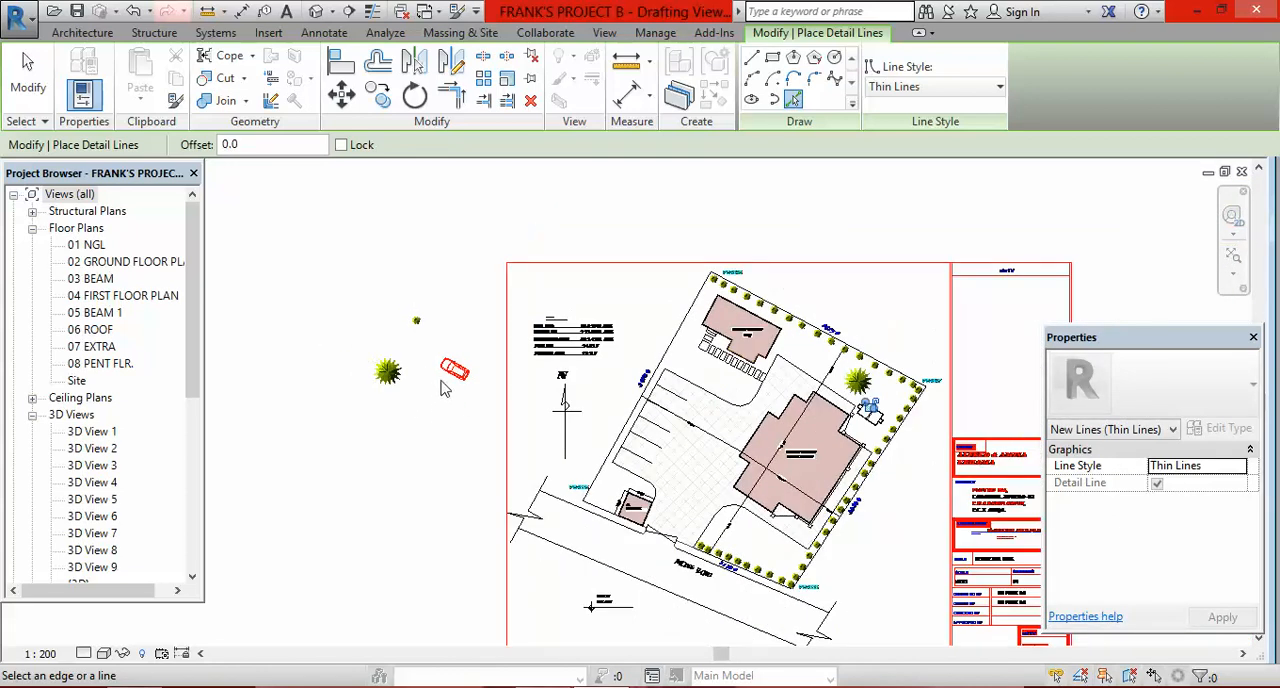
{"action": "scroll", "coordinate": [444, 388], "scroll_direction": "up", "scroll_amount": 2}
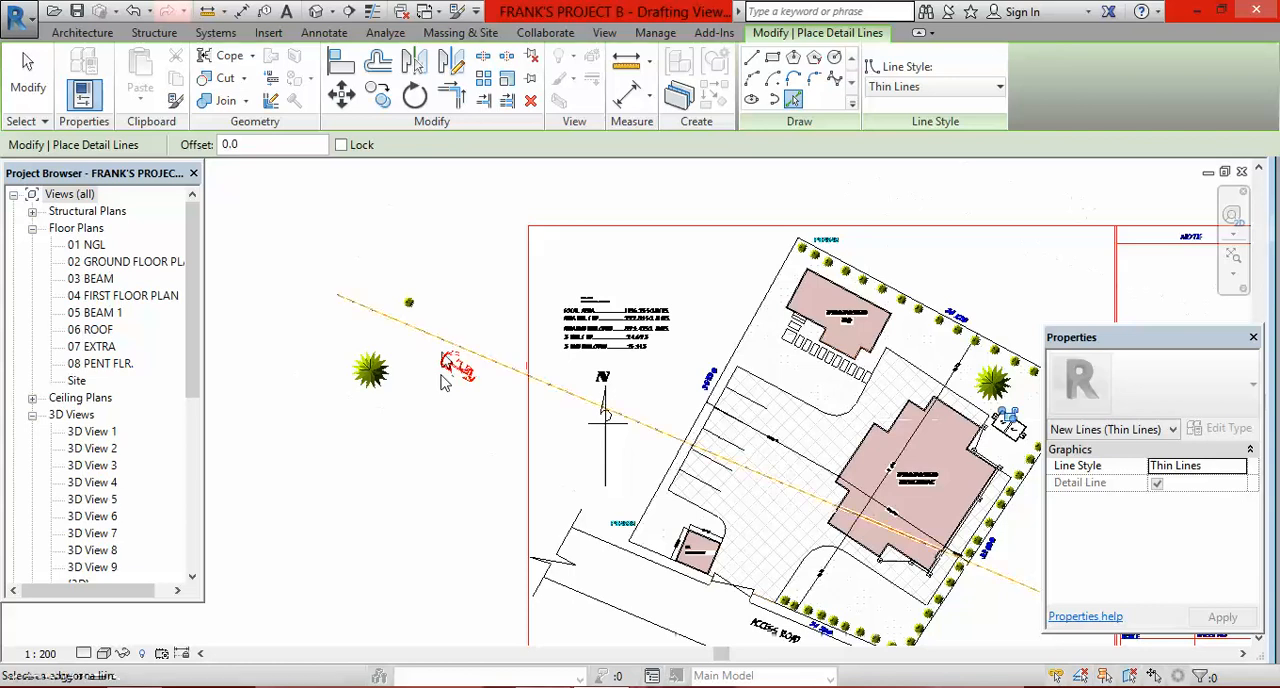
Step: Trace the G. HOUSE wall lines around the corner between its 3600 and 3750 sides with picked detail lines
{"action": "scroll", "coordinate": [663, 569], "scroll_direction": "up", "scroll_amount": 8}
{"action": "scroll", "coordinate": [425, 380], "scroll_direction": "down", "scroll_amount": 4}
{"action": "scroll", "coordinate": [663, 325], "scroll_direction": "down", "scroll_amount": 3}
{"action": "scroll", "coordinate": [660, 325], "scroll_direction": "up", "scroll_amount": 10}
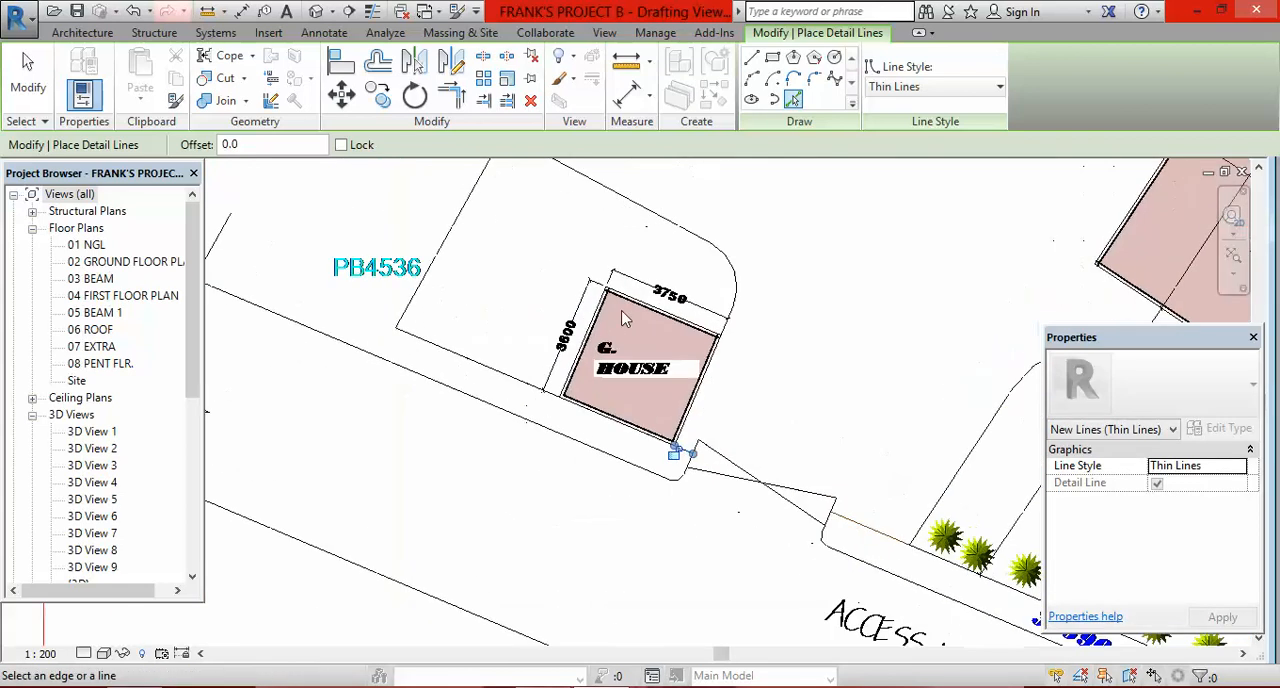
{"action": "left_click", "coordinate": [619, 251]}
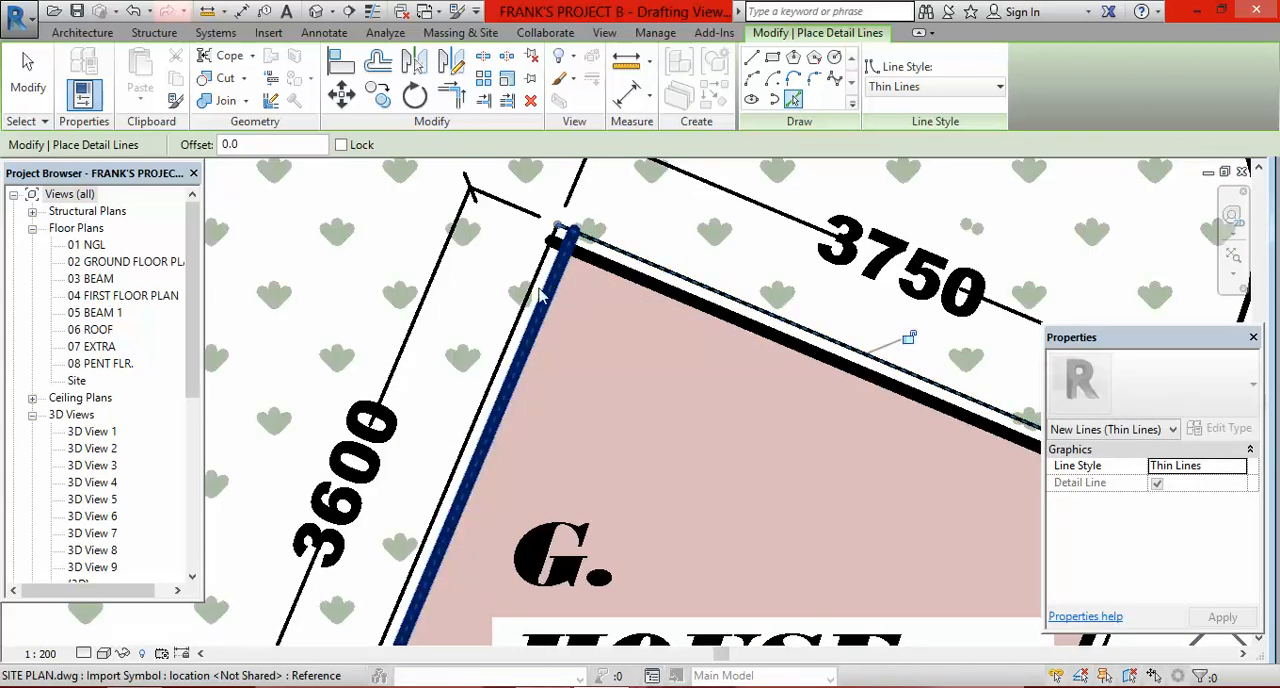
{"action": "left_click", "coordinate": [533, 291]}
{"action": "left_click", "coordinate": [549, 291]}
{"action": "left_click", "coordinate": [647, 290]}
{"action": "scroll", "coordinate": [655, 340], "scroll_direction": "down", "scroll_amount": 5}
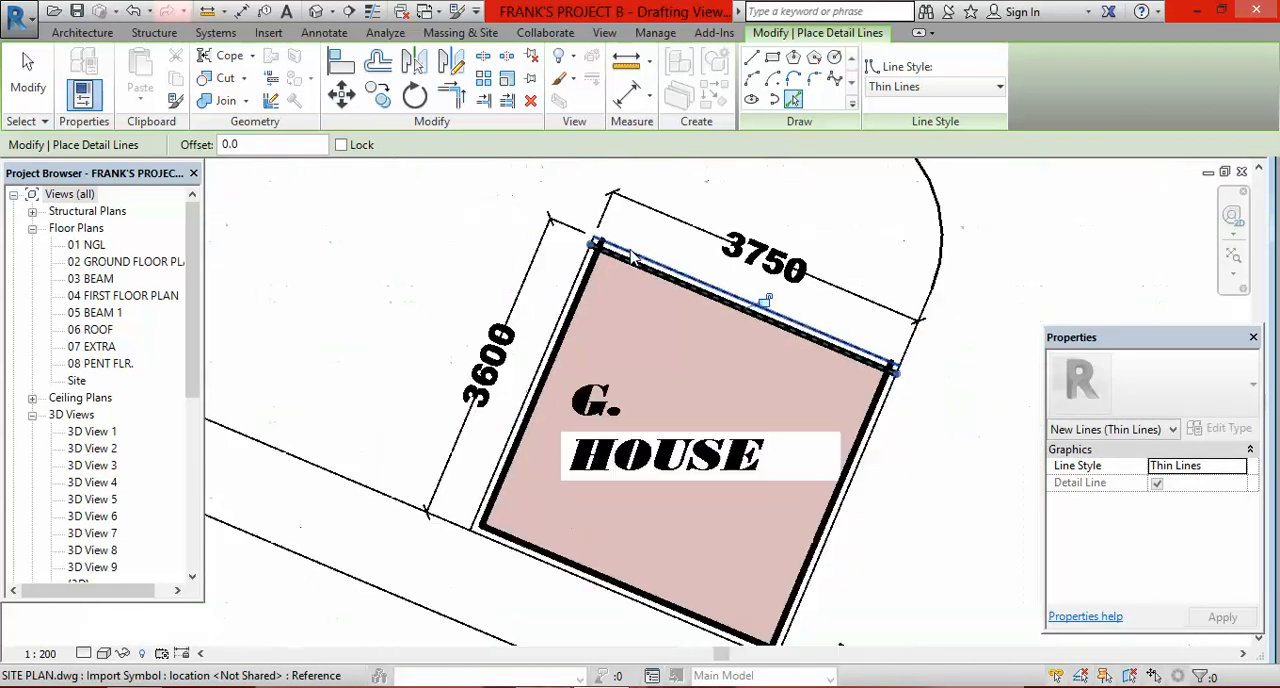
Step: Trace the G. HOUSE's driveway-side and road-side walls and the adjoining boundary line with picked detail lines
{"action": "scroll", "coordinate": [697, 375], "scroll_direction": "up", "scroll_amount": 8}
{"action": "left_click", "coordinate": [697, 375]}
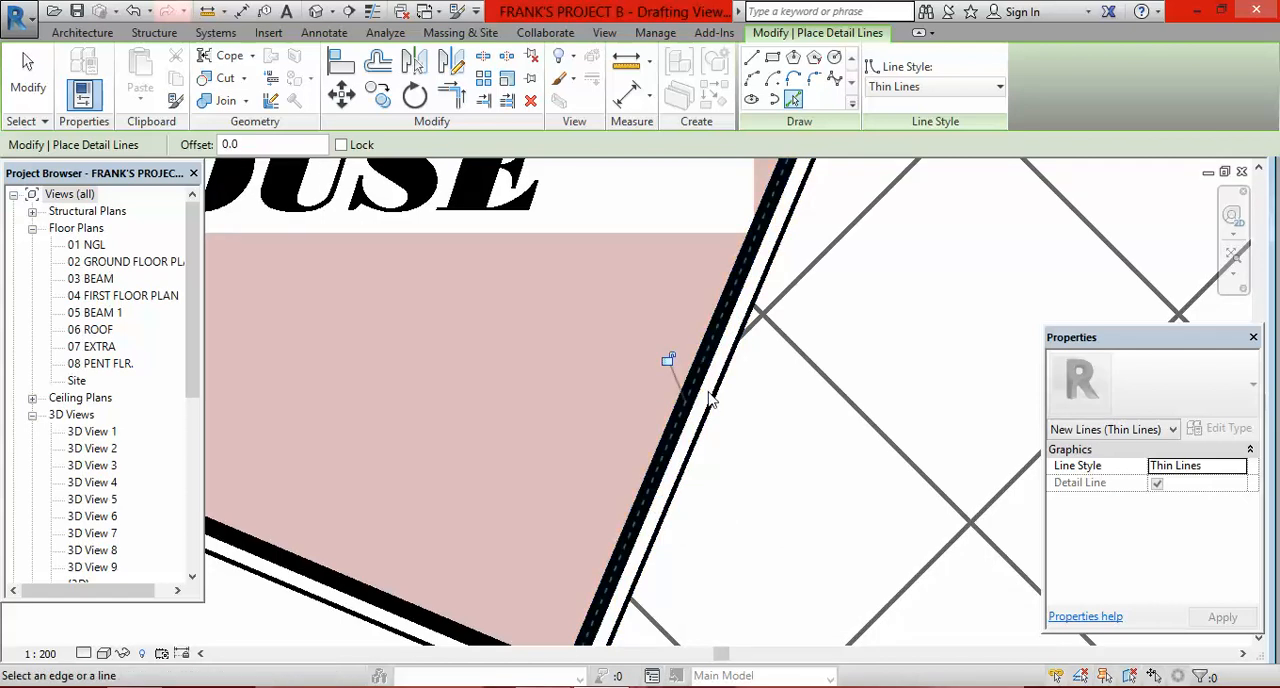
{"action": "scroll", "coordinate": [617, 427], "scroll_direction": "down", "scroll_amount": 4}
{"action": "scroll", "coordinate": [617, 427], "scroll_direction": "up", "scroll_amount": 4}
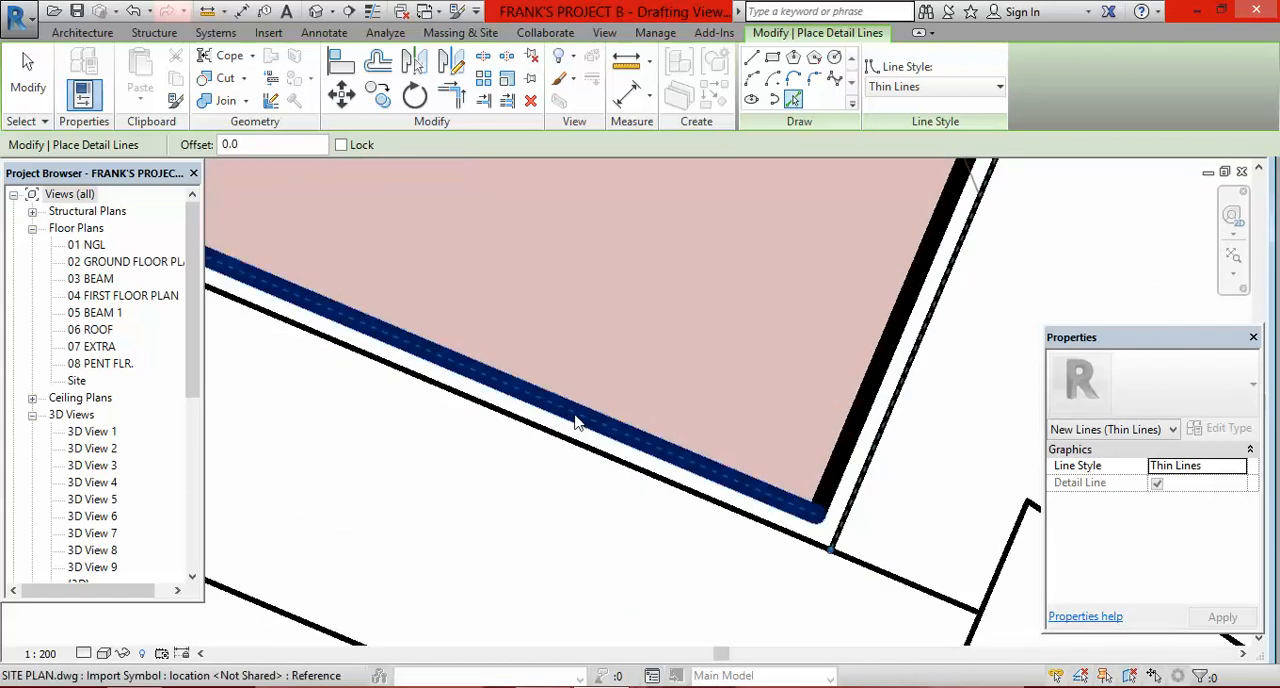
{"action": "left_click", "coordinate": [610, 436]}
{"action": "scroll", "coordinate": [580, 449], "scroll_direction": "down", "scroll_amount": 3}
{"action": "scroll", "coordinate": [540, 437], "scroll_direction": "down", "scroll_amount": 3}
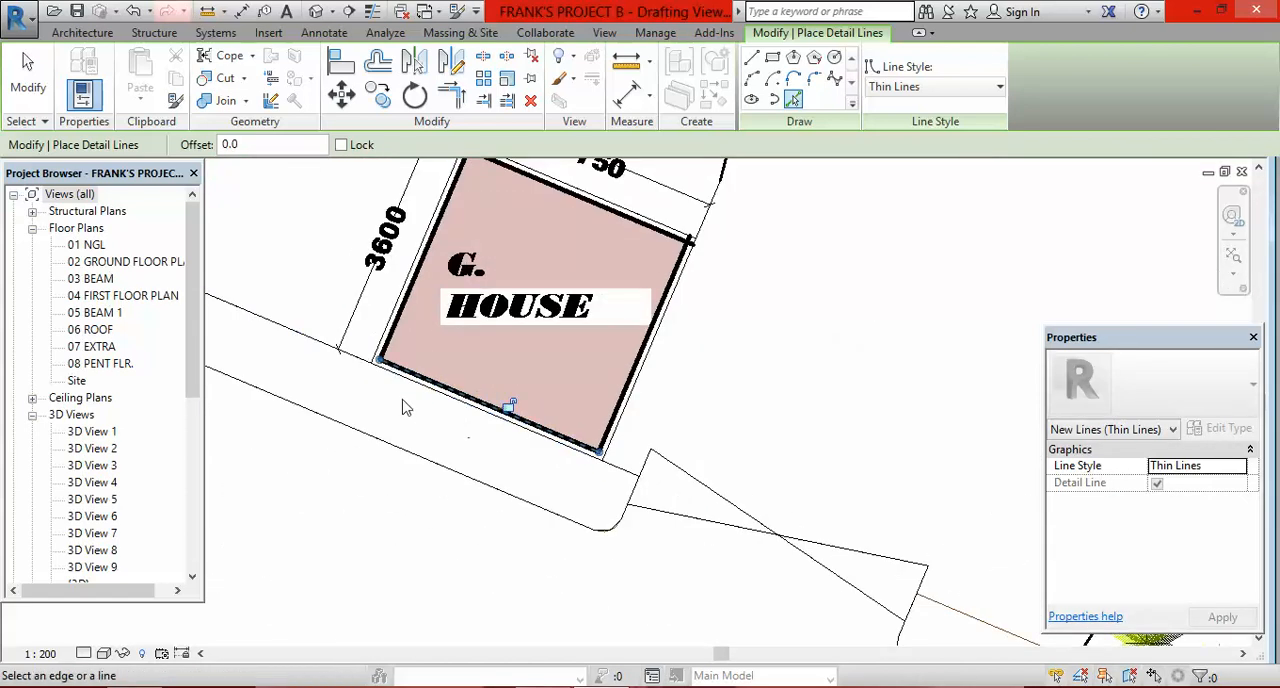
{"action": "scroll", "coordinate": [463, 390], "scroll_direction": "up", "scroll_amount": 3}
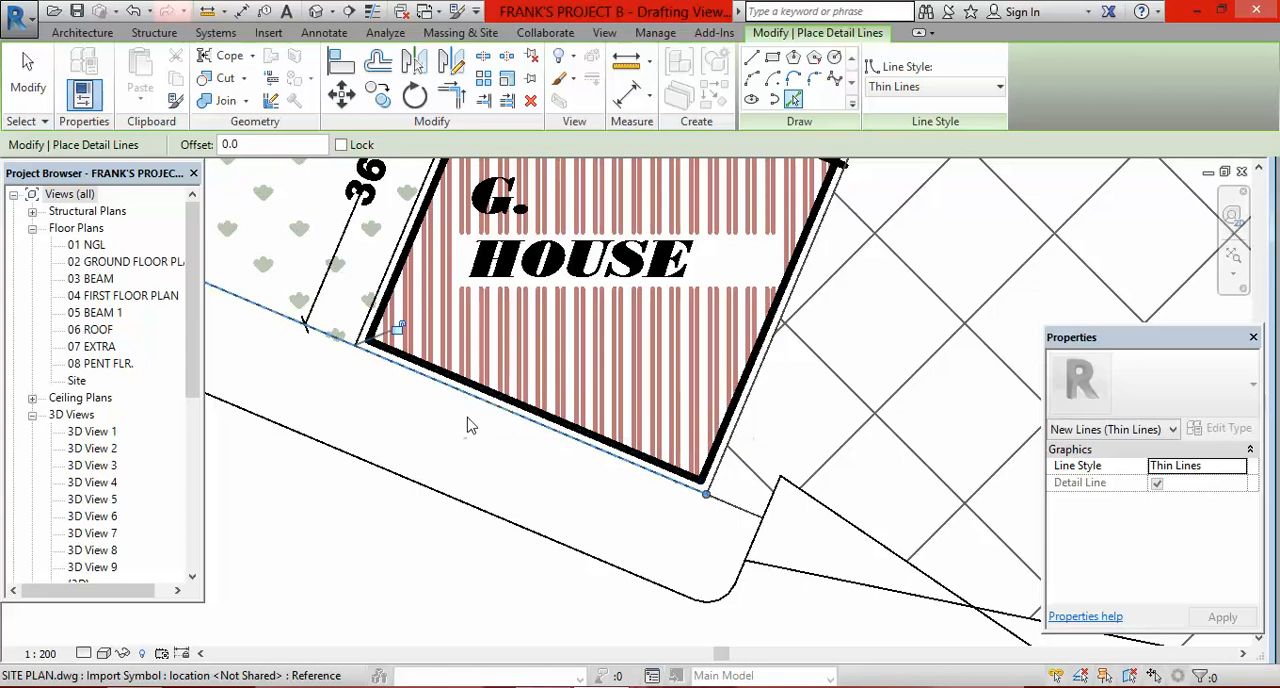
{"action": "scroll", "coordinate": [634, 509], "scroll_direction": "up", "scroll_amount": 2}
{"action": "scroll", "coordinate": [580, 500], "scroll_direction": "down", "scroll_amount": 5}
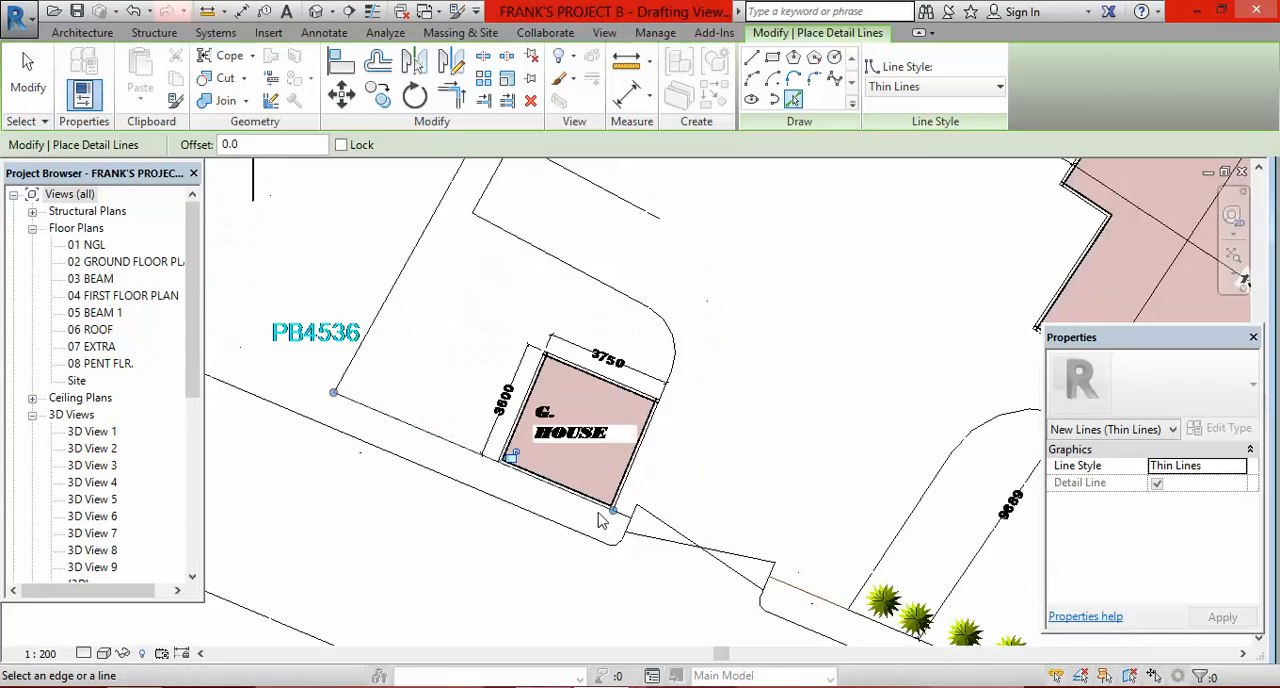
Step: Examine the site plan's parking bays, driveway and boundary for linework still needing tracing
{"action": "scroll", "coordinate": [545, 510], "scroll_direction": "down", "scroll_amount": 3}
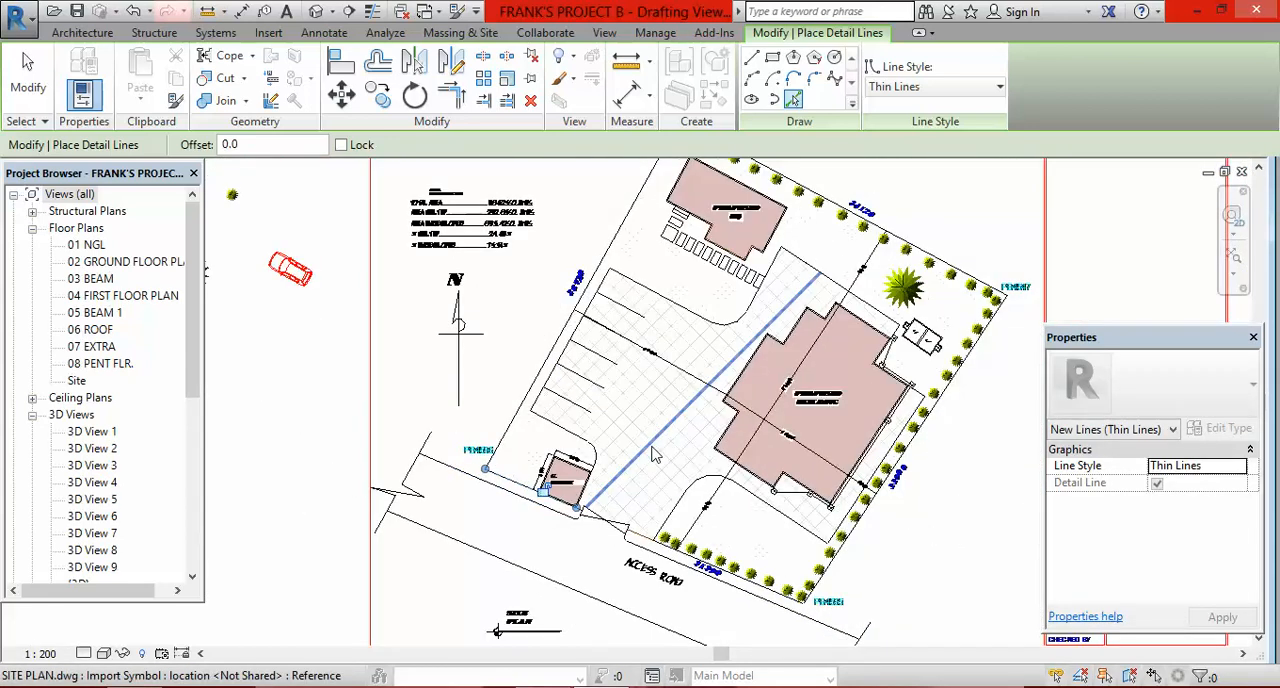
{"action": "scroll", "coordinate": [708, 510], "scroll_direction": "up", "scroll_amount": 3}
{"action": "scroll", "coordinate": [708, 510], "scroll_direction": "down", "scroll_amount": 3}
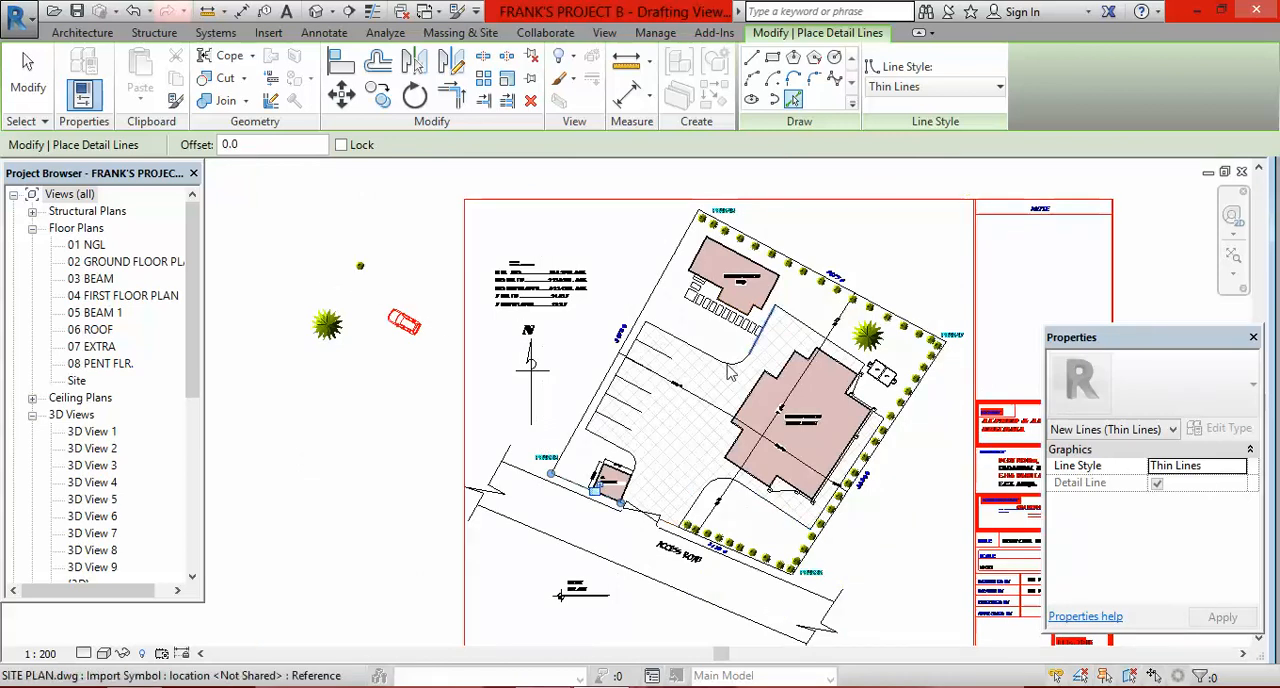
{"action": "scroll", "coordinate": [660, 320], "scroll_direction": "up", "scroll_amount": 3}
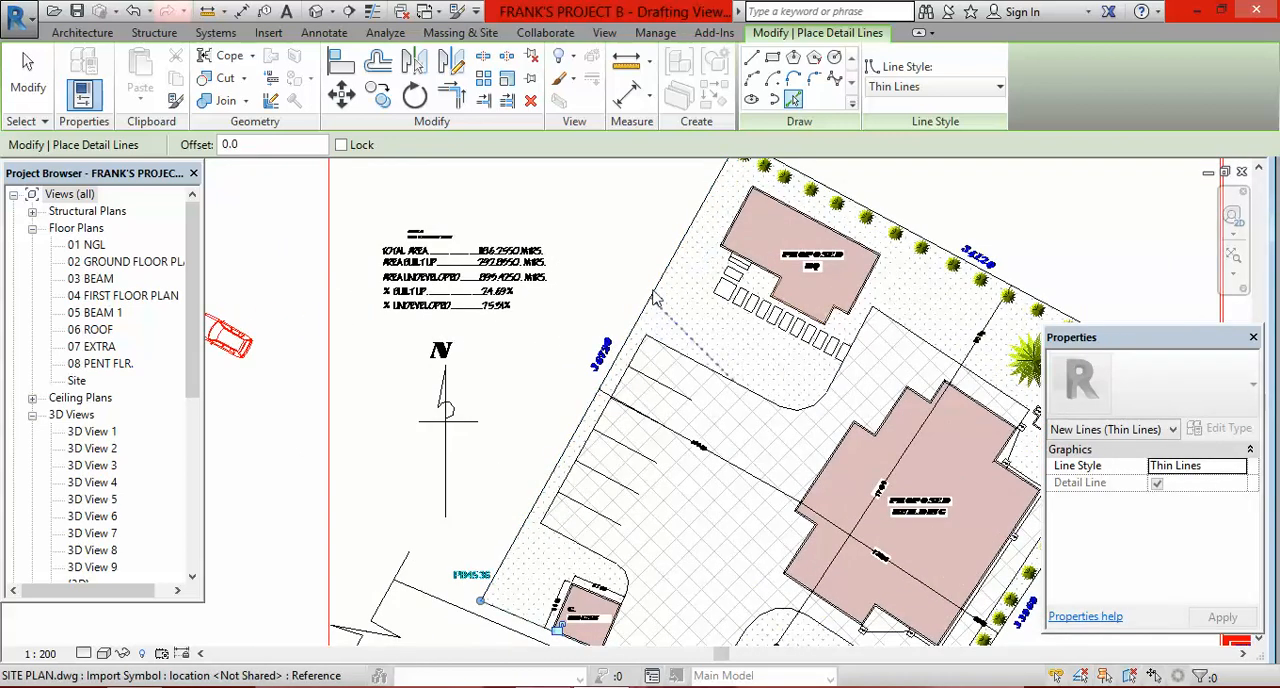
{"action": "scroll", "coordinate": [652, 305], "scroll_direction": "down", "scroll_amount": 3}
{"action": "scroll", "coordinate": [645, 288], "scroll_direction": "up", "scroll_amount": 1}
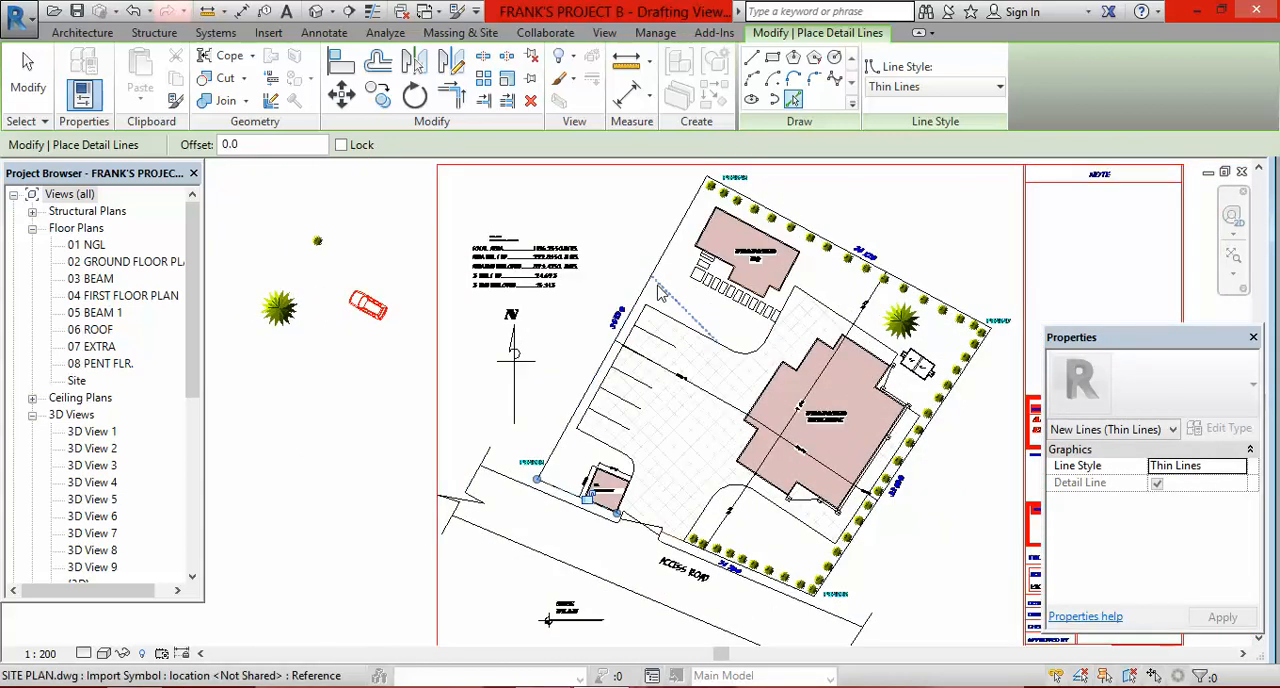
{"action": "scroll", "coordinate": [645, 288], "scroll_direction": "down", "scroll_amount": 2}
{"action": "scroll", "coordinate": [818, 370], "scroll_direction": "up", "scroll_amount": 2}
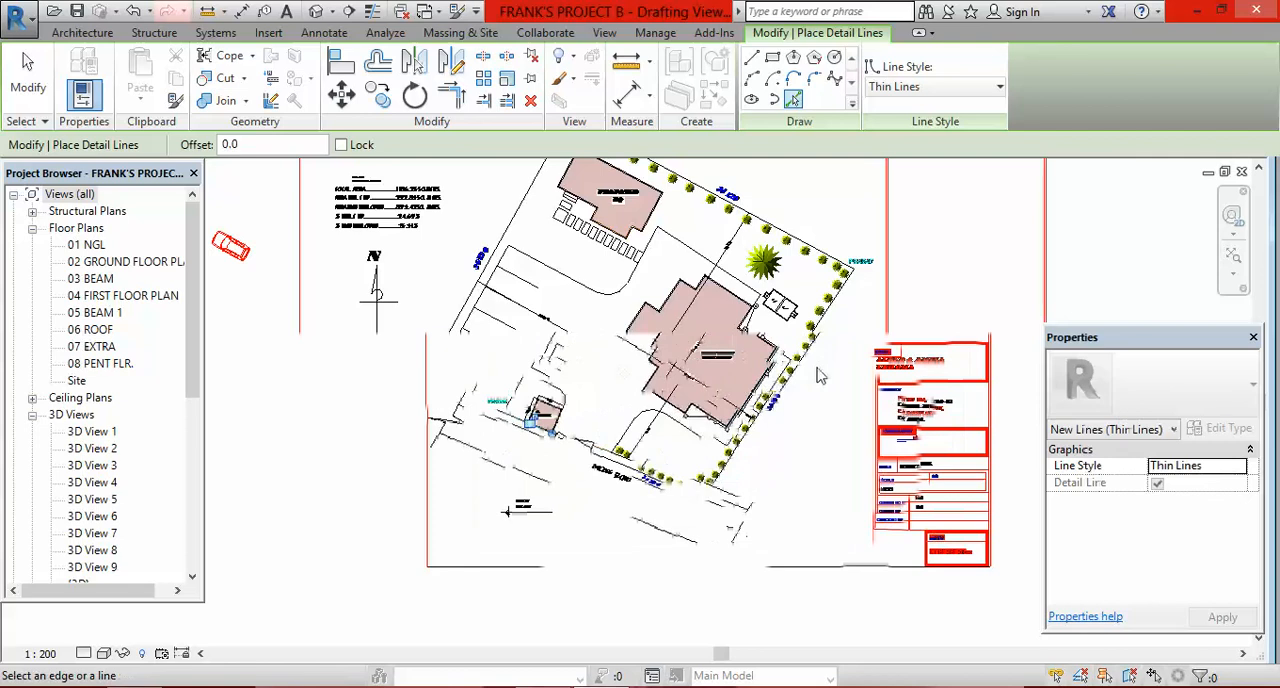
Step: Review the whole site plan sheet, including its border, title block and the symbols beside it
{"action": "scroll", "coordinate": [820, 375], "scroll_direction": "down", "scroll_amount": 8}
{"action": "scroll", "coordinate": [820, 358], "scroll_direction": "up", "scroll_amount": 3}
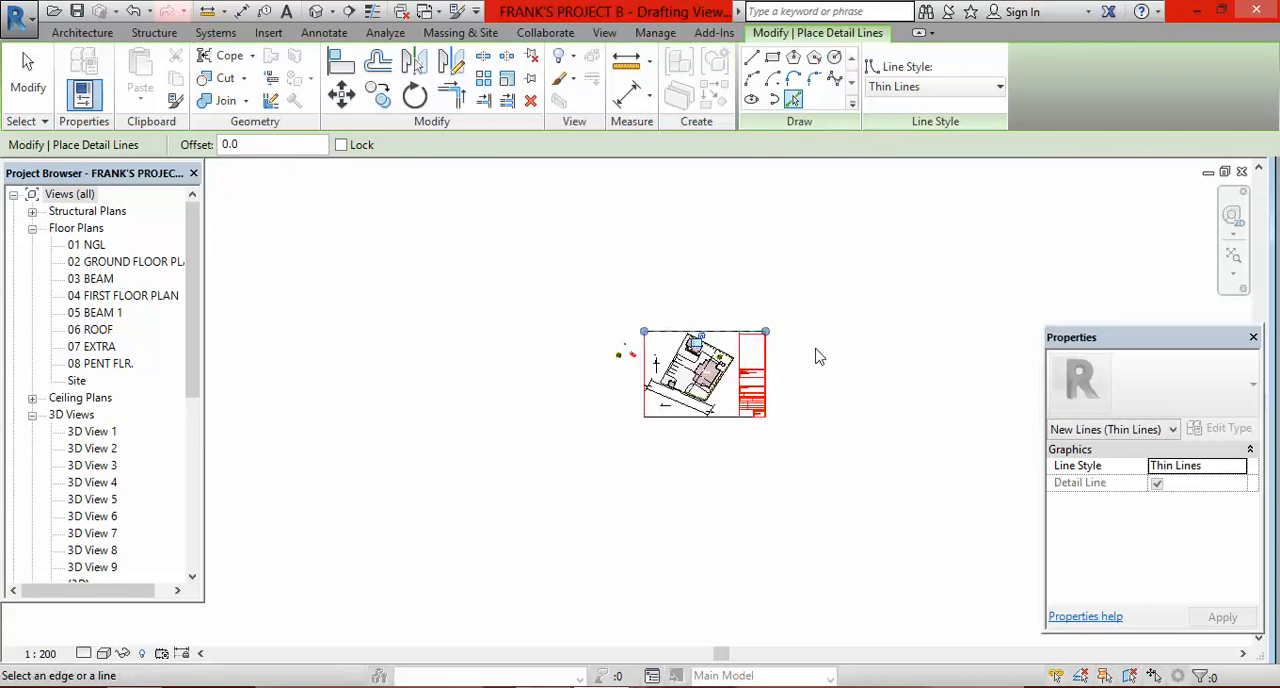
{"action": "scroll", "coordinate": [840, 420], "scroll_direction": "up", "scroll_amount": 1}
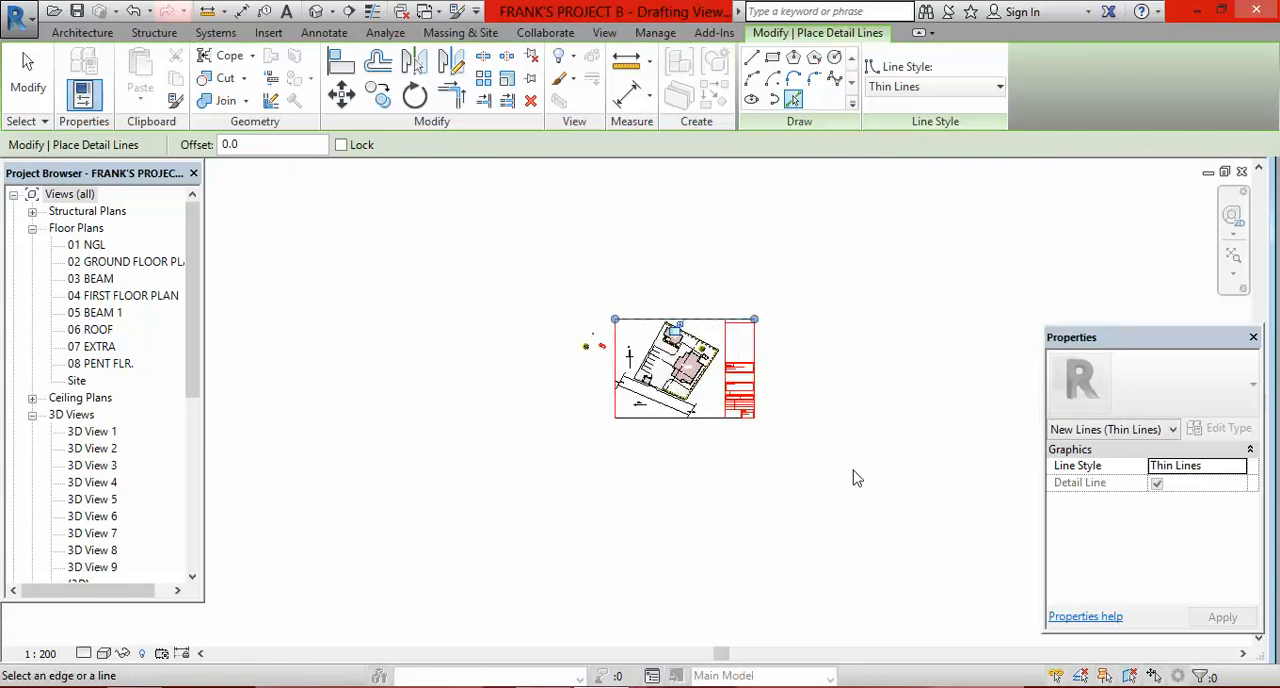
{"action": "scroll", "coordinate": [789, 428], "scroll_direction": "down", "scroll_amount": 5}
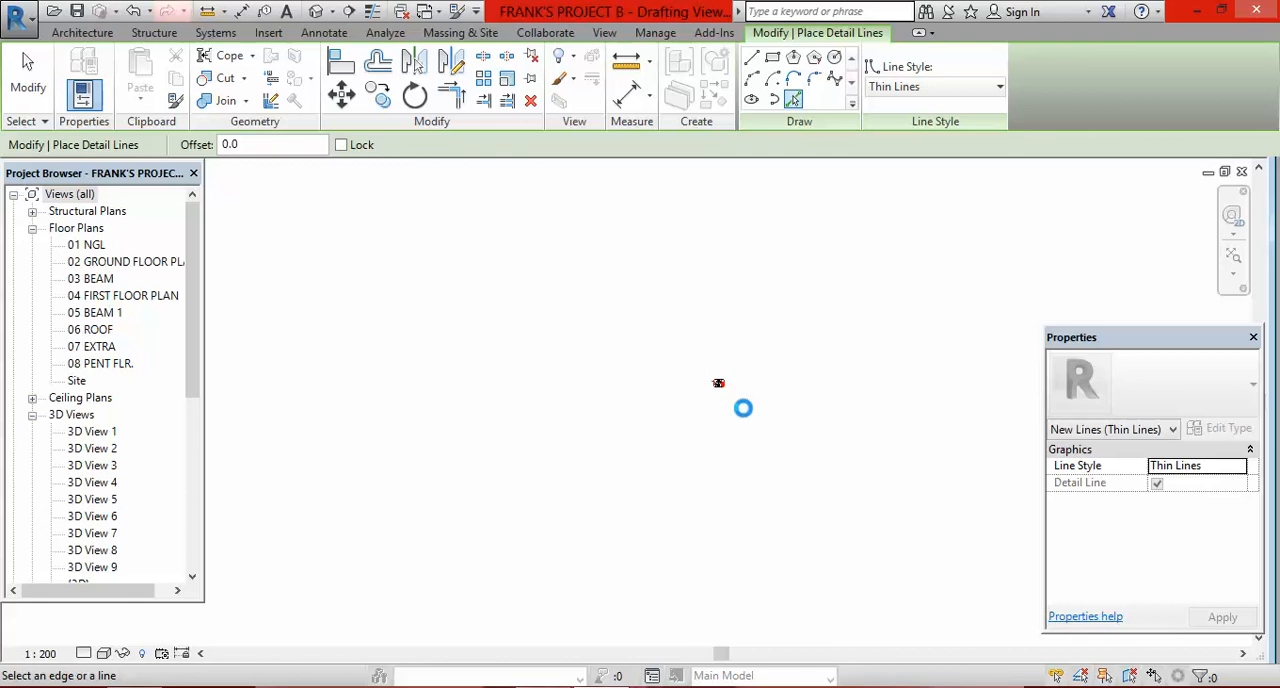
{"action": "scroll", "coordinate": [769, 383], "scroll_direction": "up", "scroll_amount": 3}
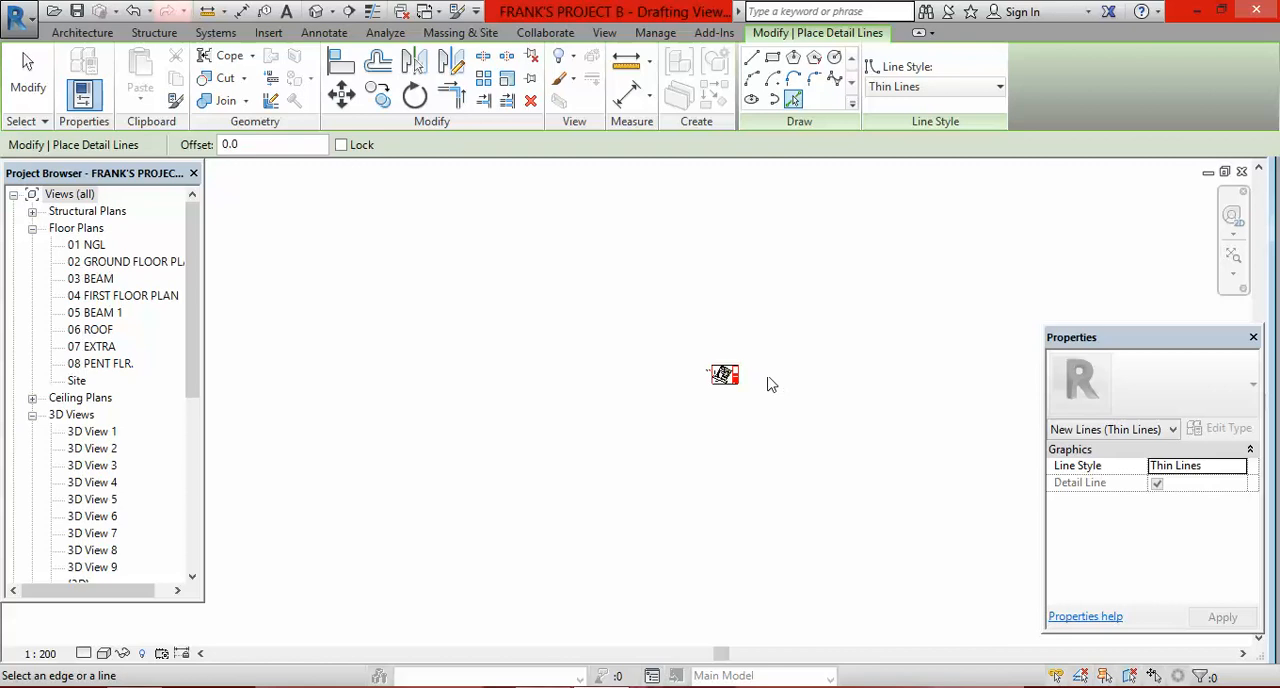
{"action": "scroll", "coordinate": [706, 370], "scroll_direction": "up", "scroll_amount": 3}
{"action": "scroll", "coordinate": [620, 427], "scroll_direction": "up", "scroll_amount": 1}
{"action": "scroll", "coordinate": [620, 427], "scroll_direction": "up", "scroll_amount": 3}
{"action": "scroll", "coordinate": [545, 425], "scroll_direction": "down", "scroll_amount": 1}
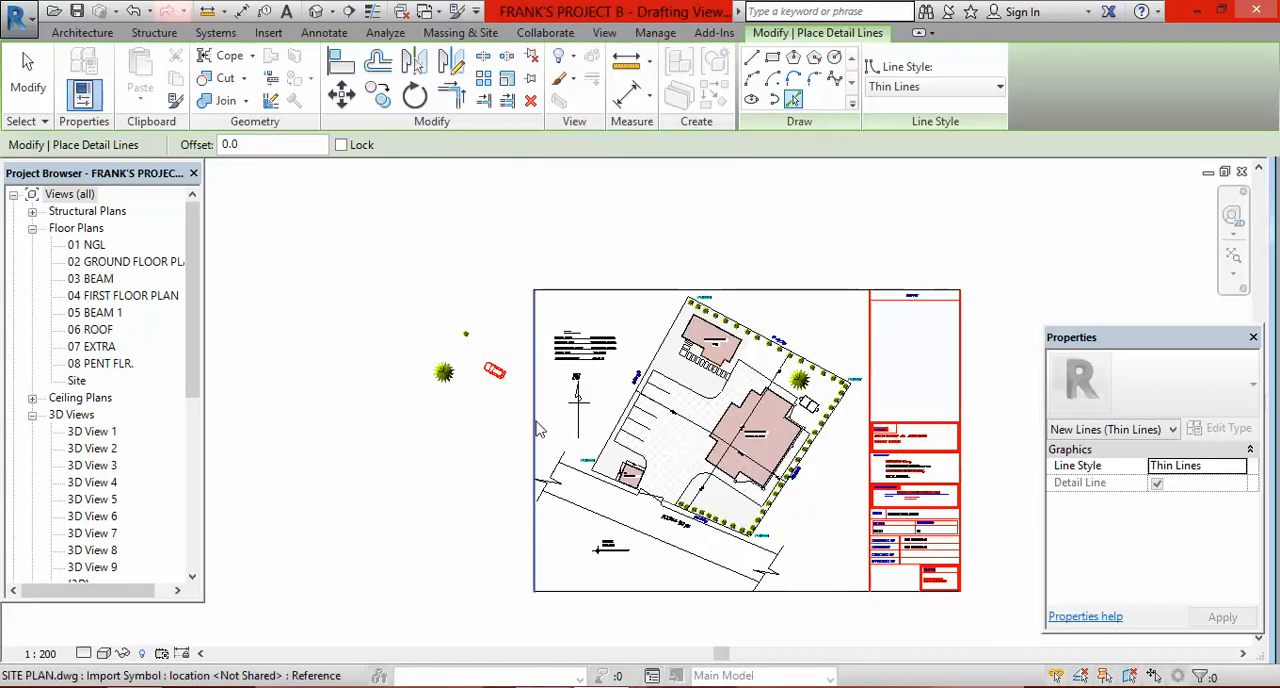
{"action": "scroll", "coordinate": [742, 390], "scroll_direction": "up", "scroll_amount": 3}
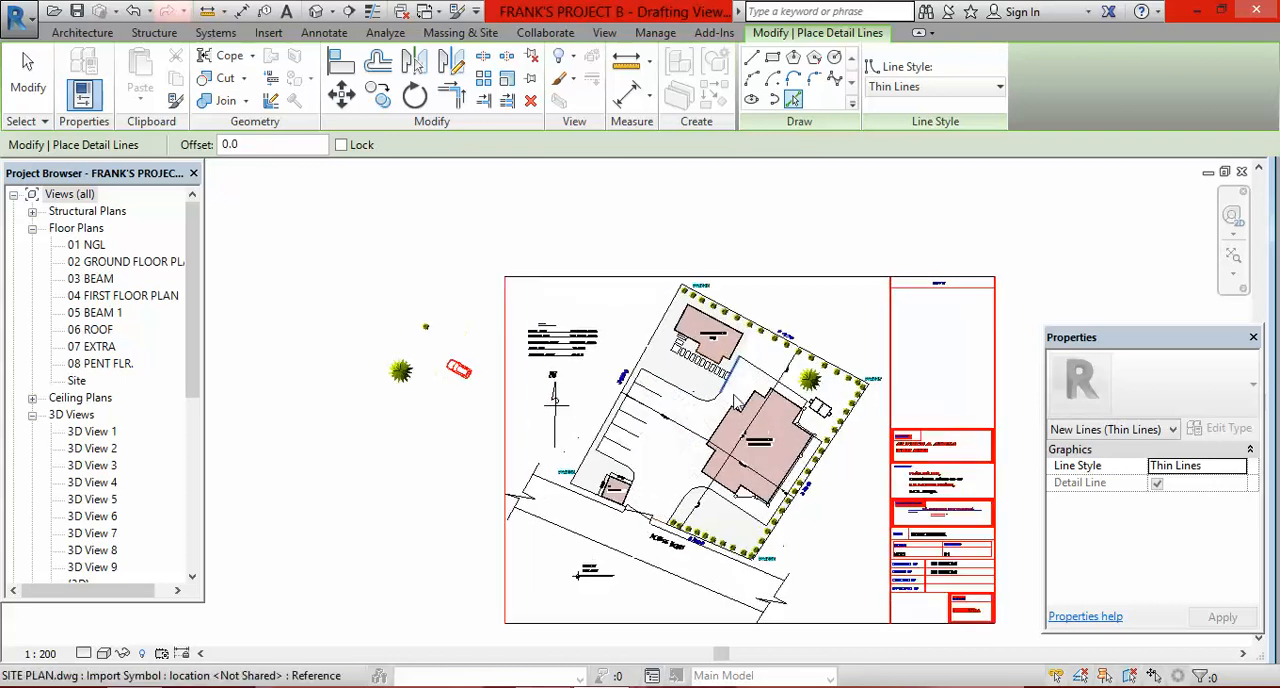
{"action": "scroll", "coordinate": [742, 392], "scroll_direction": "down", "scroll_amount": 4}
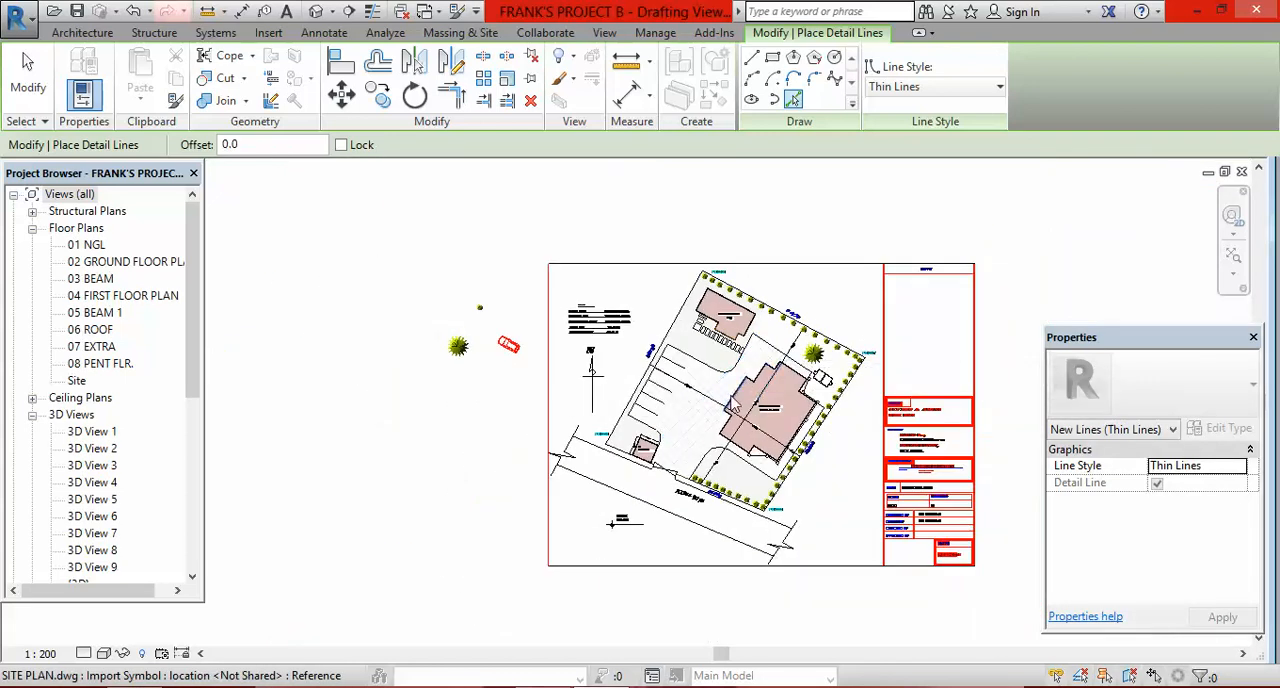
Step: Examine the parking bays and paving around the proposed buildings, along with the extent of the whole sheet
{"action": "scroll", "coordinate": [800, 405], "scroll_direction": "up", "scroll_amount": 2}
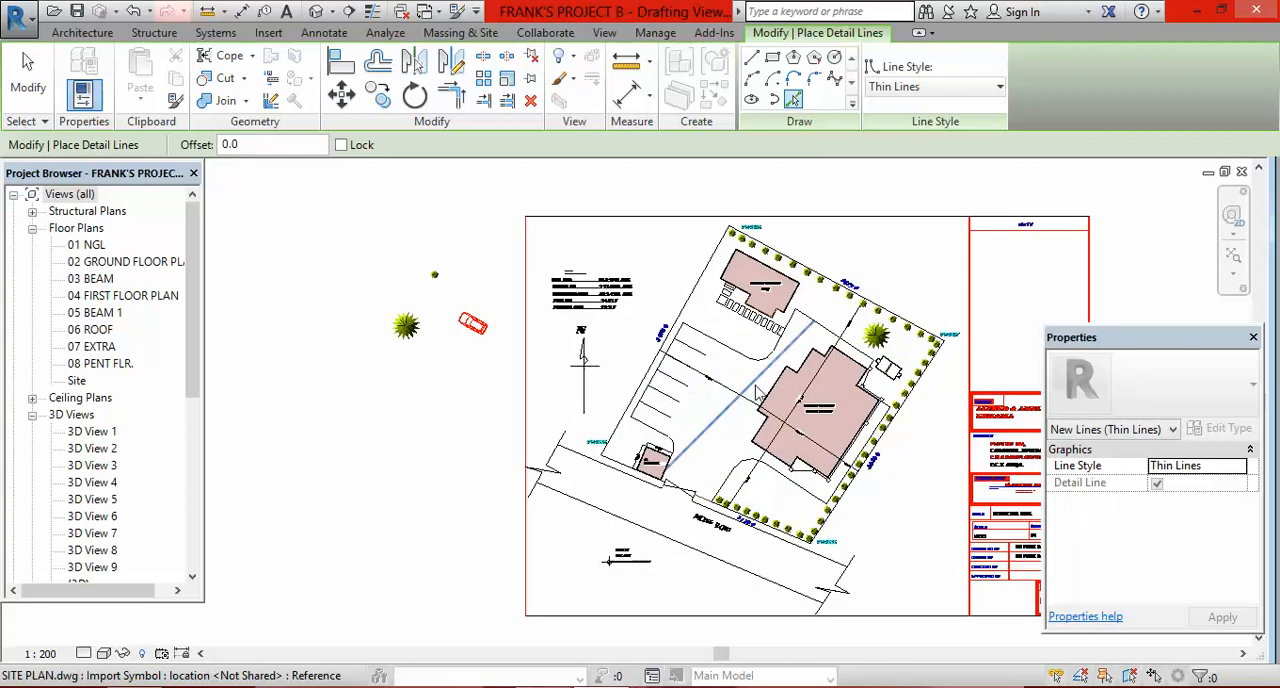
{"action": "scroll", "coordinate": [740, 370], "scroll_direction": "up", "scroll_amount": 3}
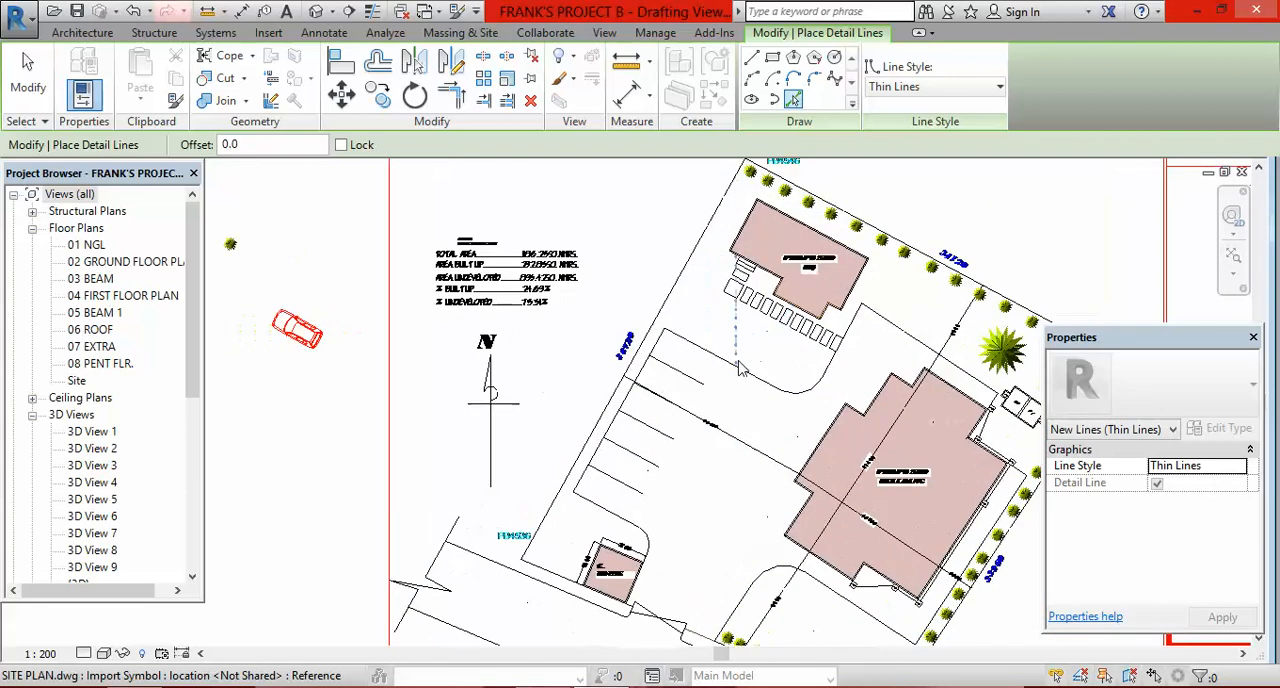
{"action": "scroll", "coordinate": [740, 370], "scroll_direction": "down", "scroll_amount": 2}
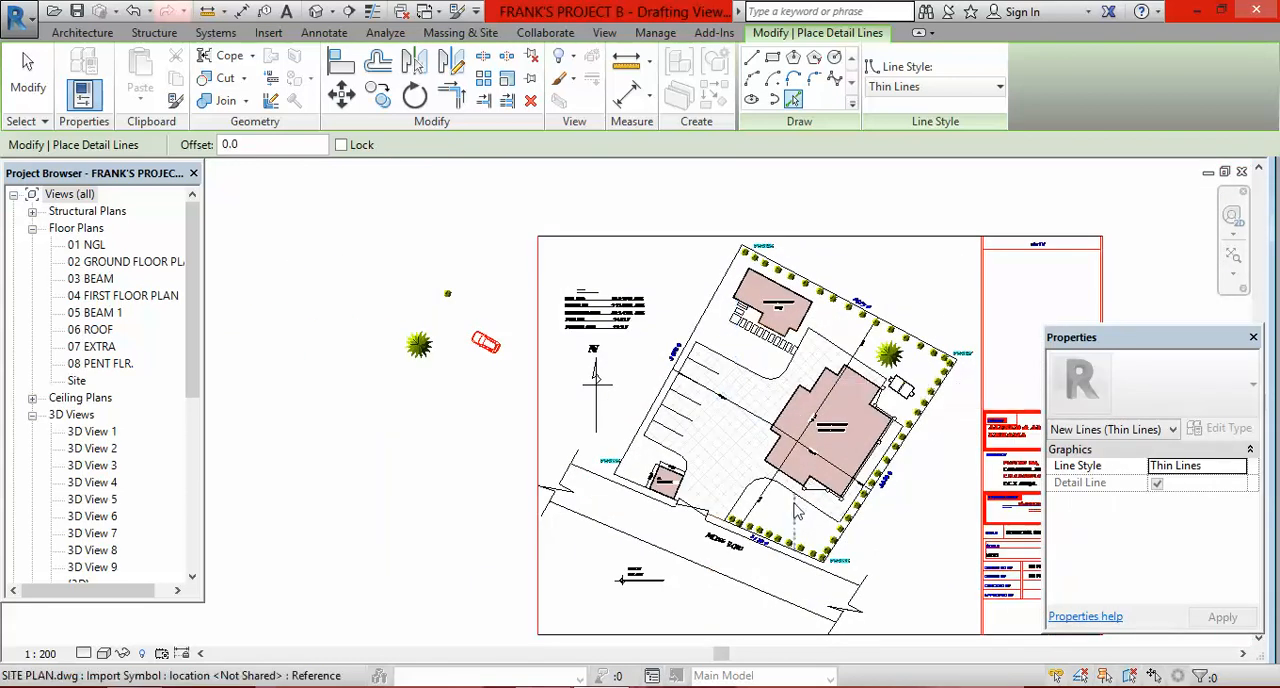
{"action": "scroll", "coordinate": [711, 402], "scroll_direction": "up", "scroll_amount": 4}
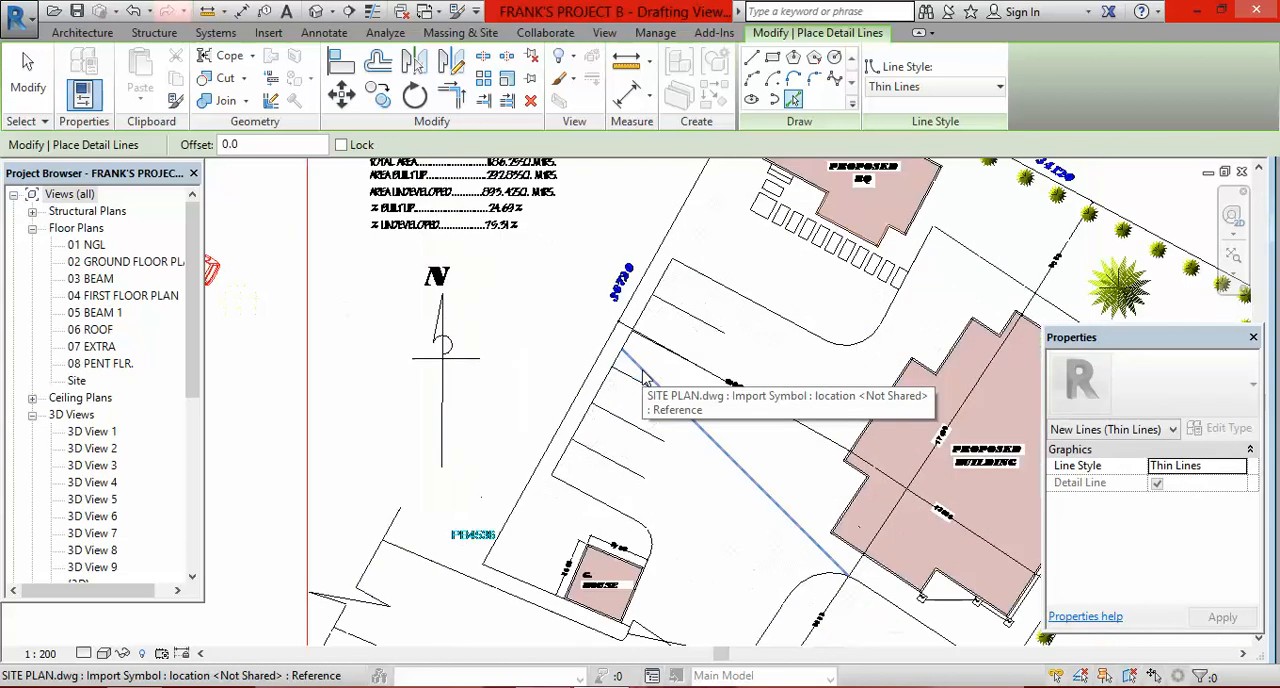
{"action": "scroll", "coordinate": [585, 311], "scroll_direction": "down", "scroll_amount": 2}
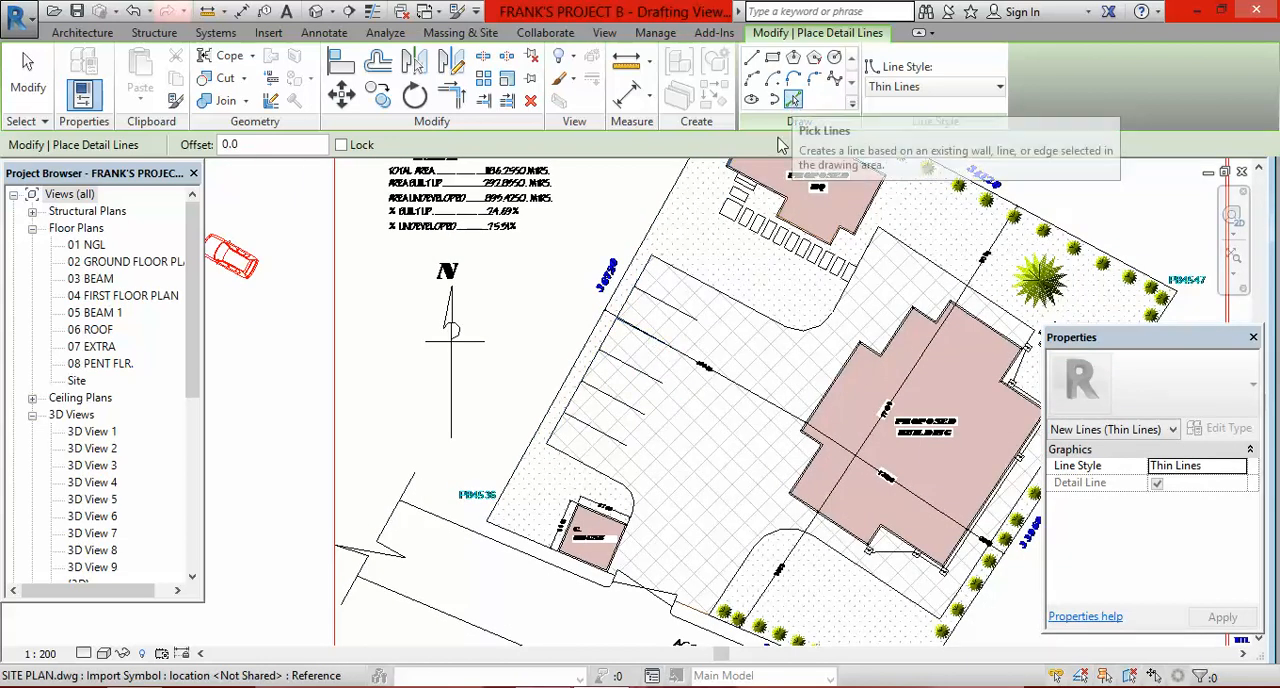
{"action": "scroll", "coordinate": [613, 388], "scroll_direction": "down", "scroll_amount": 2}
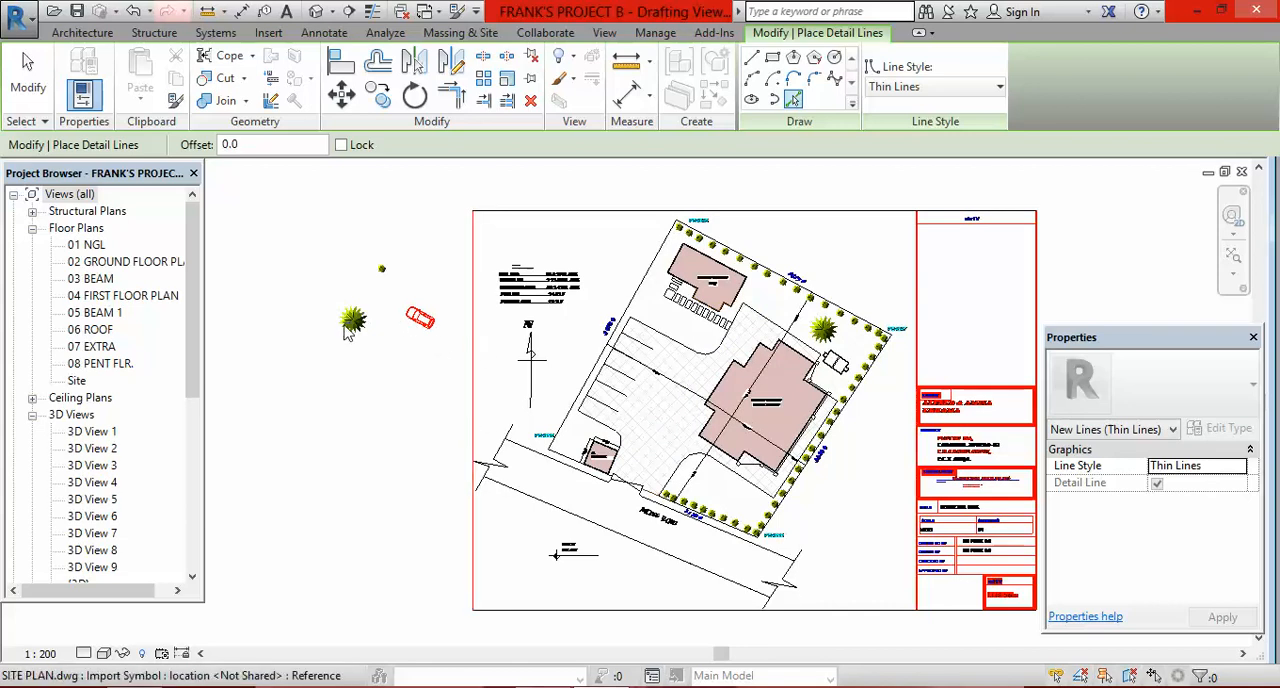
{"action": "scroll", "coordinate": [449, 326], "scroll_direction": "down", "scroll_amount": 1}
{"action": "scroll", "coordinate": [476, 345], "scroll_direction": "down", "scroll_amount": 3}
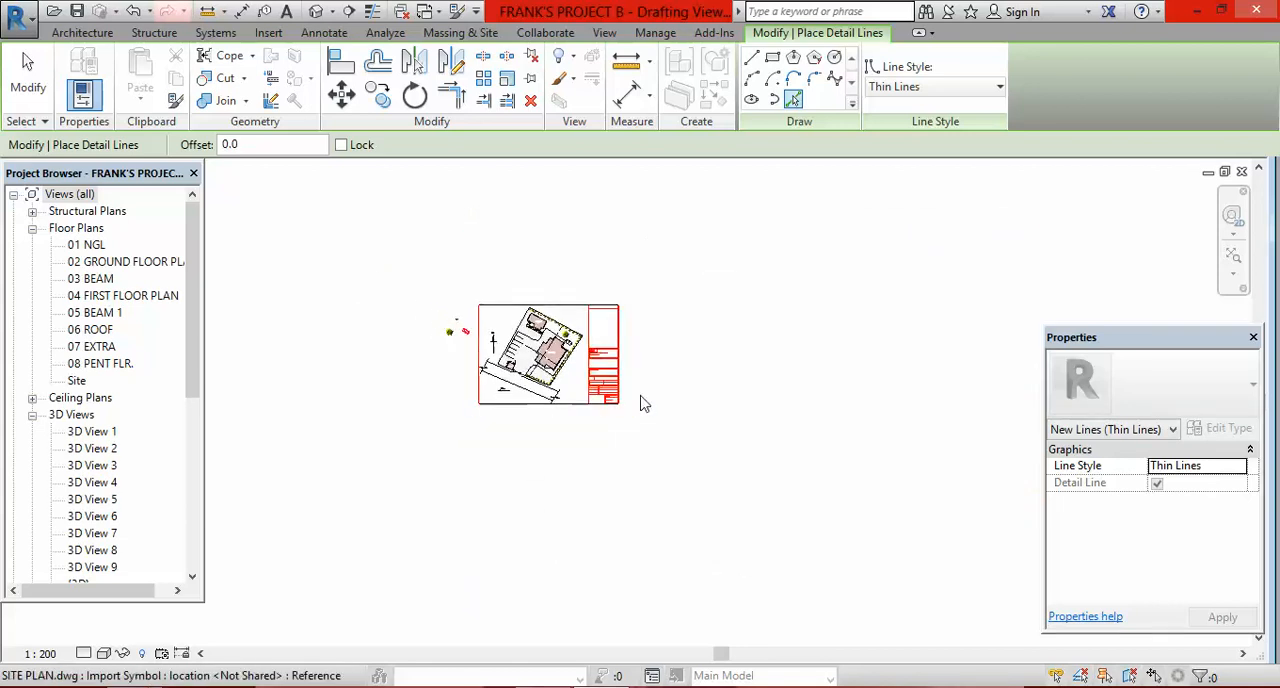
{"action": "scroll", "coordinate": [600, 410], "scroll_direction": "down", "scroll_amount": 2}
{"action": "scroll", "coordinate": [850, 432], "scroll_direction": "down", "scroll_amount": 2}
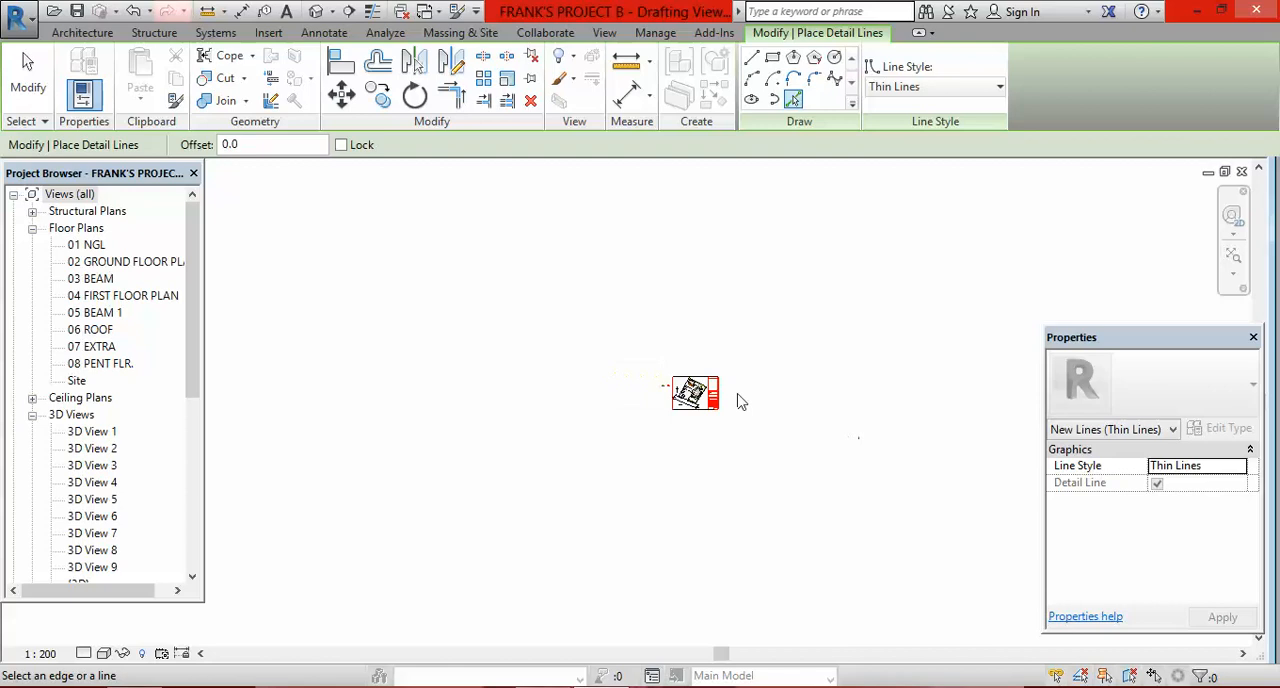
{"action": "scroll", "coordinate": [676, 398], "scroll_direction": "down", "scroll_amount": 4}
{"action": "scroll", "coordinate": [633, 325], "scroll_direction": "down", "scroll_amount": 2}
{"action": "scroll", "coordinate": [700, 370], "scroll_direction": "up", "scroll_amount": 5}
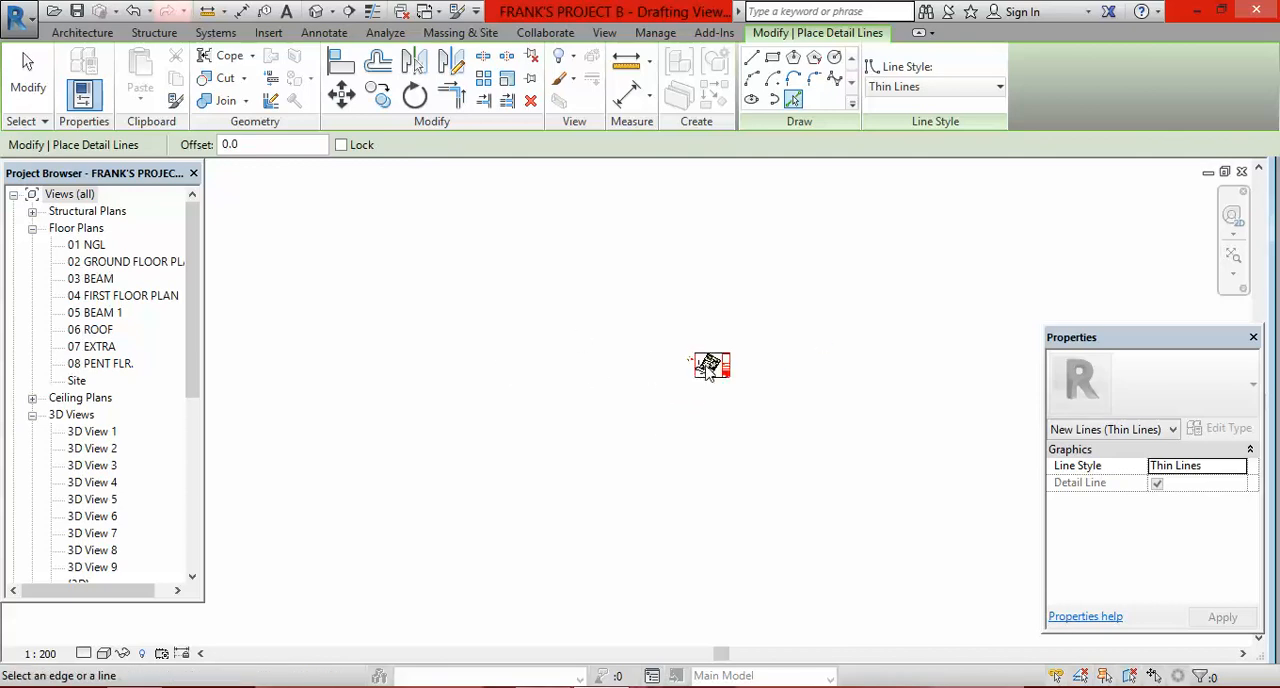
Step: Trace a horizontal divider line in the sheet's title block with a picked detail line
{"action": "right_click", "coordinate": [731, 378]}
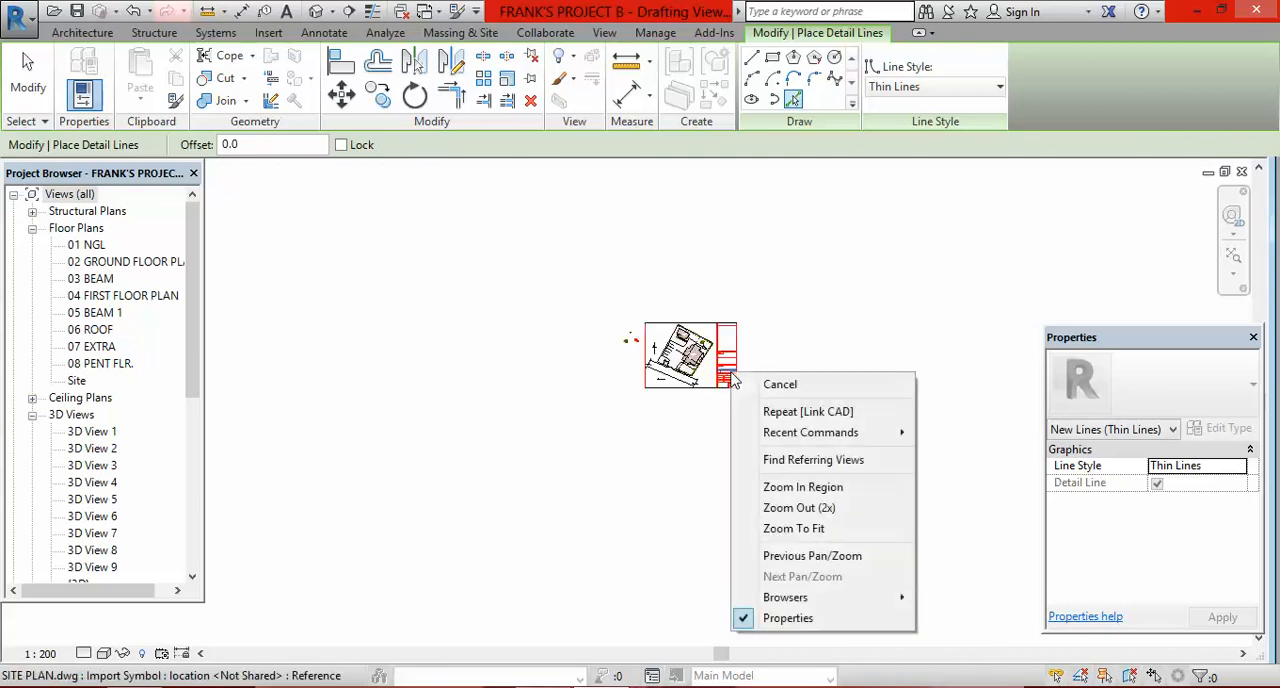
{"action": "right_click", "coordinate": [720, 384]}
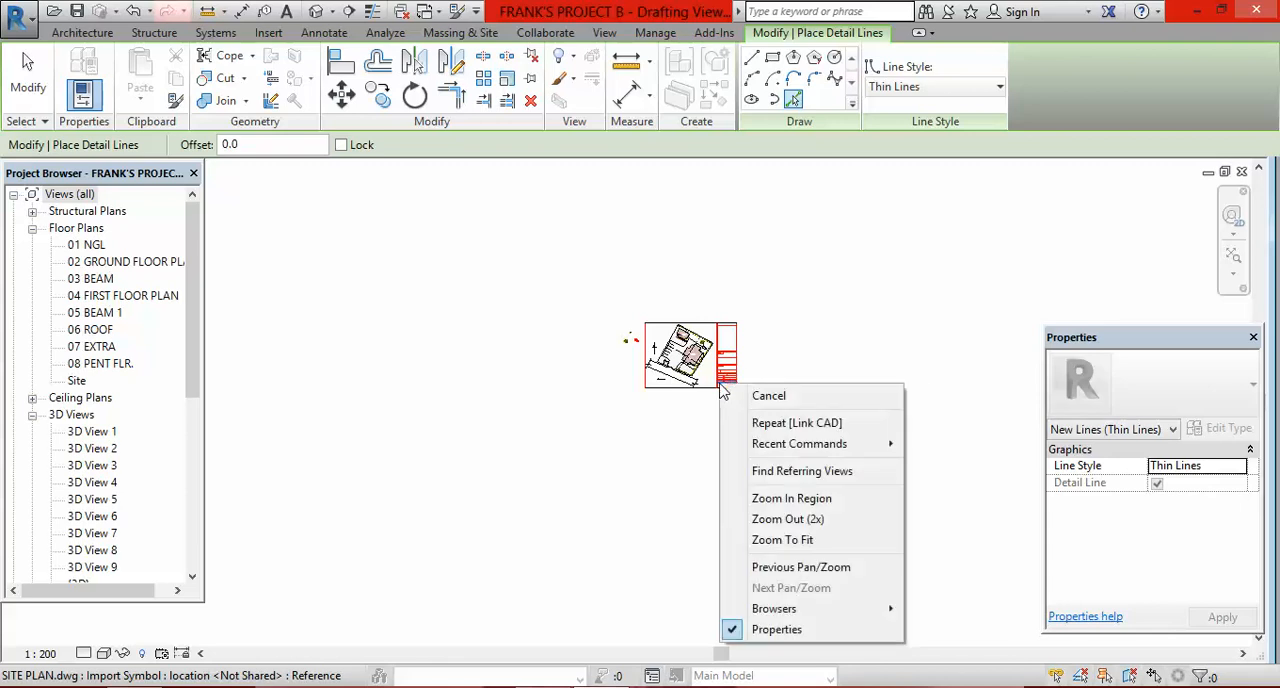
{"action": "right_click", "coordinate": [683, 381]}
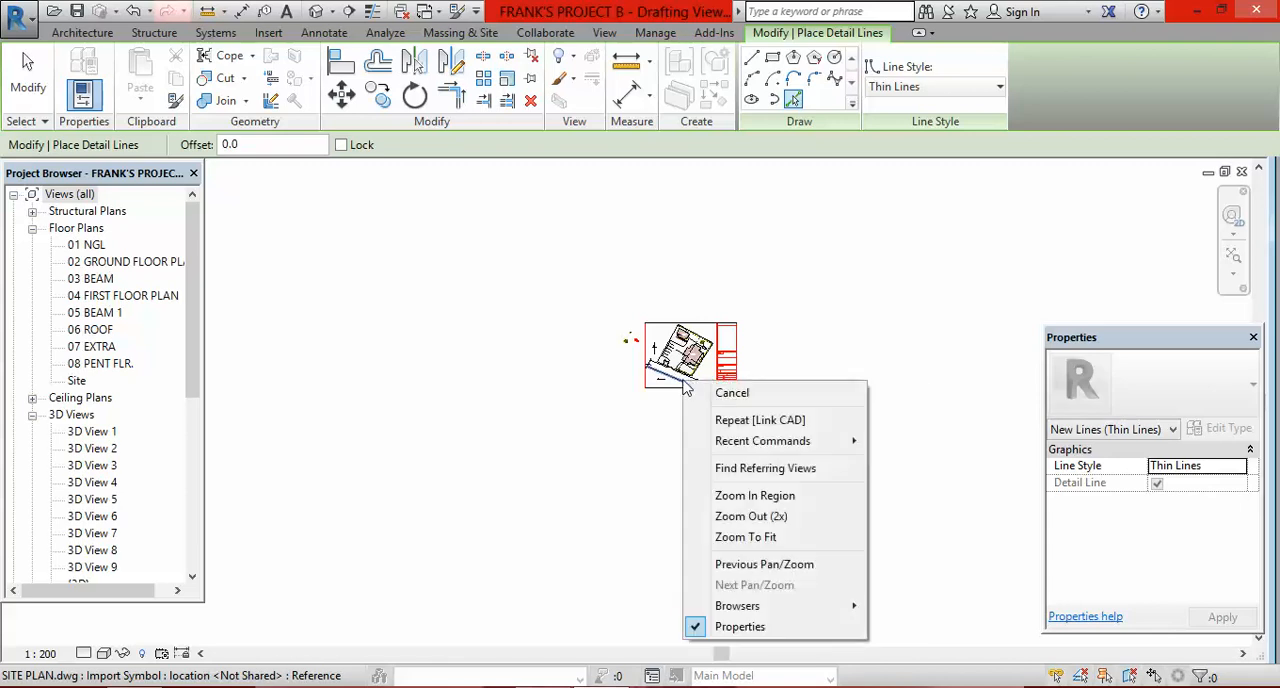
{"action": "left_click", "coordinate": [726, 354]}
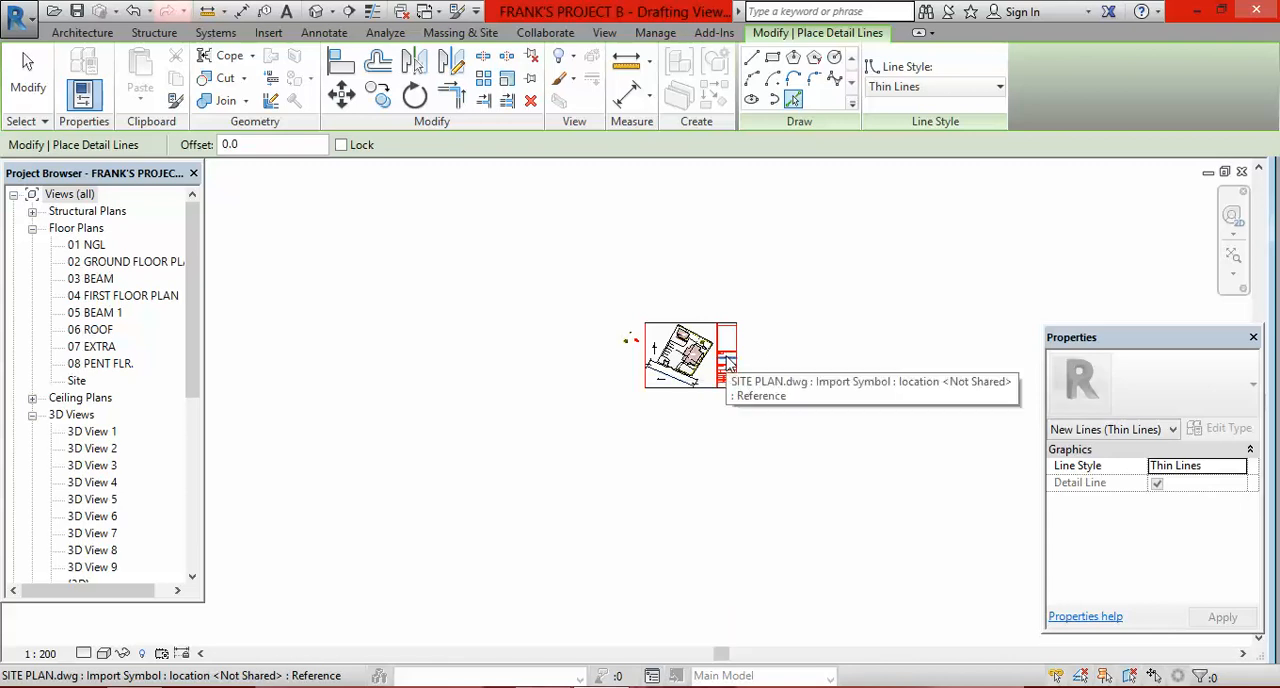
{"action": "right_click", "coordinate": [728, 362]}
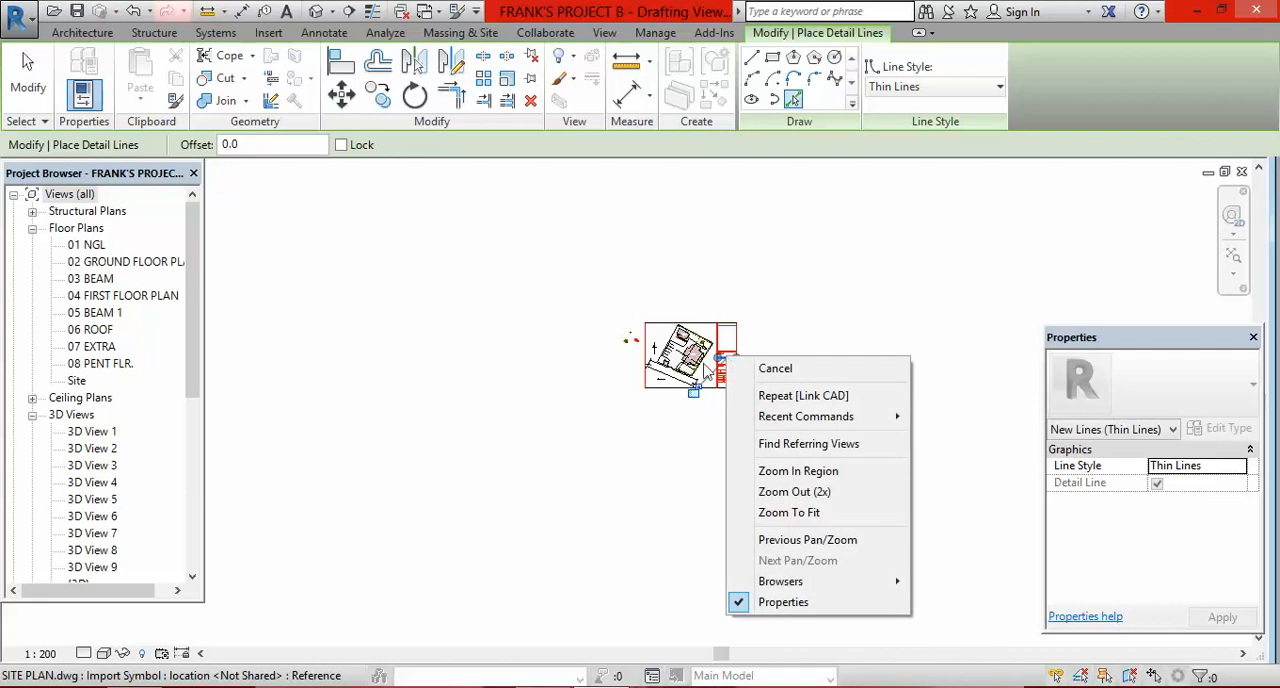
{"action": "left_click", "coordinate": [759, 282]}
Step: Review the plot boundary, buildings, access road and title block of the linked site plan
{"action": "scroll", "coordinate": [688, 330], "scroll_direction": "up", "scroll_amount": 5}
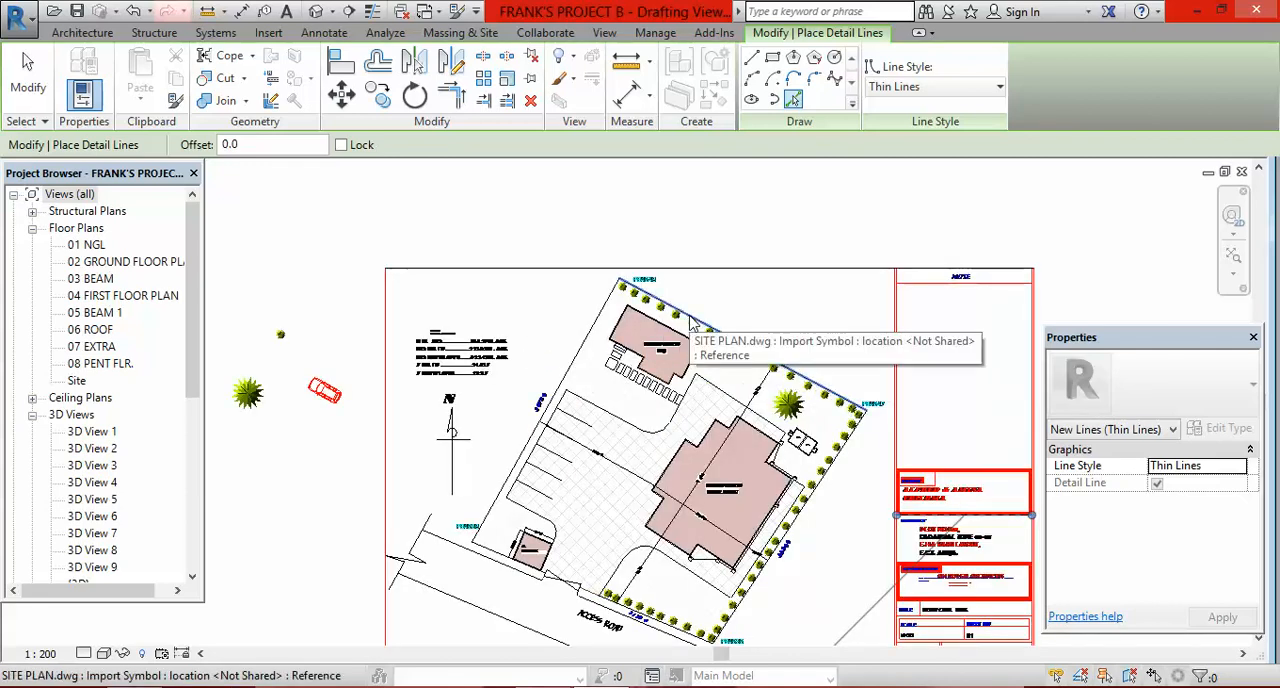
{"action": "right_click", "coordinate": [690, 321]}
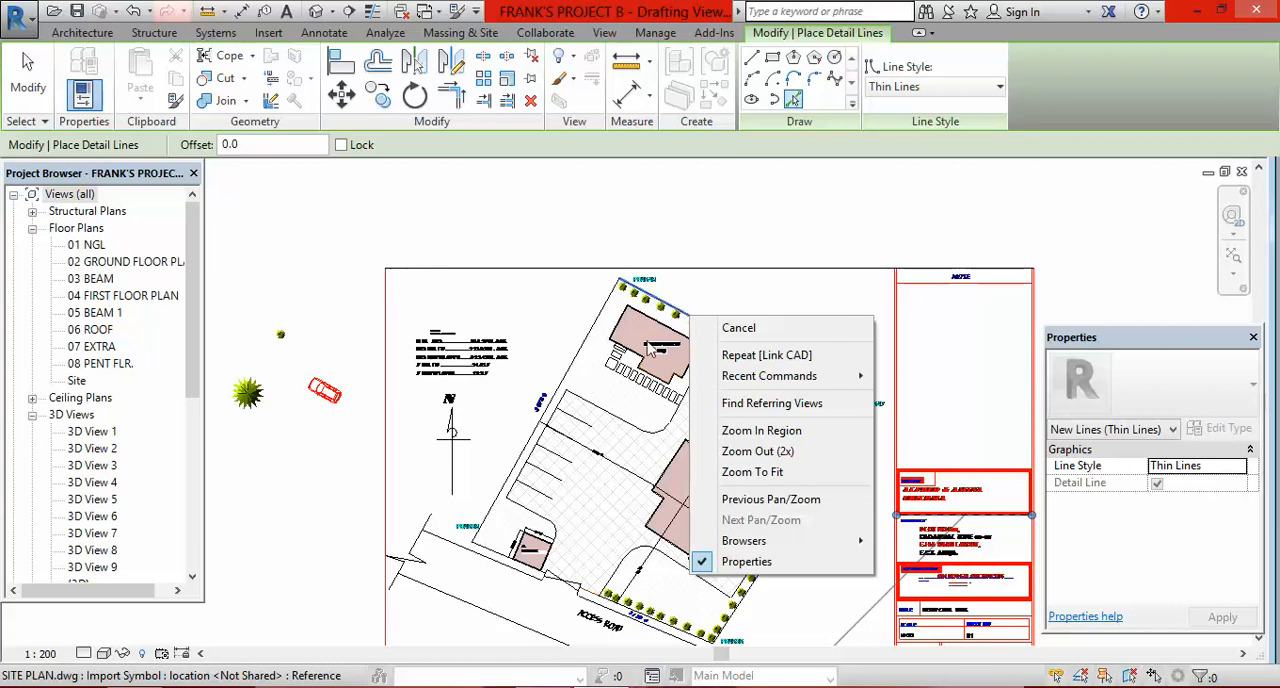
{"action": "left_click", "coordinate": [591, 350]}
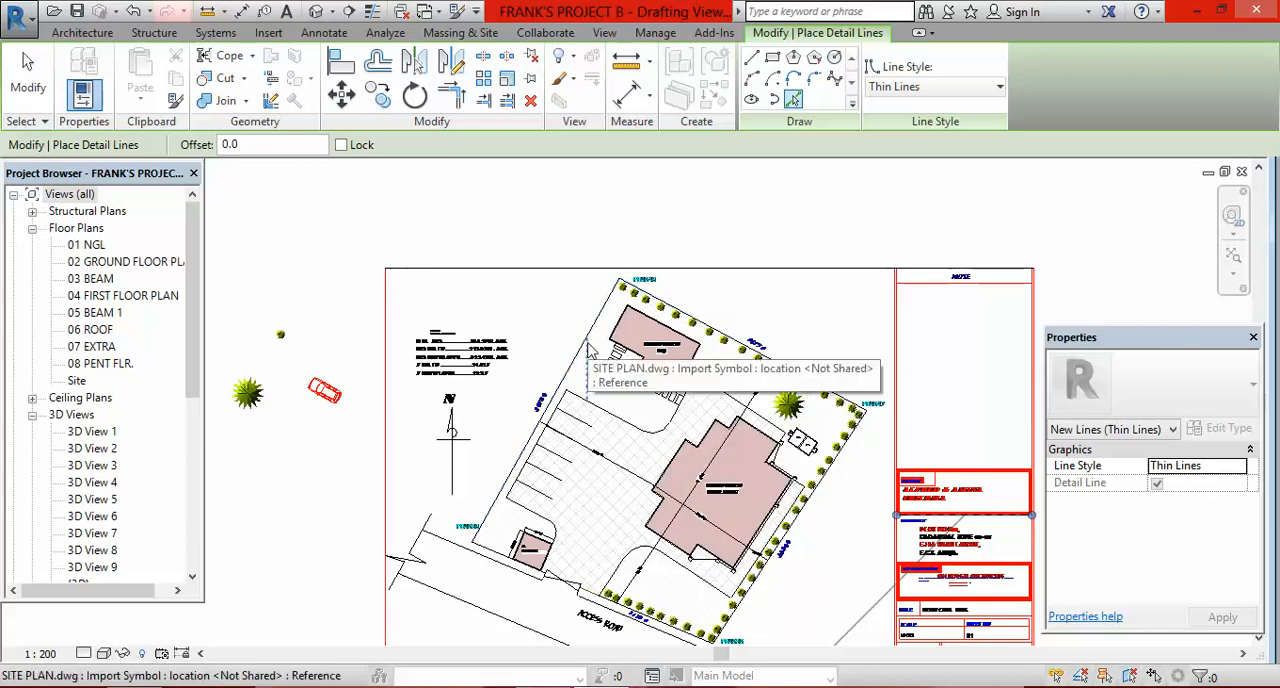
{"action": "right_click", "coordinate": [612, 335]}
{"action": "left_click", "coordinate": [718, 295]}
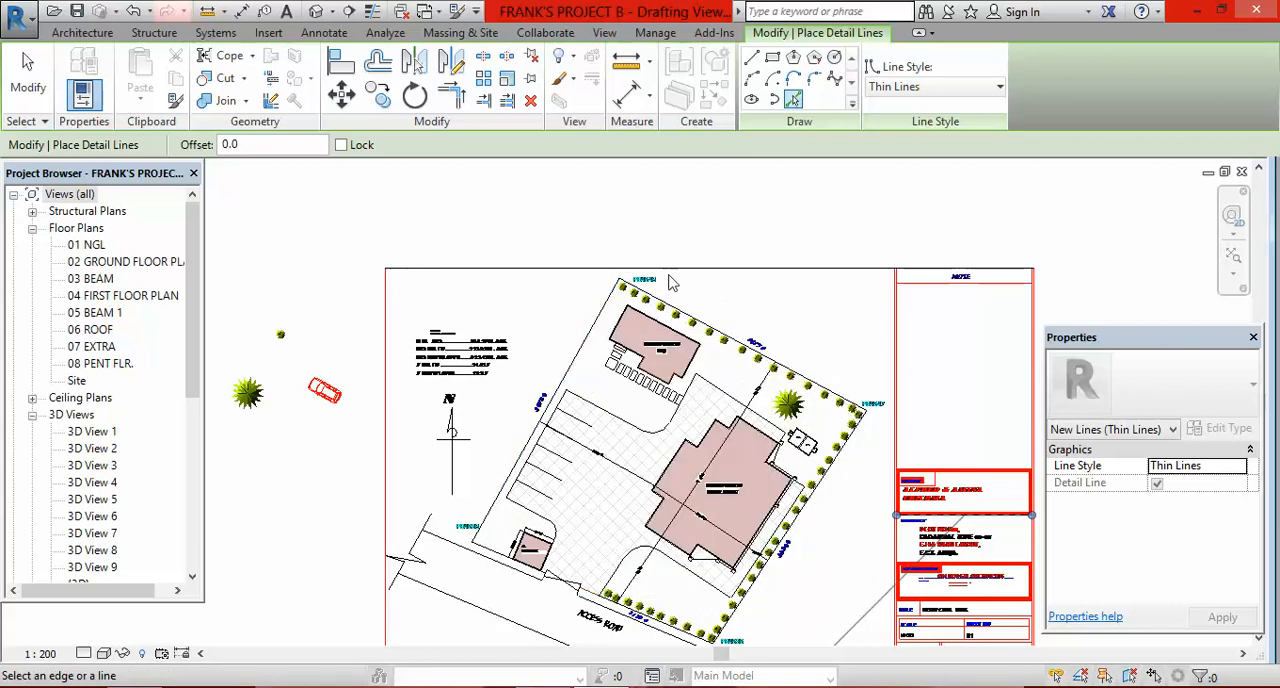
{"action": "scroll", "coordinate": [653, 277], "scroll_direction": "down", "scroll_amount": 1}
{"action": "scroll", "coordinate": [604, 307], "scroll_direction": "down", "scroll_amount": 4}
{"action": "scroll", "coordinate": [856, 362], "scroll_direction": "down", "scroll_amount": 6}
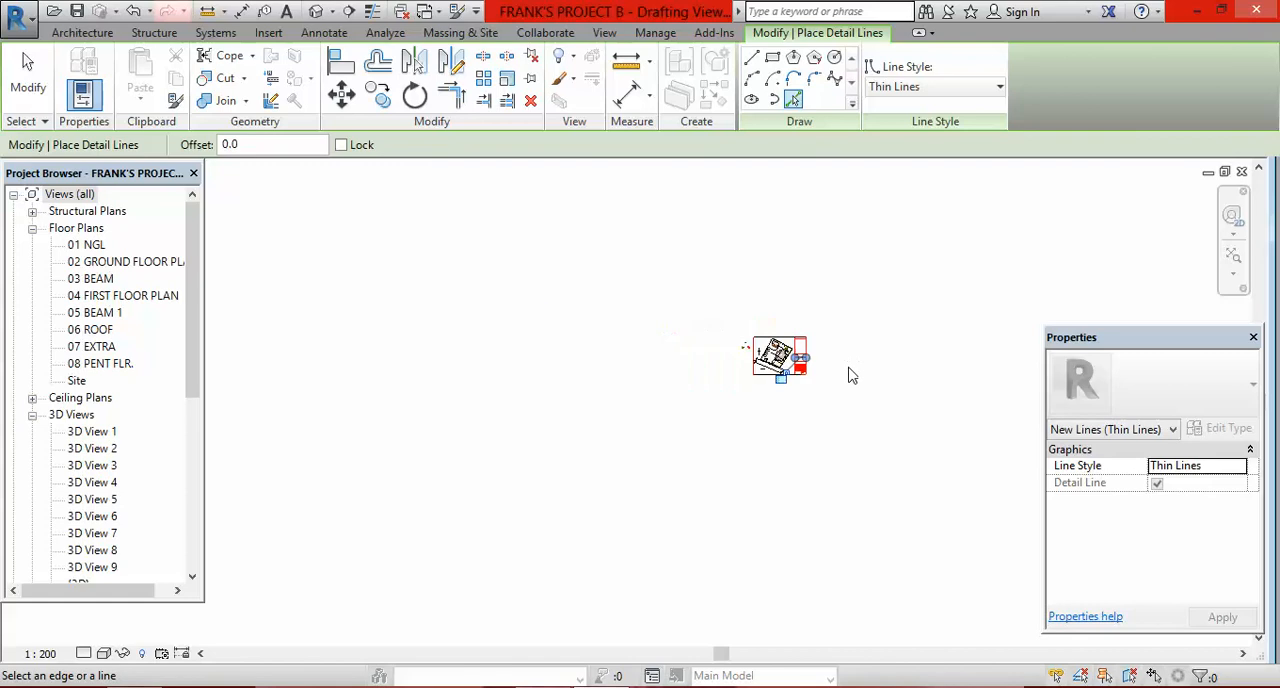
{"action": "scroll", "coordinate": [550, 342], "scroll_direction": "down", "scroll_amount": 3}
{"action": "scroll", "coordinate": [746, 392], "scroll_direction": "down", "scroll_amount": 3}
{"action": "scroll", "coordinate": [691, 341], "scroll_direction": "up", "scroll_amount": 3}
{"action": "scroll", "coordinate": [694, 349], "scroll_direction": "up", "scroll_amount": 1}
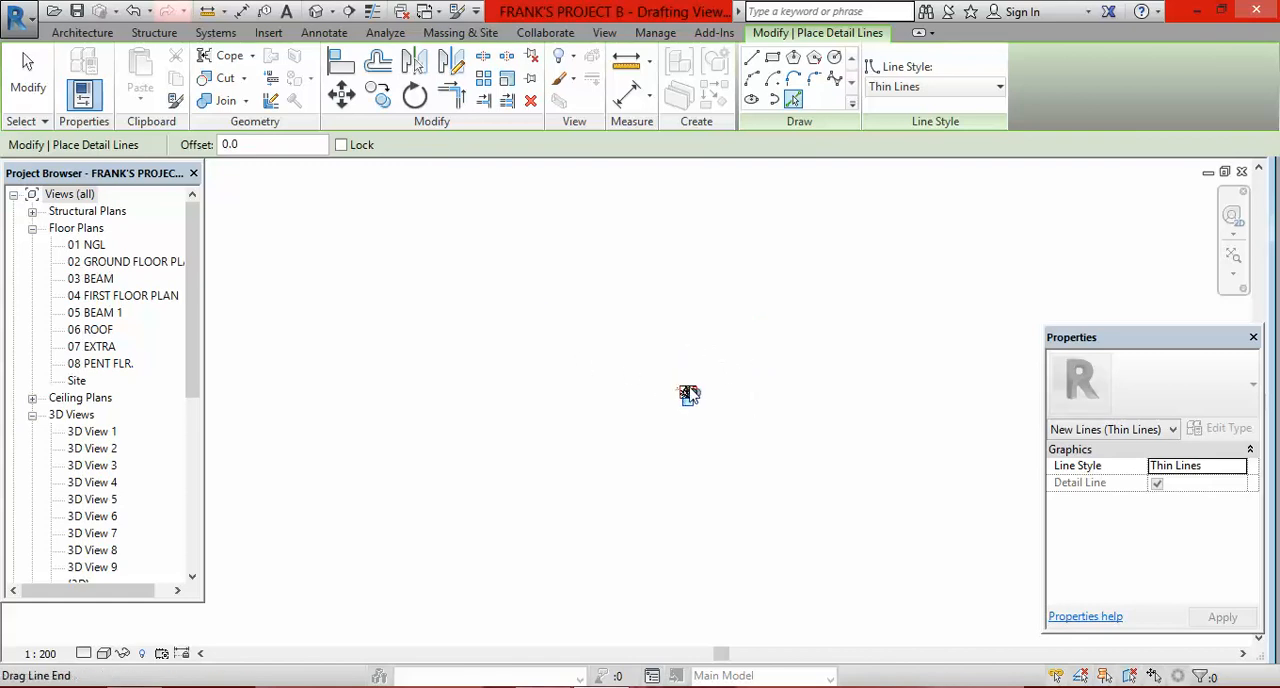
{"action": "scroll", "coordinate": [722, 390], "scroll_direction": "up", "scroll_amount": 3}
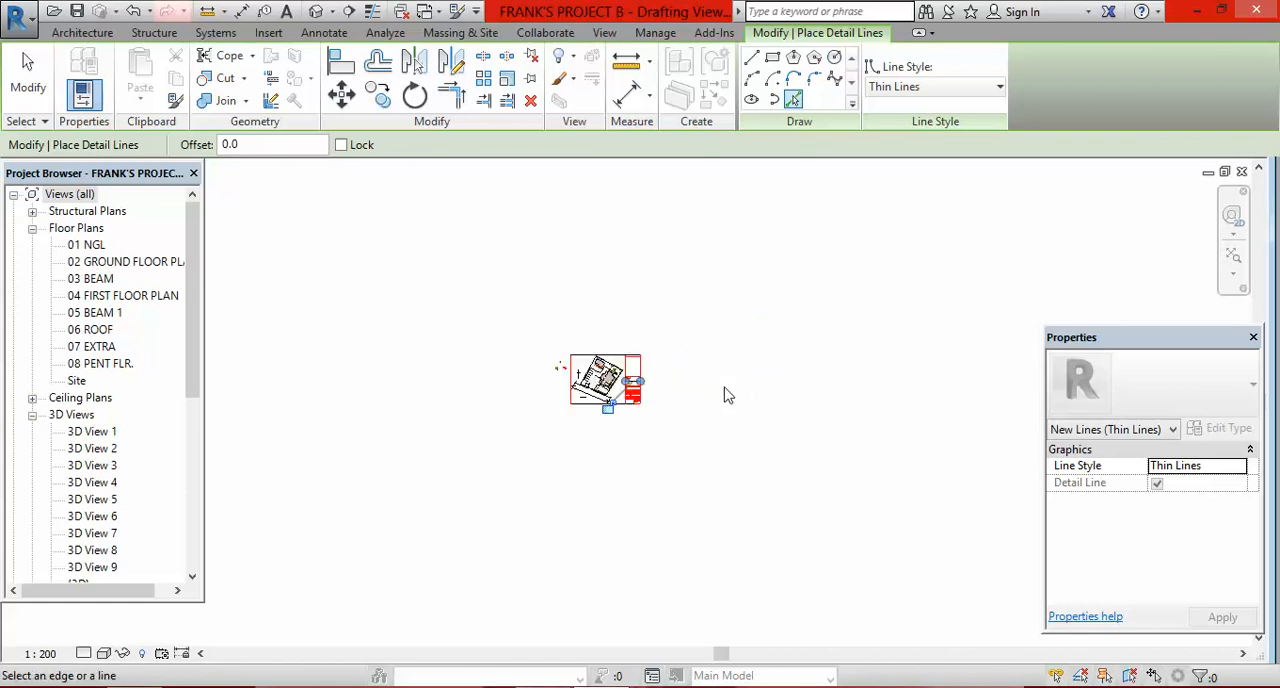
{"action": "scroll", "coordinate": [557, 381], "scroll_direction": "up", "scroll_amount": 3}
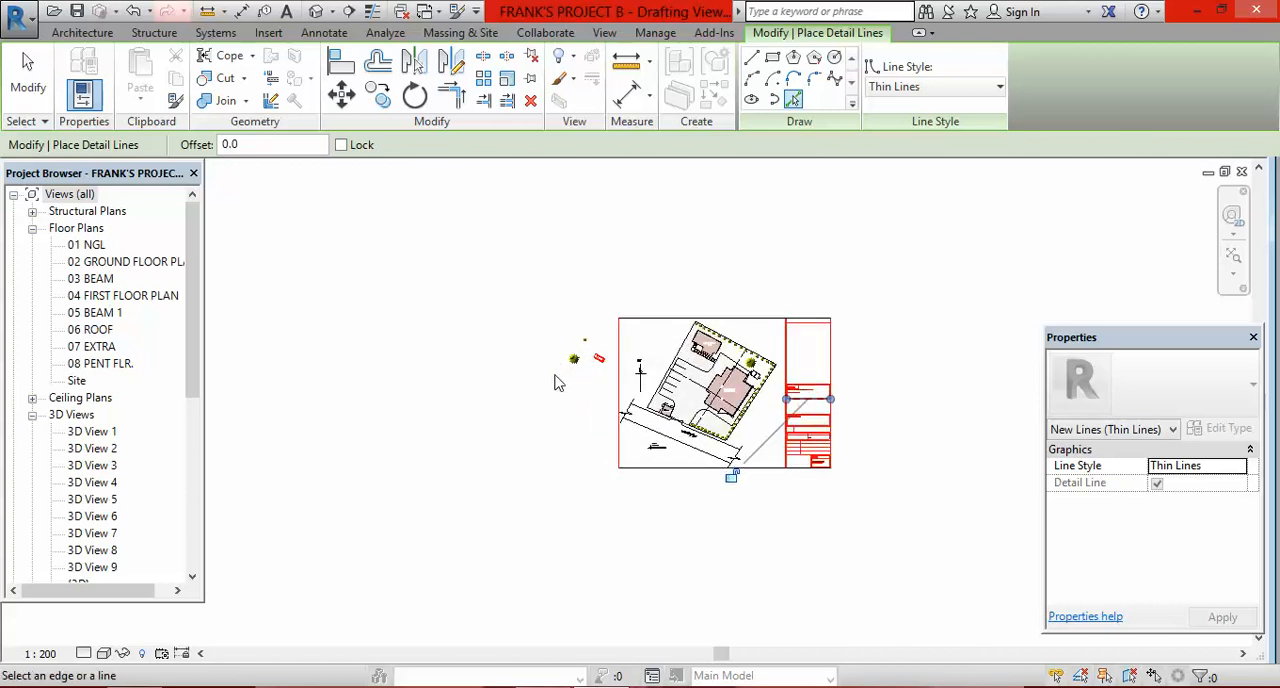
{"action": "scroll", "coordinate": [557, 381], "scroll_direction": "up", "scroll_amount": 3}
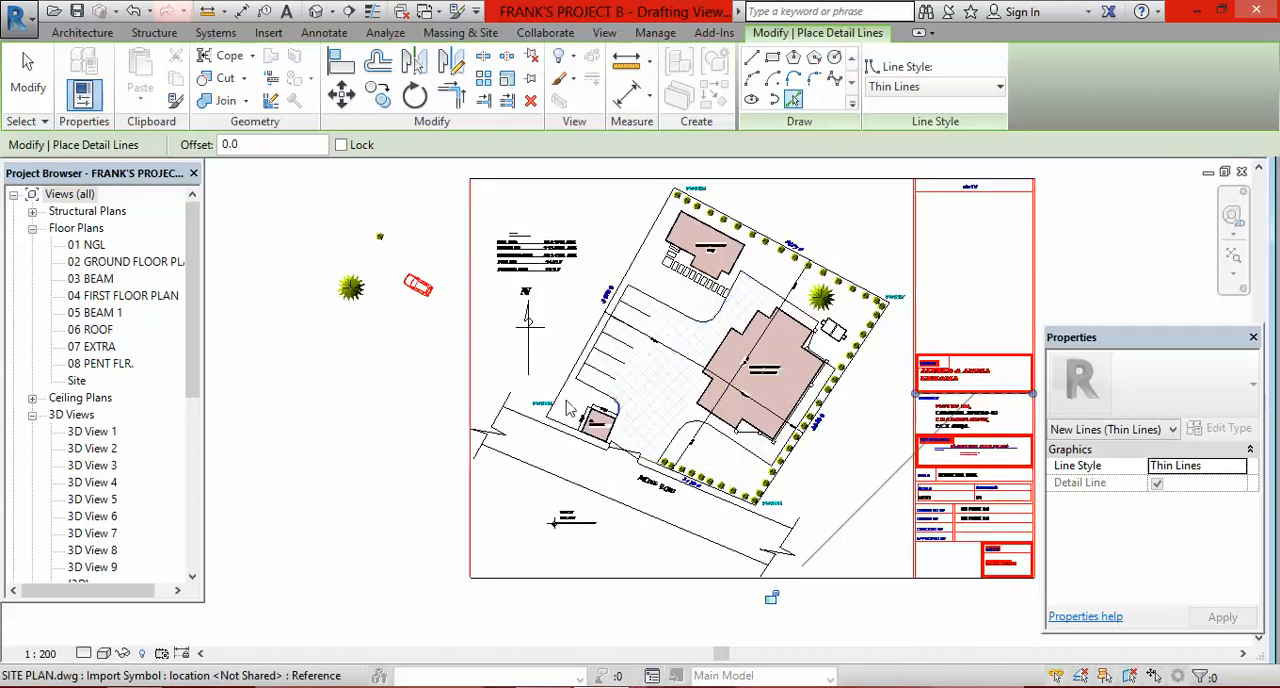
{"action": "scroll", "coordinate": [547, 411], "scroll_direction": "down", "scroll_amount": 2}
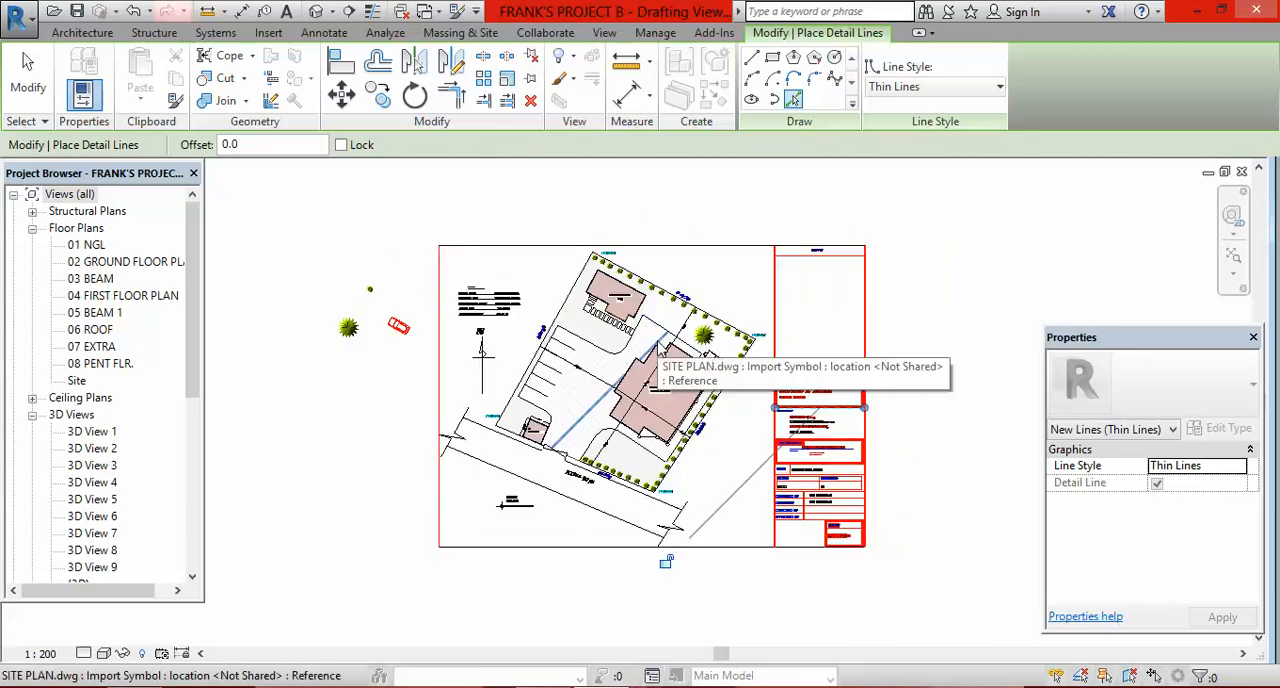
{"action": "scroll", "coordinate": [620, 360], "scroll_direction": "up", "scroll_amount": 2}
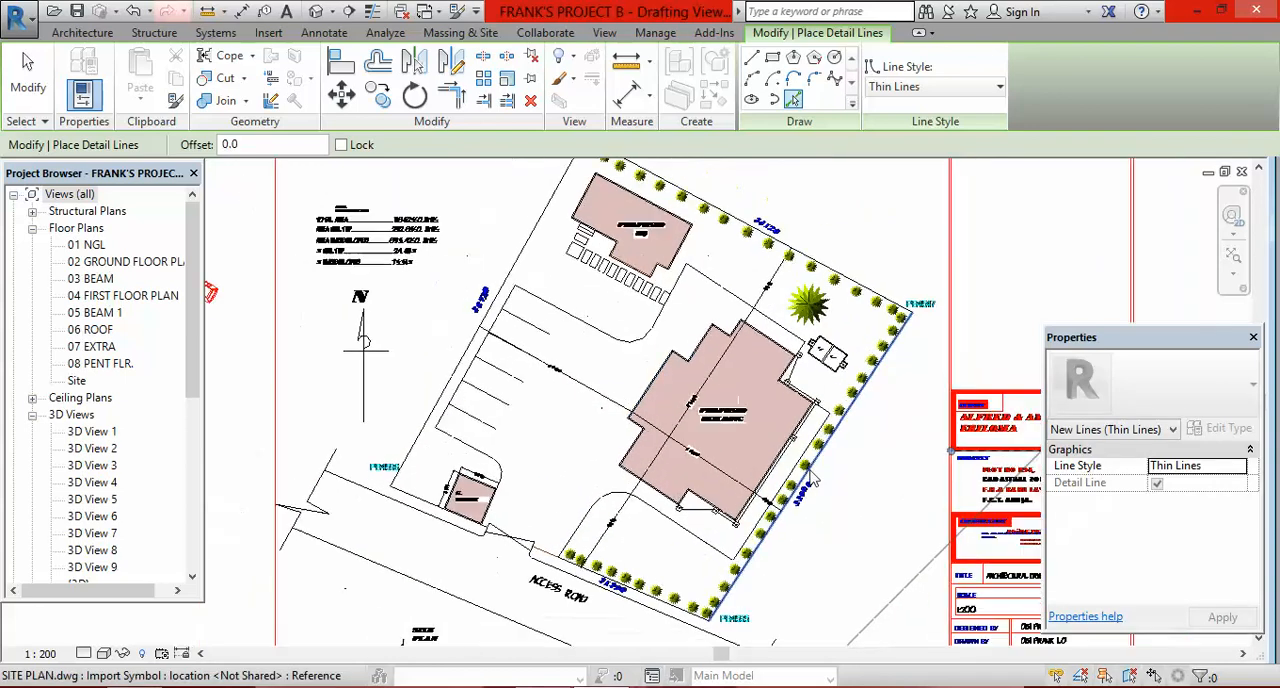
{"action": "scroll", "coordinate": [812, 480], "scroll_direction": "down", "scroll_amount": 3}
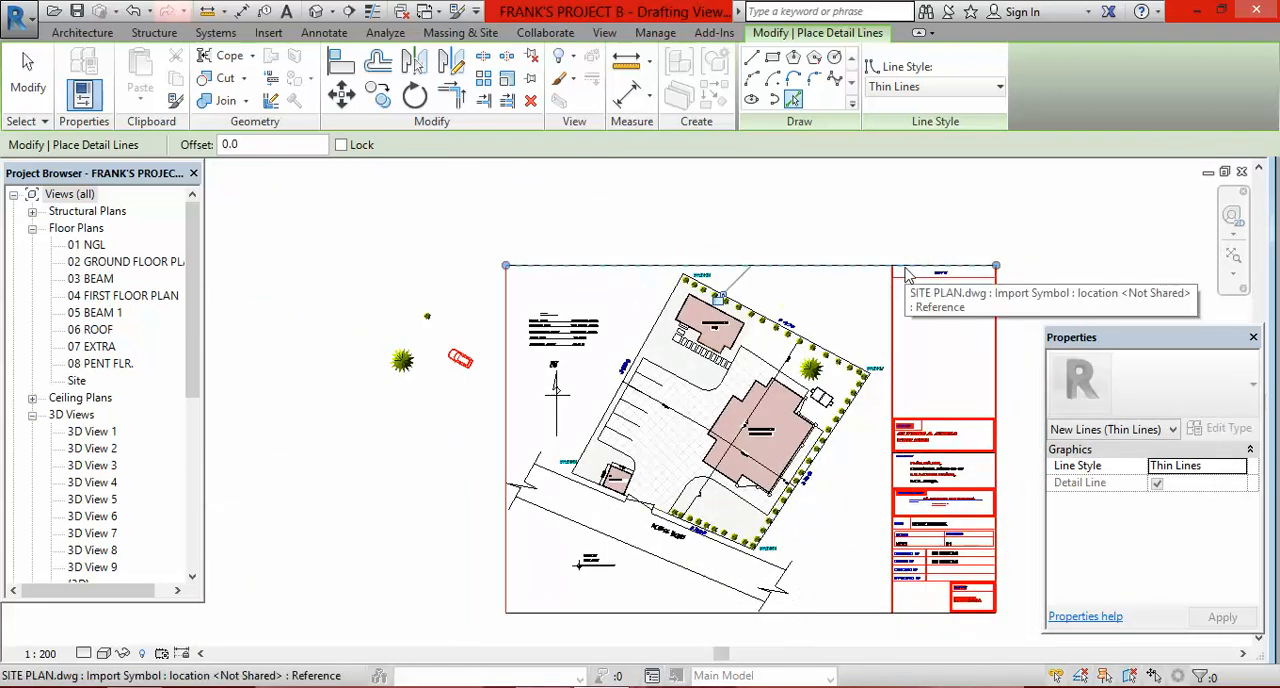
Step: Delete the detail line running along the sheet border above the plot
{"action": "key", "text": "Escape"}
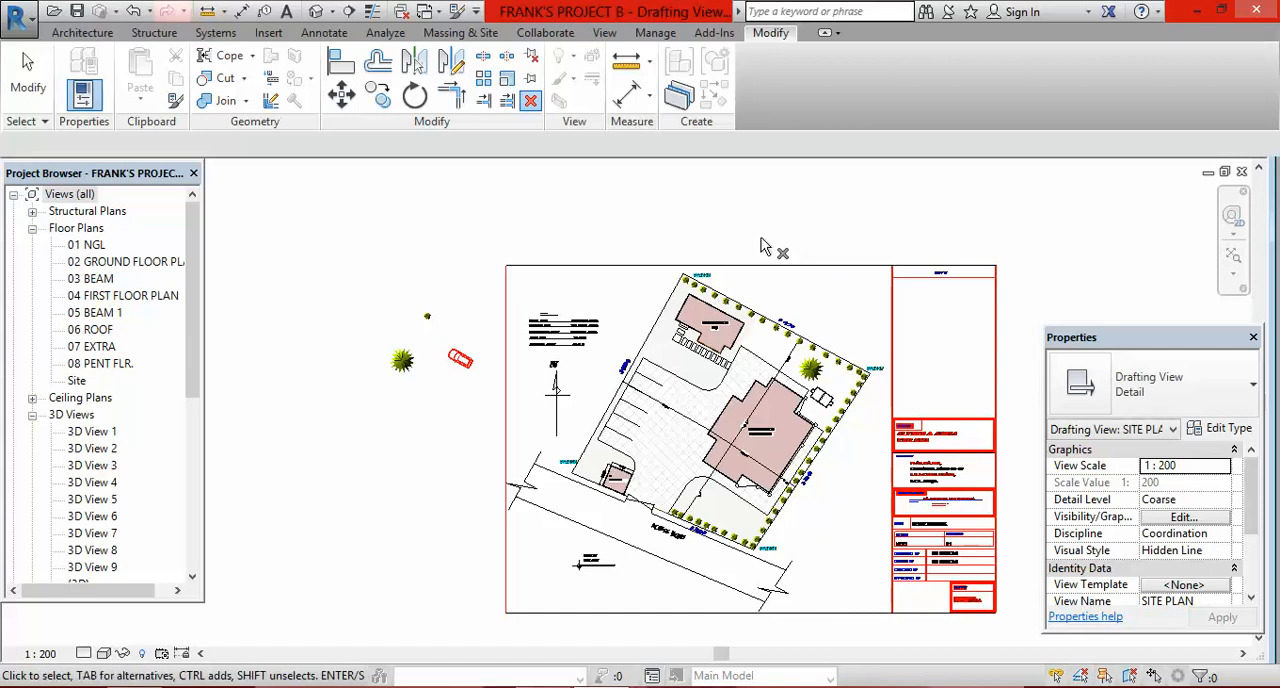
{"action": "left_click", "coordinate": [798, 278]}
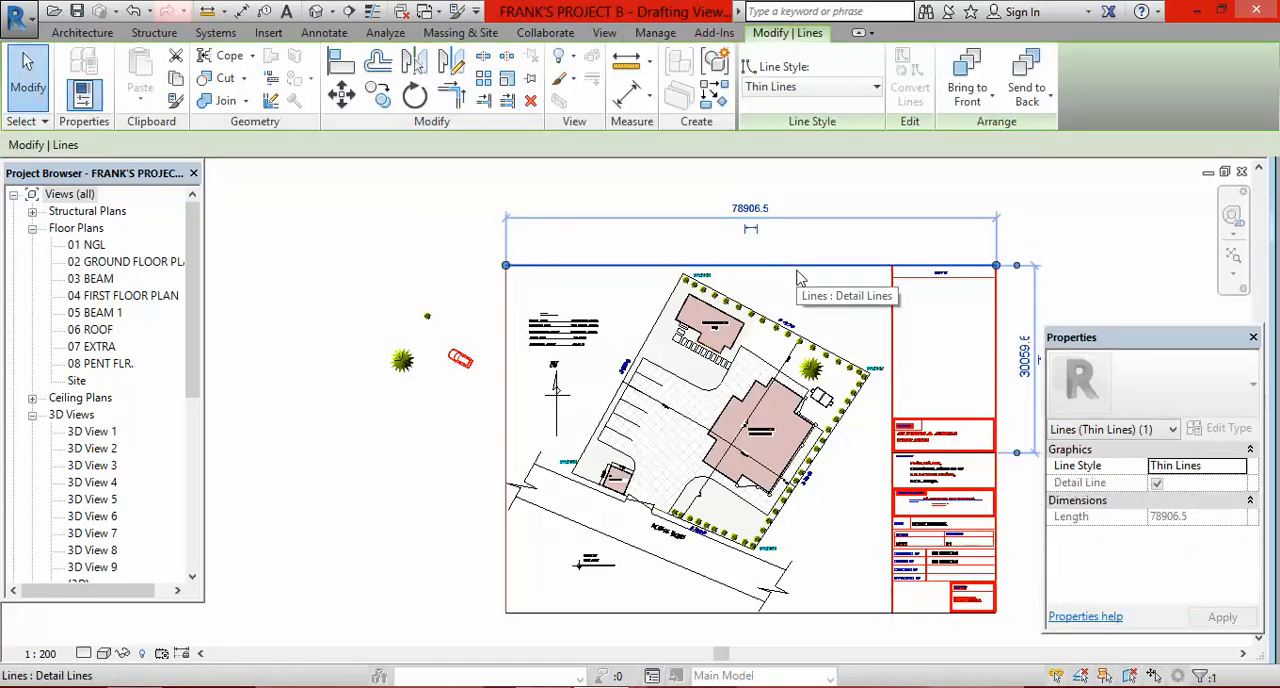
{"action": "key", "text": "Escape"}
{"action": "left_click", "coordinate": [786, 275]}
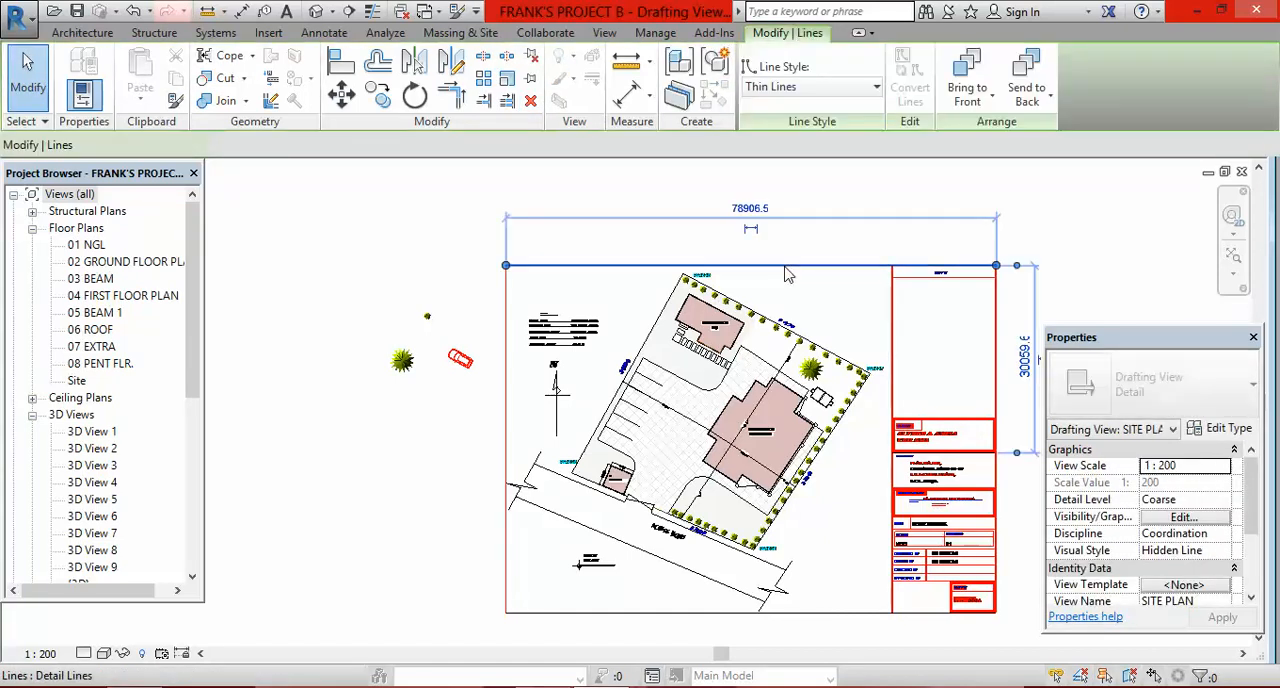
{"action": "key", "text": "Escape"}
Step: Hide the linked SITE PLAN.dwg element in the view and inspect the traced detail lines on their own
{"action": "scroll", "coordinate": [513, 289], "scroll_direction": "down", "scroll_amount": 2}
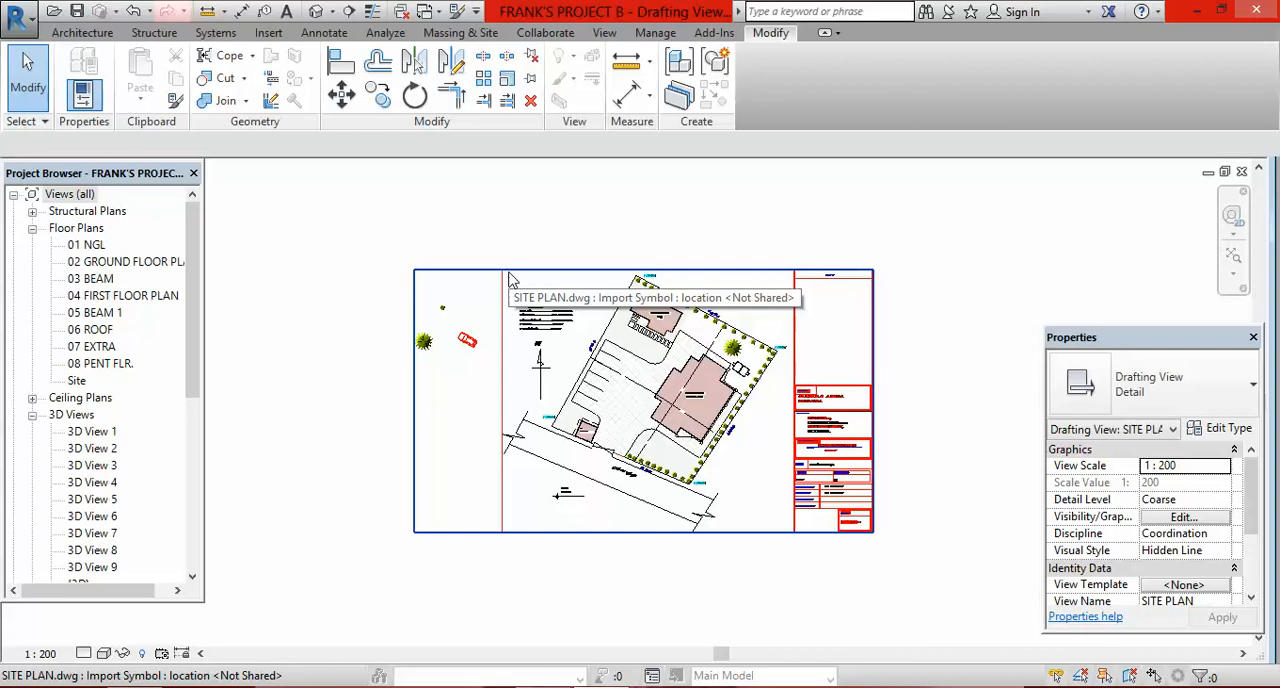
{"action": "left_click", "coordinate": [511, 280]}
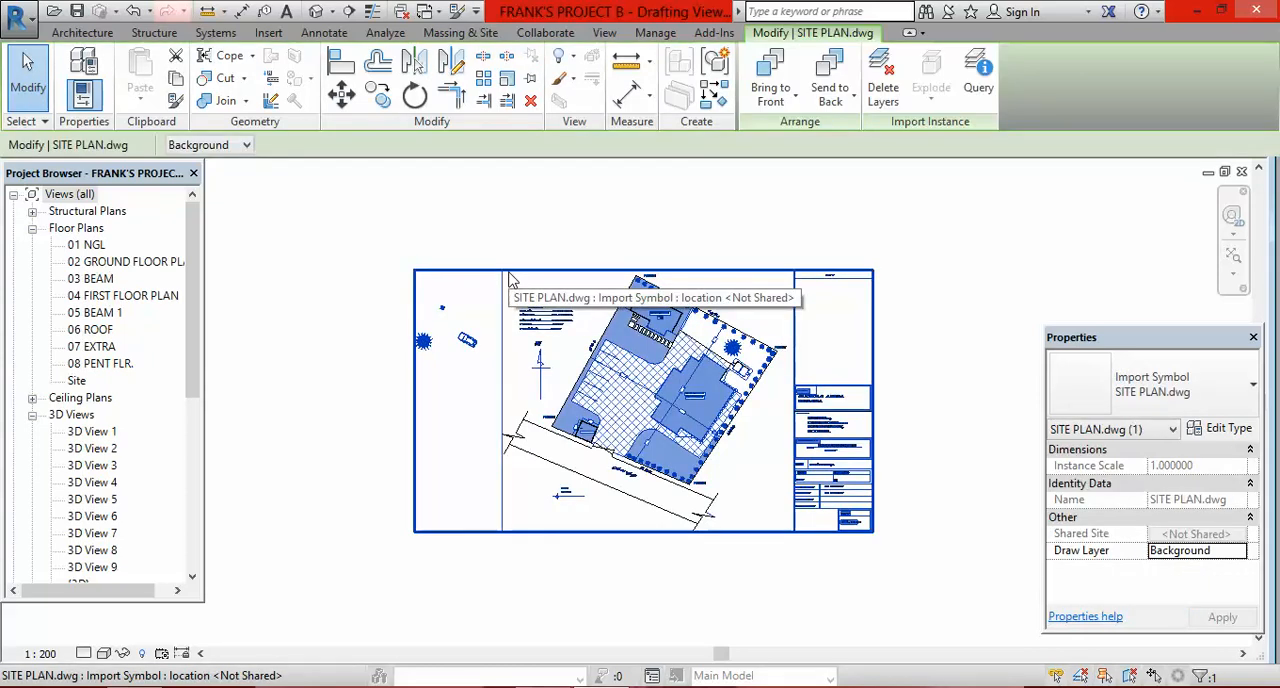
{"action": "right_click", "coordinate": [509, 273]}
{"action": "mouse_move", "coordinate": [583, 362]}
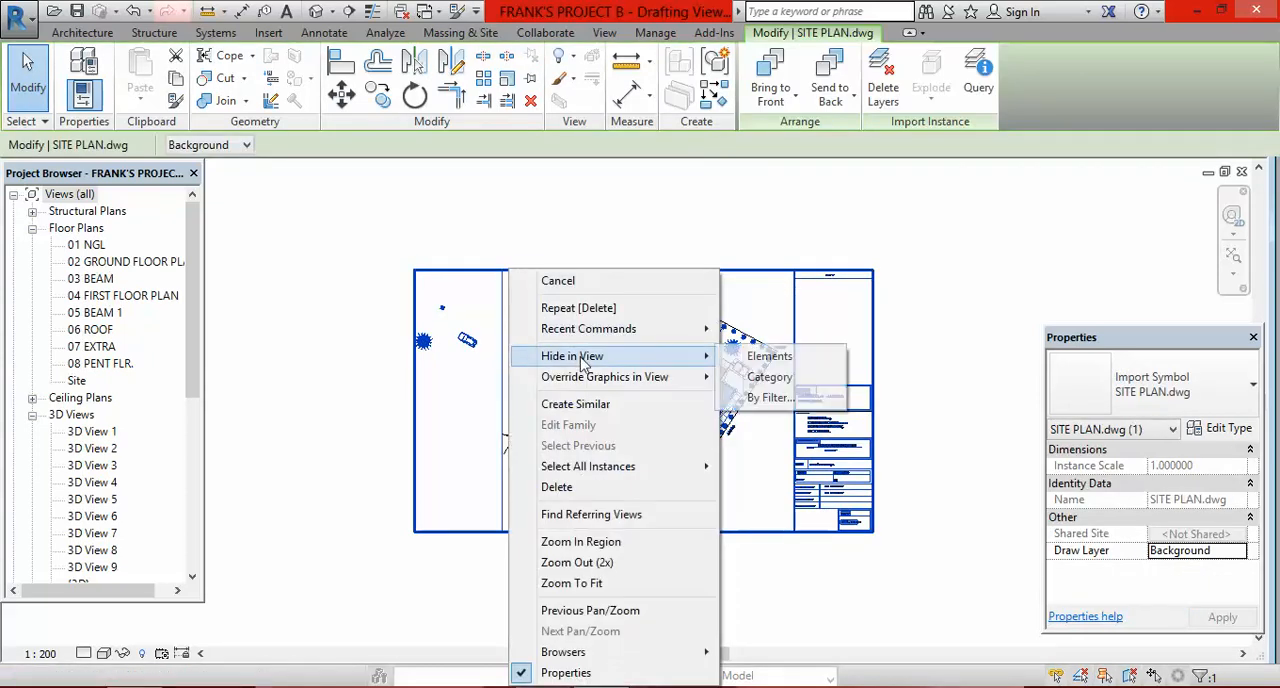
{"action": "left_click", "coordinate": [778, 365]}
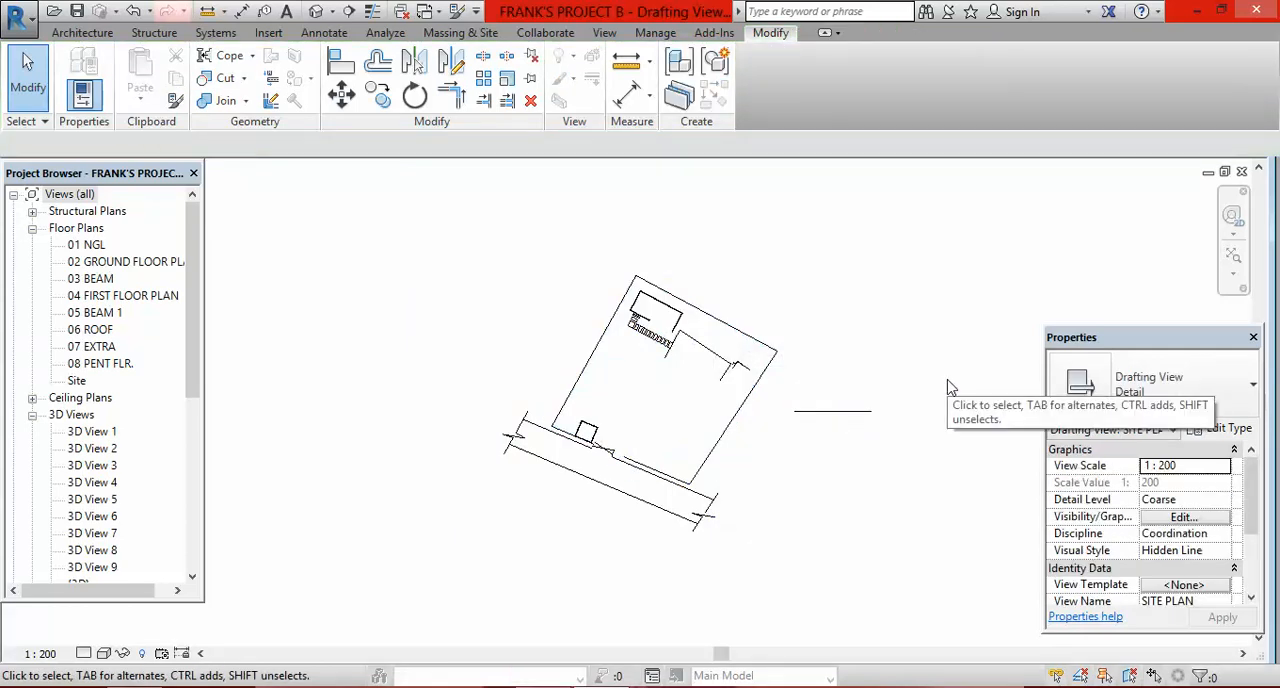
{"action": "scroll", "coordinate": [750, 368], "scroll_direction": "up", "scroll_amount": 5}
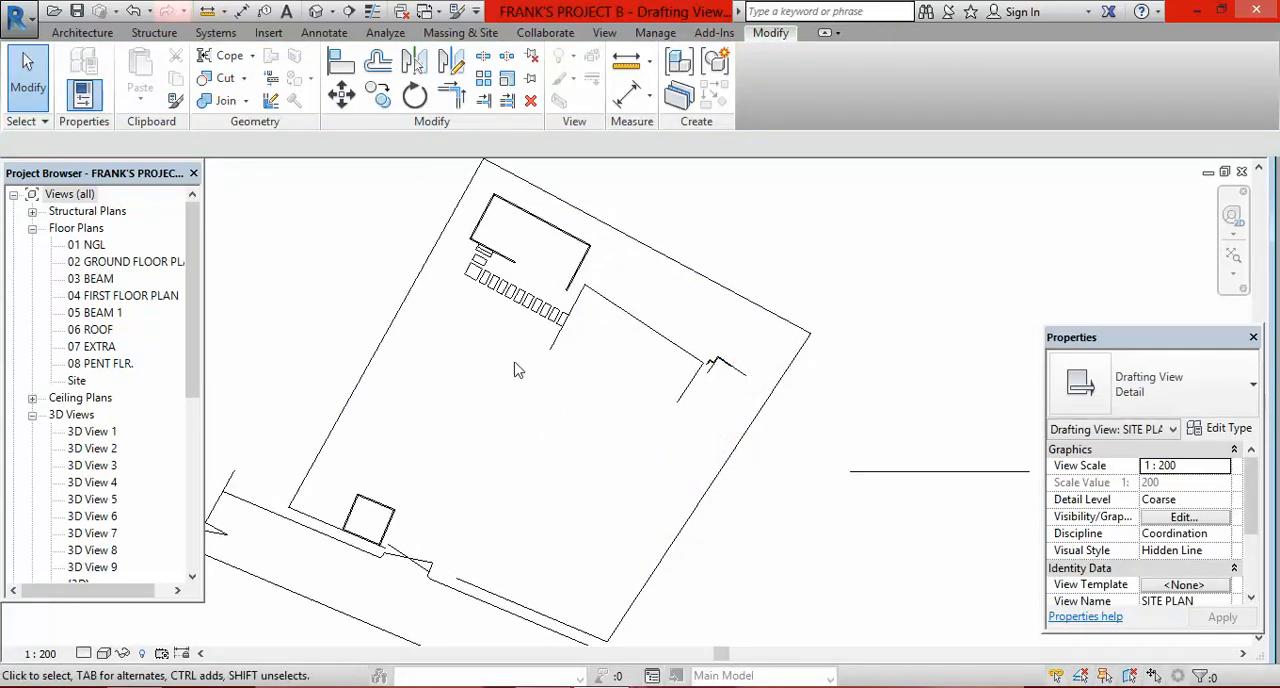
{"action": "scroll", "coordinate": [612, 296], "scroll_direction": "down", "scroll_amount": 4}
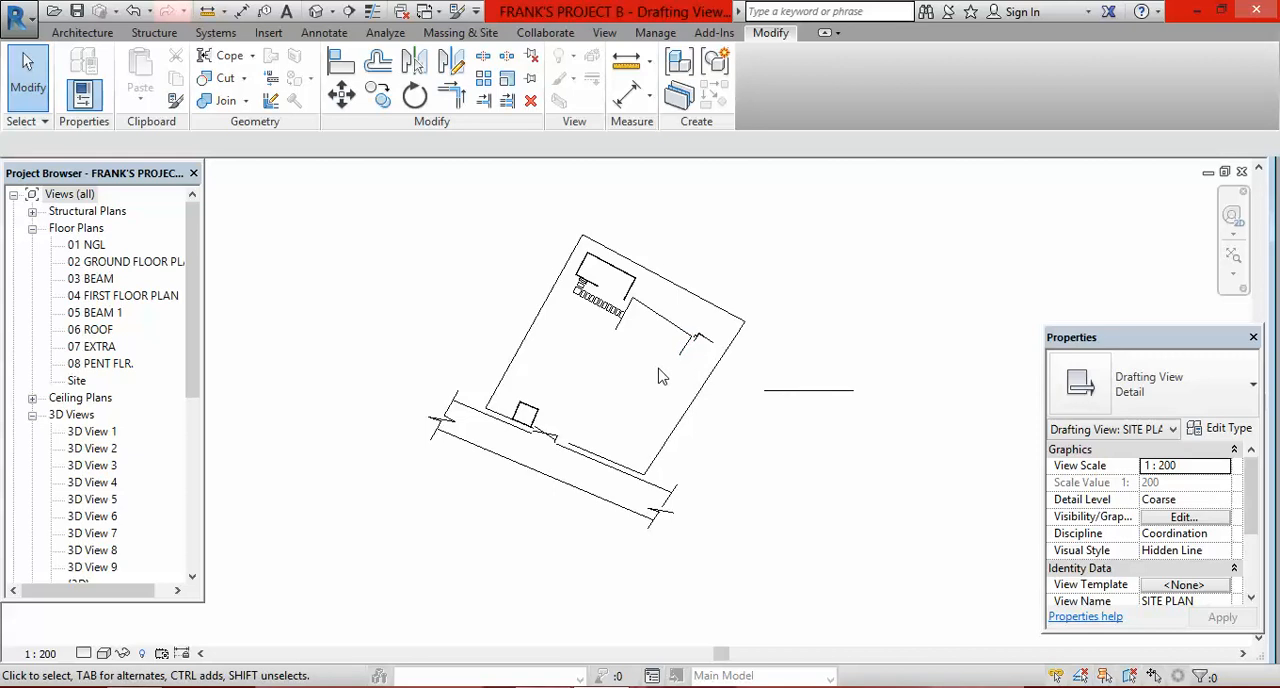
Step: Examine the traced detail lines of the plot boundary, small building, paving slabs and access road for missing segments
{"action": "scroll", "coordinate": [790, 355], "scroll_direction": "down", "scroll_amount": 1}
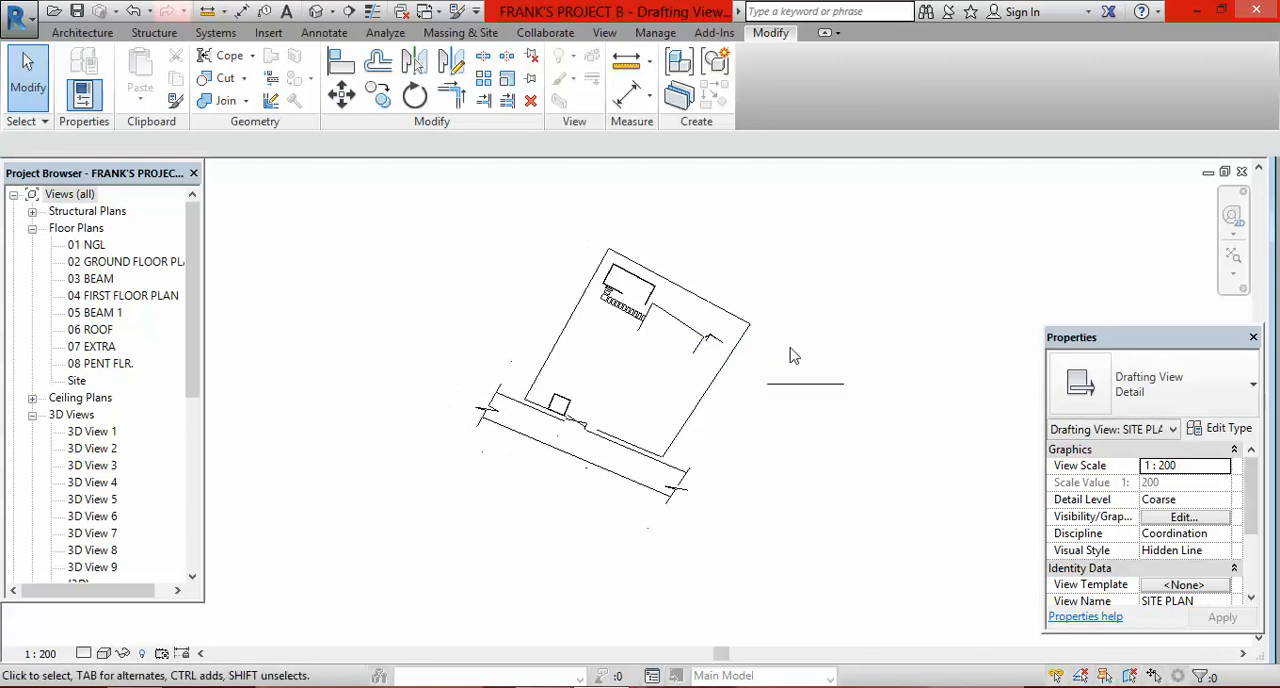
{"action": "scroll", "coordinate": [628, 362], "scroll_direction": "up", "scroll_amount": 1}
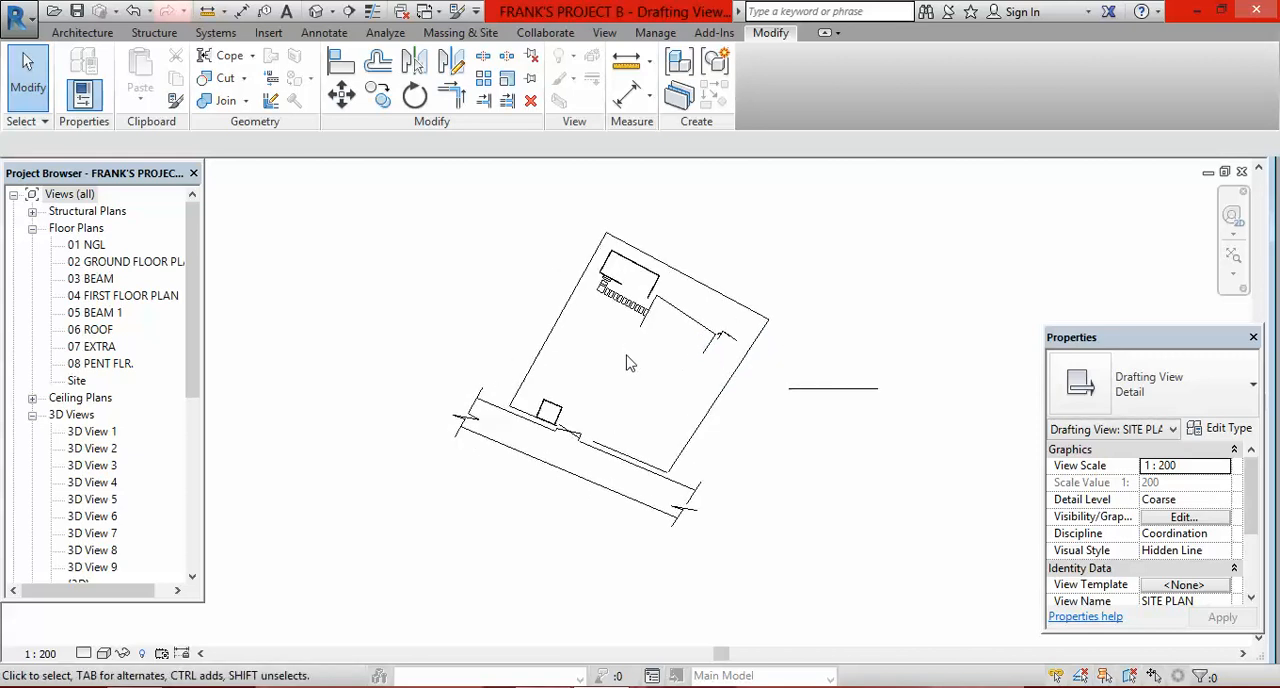
{"action": "scroll", "coordinate": [612, 305], "scroll_direction": "up", "scroll_amount": 4}
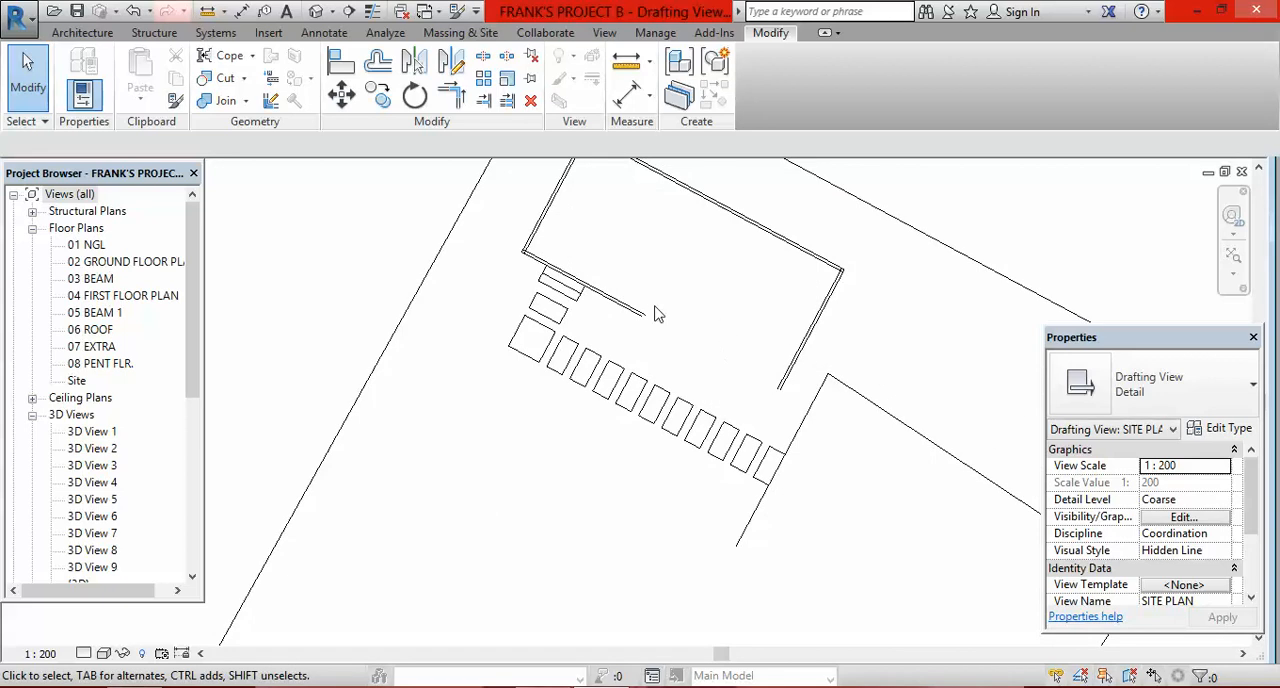
{"action": "scroll", "coordinate": [724, 332], "scroll_direction": "down", "scroll_amount": 4}
{"action": "scroll", "coordinate": [700, 311], "scroll_direction": "down", "scroll_amount": 1}
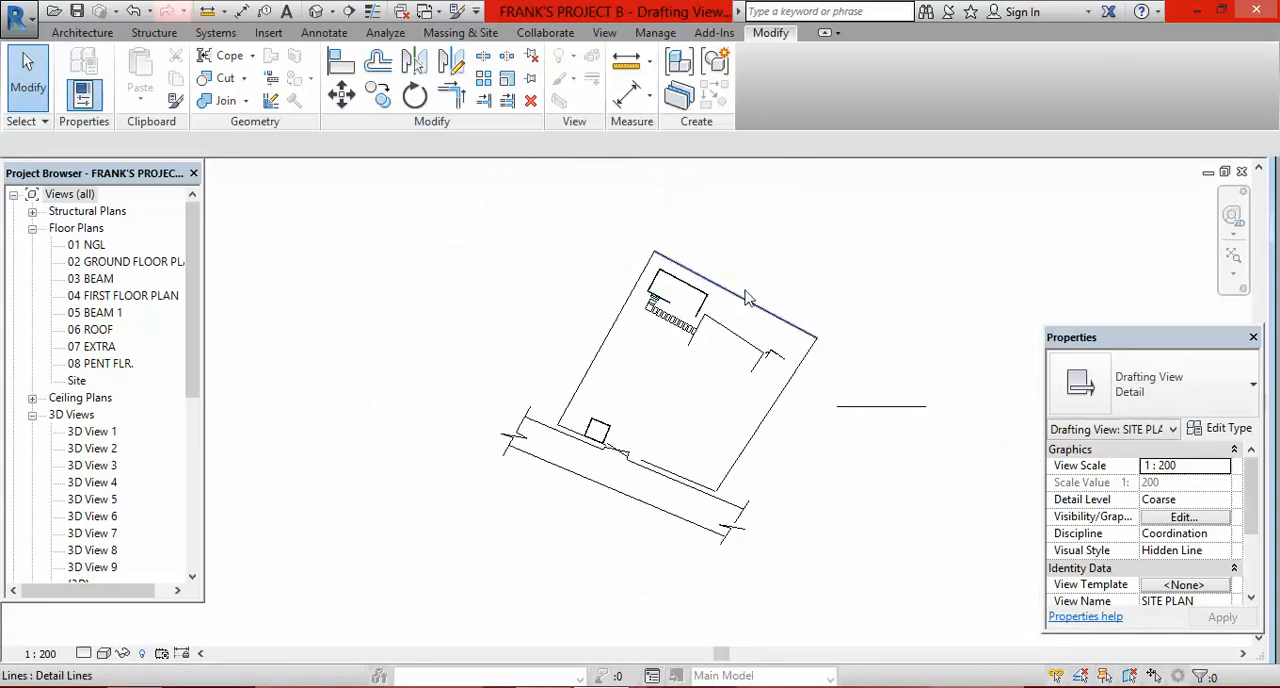
{"action": "right_click", "coordinate": [735, 256]}
{"action": "mouse_move", "coordinate": [790, 310]}
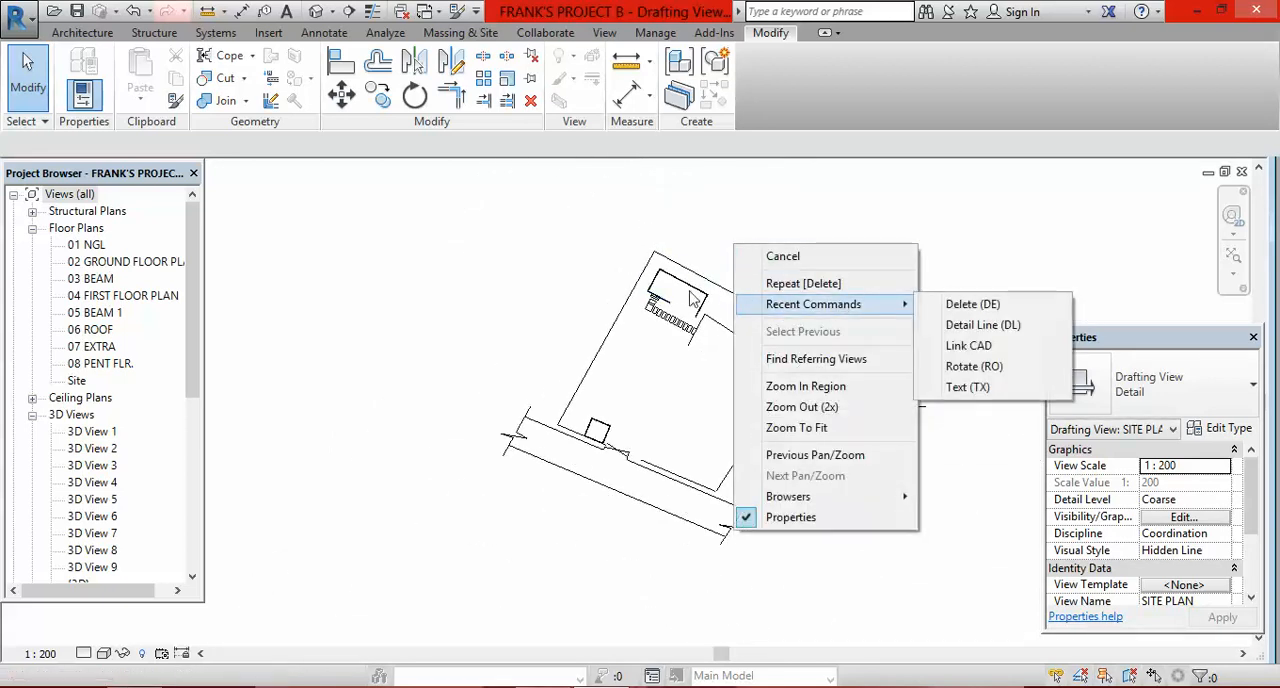
{"action": "left_click", "coordinate": [676, 250]}
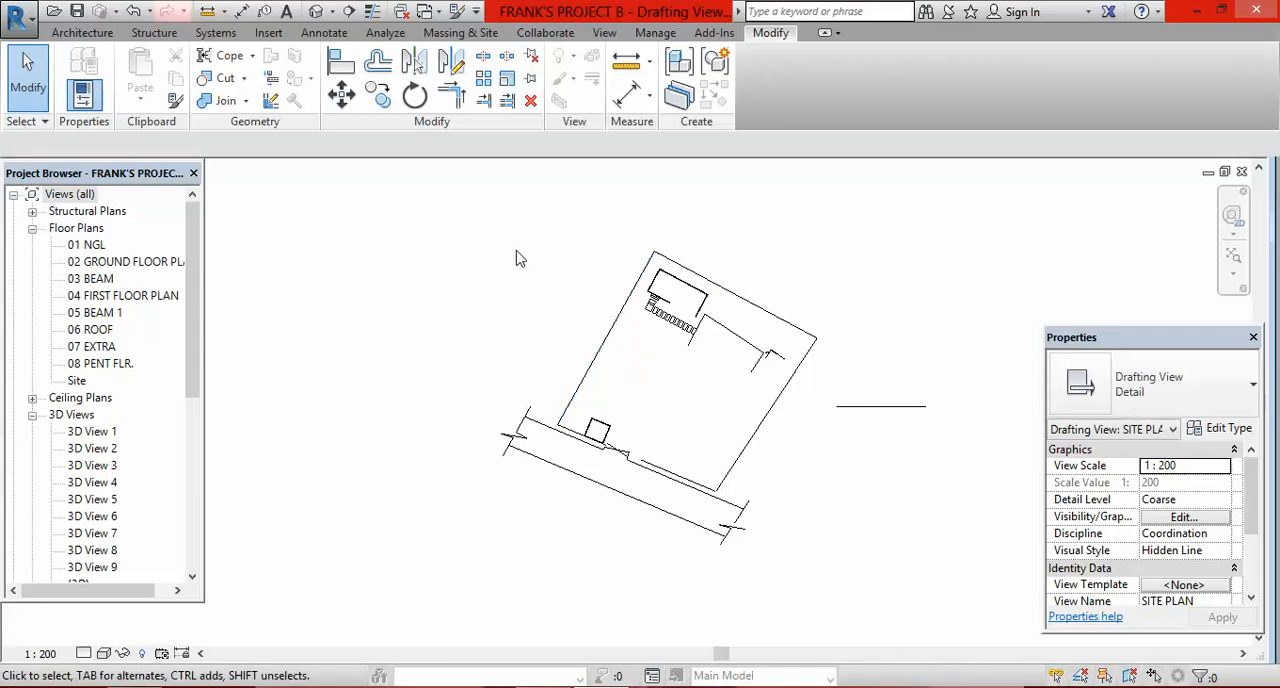
Step: Reveal the hidden elements, unhide the linked SITE PLAN.dwg and leave the reveal mode
{"action": "left_click", "coordinate": [143, 656]}
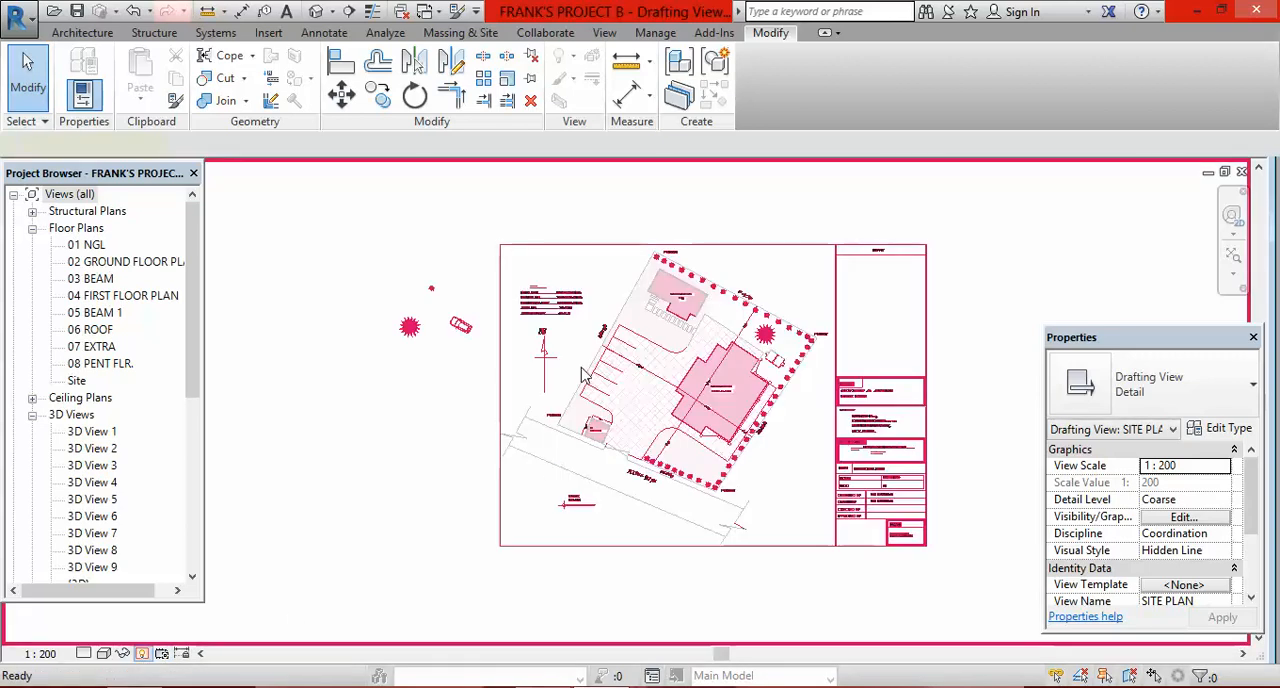
{"action": "left_click", "coordinate": [500, 378]}
{"action": "left_click", "coordinate": [1025, 95]}
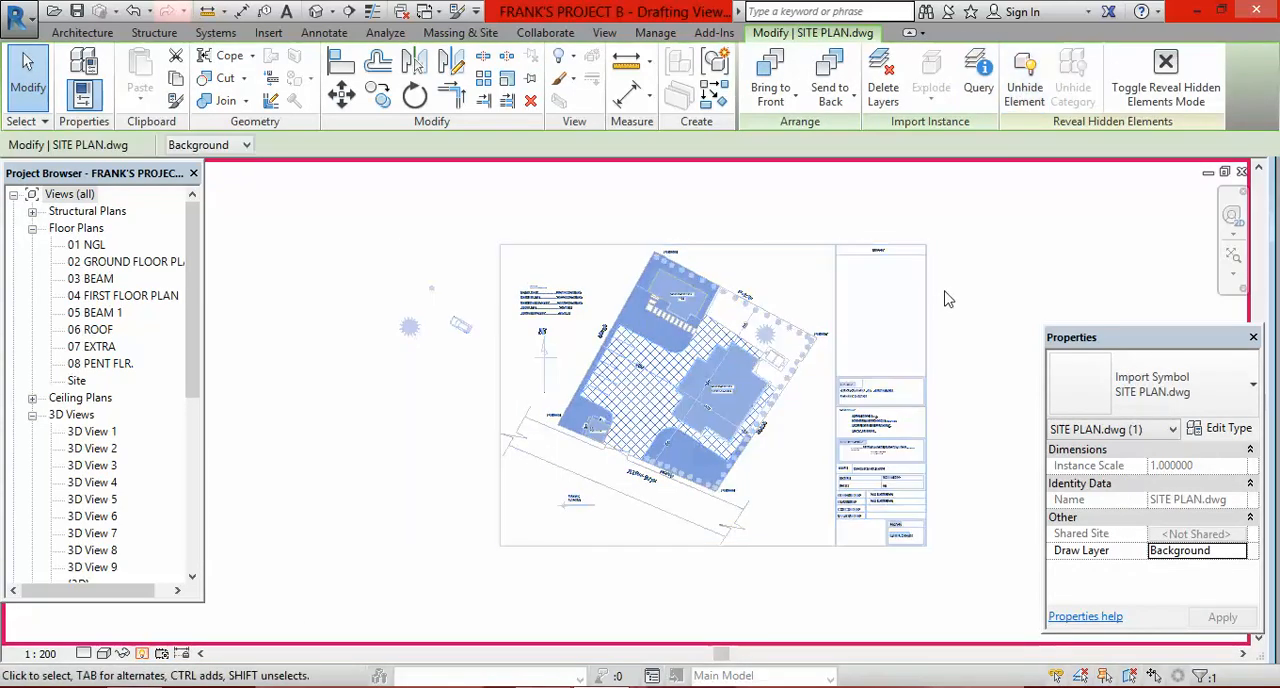
{"action": "scroll", "coordinate": [587, 461], "scroll_direction": "down", "scroll_amount": 2}
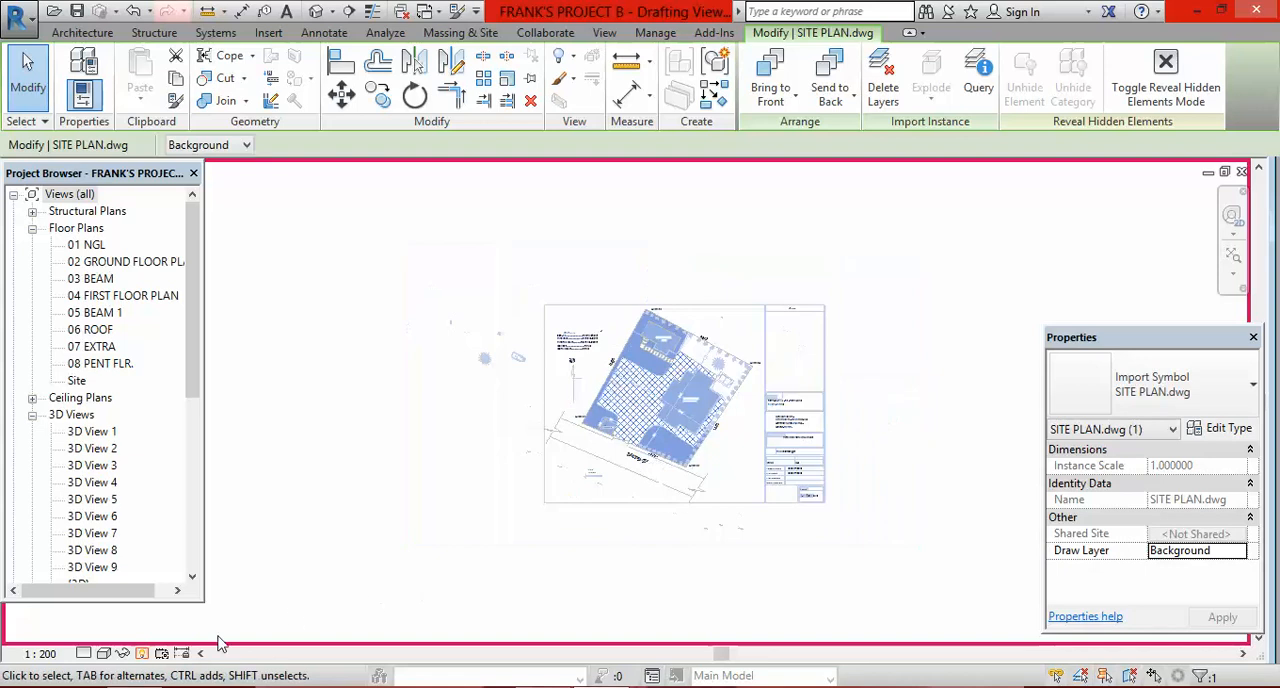
{"action": "left_click", "coordinate": [141, 654]}
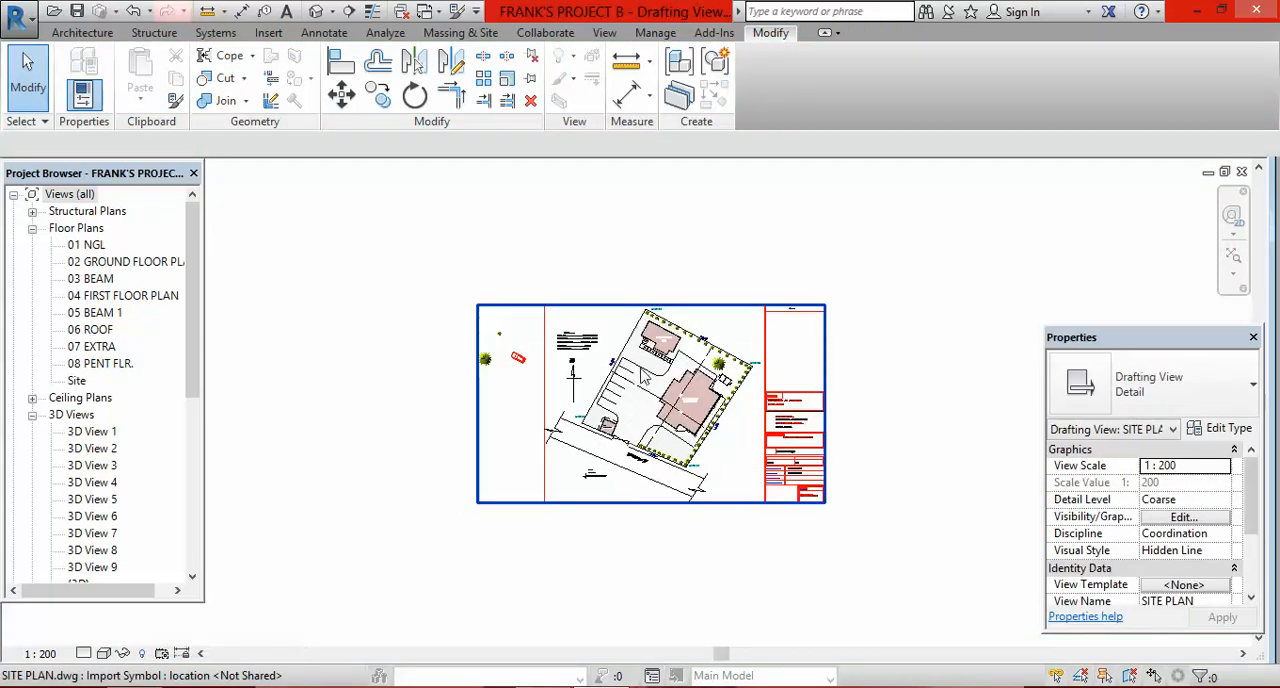
Step: Trace the wall lines of the notched corner of the PROPOSED BQ with picked Thin Lines detail lines
{"action": "scroll", "coordinate": [648, 410], "scroll_direction": "up", "scroll_amount": 2}
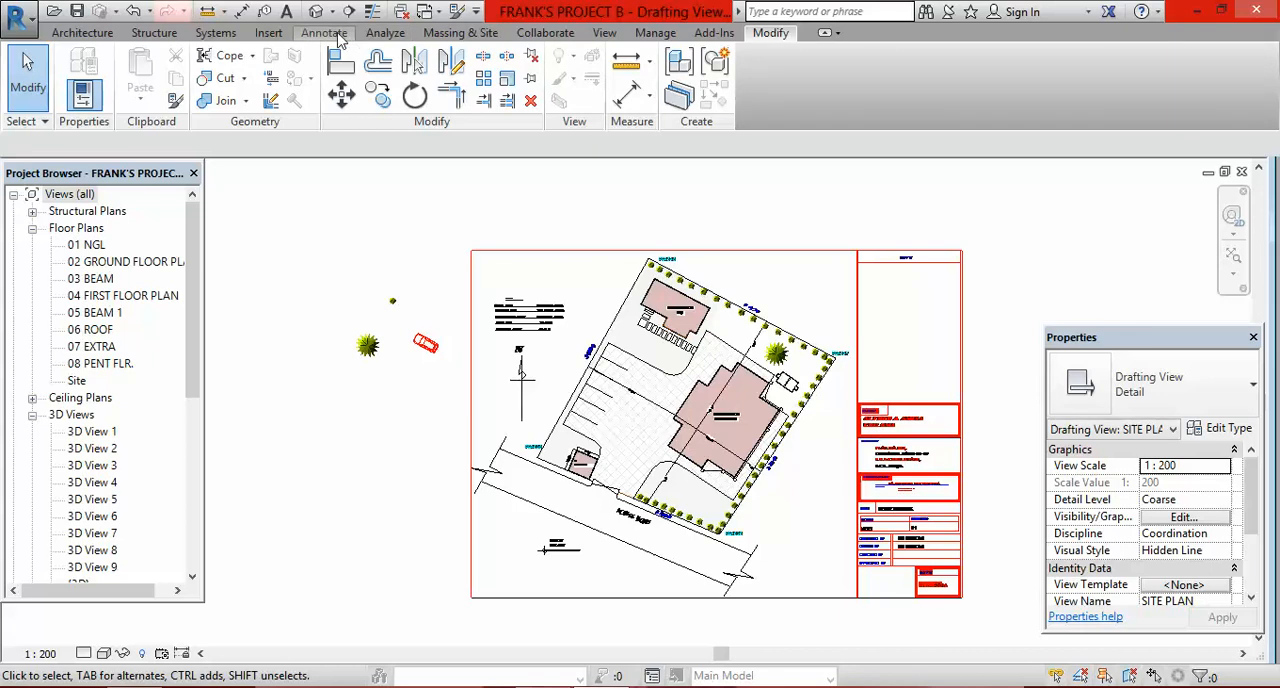
{"action": "left_click", "coordinate": [330, 33]}
{"action": "left_click", "coordinate": [455, 56]}
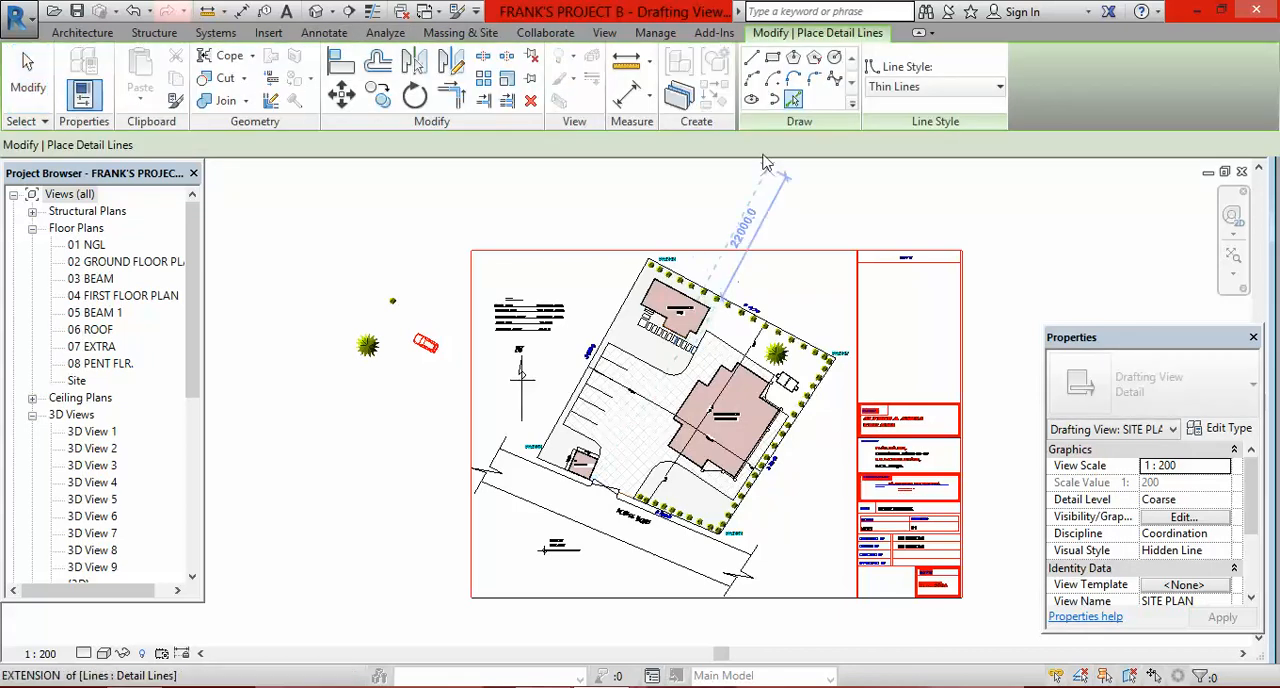
{"action": "scroll", "coordinate": [614, 382], "scroll_direction": "up", "scroll_amount": 3}
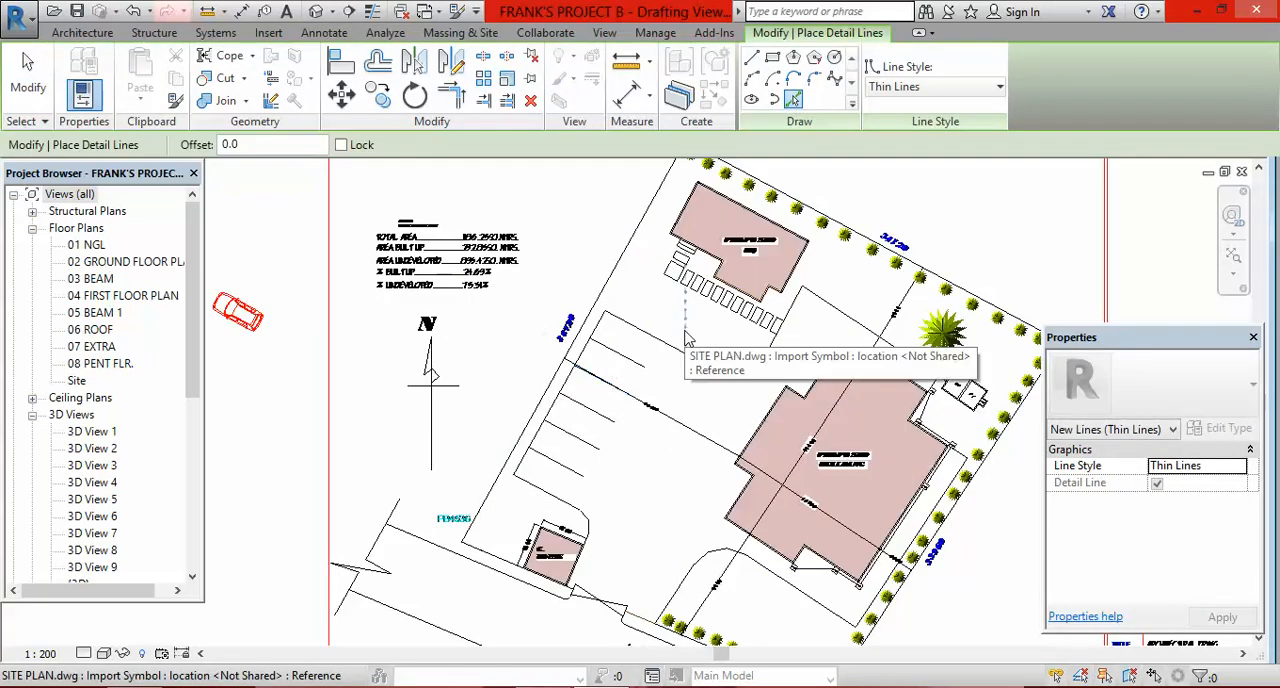
{"action": "scroll", "coordinate": [806, 263], "scroll_direction": "up", "scroll_amount": 5}
{"action": "scroll", "coordinate": [806, 263], "scroll_direction": "up", "scroll_amount": 4}
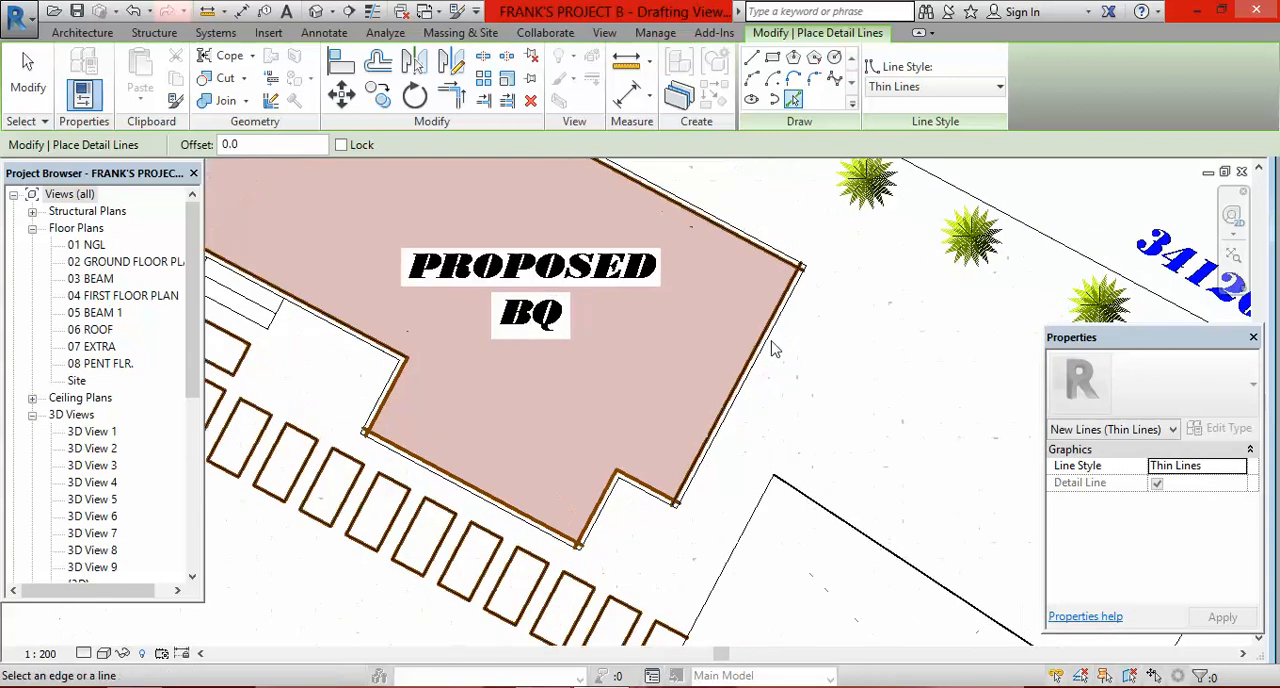
{"action": "scroll", "coordinate": [770, 300], "scroll_direction": "down", "scroll_amount": 2}
{"action": "scroll", "coordinate": [768, 396], "scroll_direction": "up", "scroll_amount": 4}
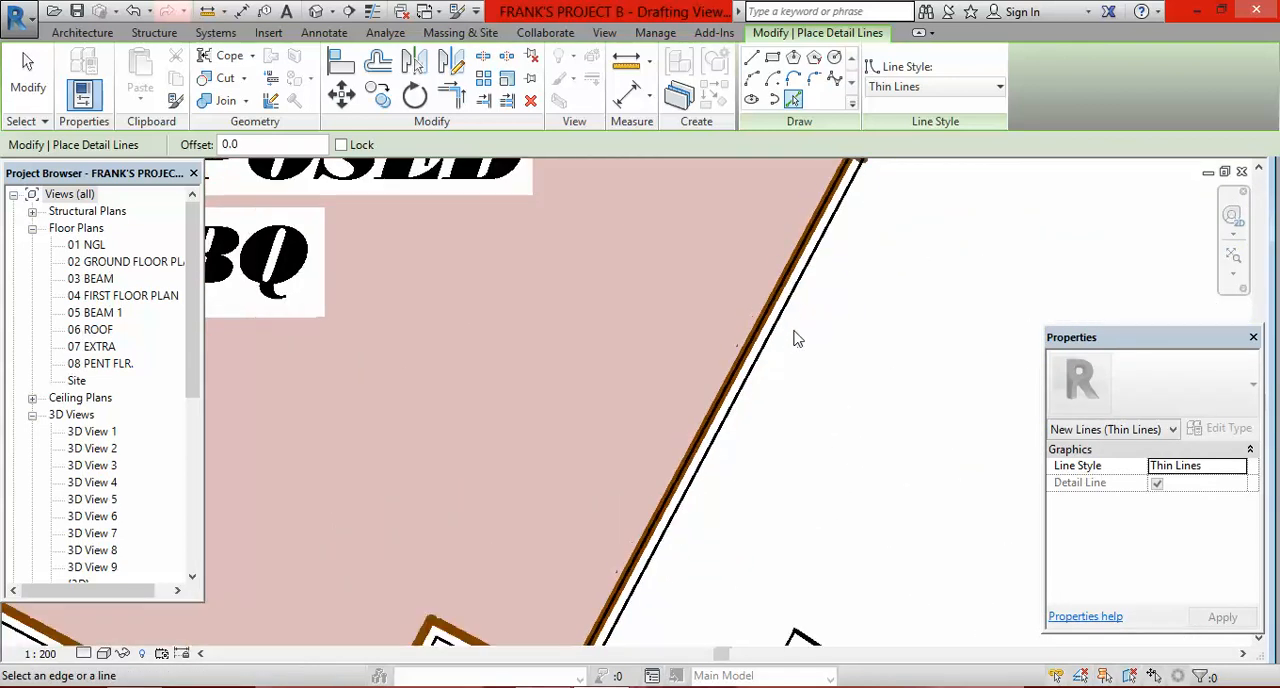
{"action": "scroll", "coordinate": [797, 337], "scroll_direction": "down", "scroll_amount": 6}
{"action": "scroll", "coordinate": [694, 434], "scroll_direction": "up", "scroll_amount": 6}
{"action": "left_click", "coordinate": [714, 408]}
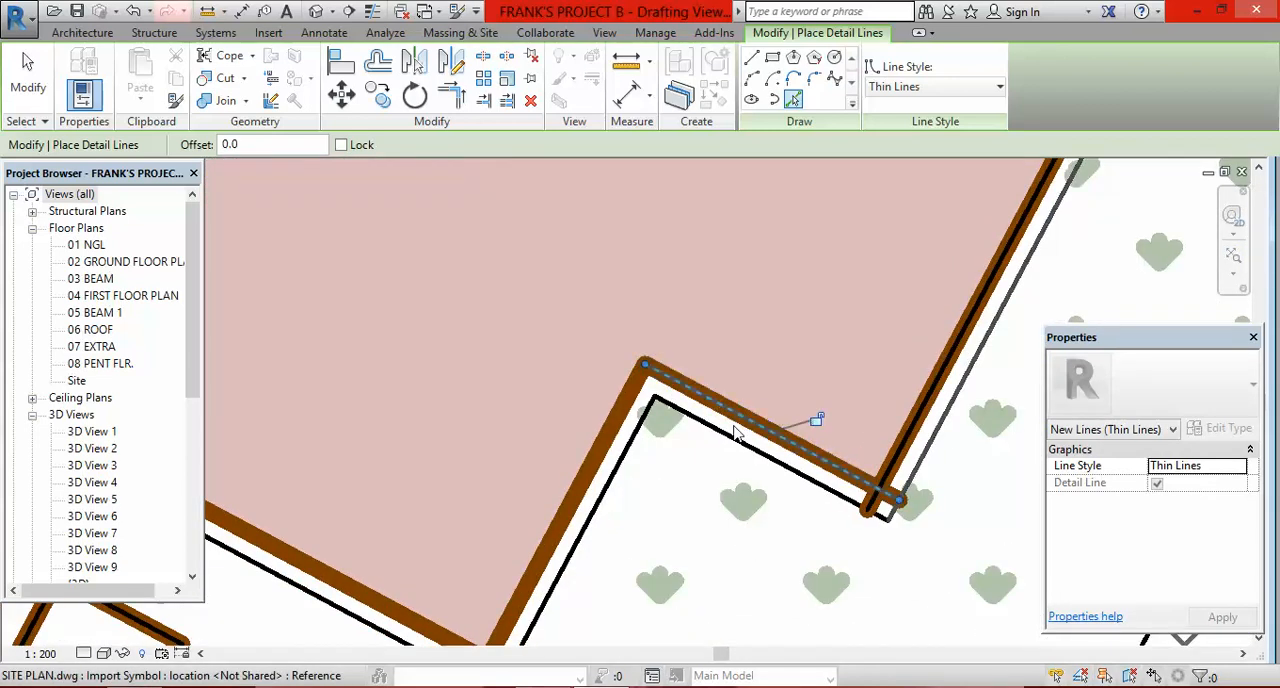
{"action": "left_click", "coordinate": [682, 418]}
{"action": "left_click", "coordinate": [622, 468]}
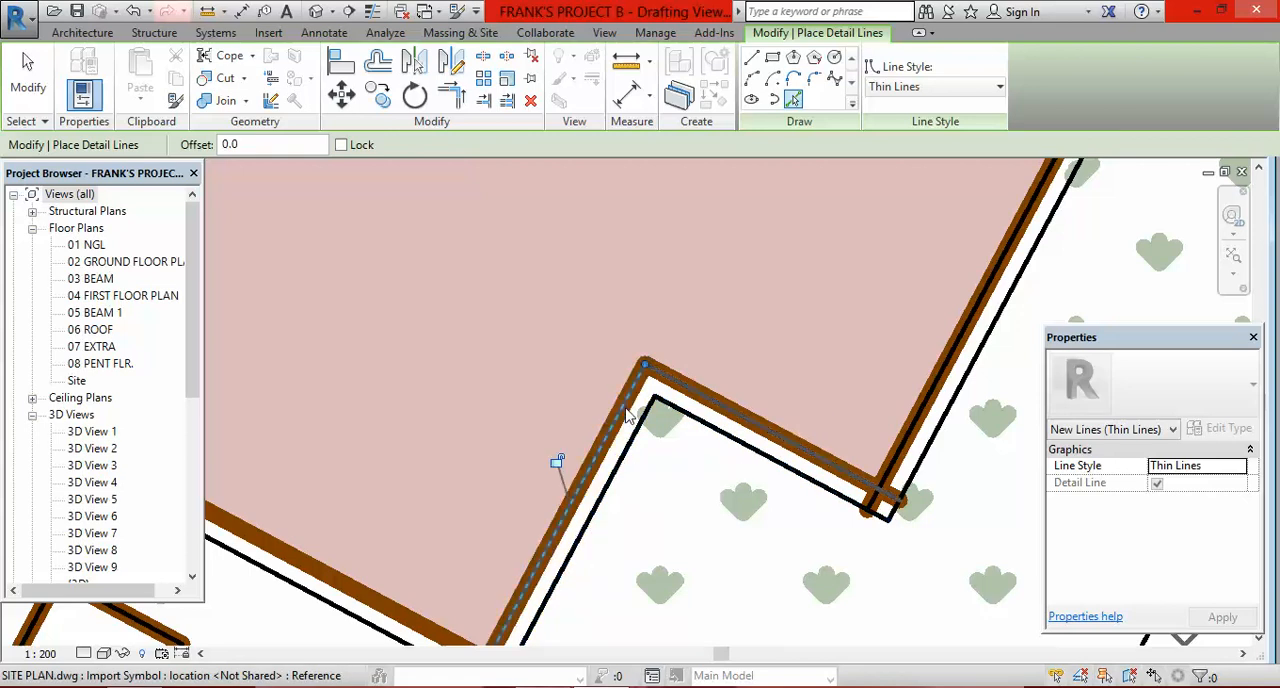
Step: Trace the PROPOSED BQ wall facing the paving slabs and its short return wall with picked detail lines
{"action": "scroll", "coordinate": [600, 430], "scroll_direction": "down", "scroll_amount": 3}
{"action": "scroll", "coordinate": [565, 437], "scroll_direction": "up", "scroll_amount": 3}
{"action": "scroll", "coordinate": [565, 437], "scroll_direction": "up", "scroll_amount": 2}
{"action": "left_click", "coordinate": [534, 428]}
{"action": "scroll", "coordinate": [701, 437], "scroll_direction": "down", "scroll_amount": 3}
{"action": "scroll", "coordinate": [549, 329], "scroll_direction": "up", "scroll_amount": 4}
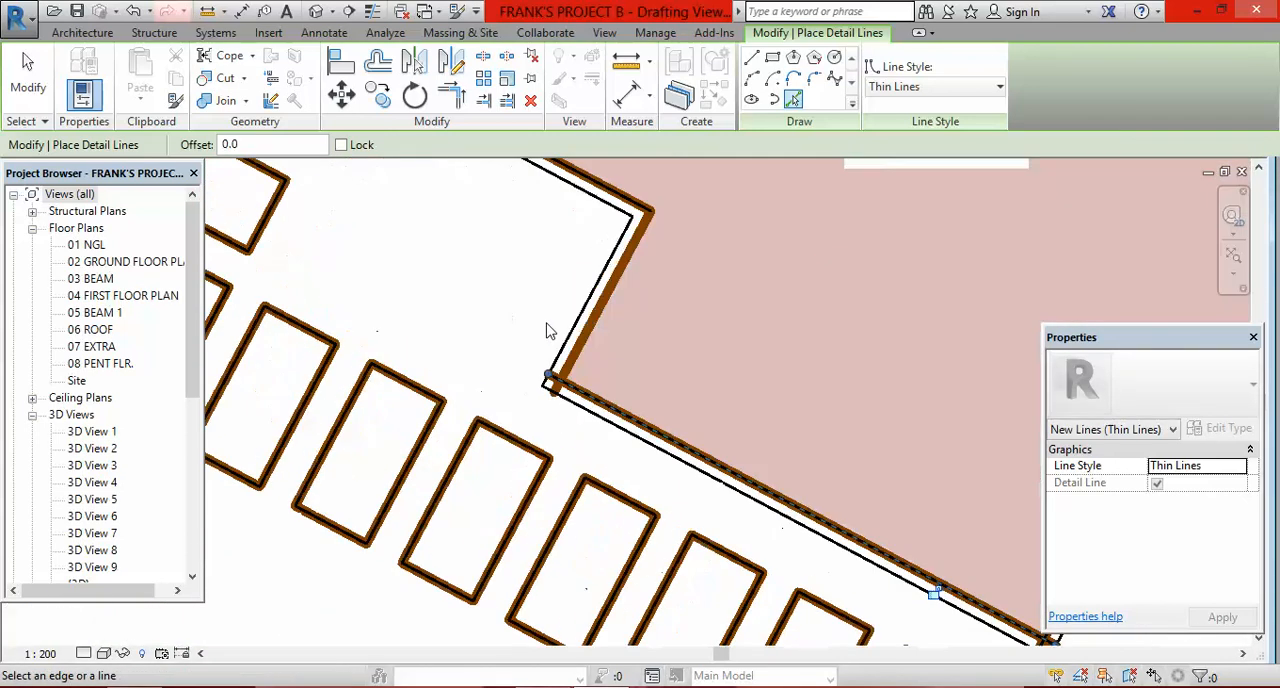
{"action": "scroll", "coordinate": [610, 400], "scroll_direction": "down", "scroll_amount": 3}
{"action": "scroll", "coordinate": [660, 385], "scroll_direction": "up", "scroll_amount": 4}
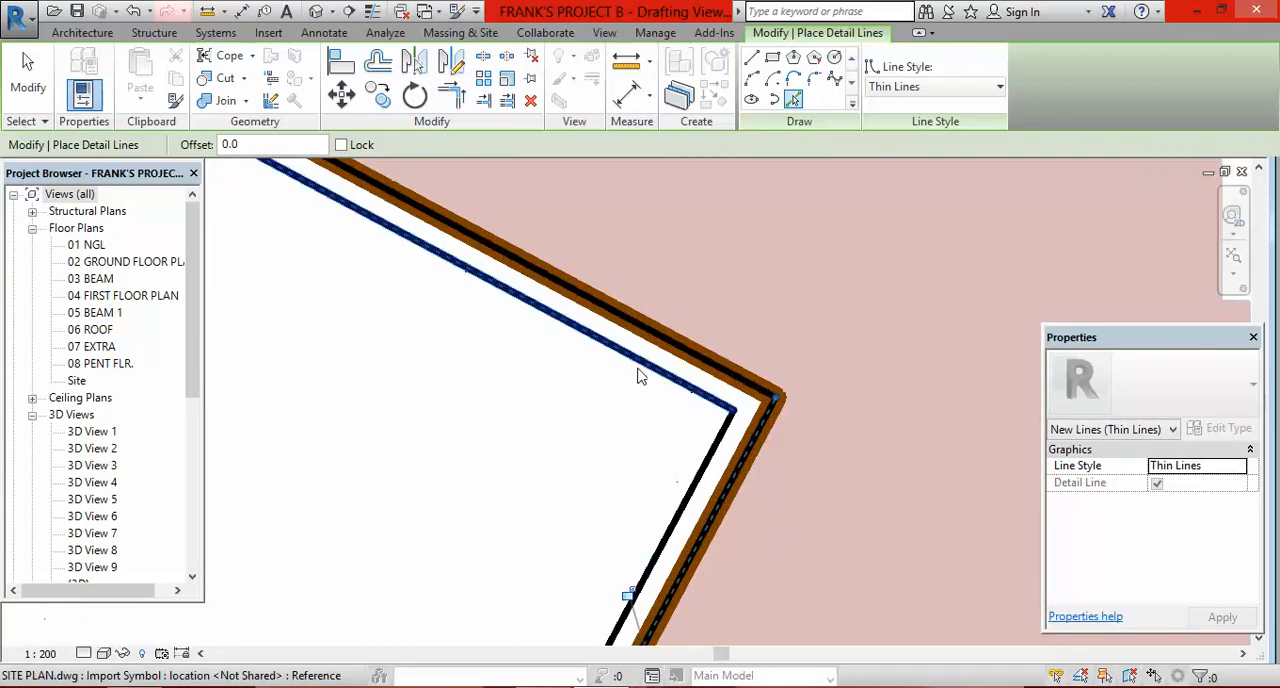
Step: Examine the row of paving slabs beside the BQ and the parking bay lines for untraced edges
{"action": "scroll", "coordinate": [608, 326], "scroll_direction": "down", "scroll_amount": 2}
{"action": "scroll", "coordinate": [586, 311], "scroll_direction": "up", "scroll_amount": 2}
{"action": "scroll", "coordinate": [623, 309], "scroll_direction": "down", "scroll_amount": 2}
{"action": "scroll", "coordinate": [645, 300], "scroll_direction": "down", "scroll_amount": 3}
{"action": "scroll", "coordinate": [660, 340], "scroll_direction": "up", "scroll_amount": 4}
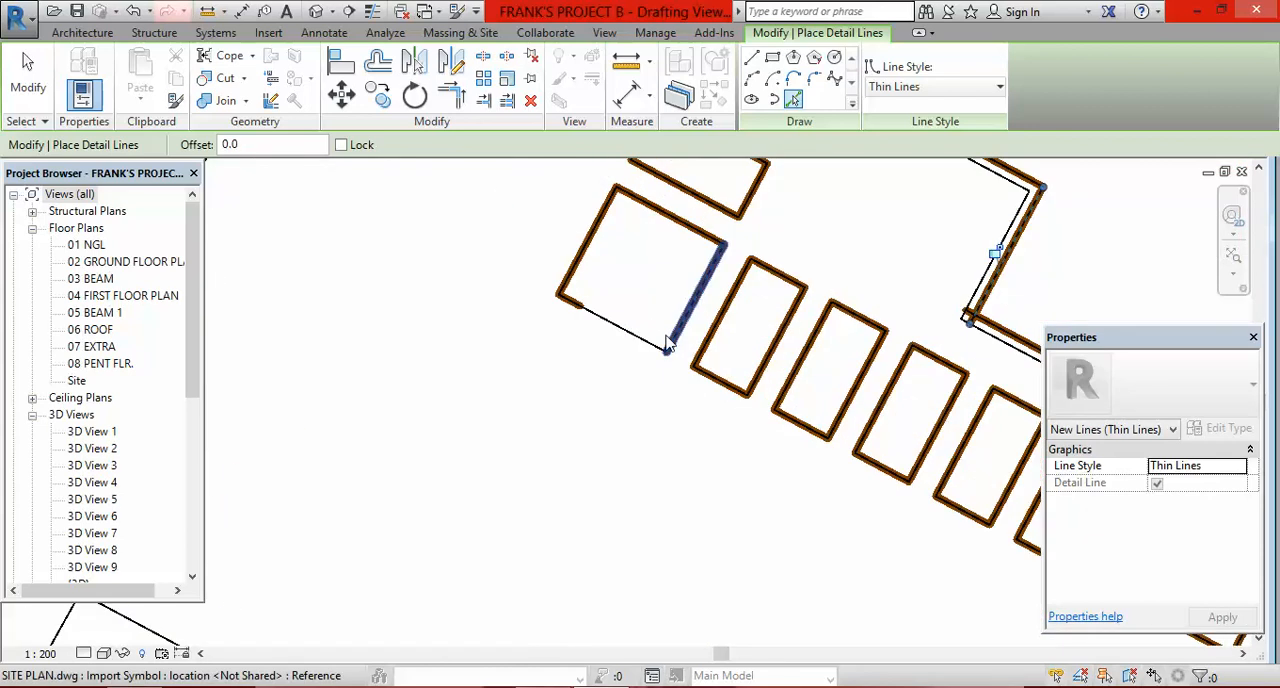
{"action": "scroll", "coordinate": [570, 340], "scroll_direction": "down", "scroll_amount": 3}
{"action": "scroll", "coordinate": [937, 443], "scroll_direction": "up", "scroll_amount": 3}
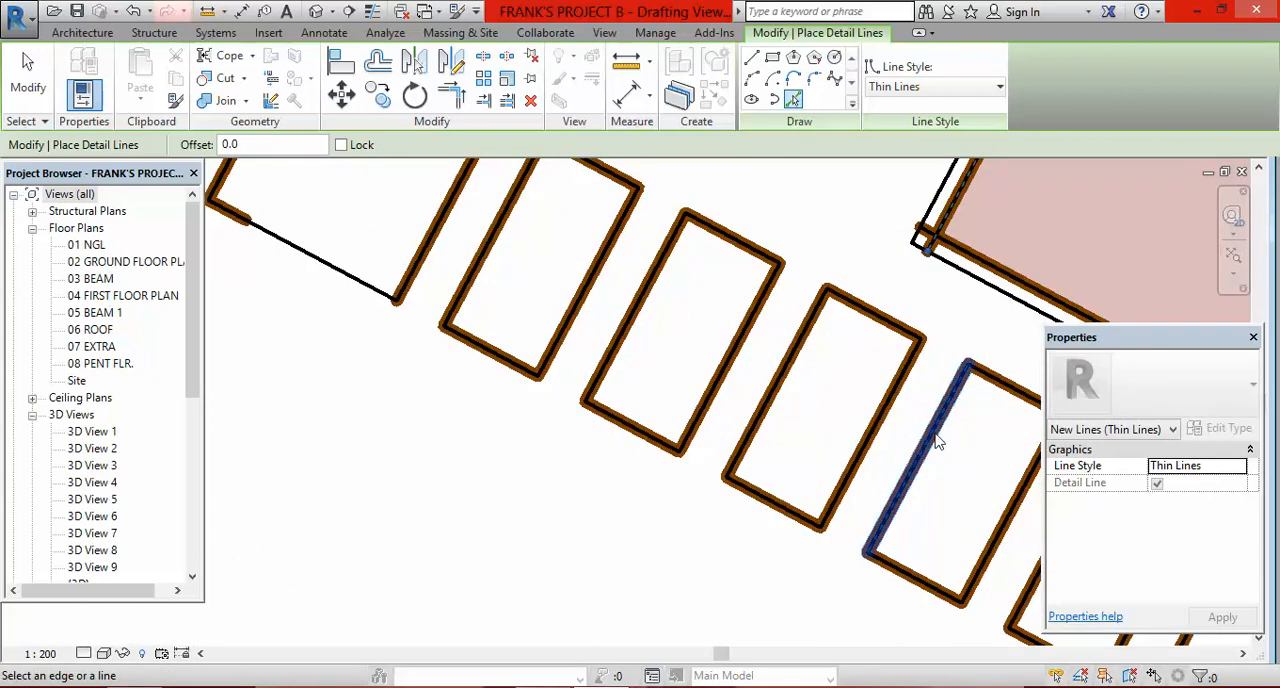
{"action": "scroll", "coordinate": [549, 371], "scroll_direction": "down", "scroll_amount": 2}
{"action": "scroll", "coordinate": [845, 510], "scroll_direction": "up", "scroll_amount": 3}
{"action": "scroll", "coordinate": [551, 343], "scroll_direction": "down", "scroll_amount": 3}
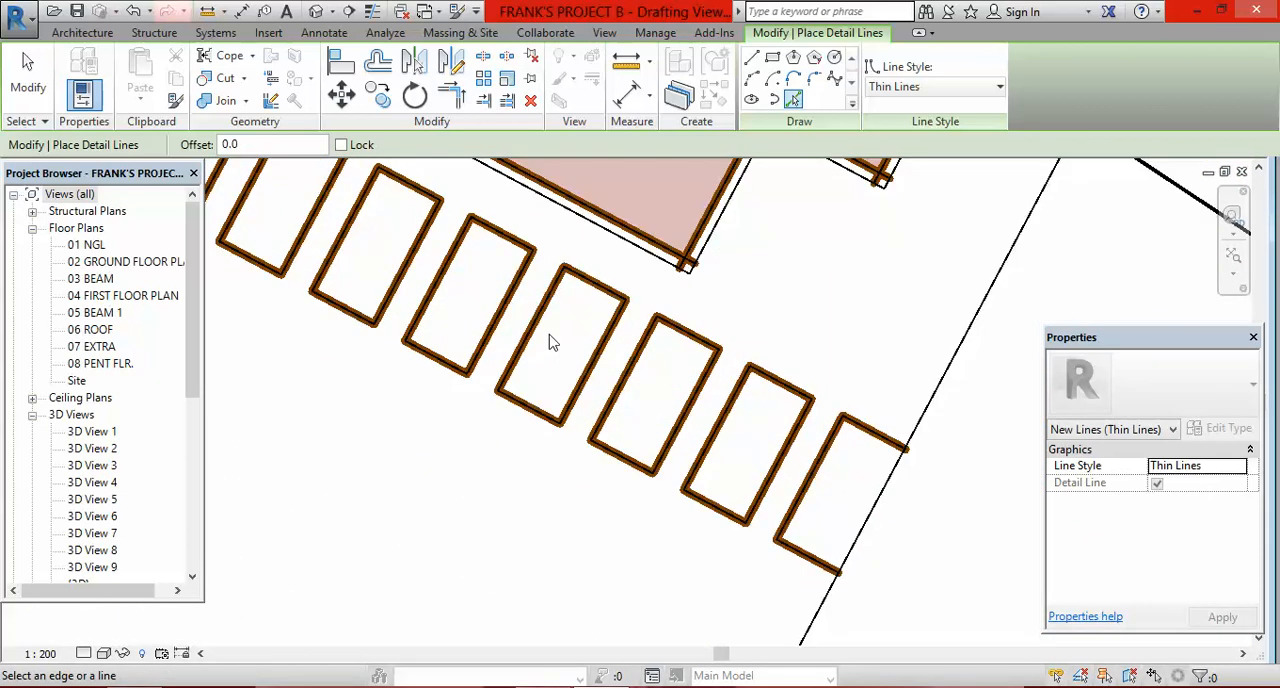
{"action": "scroll", "coordinate": [645, 325], "scroll_direction": "up", "scroll_amount": 2}
{"action": "scroll", "coordinate": [645, 325], "scroll_direction": "down", "scroll_amount": 4}
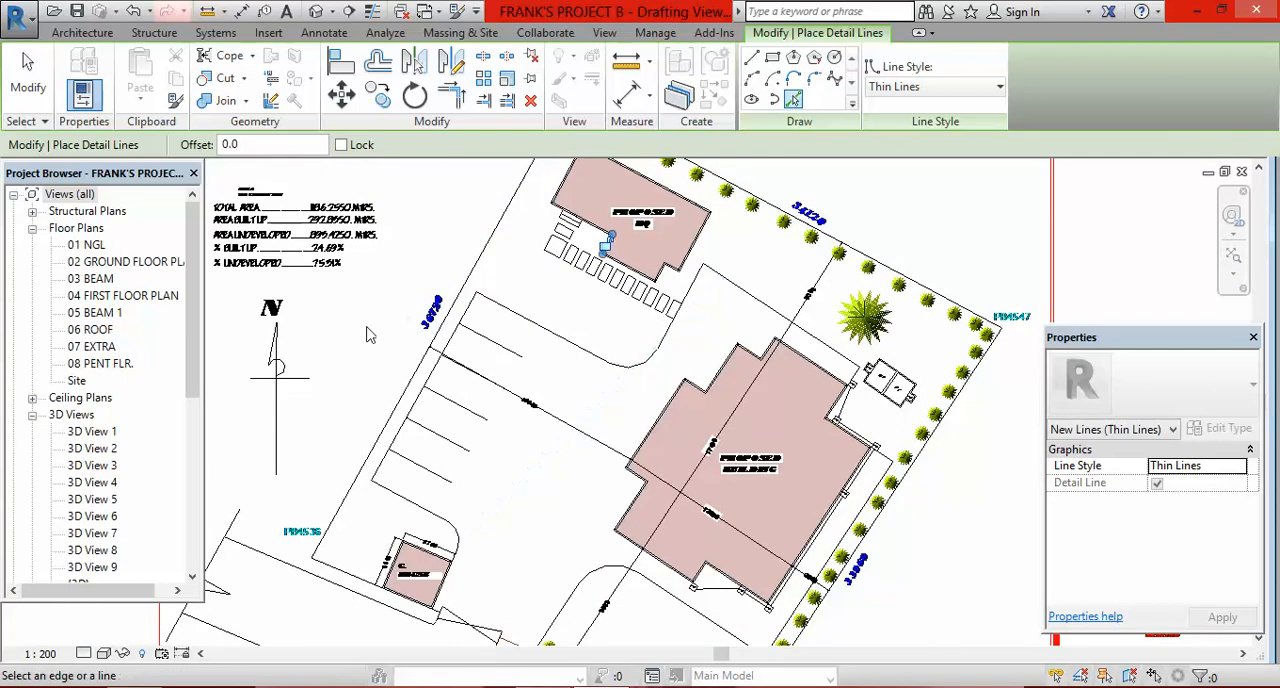
{"action": "scroll", "coordinate": [490, 295], "scroll_direction": "up", "scroll_amount": 5}
{"action": "scroll", "coordinate": [443, 258], "scroll_direction": "up", "scroll_amount": 5}
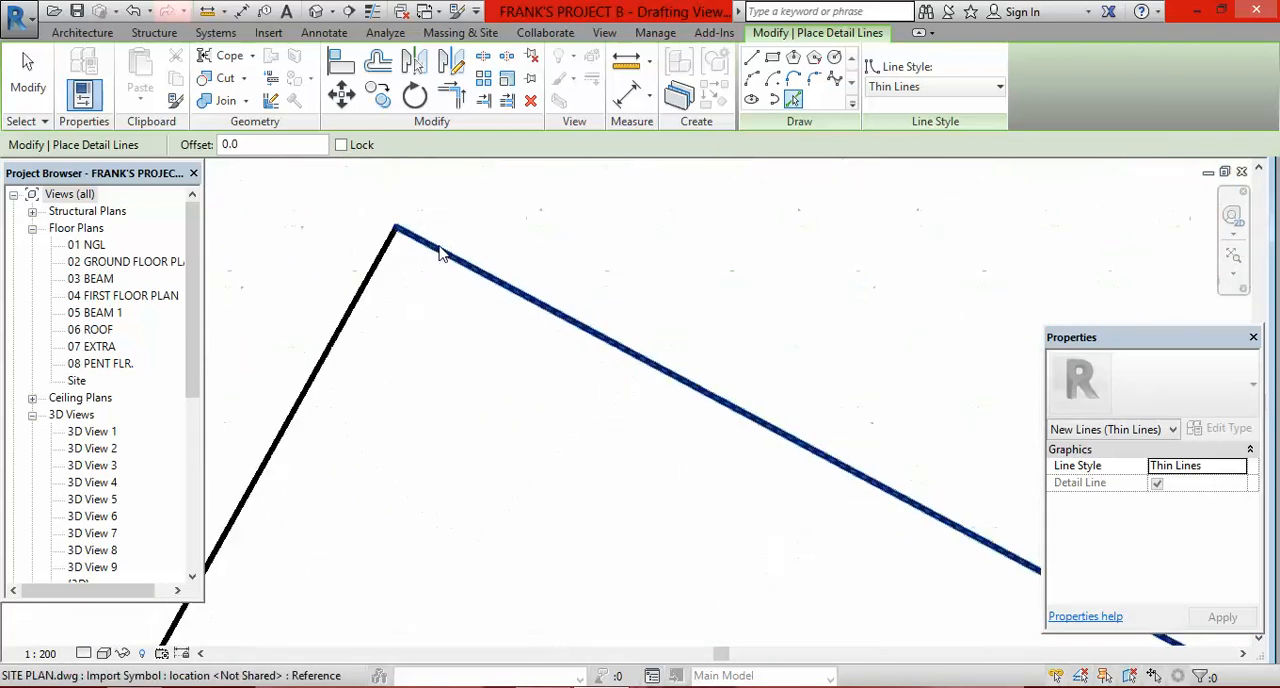
{"action": "scroll", "coordinate": [425, 252], "scroll_direction": "down", "scroll_amount": 7}
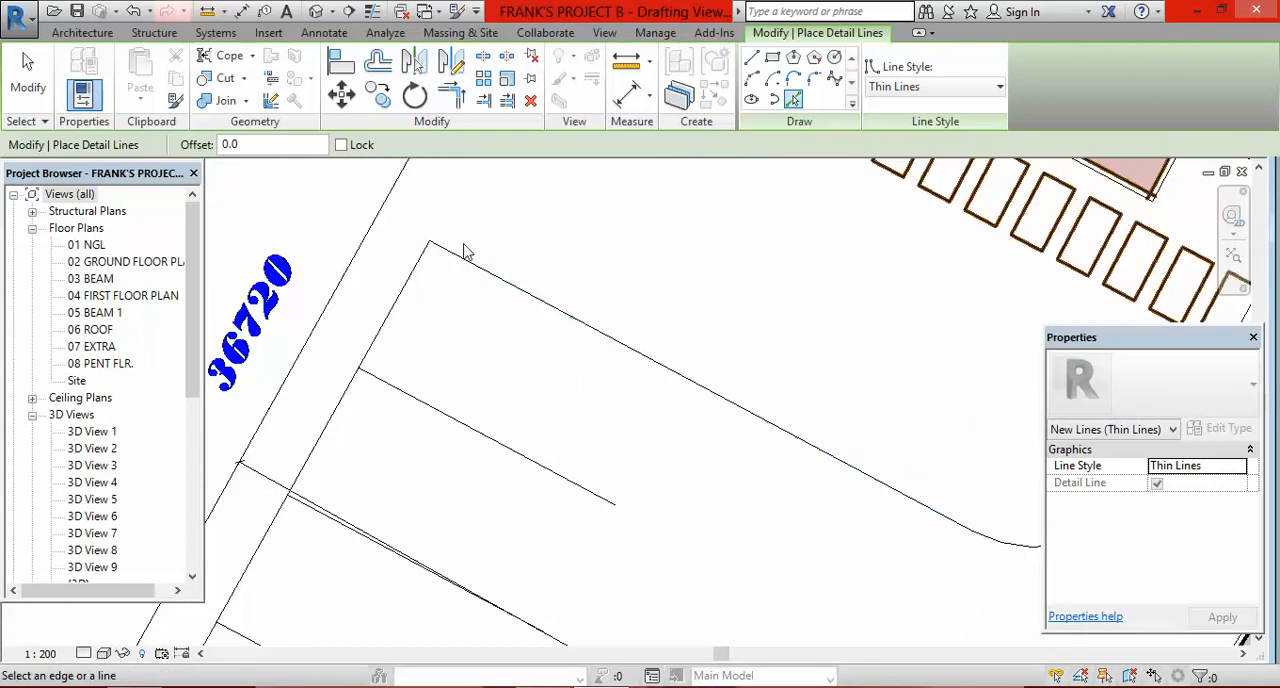
Step: Trace the PROPOSED BUILDING's upper wall facing the palm tree and the adjoining short return wall with picked detail lines
{"action": "scroll", "coordinate": [795, 375], "scroll_direction": "up", "scroll_amount": 6}
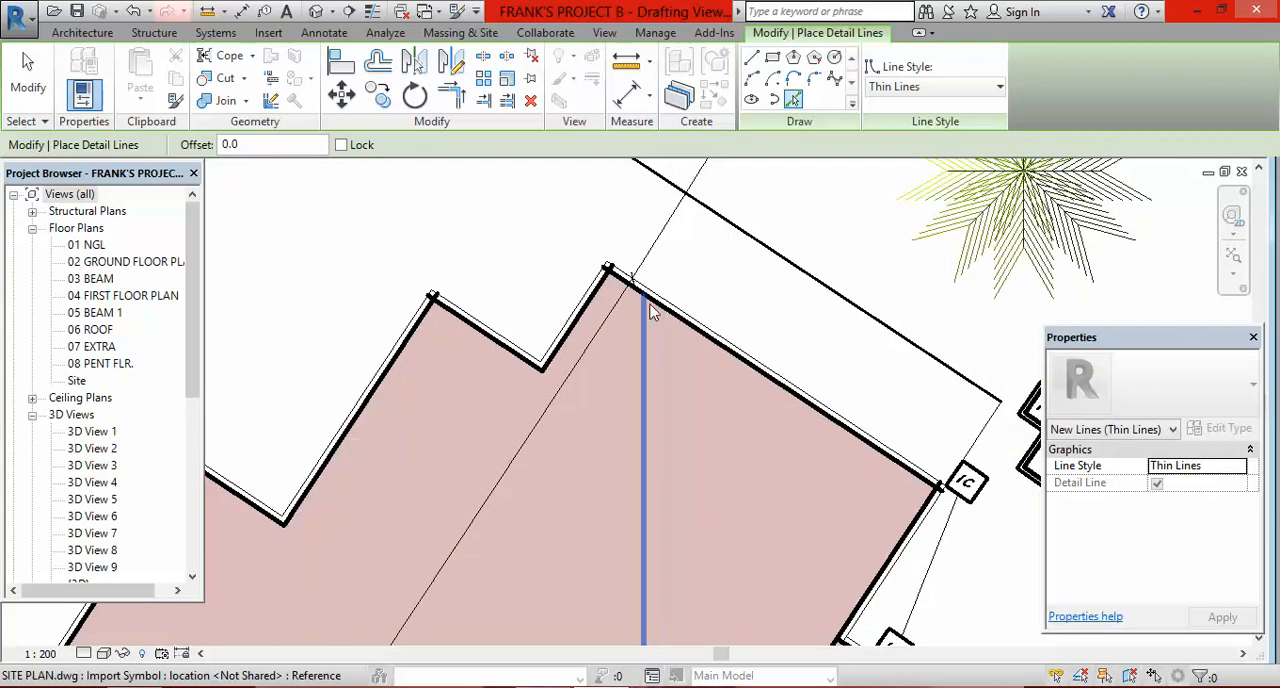
{"action": "left_click", "coordinate": [640, 256]}
{"action": "left_click", "coordinate": [631, 279]}
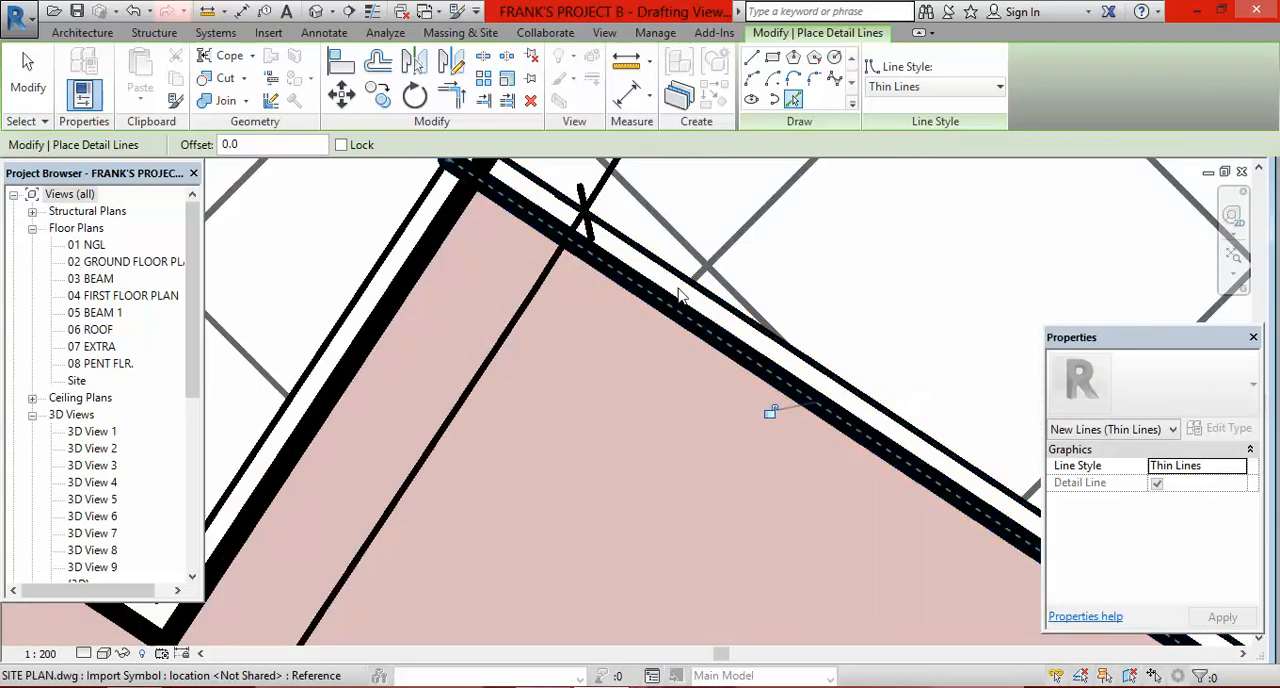
{"action": "scroll", "coordinate": [679, 288], "scroll_direction": "down", "scroll_amount": 2}
{"action": "scroll", "coordinate": [570, 268], "scroll_direction": "up", "scroll_amount": 2}
{"action": "scroll", "coordinate": [565, 252], "scroll_direction": "down", "scroll_amount": 1}
{"action": "left_click", "coordinate": [566, 265]}
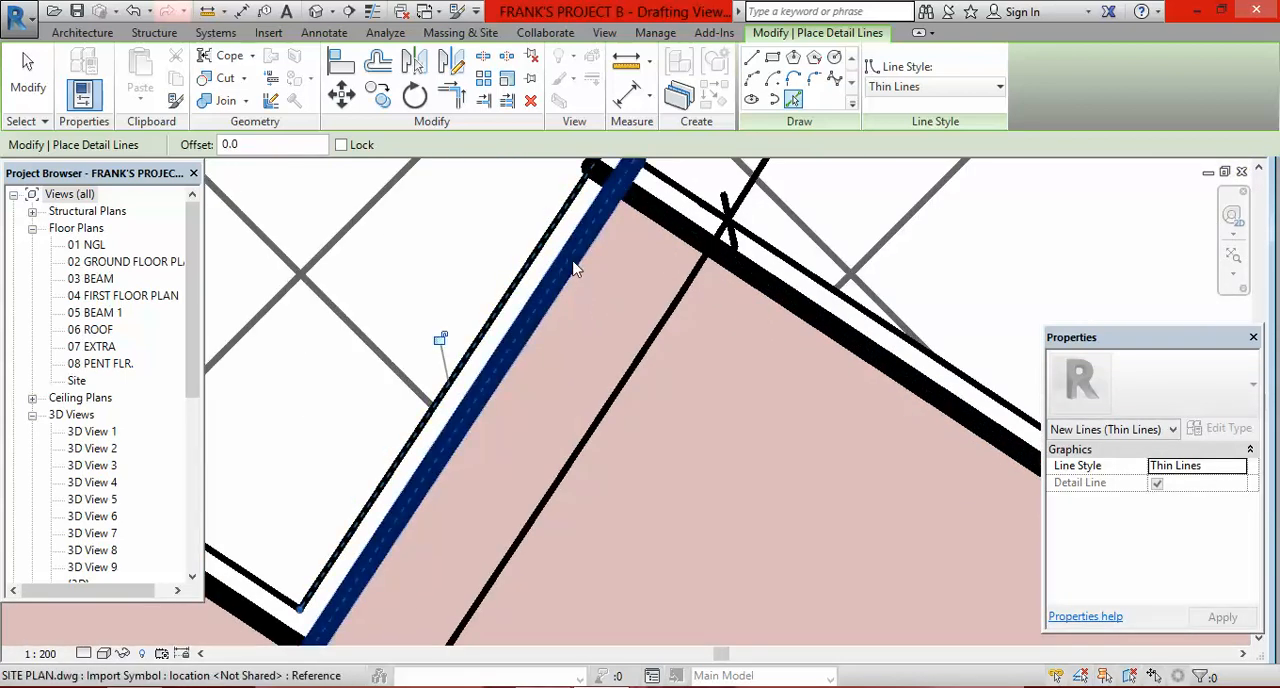
Step: Trace the lower edge of the PROPOSED BUILDING's upper step and the next slanted wall with picked detail lines
{"action": "scroll", "coordinate": [560, 280], "scroll_direction": "down", "scroll_amount": 3}
{"action": "scroll", "coordinate": [547, 294], "scroll_direction": "up", "scroll_amount": 4}
{"action": "left_click", "coordinate": [471, 291]}
{"action": "left_click", "coordinate": [458, 302]}
{"action": "scroll", "coordinate": [704, 325], "scroll_direction": "down", "scroll_amount": 4}
{"action": "scroll", "coordinate": [516, 320], "scroll_direction": "up", "scroll_amount": 3}
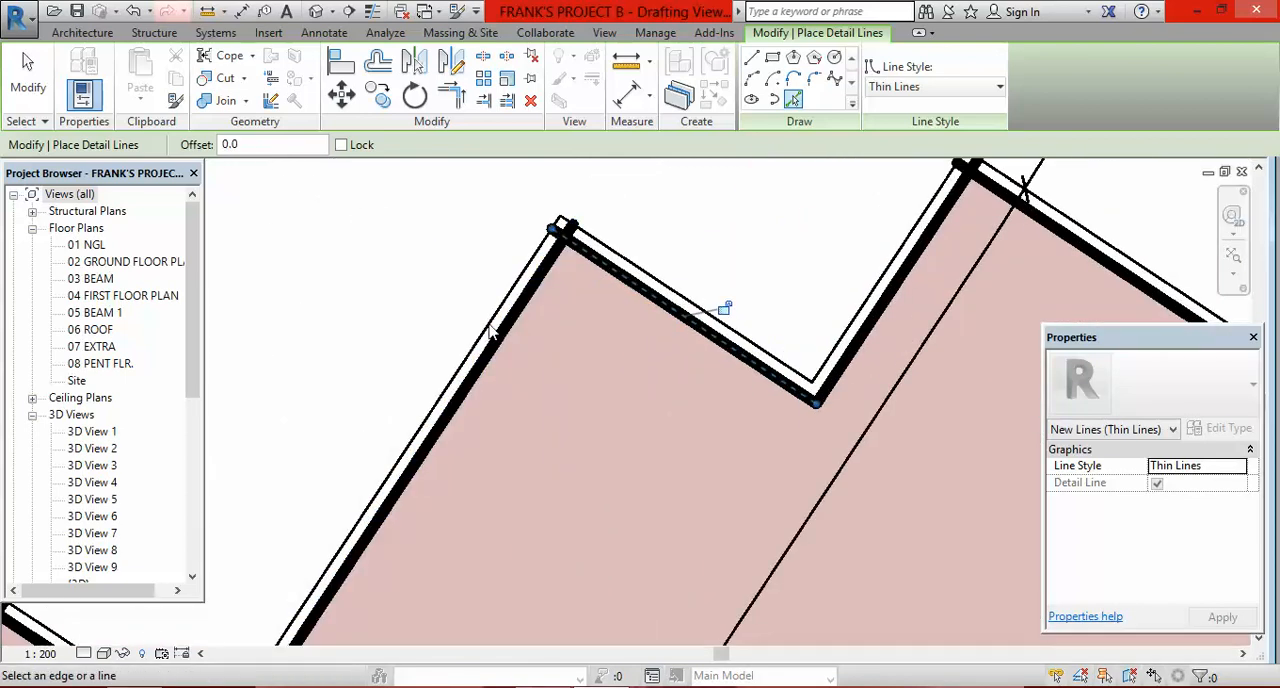
{"action": "left_click", "coordinate": [492, 334]}
Step: Trace the short wall of the PROPOSED BUILDING's second step and the long wall facing the parking area
{"action": "scroll", "coordinate": [728, 335], "scroll_direction": "down", "scroll_amount": 5}
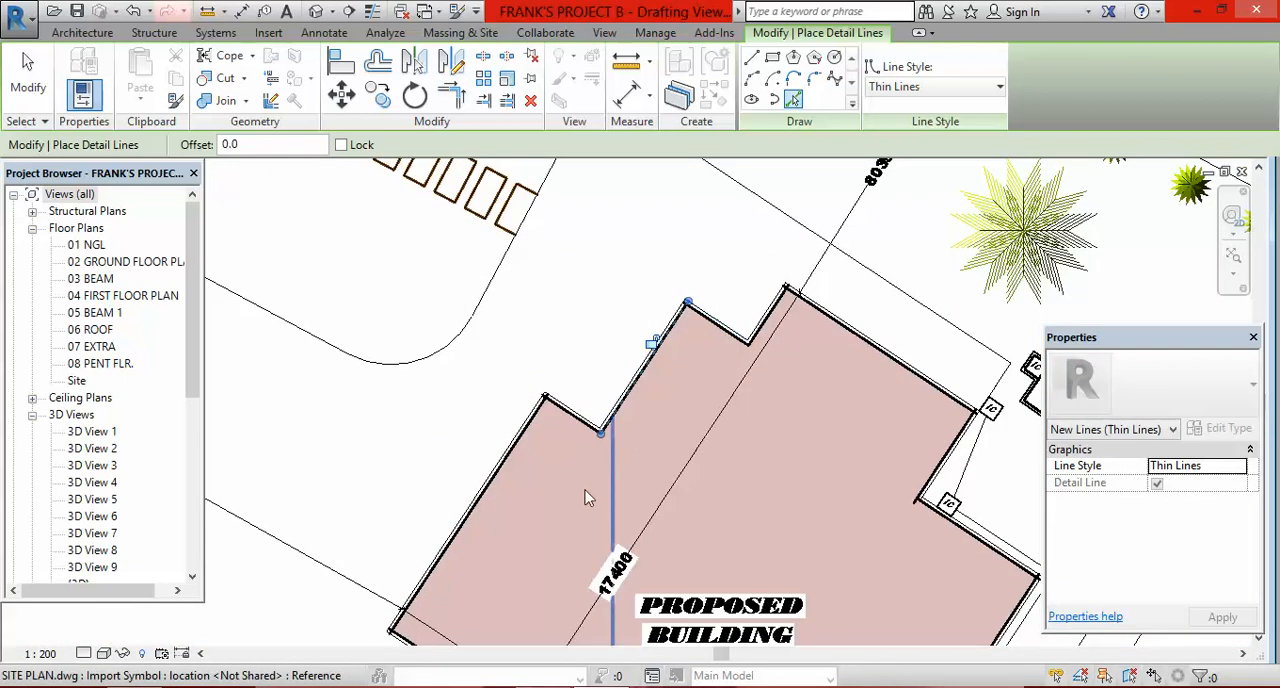
{"action": "scroll", "coordinate": [570, 420], "scroll_direction": "up", "scroll_amount": 6}
{"action": "left_click", "coordinate": [577, 389]}
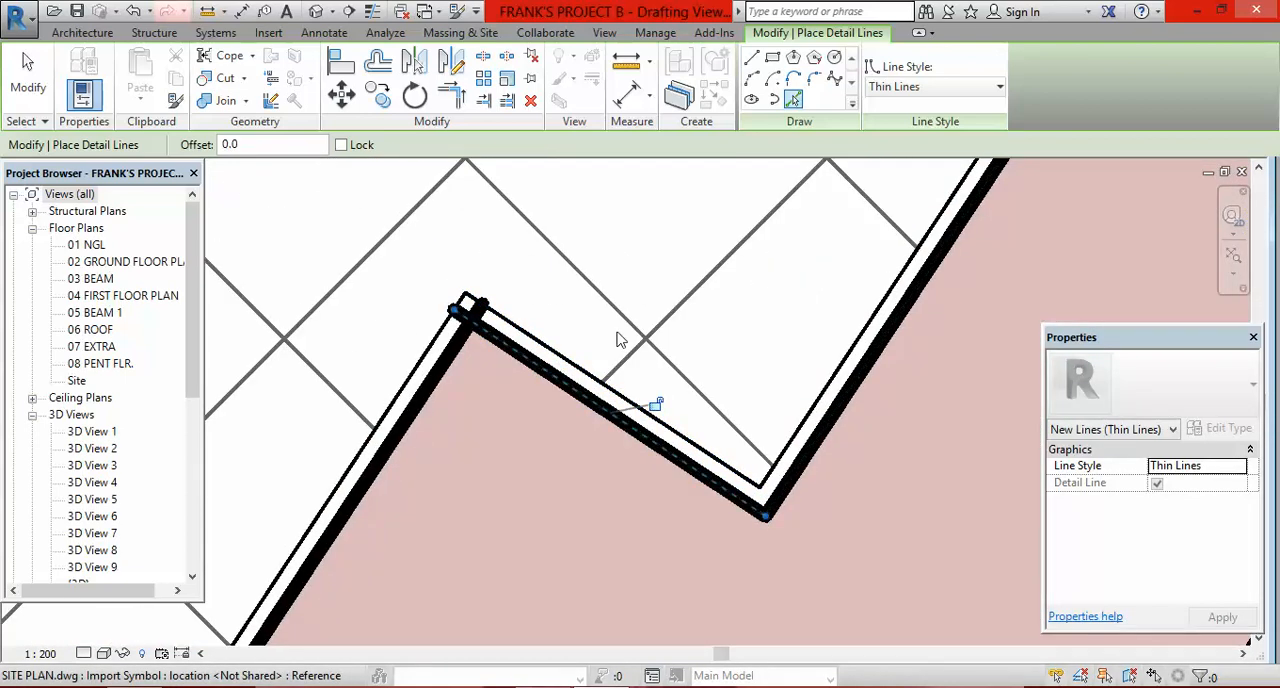
{"action": "scroll", "coordinate": [650, 322], "scroll_direction": "down", "scroll_amount": 2}
{"action": "scroll", "coordinate": [511, 394], "scroll_direction": "up", "scroll_amount": 2}
{"action": "left_click", "coordinate": [508, 402]}
{"action": "scroll", "coordinate": [550, 298], "scroll_direction": "down", "scroll_amount": 1}
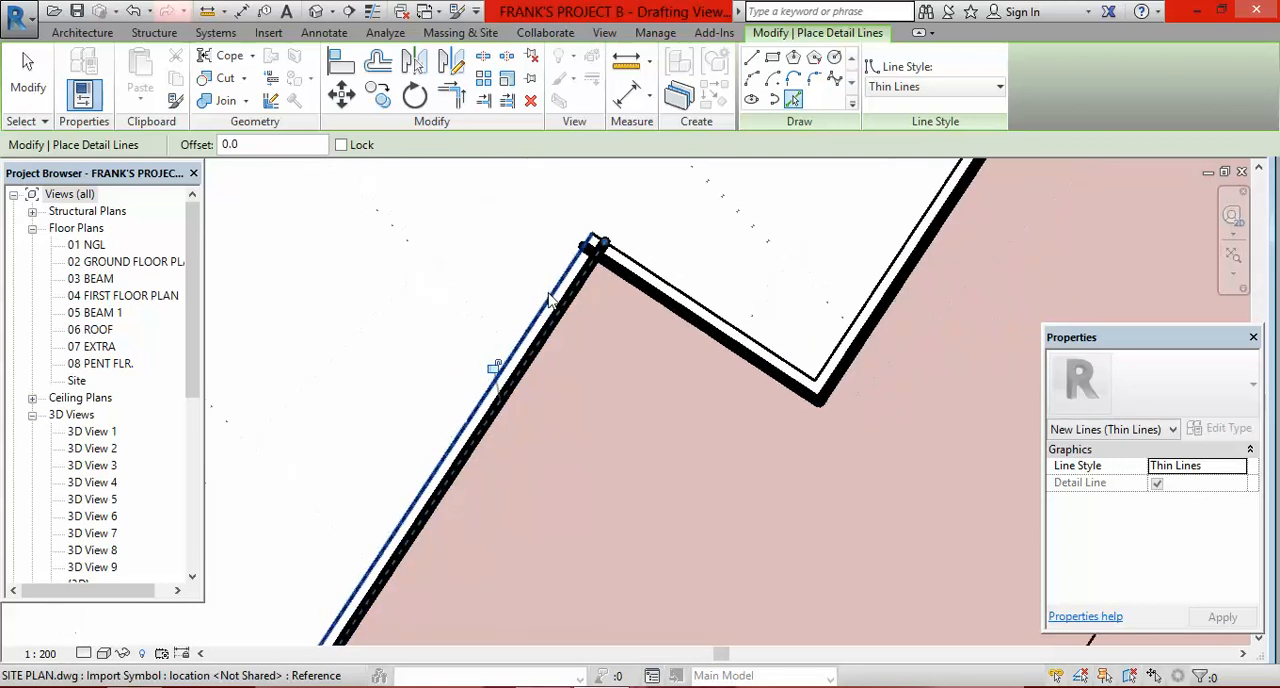
Step: Trace the PROPOSED BUILDING's short step wall beside the 13500 dimension and the adjoining wall running down toward the access road
{"action": "scroll", "coordinate": [549, 298], "scroll_direction": "down", "scroll_amount": 5}
{"action": "scroll", "coordinate": [470, 430], "scroll_direction": "up", "scroll_amount": 6}
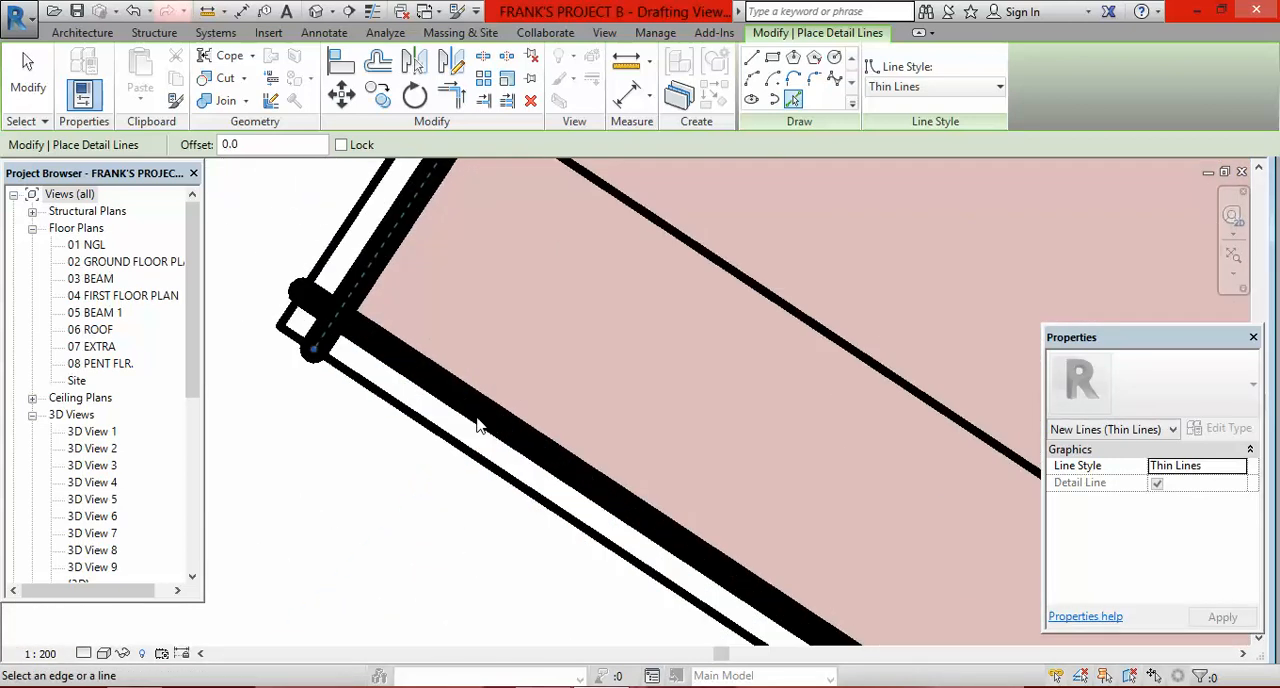
{"action": "left_click", "coordinate": [472, 420]}
{"action": "scroll", "coordinate": [488, 325], "scroll_direction": "down", "scroll_amount": 6}
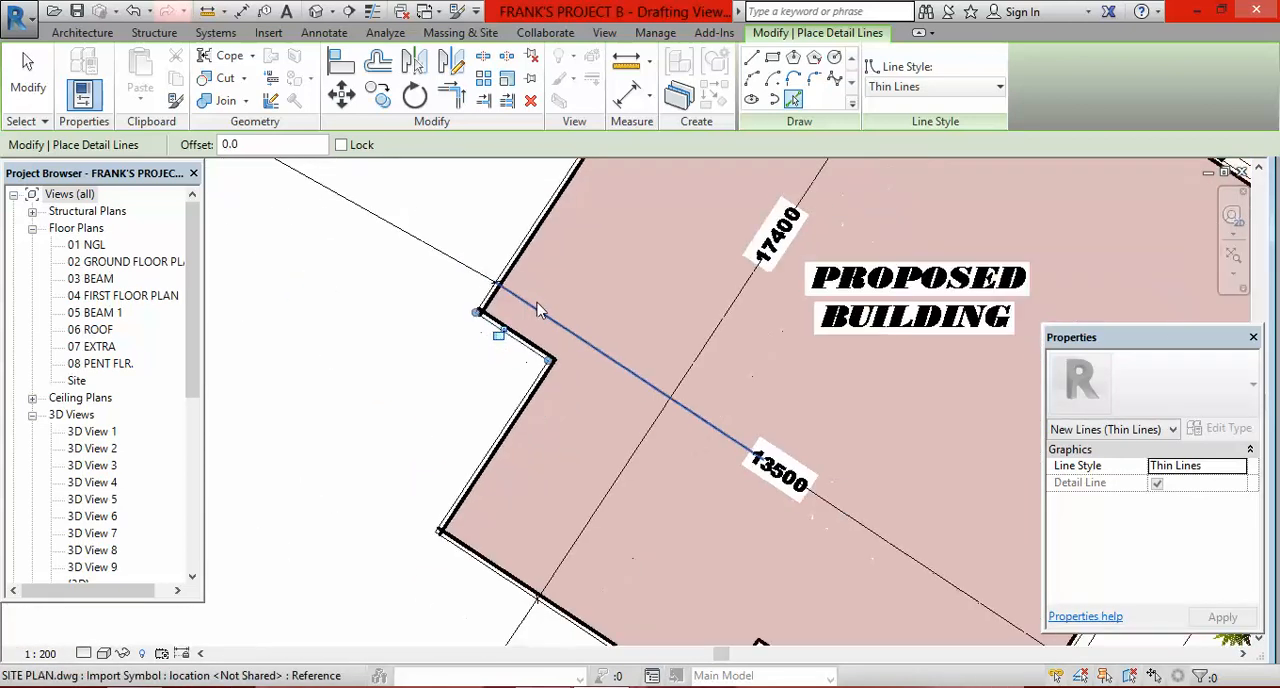
{"action": "scroll", "coordinate": [537, 310], "scroll_direction": "down", "scroll_amount": 2}
{"action": "scroll", "coordinate": [520, 385], "scroll_direction": "up", "scroll_amount": 4}
{"action": "scroll", "coordinate": [497, 345], "scroll_direction": "up", "scroll_amount": 3}
{"action": "left_click", "coordinate": [493, 320]}
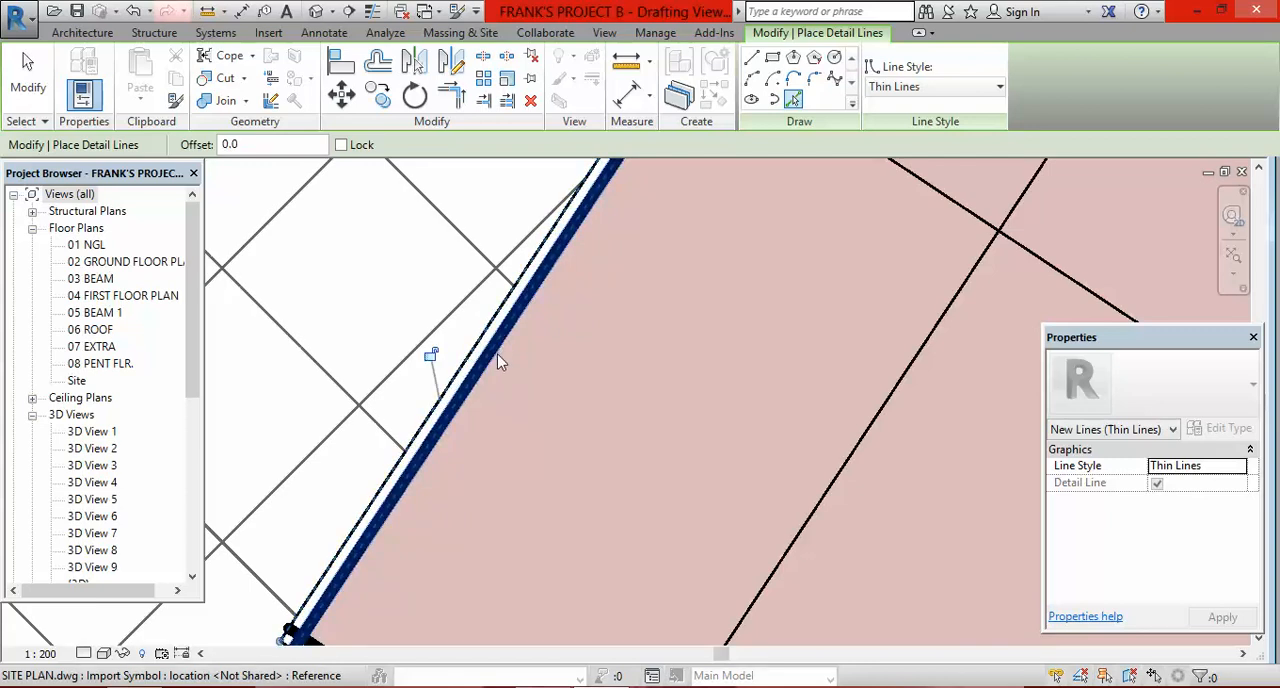
Step: Trace the PROPOSED BUILDING's wall facing the access road and the short side wall of the recess next to the IC chamber
{"action": "scroll", "coordinate": [486, 360], "scroll_direction": "down", "scroll_amount": 4}
{"action": "scroll", "coordinate": [505, 410], "scroll_direction": "up", "scroll_amount": 4}
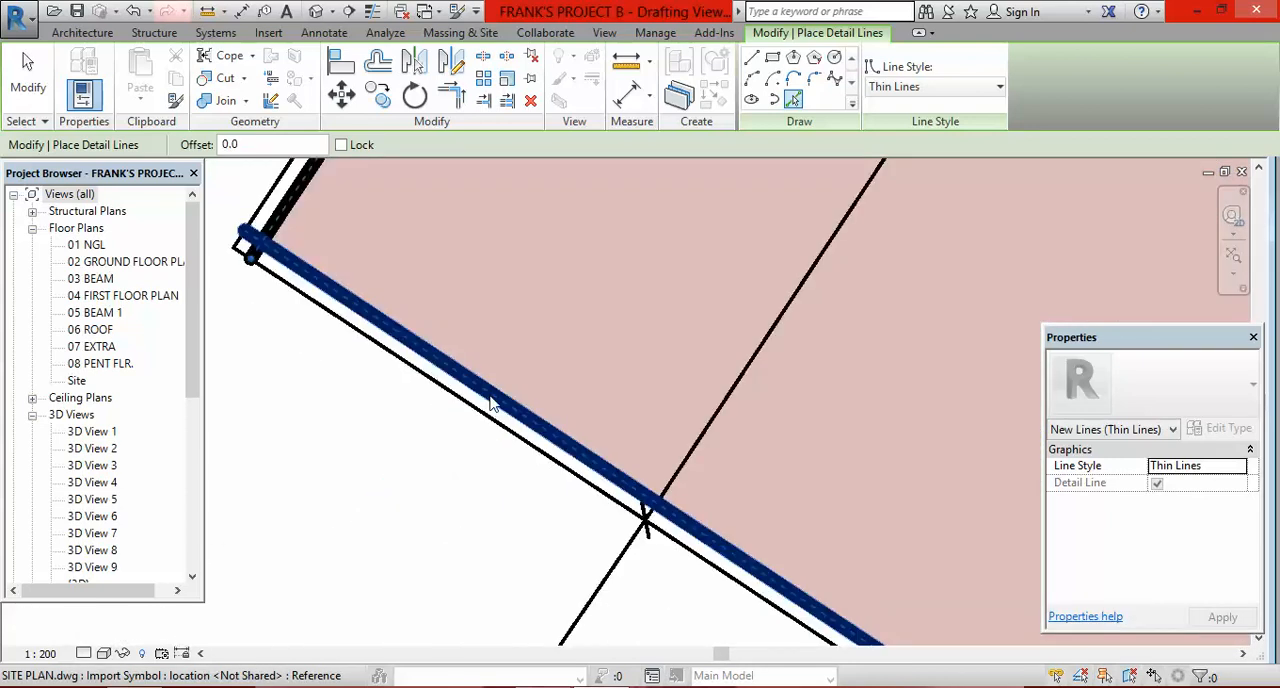
{"action": "left_click", "coordinate": [490, 403]}
{"action": "scroll", "coordinate": [478, 395], "scroll_direction": "down", "scroll_amount": 5}
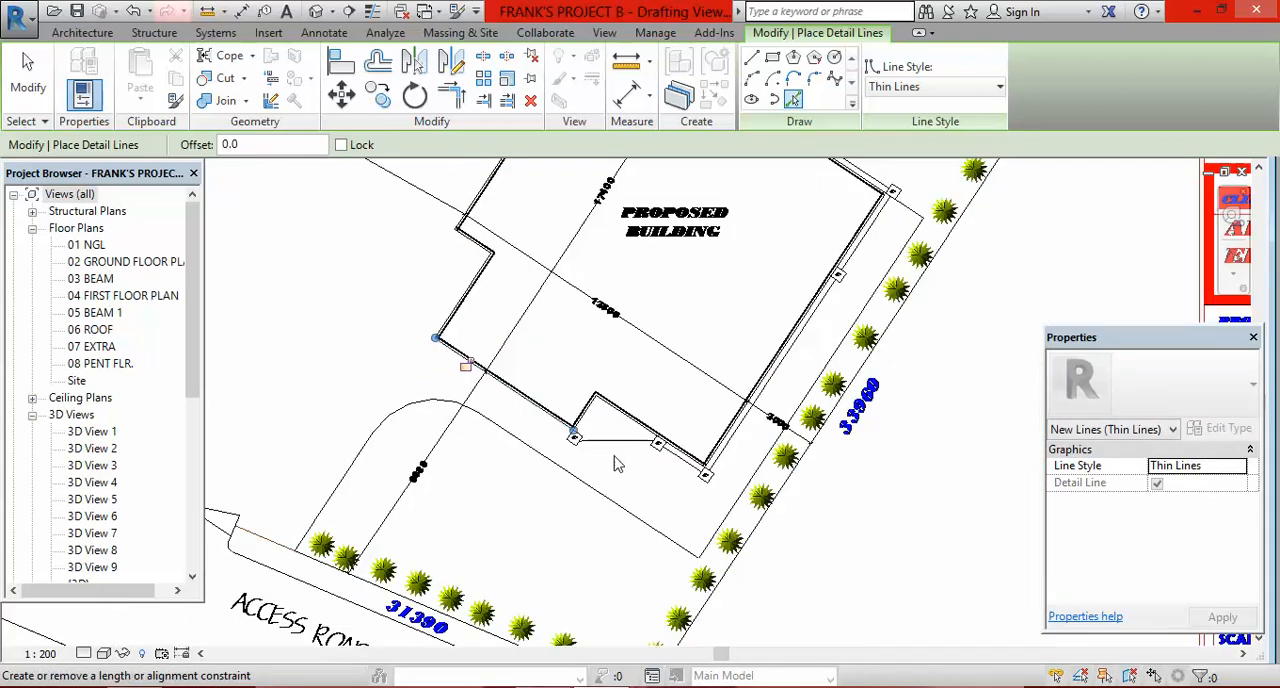
{"action": "scroll", "coordinate": [617, 464], "scroll_direction": "up", "scroll_amount": 5}
{"action": "left_click", "coordinate": [470, 304]}
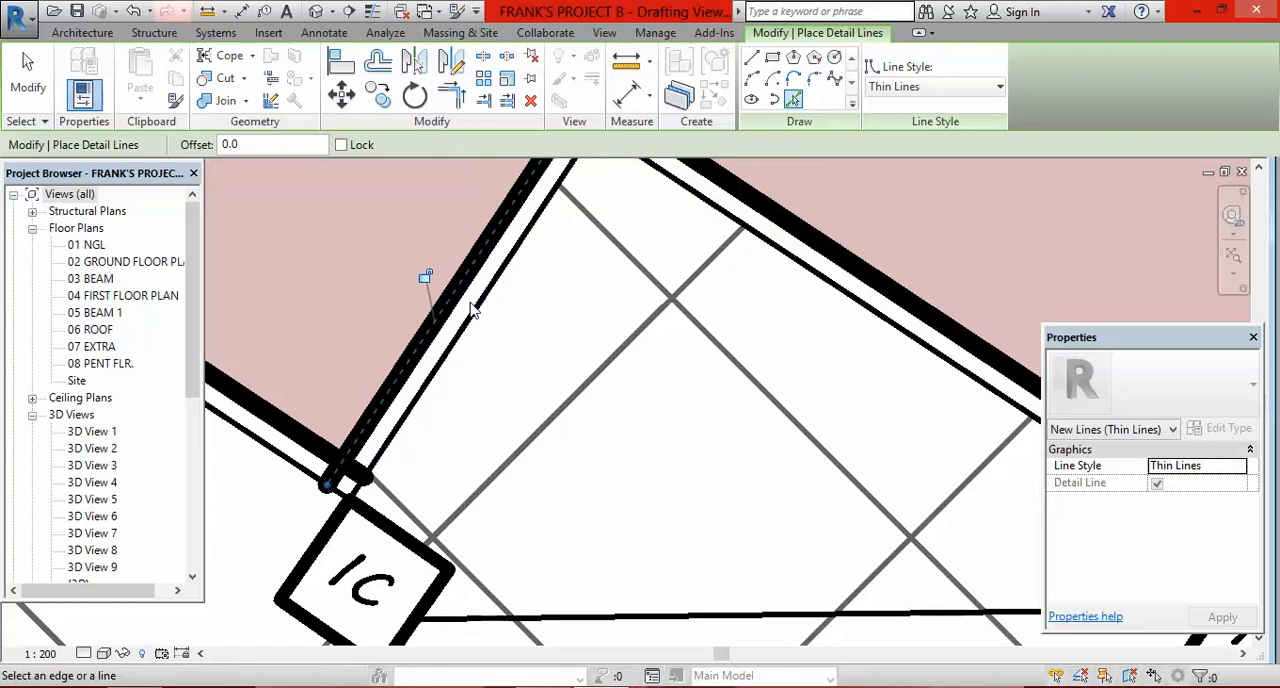
Step: Trace the recess's inner wall and the PROPOSED BUILDING's long wall facing the boundary trees with picked detail lines
{"action": "scroll", "coordinate": [651, 346], "scroll_direction": "down", "scroll_amount": 4}
{"action": "scroll", "coordinate": [615, 381], "scroll_direction": "up", "scroll_amount": 4}
{"action": "left_click", "coordinate": [615, 381]}
{"action": "scroll", "coordinate": [597, 423], "scroll_direction": "down", "scroll_amount": 4}
{"action": "scroll", "coordinate": [682, 393], "scroll_direction": "up", "scroll_amount": 6}
{"action": "left_click", "coordinate": [682, 393]}
{"action": "left_click", "coordinate": [709, 423]}
Step: Trace the PROPOSED BUILDING's step walls between the IC chambers near the SAP and SPT tanks
{"action": "scroll", "coordinate": [575, 526], "scroll_direction": "down", "scroll_amount": 3}
{"action": "scroll", "coordinate": [577, 527], "scroll_direction": "down", "scroll_amount": 4}
{"action": "scroll", "coordinate": [648, 395], "scroll_direction": "up", "scroll_amount": 6}
{"action": "scroll", "coordinate": [648, 395], "scroll_direction": "up", "scroll_amount": 3}
{"action": "left_click", "coordinate": [630, 418]}
{"action": "scroll", "coordinate": [641, 428], "scroll_direction": "down", "scroll_amount": 5}
{"action": "scroll", "coordinate": [668, 355], "scroll_direction": "up", "scroll_amount": 5}
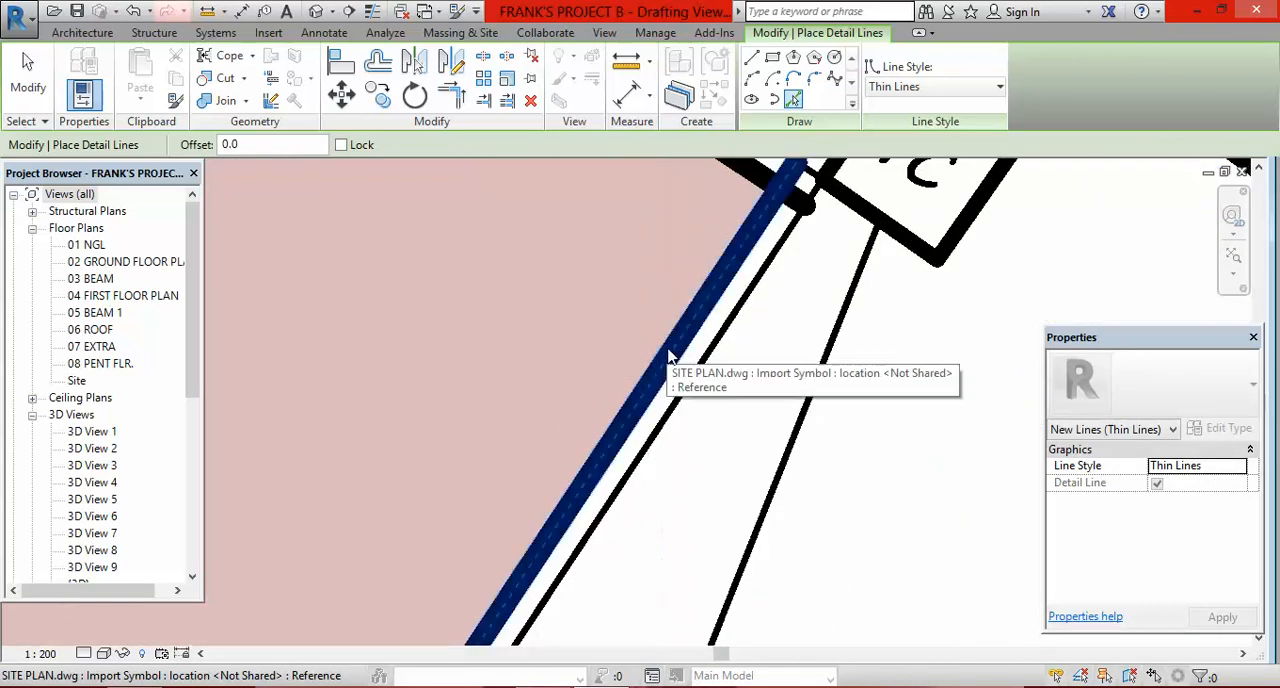
{"action": "left_click", "coordinate": [674, 354]}
{"action": "left_click", "coordinate": [694, 381]}
Step: Trace the PROPOSED BUILDING's remaining wall from its uppermost corner to the IC chamber facing the SAP tank
{"action": "scroll", "coordinate": [684, 528], "scroll_direction": "down", "scroll_amount": 4}
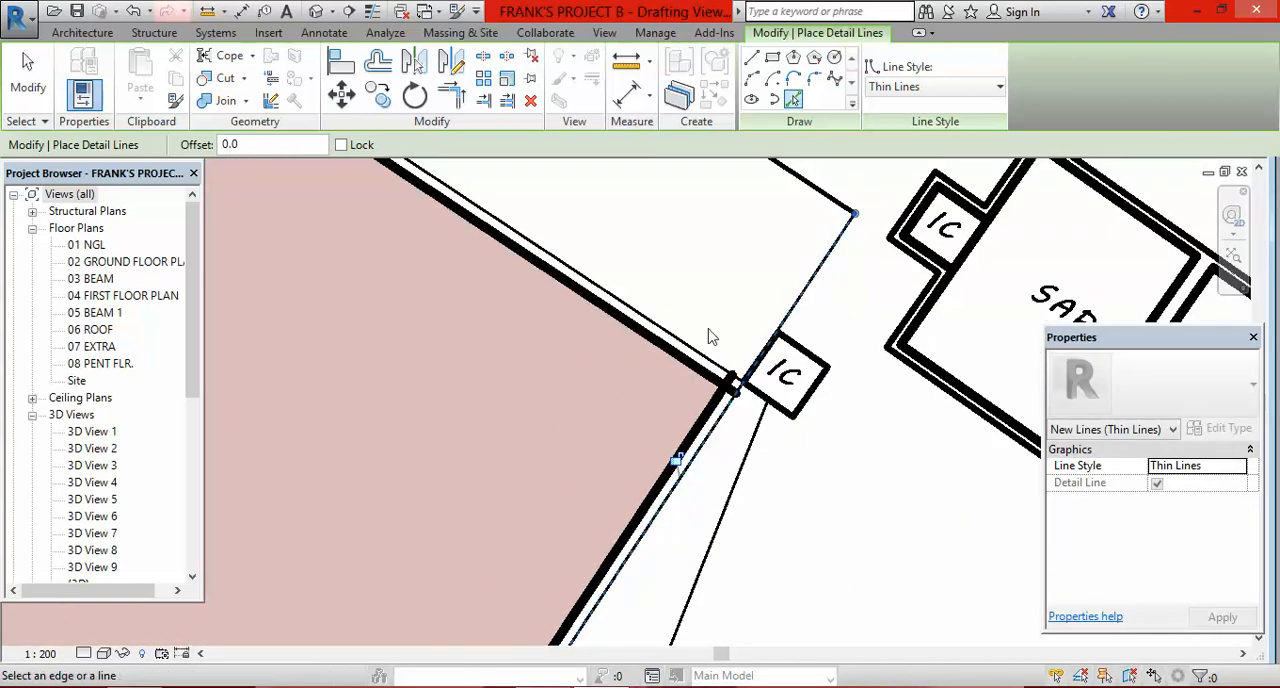
{"action": "scroll", "coordinate": [703, 372], "scroll_direction": "down", "scroll_amount": 4}
{"action": "scroll", "coordinate": [614, 360], "scroll_direction": "up", "scroll_amount": 5}
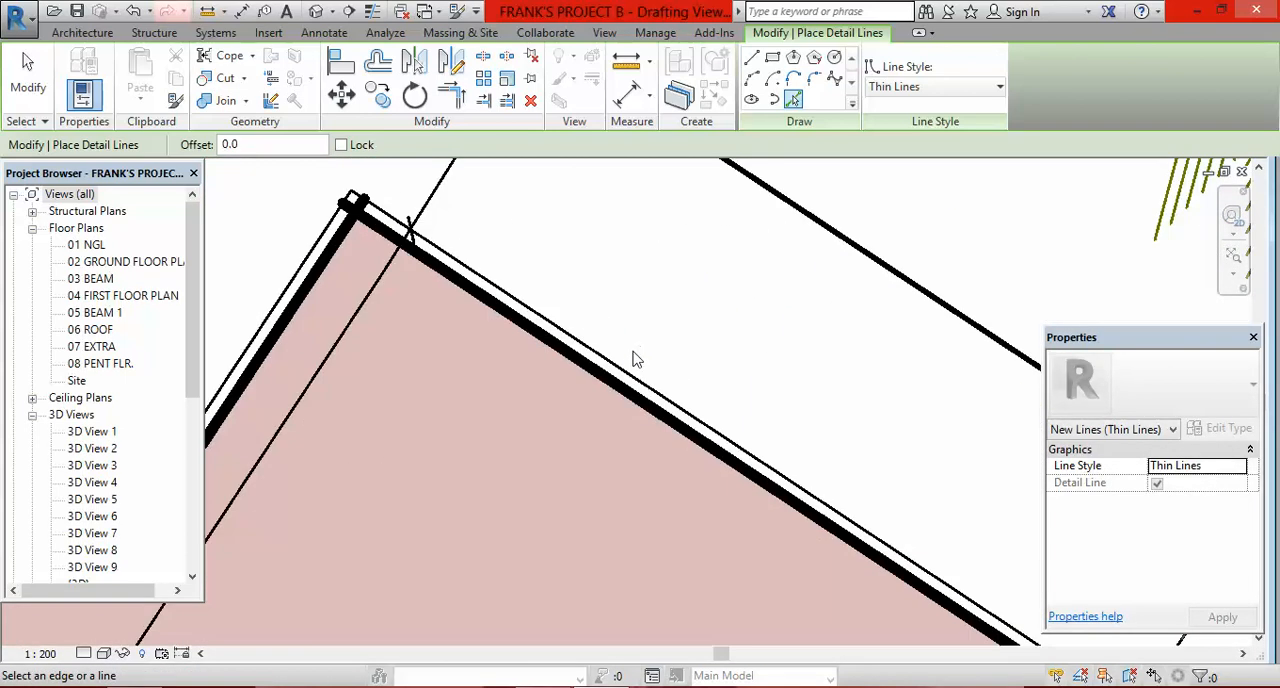
{"action": "left_click", "coordinate": [598, 365]}
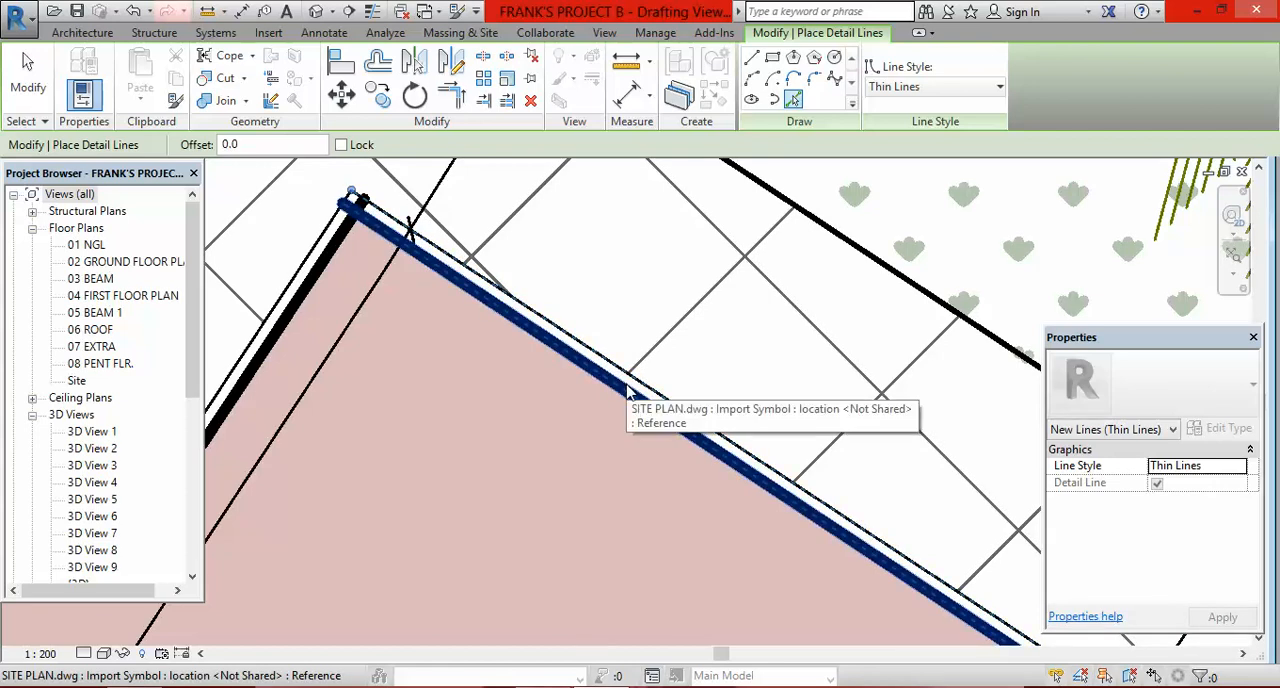
Step: Trace the planted area's boundary at the G. HOUSE, including the short edge, the rounded corner and the long straight edge
{"action": "scroll", "coordinate": [600, 390], "scroll_direction": "down", "scroll_amount": 5}
{"action": "scroll", "coordinate": [648, 358], "scroll_direction": "up", "scroll_amount": 5}
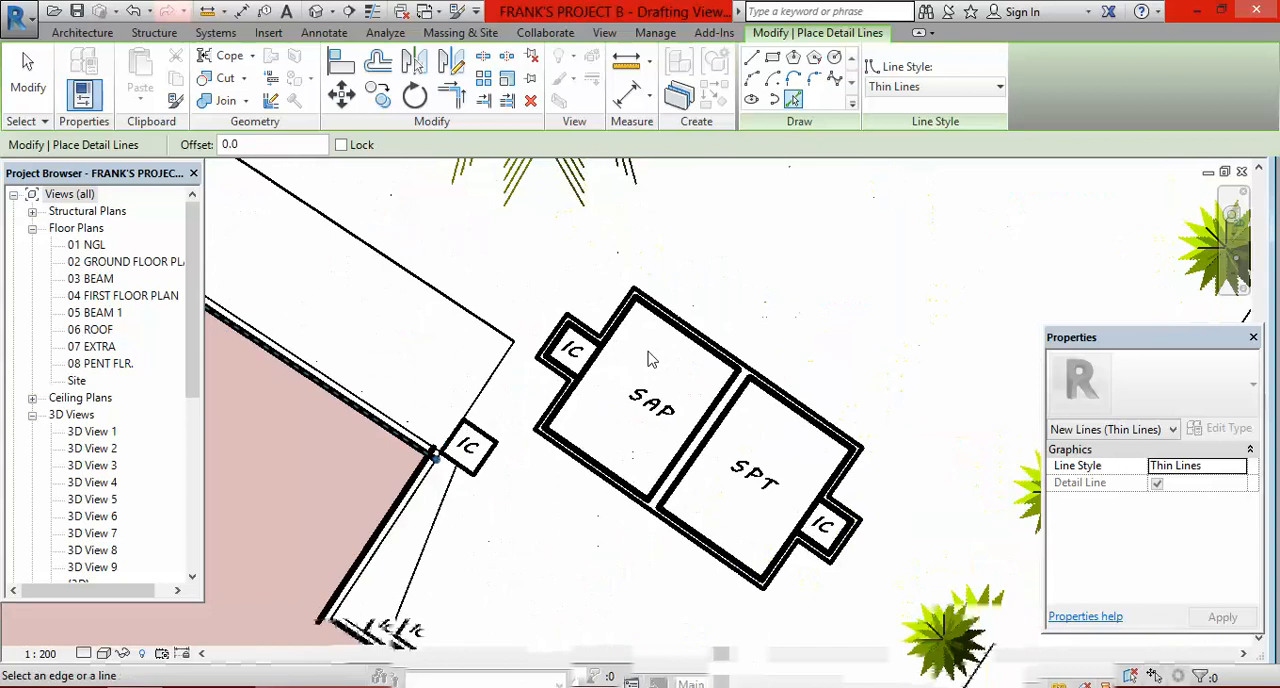
{"action": "scroll", "coordinate": [648, 360], "scroll_direction": "down", "scroll_amount": 5}
{"action": "scroll", "coordinate": [553, 485], "scroll_direction": "up", "scroll_amount": 6}
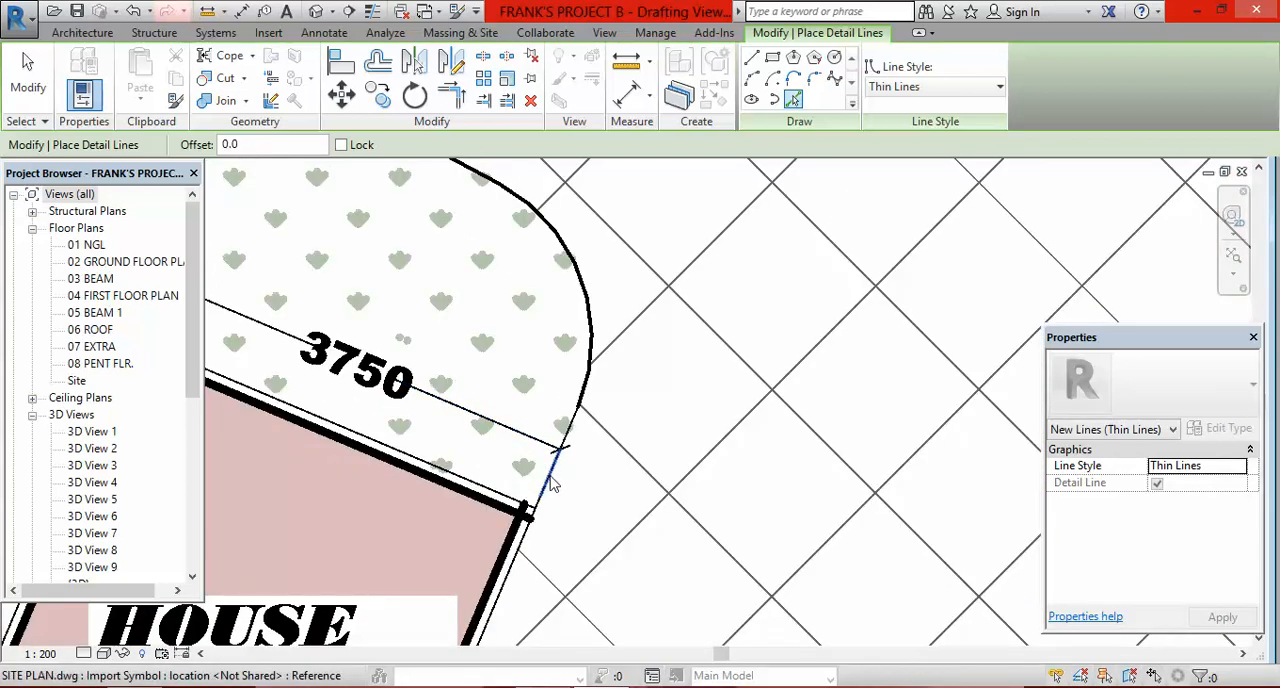
{"action": "scroll", "coordinate": [553, 485], "scroll_direction": "up", "scroll_amount": 3}
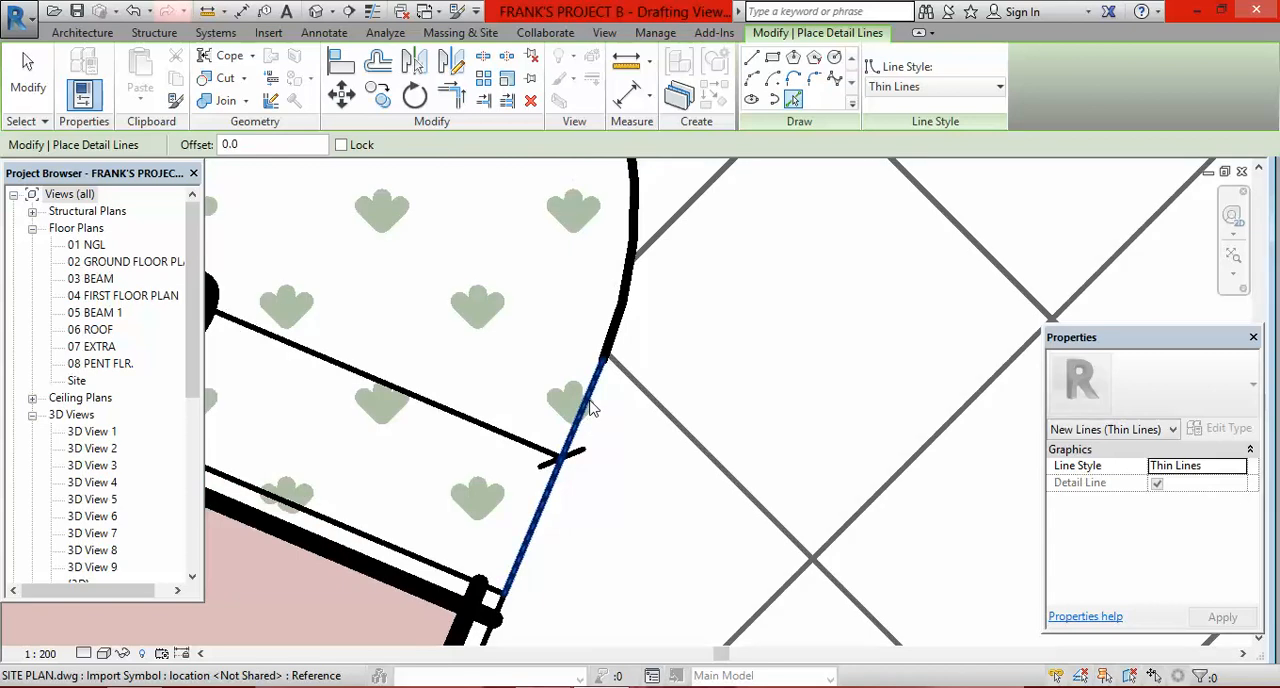
{"action": "scroll", "coordinate": [571, 323], "scroll_direction": "down", "scroll_amount": 2}
{"action": "scroll", "coordinate": [563, 337], "scroll_direction": "up", "scroll_amount": 3}
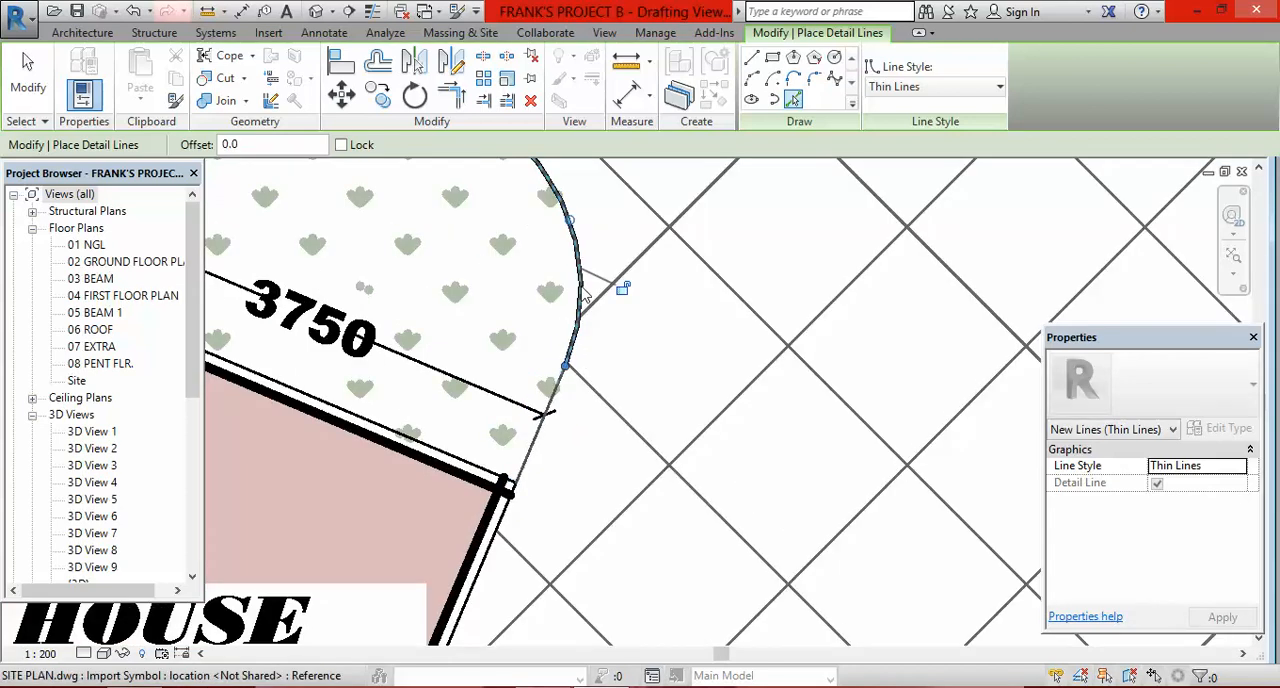
{"action": "scroll", "coordinate": [630, 368], "scroll_direction": "down", "scroll_amount": 4}
{"action": "scroll", "coordinate": [530, 275], "scroll_direction": "up", "scroll_amount": 2}
{"action": "left_click", "coordinate": [551, 330]}
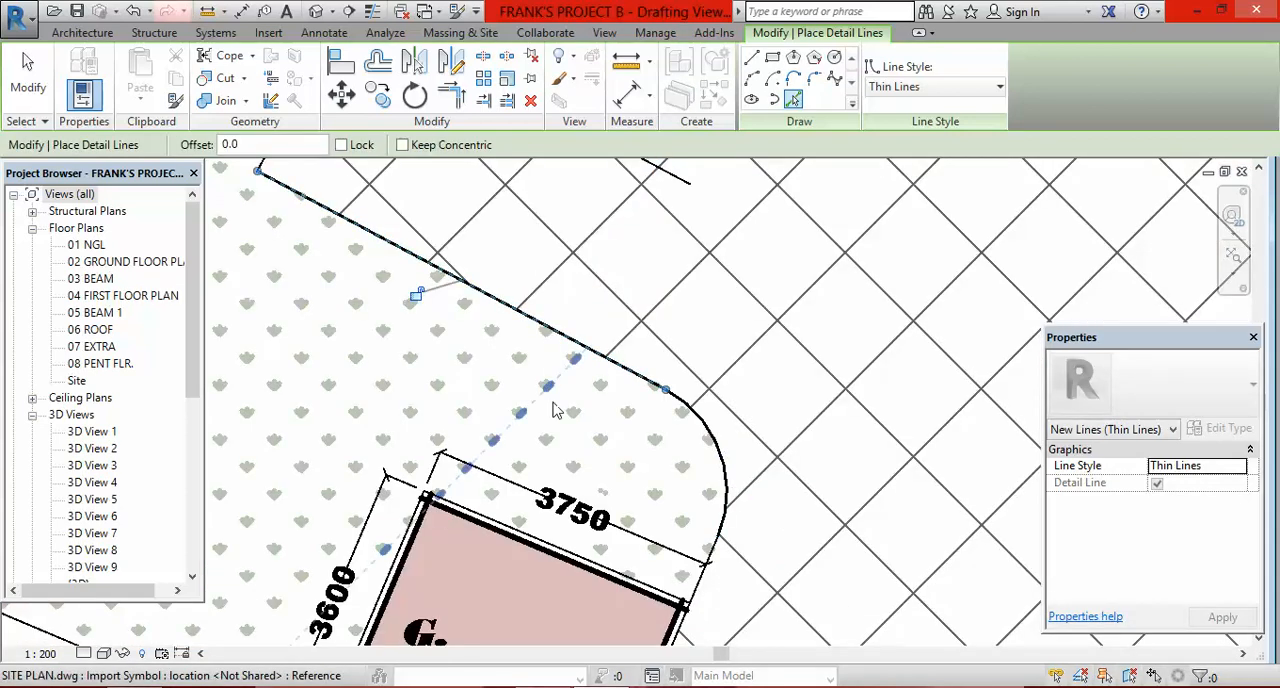
Step: Trace the line along the back of the parking bays beside the 36720 boundary with a picked detail line
{"action": "scroll", "coordinate": [557, 410], "scroll_direction": "down", "scroll_amount": 3}
{"action": "scroll", "coordinate": [409, 260], "scroll_direction": "up", "scroll_amount": 2}
{"action": "scroll", "coordinate": [480, 409], "scroll_direction": "down", "scroll_amount": 2}
{"action": "scroll", "coordinate": [480, 409], "scroll_direction": "down", "scroll_amount": 3}
{"action": "scroll", "coordinate": [549, 194], "scroll_direction": "up", "scroll_amount": 3}
{"action": "scroll", "coordinate": [657, 366], "scroll_direction": "down", "scroll_amount": 2}
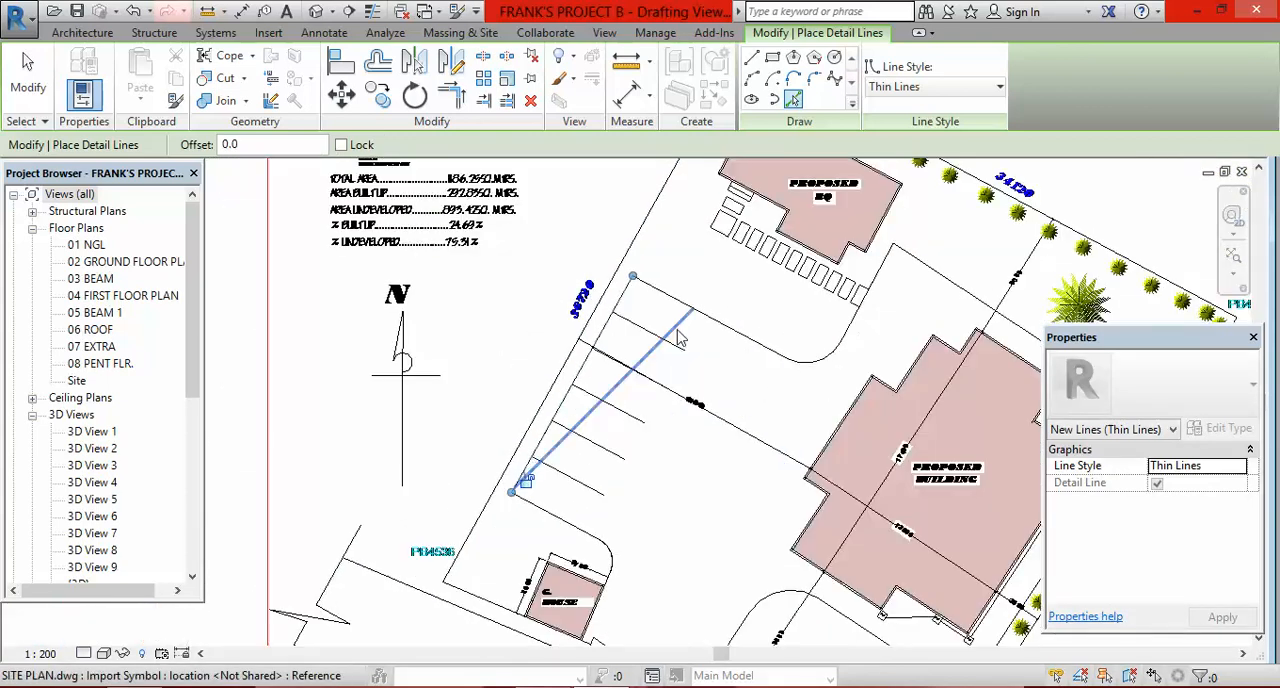
Step: Trace the planted area's straight and rounded edges below the BQ paving slabs and the adjoining paving edge toward the SAP tank
{"action": "scroll", "coordinate": [678, 339], "scroll_direction": "up", "scroll_amount": 3}
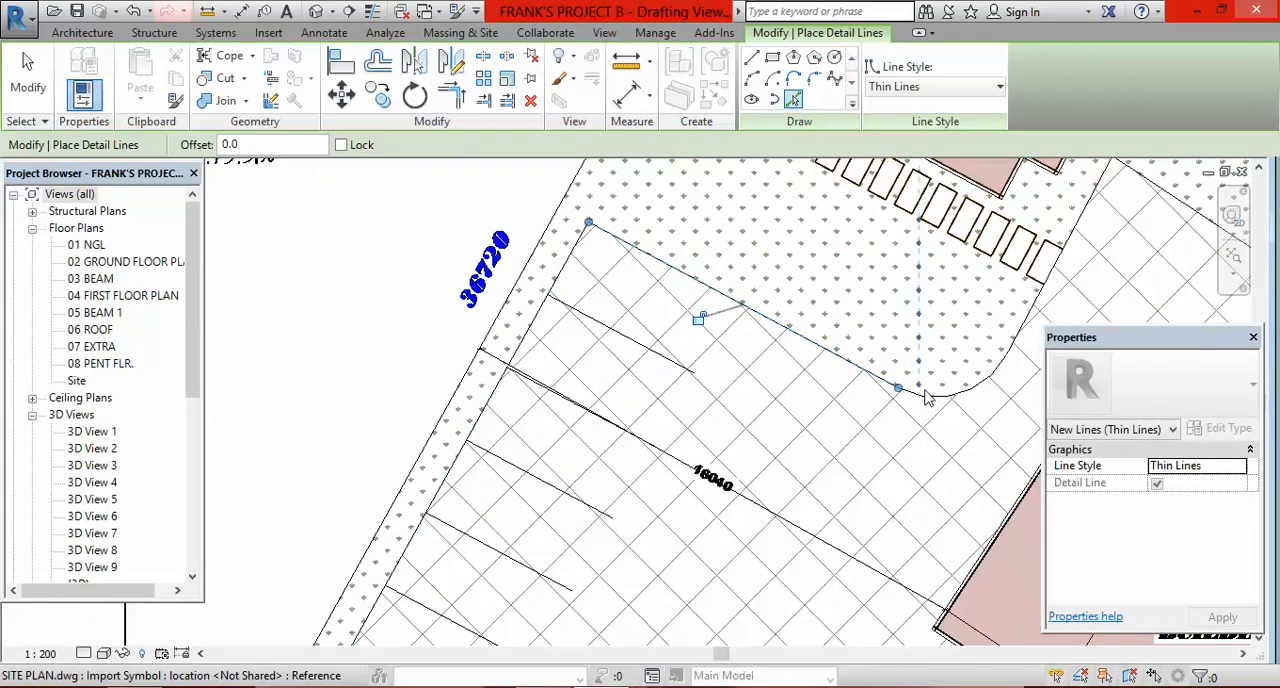
{"action": "left_click", "coordinate": [985, 380]}
{"action": "left_click", "coordinate": [1032, 328]}
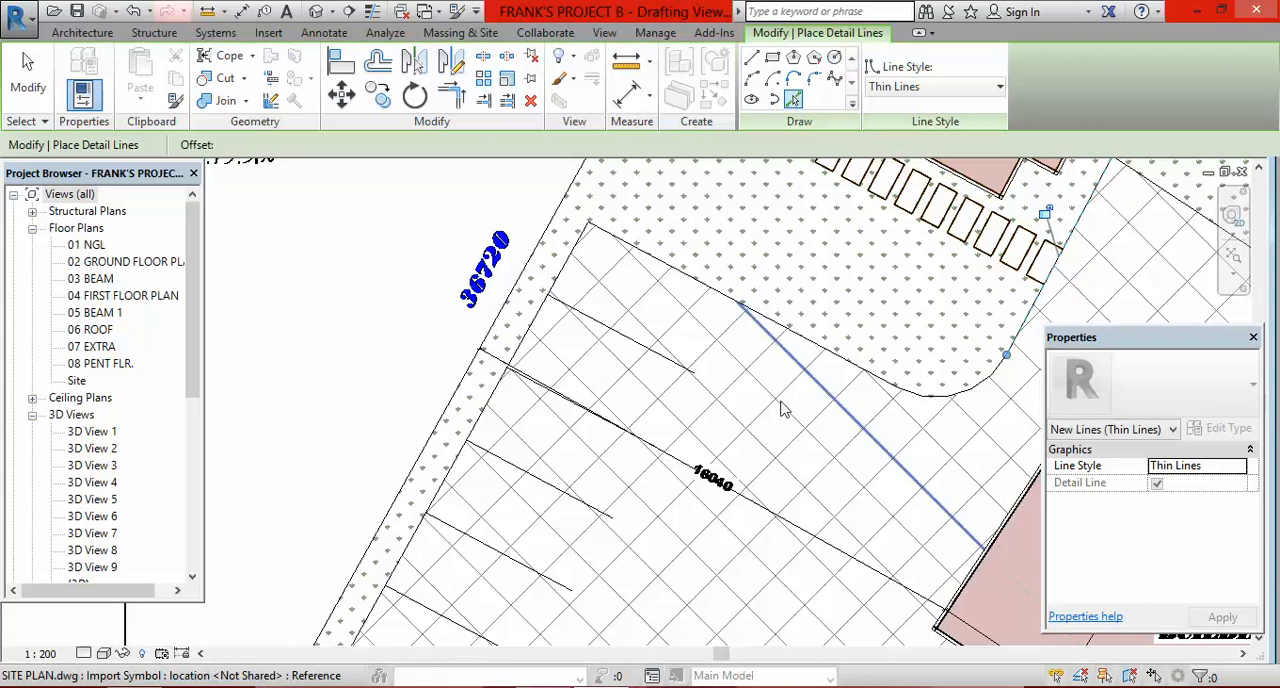
{"action": "scroll", "coordinate": [780, 408], "scroll_direction": "down", "scroll_amount": 3}
{"action": "scroll", "coordinate": [940, 315], "scroll_direction": "up", "scroll_amount": 4}
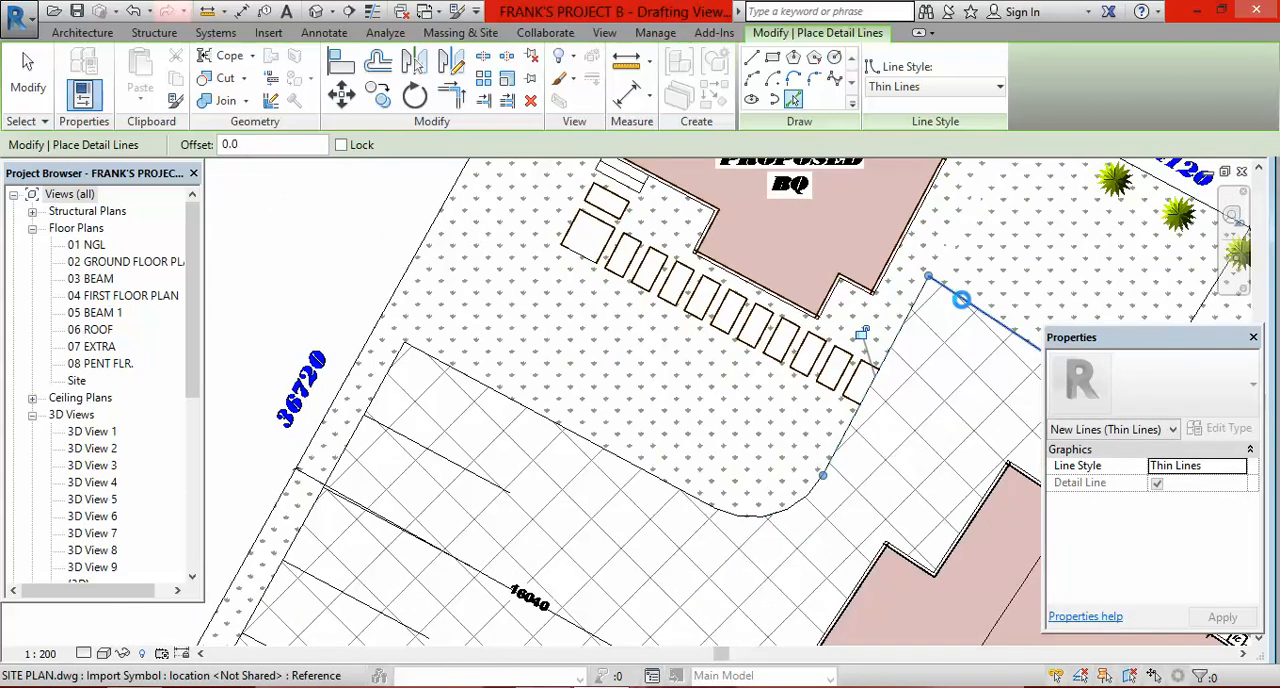
{"action": "scroll", "coordinate": [848, 283], "scroll_direction": "down", "scroll_amount": 5}
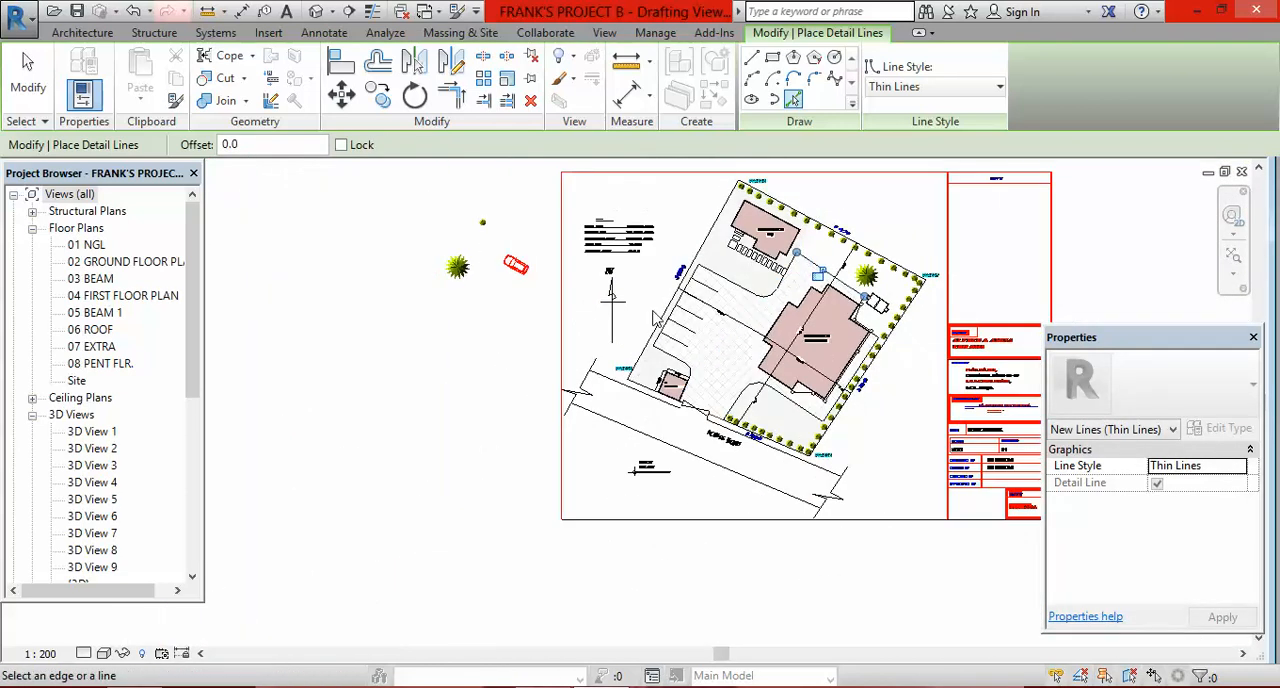
Step: Trace the five parking bay divider lines with picked detail lines
{"action": "scroll", "coordinate": [787, 284], "scroll_direction": "up", "scroll_amount": 4}
{"action": "scroll", "coordinate": [788, 265], "scroll_direction": "up", "scroll_amount": 1}
{"action": "left_click", "coordinate": [788, 226]}
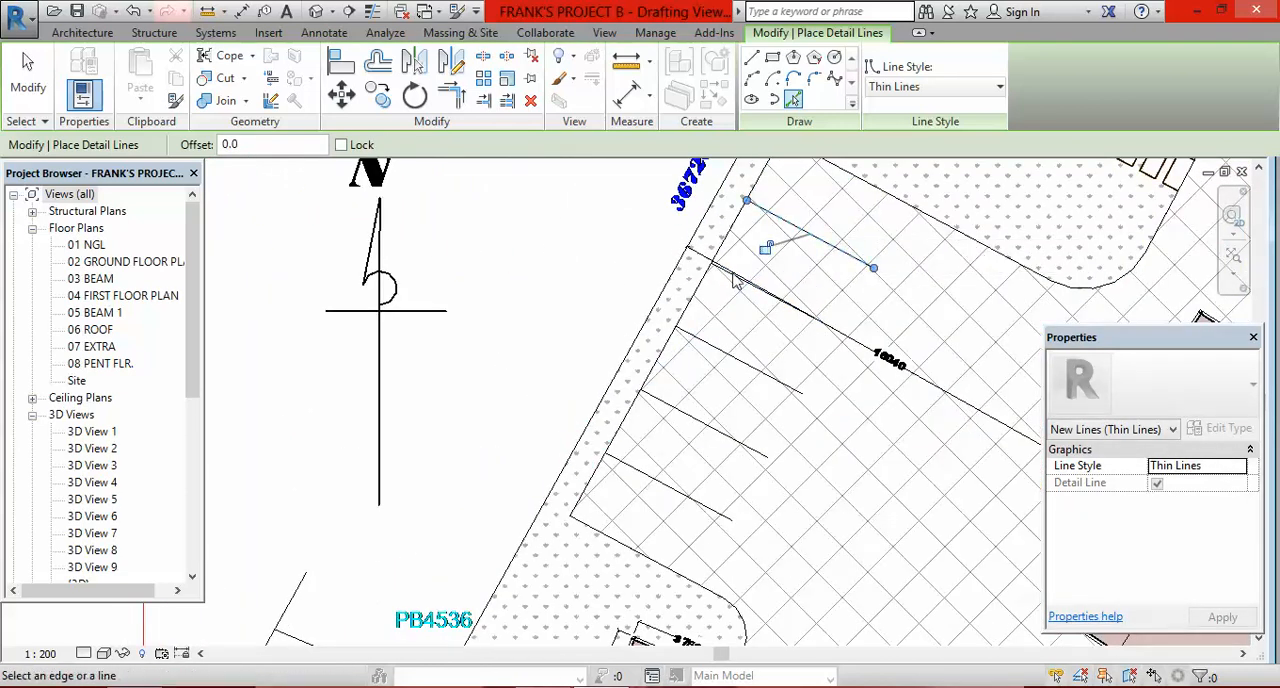
{"action": "scroll", "coordinate": [725, 278], "scroll_direction": "up", "scroll_amount": 4}
{"action": "left_click", "coordinate": [749, 243]}
{"action": "scroll", "coordinate": [748, 241], "scroll_direction": "down", "scroll_amount": 4}
{"action": "scroll", "coordinate": [718, 330], "scroll_direction": "up", "scroll_amount": 2}
{"action": "left_click", "coordinate": [729, 379]}
{"action": "scroll", "coordinate": [730, 308], "scroll_direction": "down", "scroll_amount": 3}
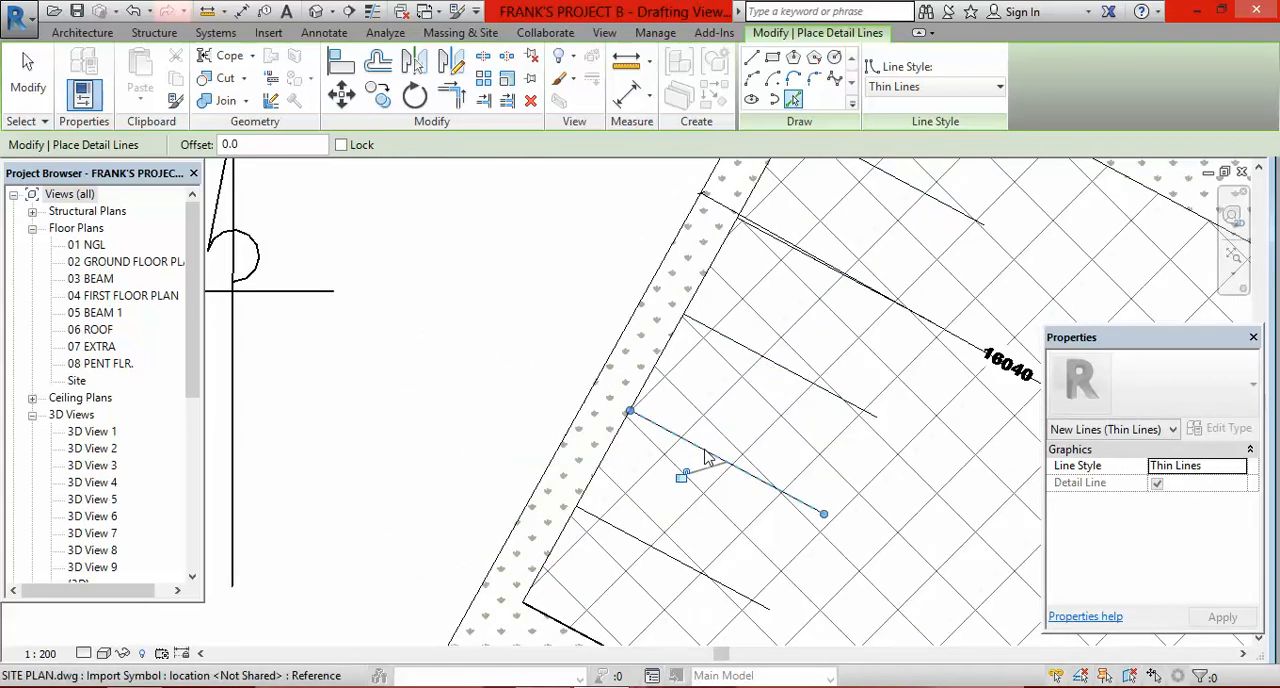
{"action": "scroll", "coordinate": [707, 457], "scroll_direction": "down", "scroll_amount": 2}
{"action": "scroll", "coordinate": [714, 430], "scroll_direction": "up", "scroll_amount": 3}
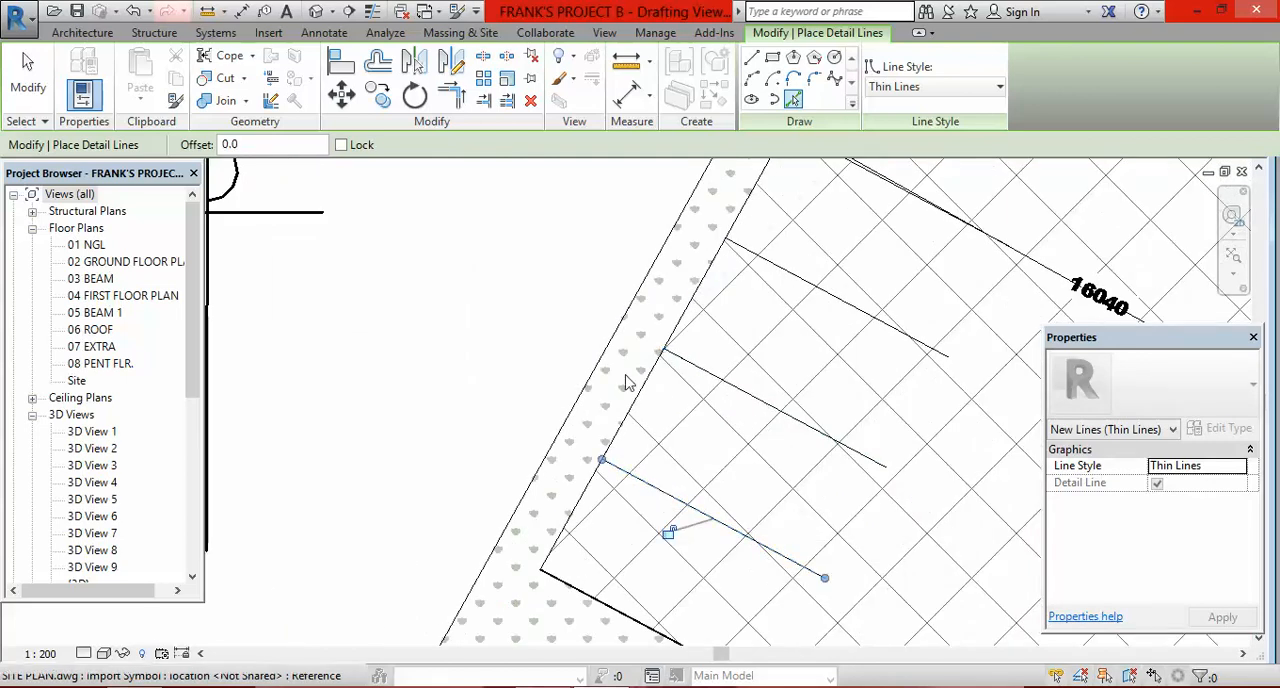
Step: Trace the straight edge and rounded corner of the planted area by the 9689 dimension, starting from the access road side
{"action": "scroll", "coordinate": [590, 370], "scroll_direction": "down", "scroll_amount": 6}
{"action": "scroll", "coordinate": [650, 440], "scroll_direction": "up", "scroll_amount": 4}
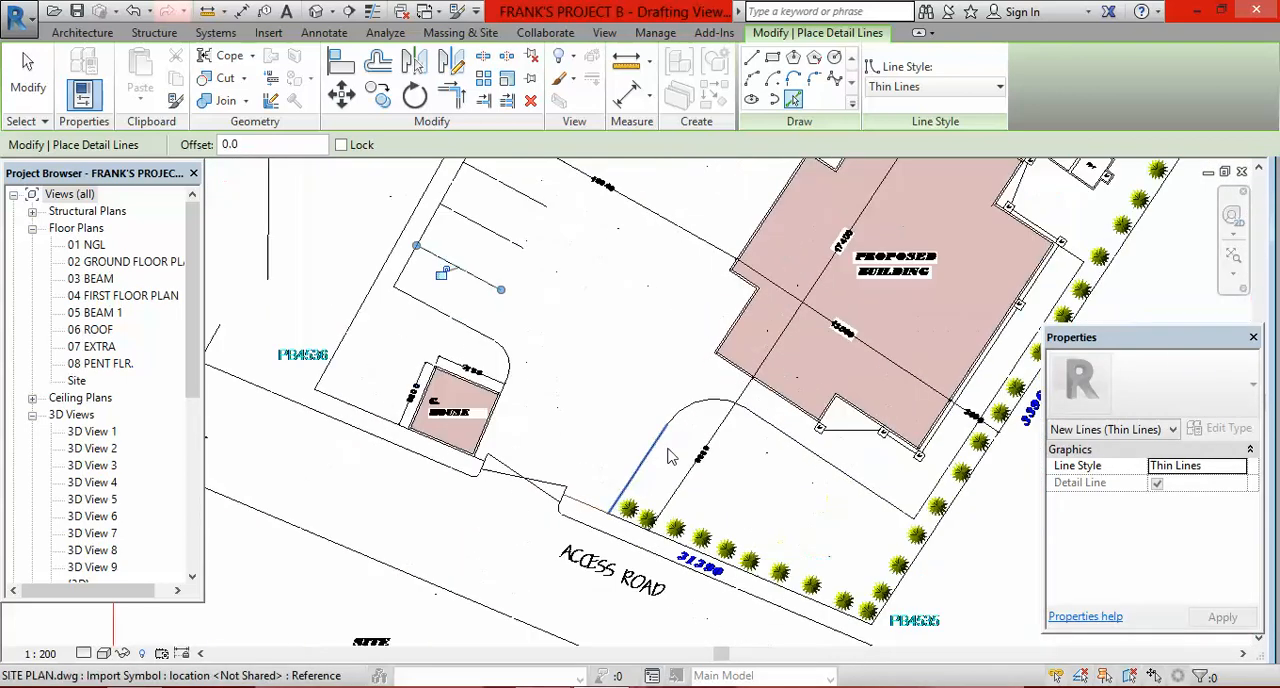
{"action": "scroll", "coordinate": [671, 457], "scroll_direction": "up", "scroll_amount": 4}
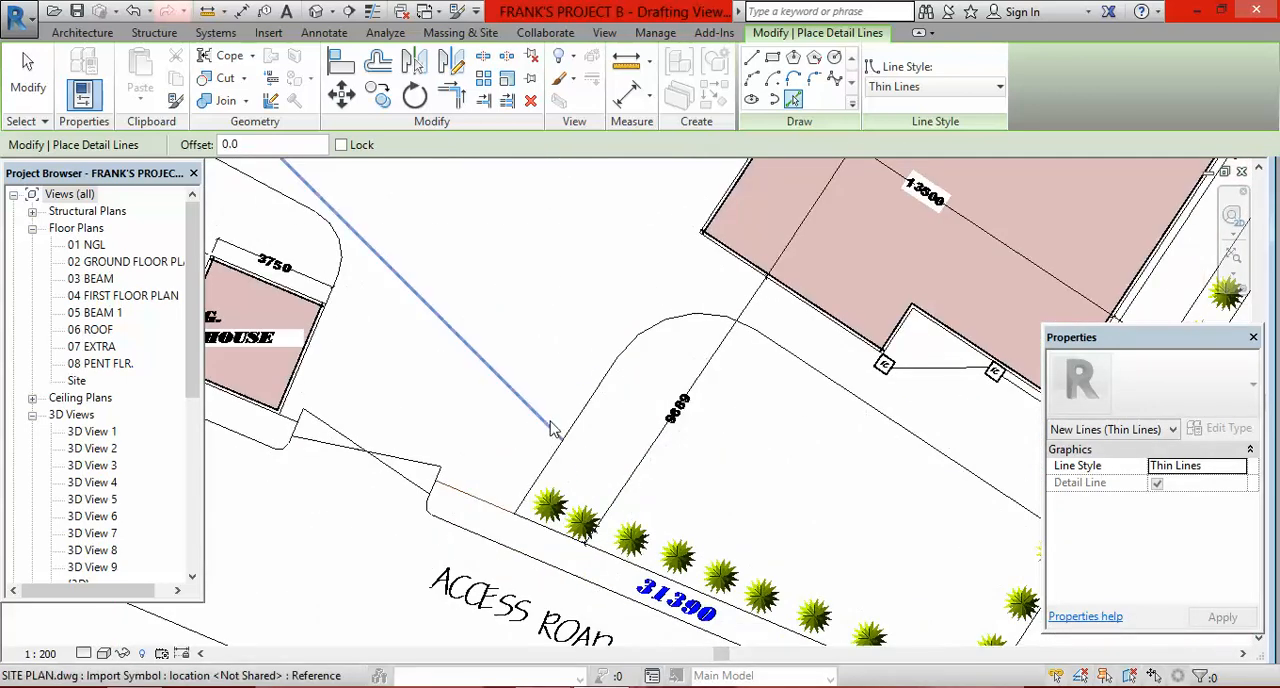
{"action": "scroll", "coordinate": [552, 470], "scroll_direction": "up", "scroll_amount": 4}
{"action": "scroll", "coordinate": [554, 477], "scroll_direction": "down", "scroll_amount": 1}
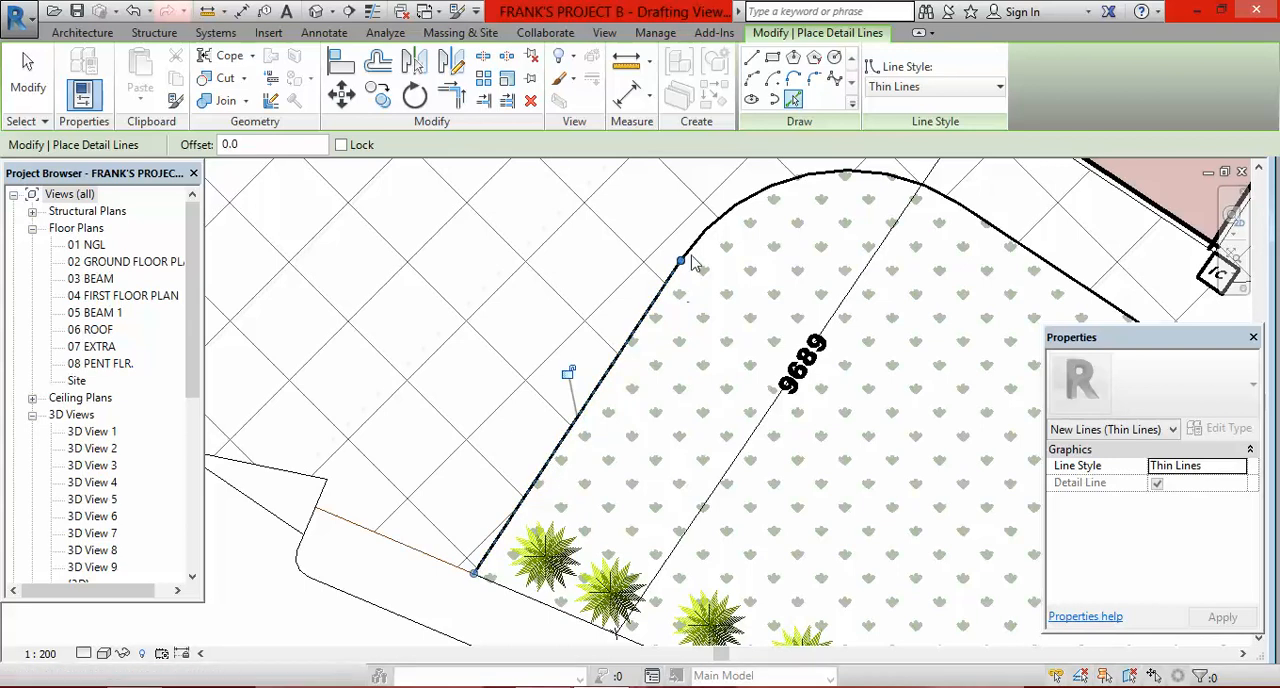
{"action": "scroll", "coordinate": [694, 268], "scroll_direction": "down", "scroll_amount": 3}
{"action": "scroll", "coordinate": [702, 303], "scroll_direction": "up", "scroll_amount": 4}
{"action": "left_click", "coordinate": [649, 297]}
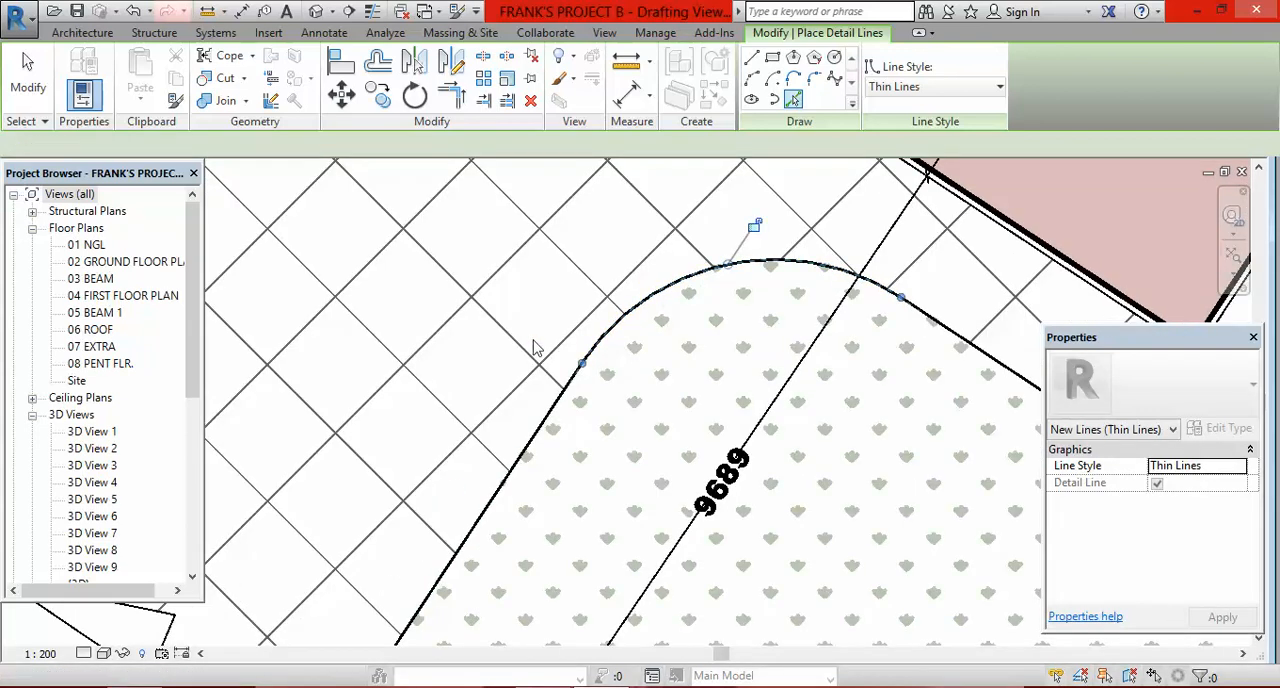
Step: Trace the long straight planted-area edge running from the rounded corner past the building's front recess
{"action": "scroll", "coordinate": [533, 343], "scroll_direction": "down", "scroll_amount": 5}
{"action": "scroll", "coordinate": [754, 298], "scroll_direction": "up", "scroll_amount": 5}
{"action": "left_click", "coordinate": [727, 376]}
{"action": "scroll", "coordinate": [628, 312], "scroll_direction": "down", "scroll_amount": 1}
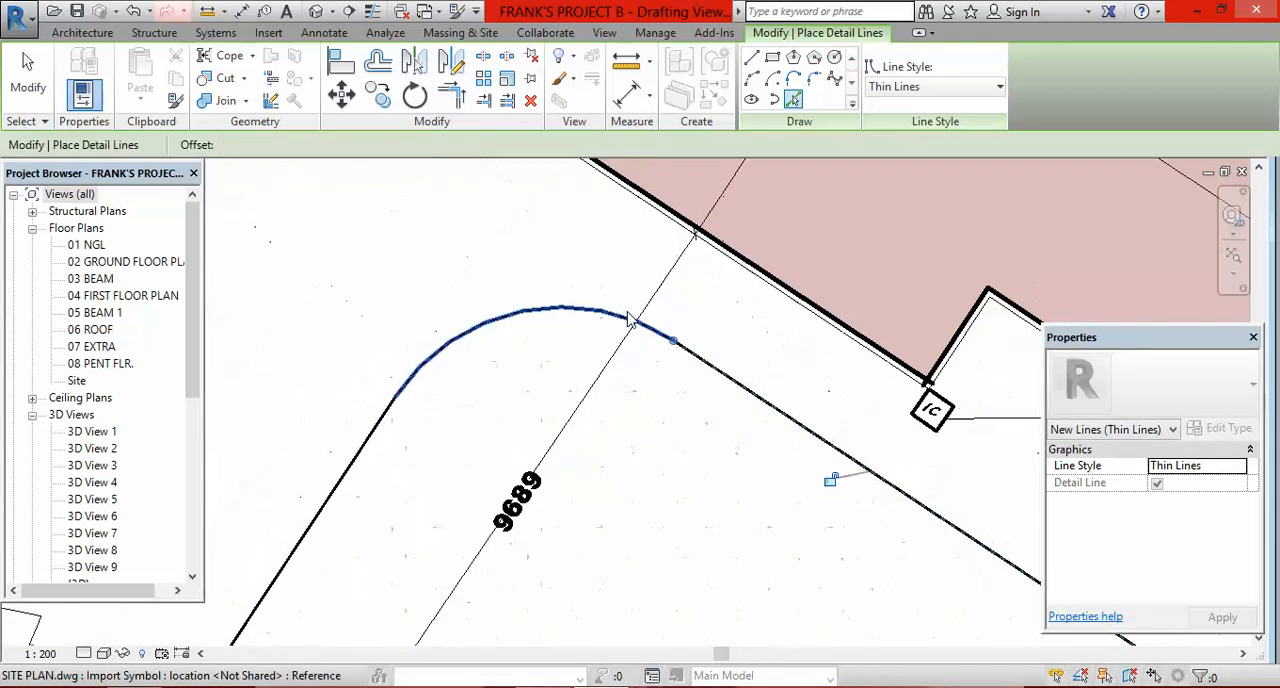
Step: Trace the paving edge along the boundary trees and its short return to the building beside the IC chamber
{"action": "scroll", "coordinate": [634, 329], "scroll_direction": "down", "scroll_amount": 4}
{"action": "scroll", "coordinate": [786, 371], "scroll_direction": "up", "scroll_amount": 6}
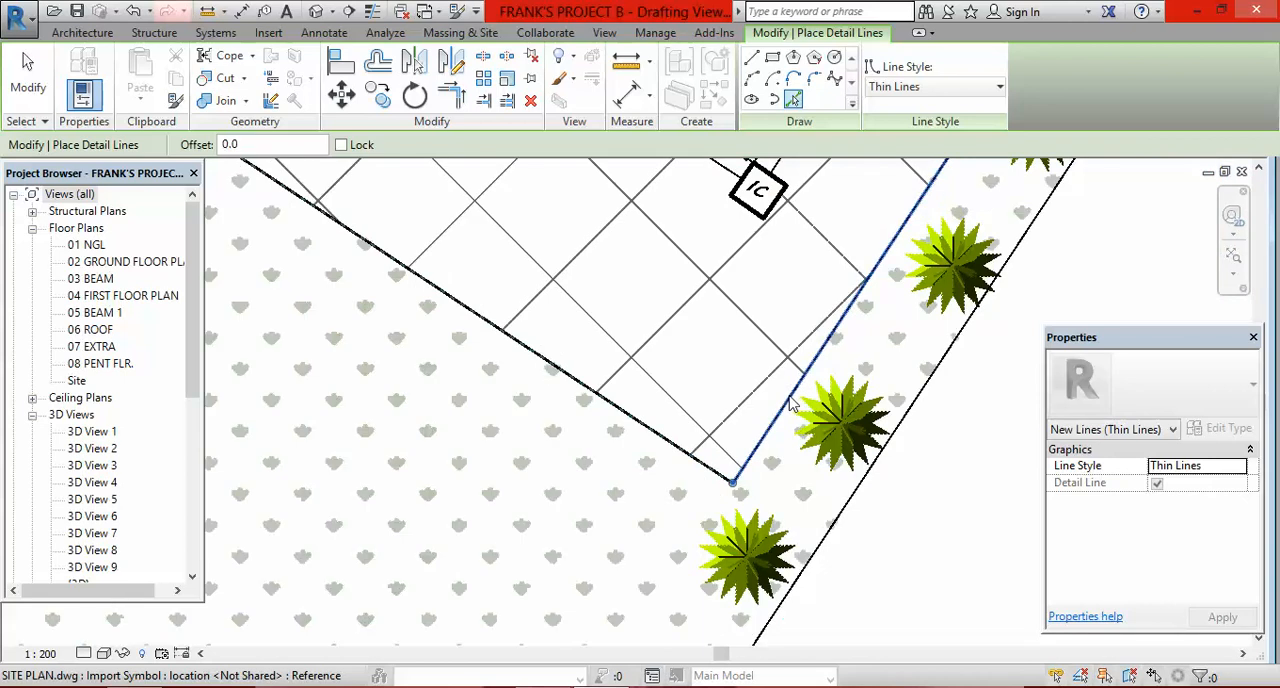
{"action": "scroll", "coordinate": [768, 470], "scroll_direction": "down", "scroll_amount": 3}
{"action": "scroll", "coordinate": [925, 287], "scroll_direction": "down", "scroll_amount": 1}
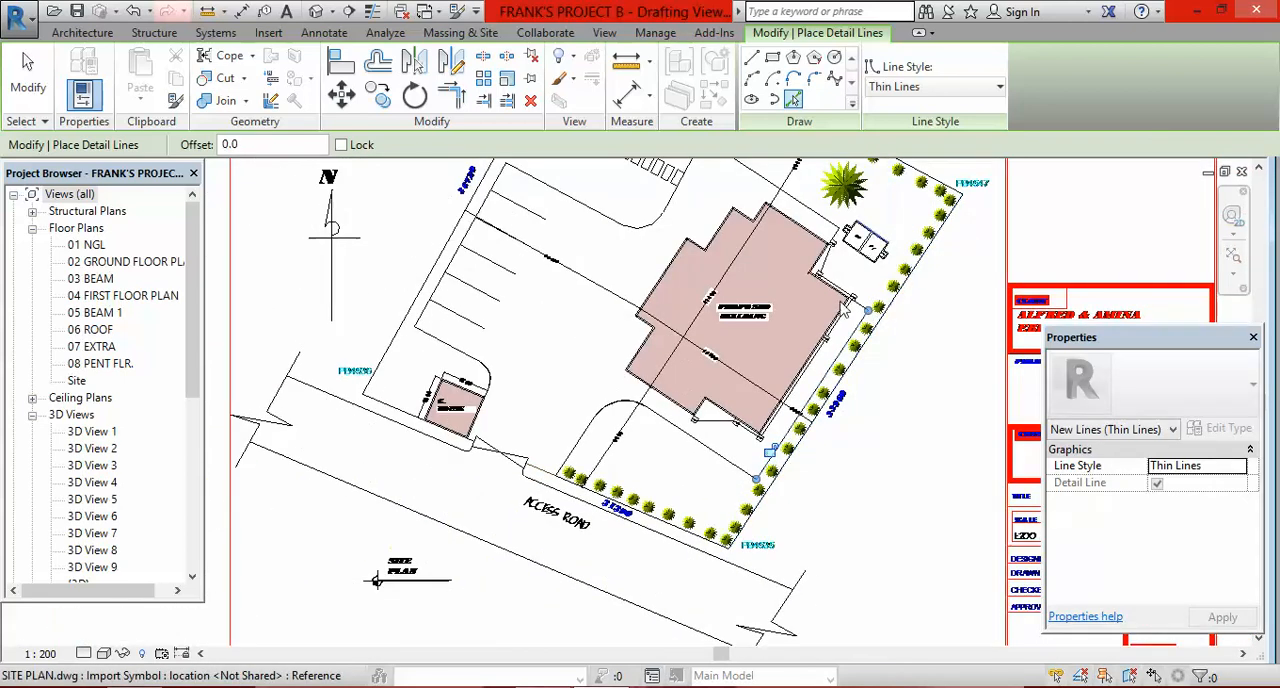
{"action": "scroll", "coordinate": [900, 330], "scroll_direction": "up", "scroll_amount": 6}
{"action": "scroll", "coordinate": [873, 372], "scroll_direction": "down", "scroll_amount": 8}
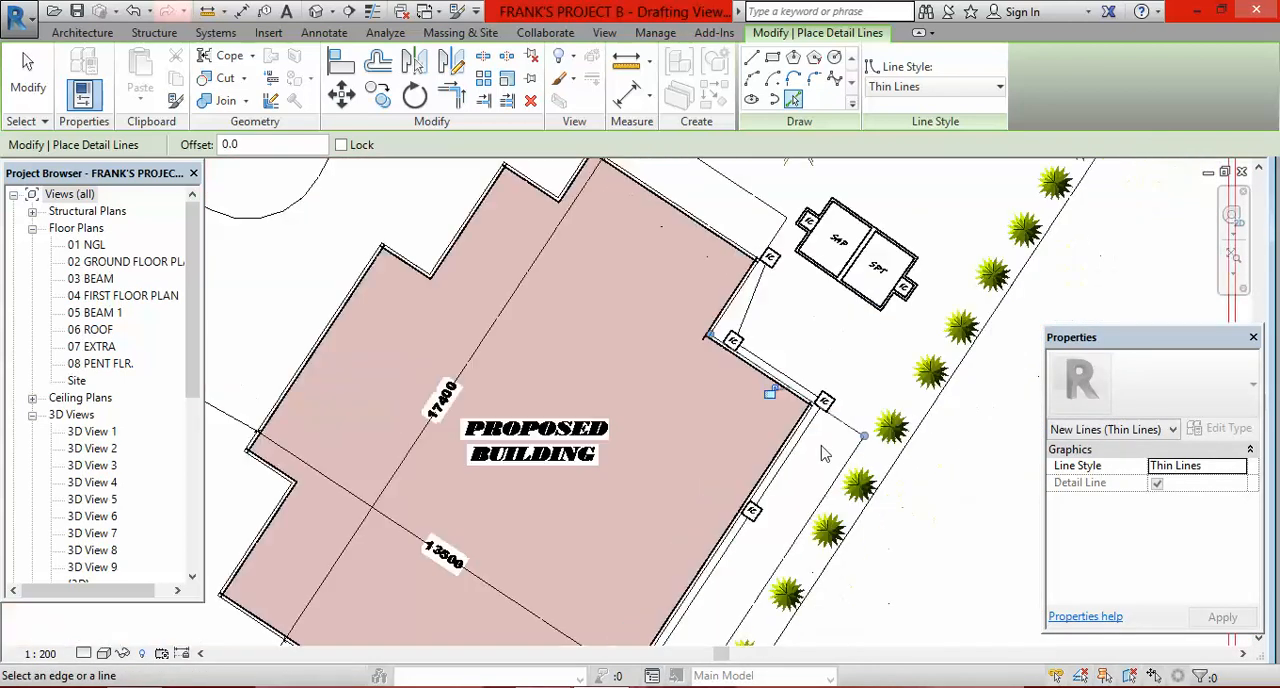
Step: Trace the crossing gate line that starts at the G. HOUSE side of the access road entrance
{"action": "scroll", "coordinate": [755, 270], "scroll_direction": "down", "scroll_amount": 1}
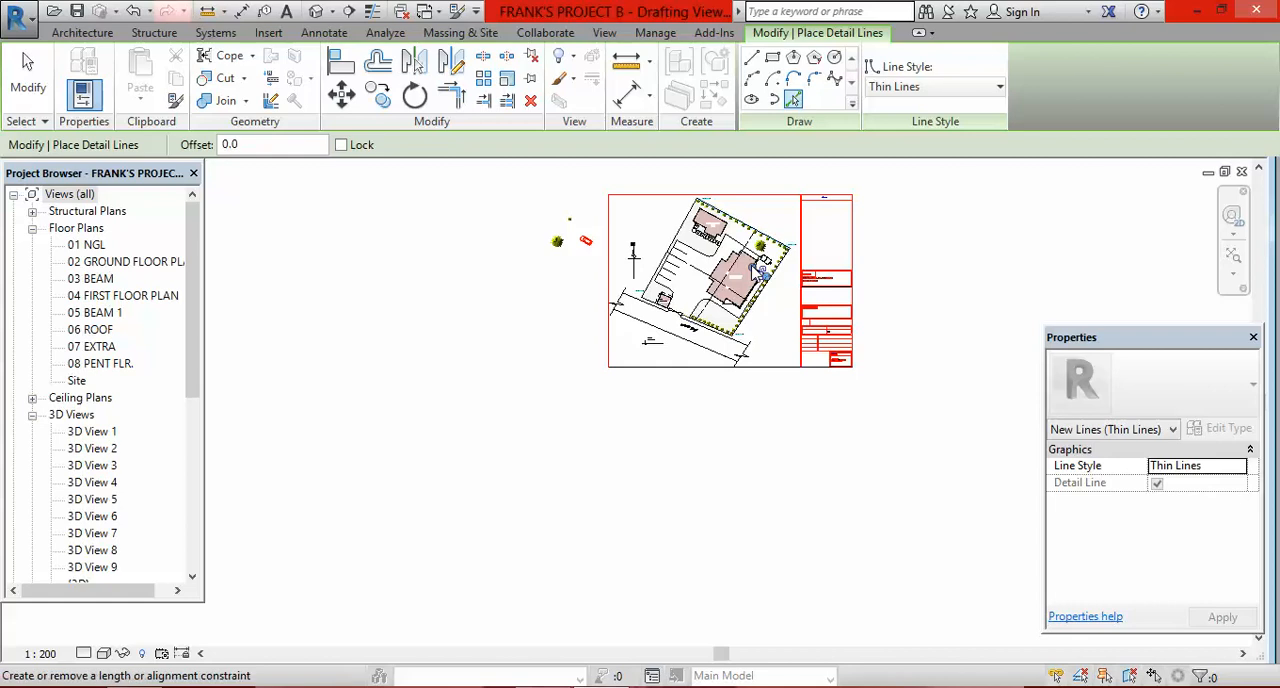
{"action": "scroll", "coordinate": [760, 300], "scroll_direction": "up", "scroll_amount": 2}
{"action": "scroll", "coordinate": [733, 415], "scroll_direction": "up", "scroll_amount": 3}
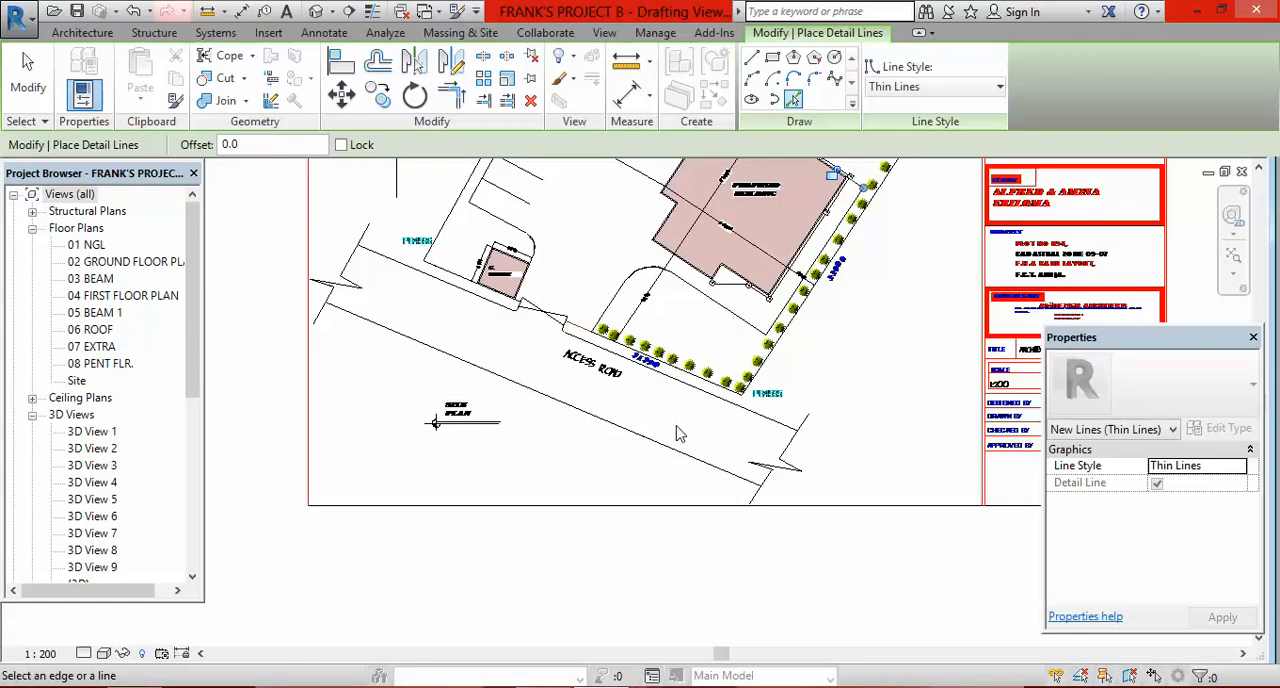
{"action": "scroll", "coordinate": [486, 330], "scroll_direction": "up", "scroll_amount": 6}
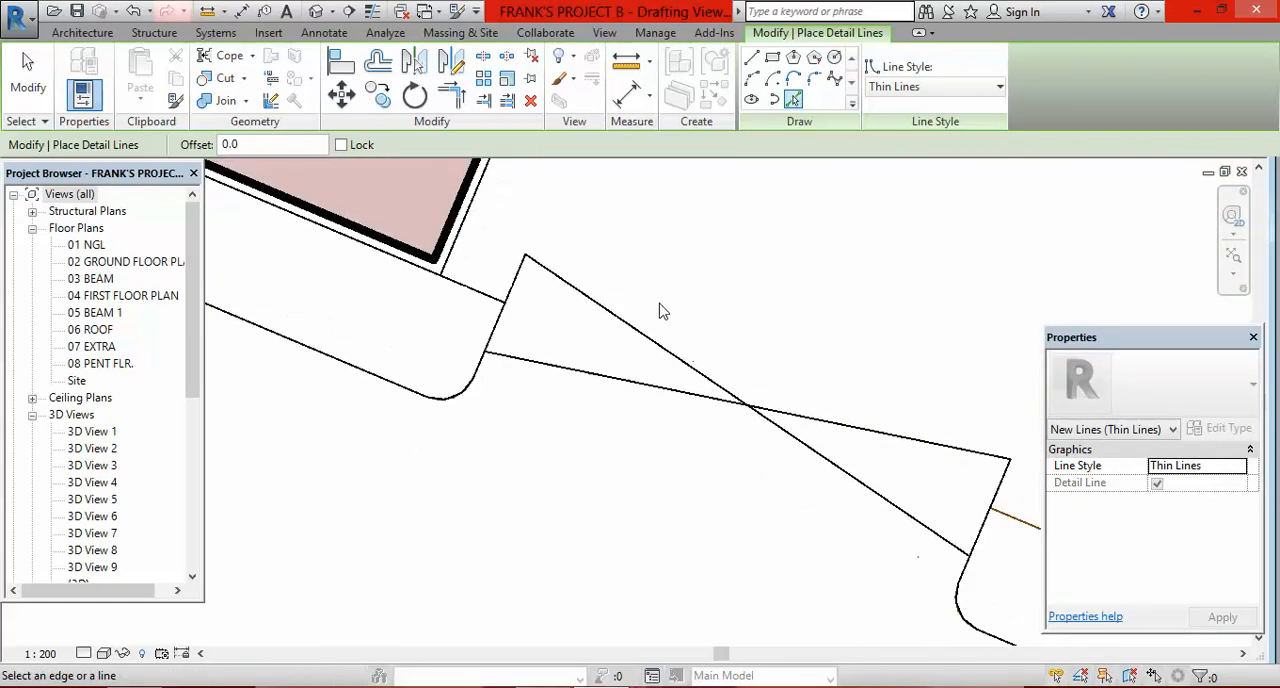
{"action": "left_click", "coordinate": [605, 377]}
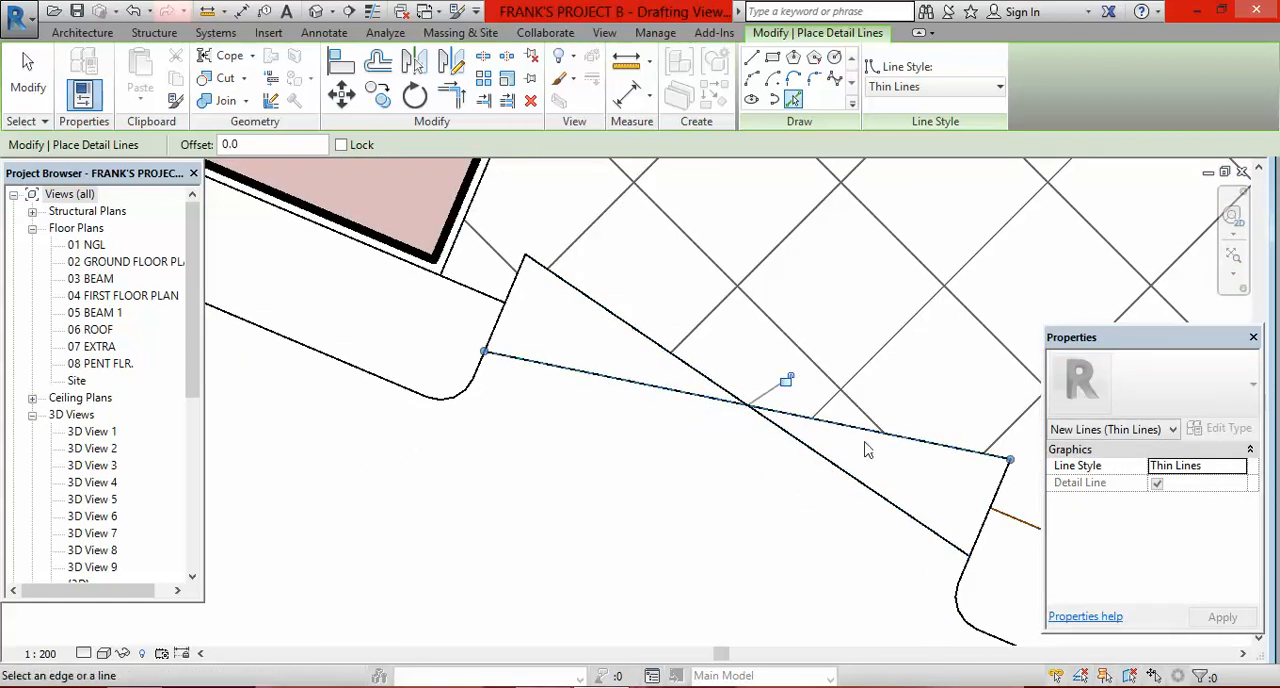
Step: Trace the second diagonal gate line that crosses the first at the access road entrance
{"action": "left_click", "coordinate": [908, 515]}
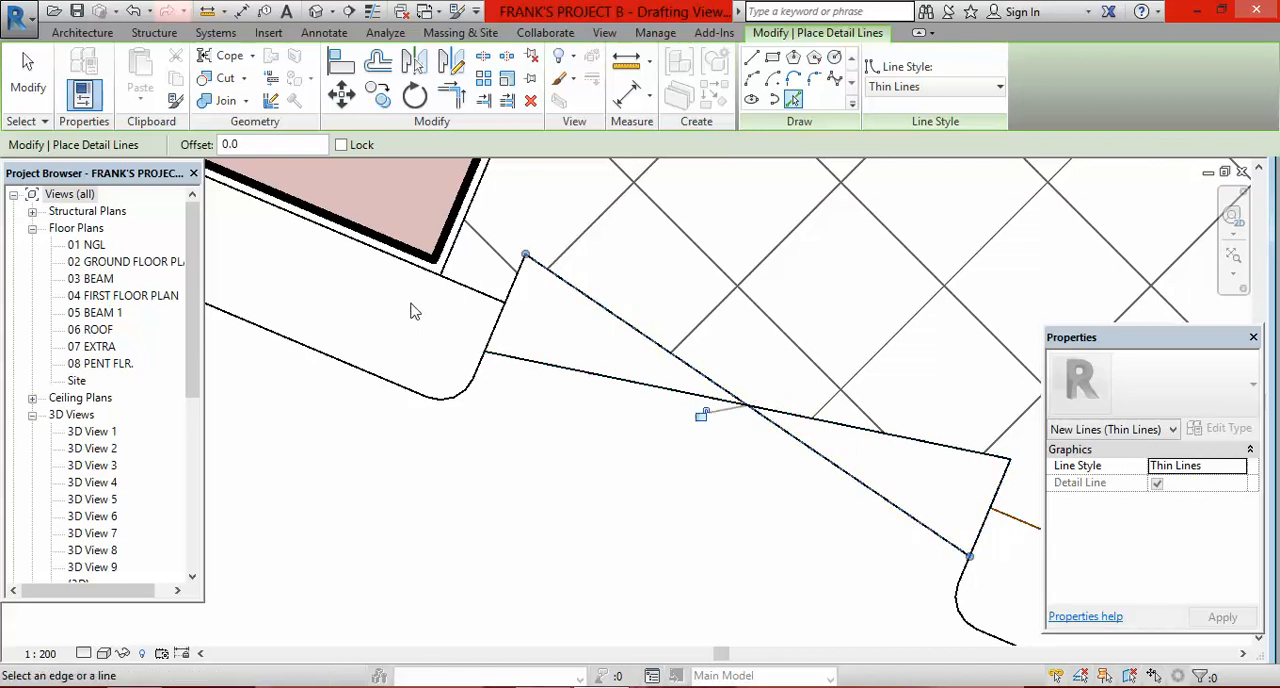
{"action": "scroll", "coordinate": [640, 450], "scroll_direction": "down", "scroll_amount": 10}
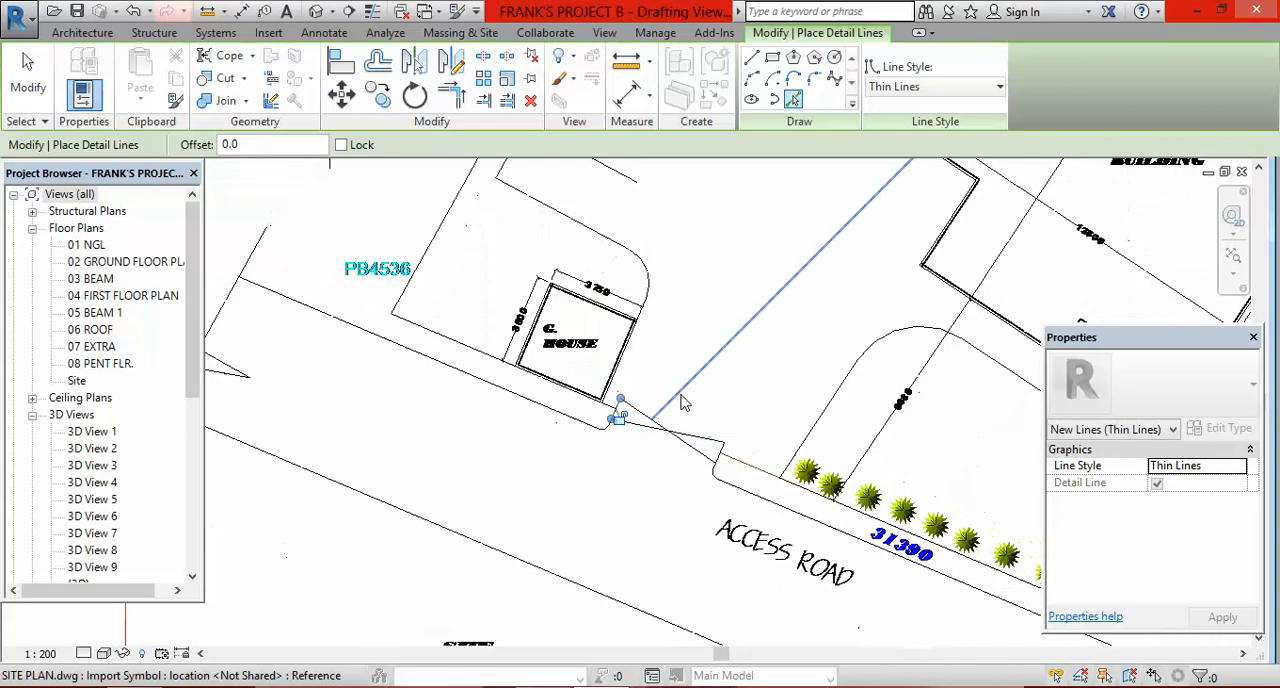
{"action": "scroll", "coordinate": [601, 432], "scroll_direction": "down", "scroll_amount": 2}
{"action": "scroll", "coordinate": [765, 262], "scroll_direction": "up", "scroll_amount": 3}
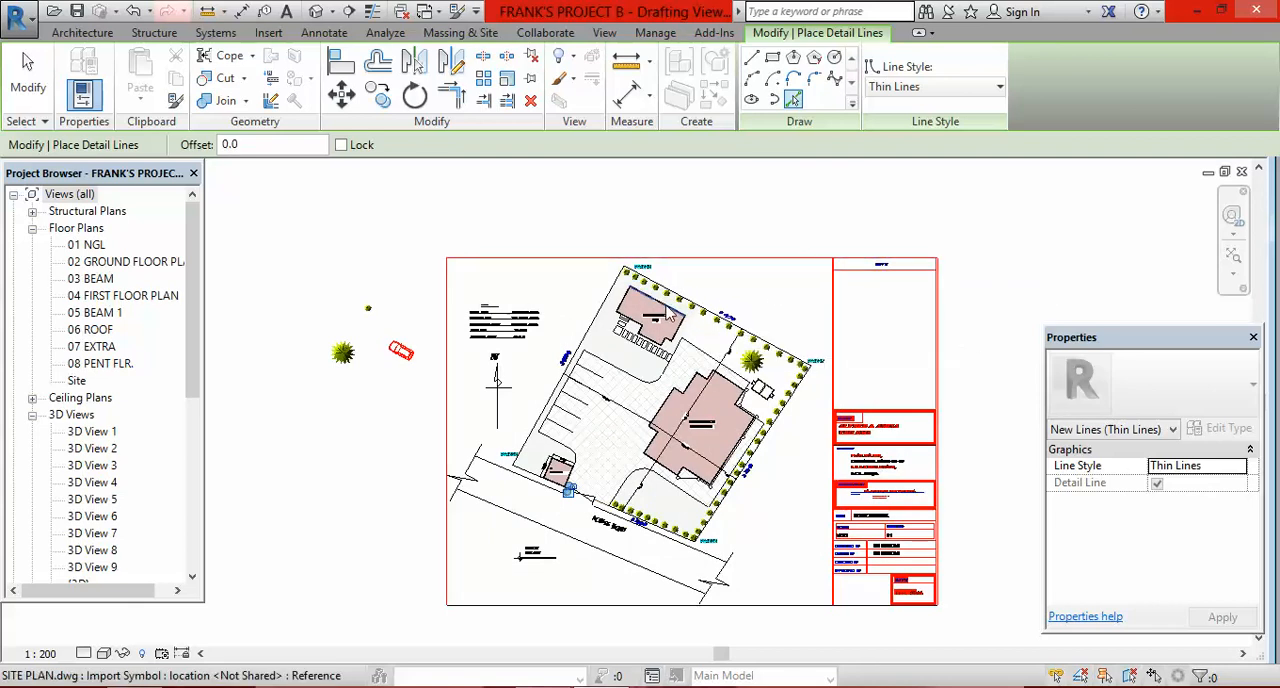
Step: Switch to the desktop, clearing the open windows, and open the SITE PLAN drawing in AutoCAD
{"action": "left_click", "coordinate": [1192, 12]}
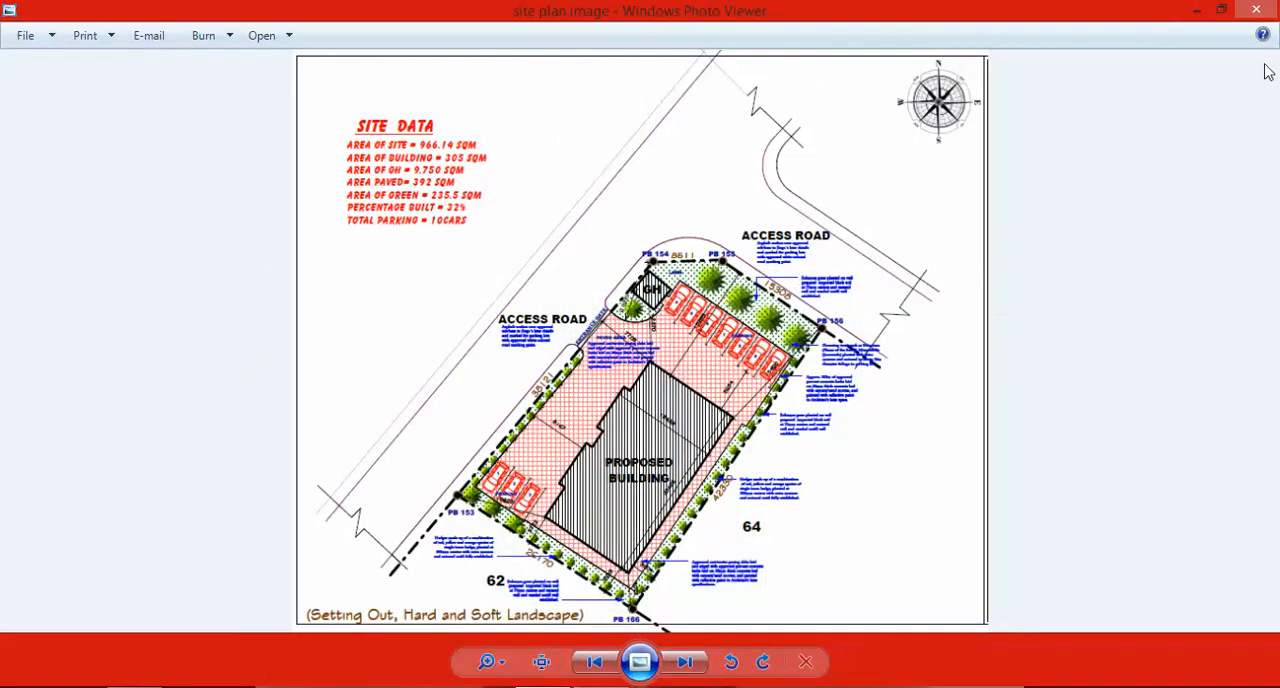
{"action": "left_click", "coordinate": [1199, 12]}
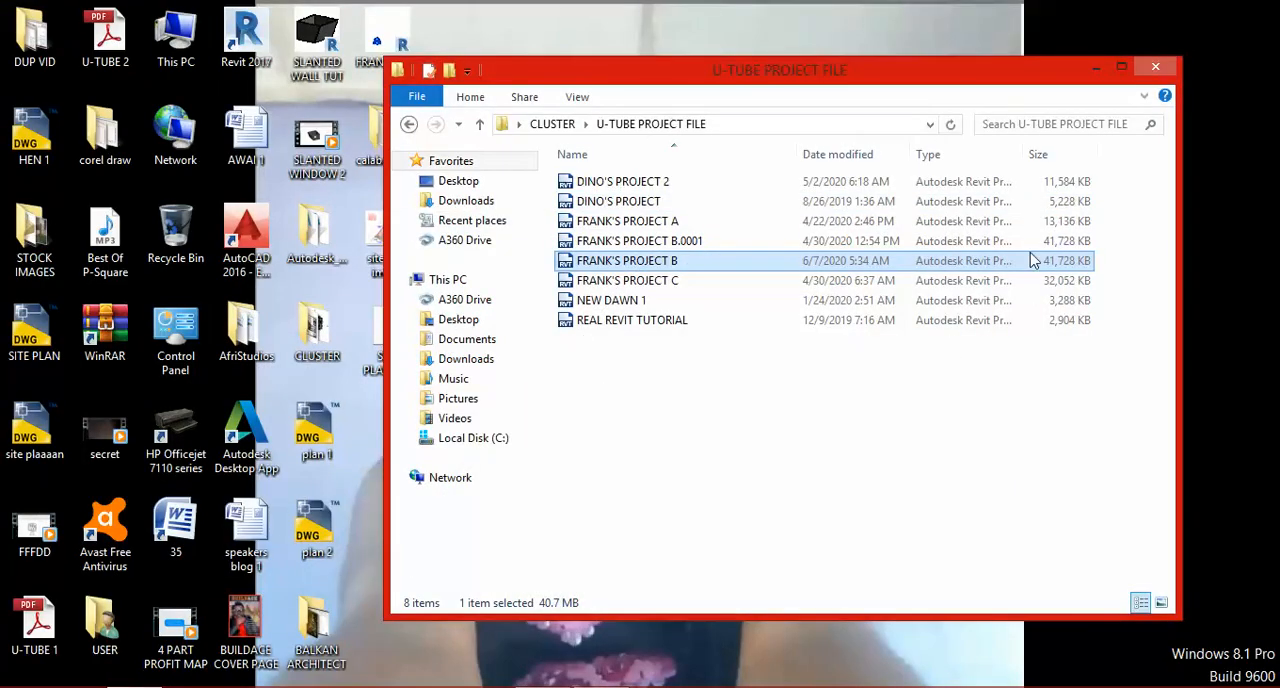
{"action": "left_click", "coordinate": [1152, 69]}
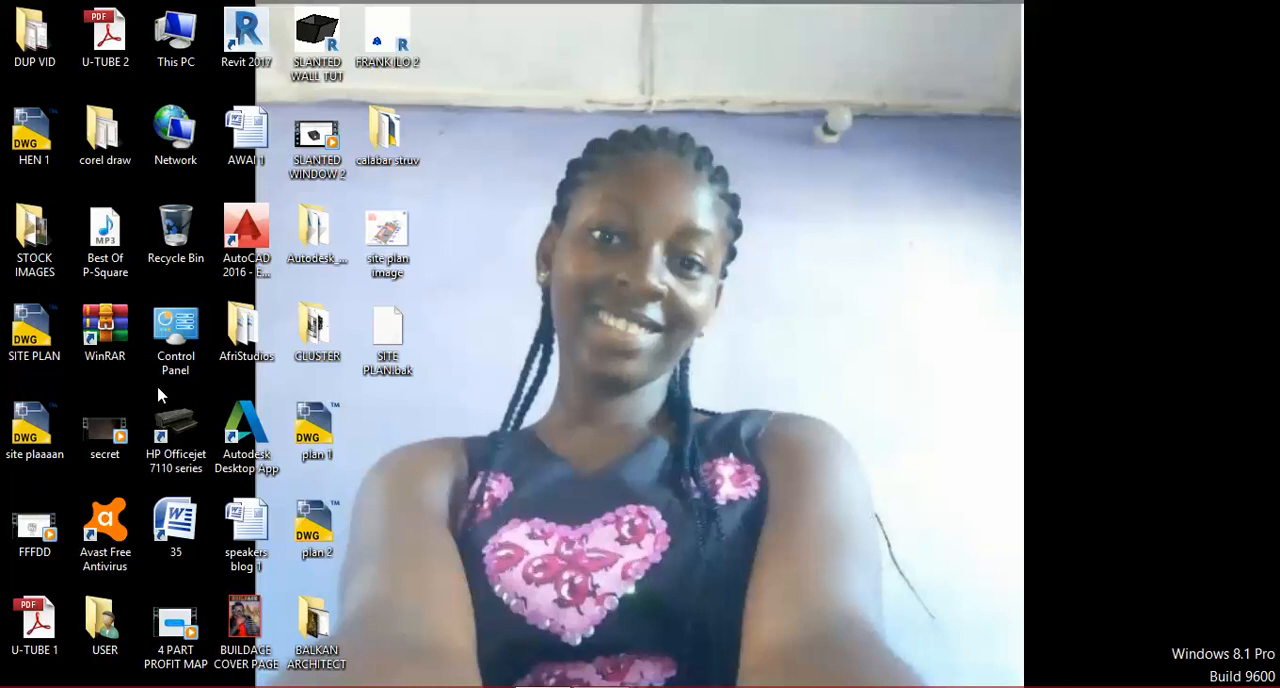
{"action": "double_click", "coordinate": [35, 340]}
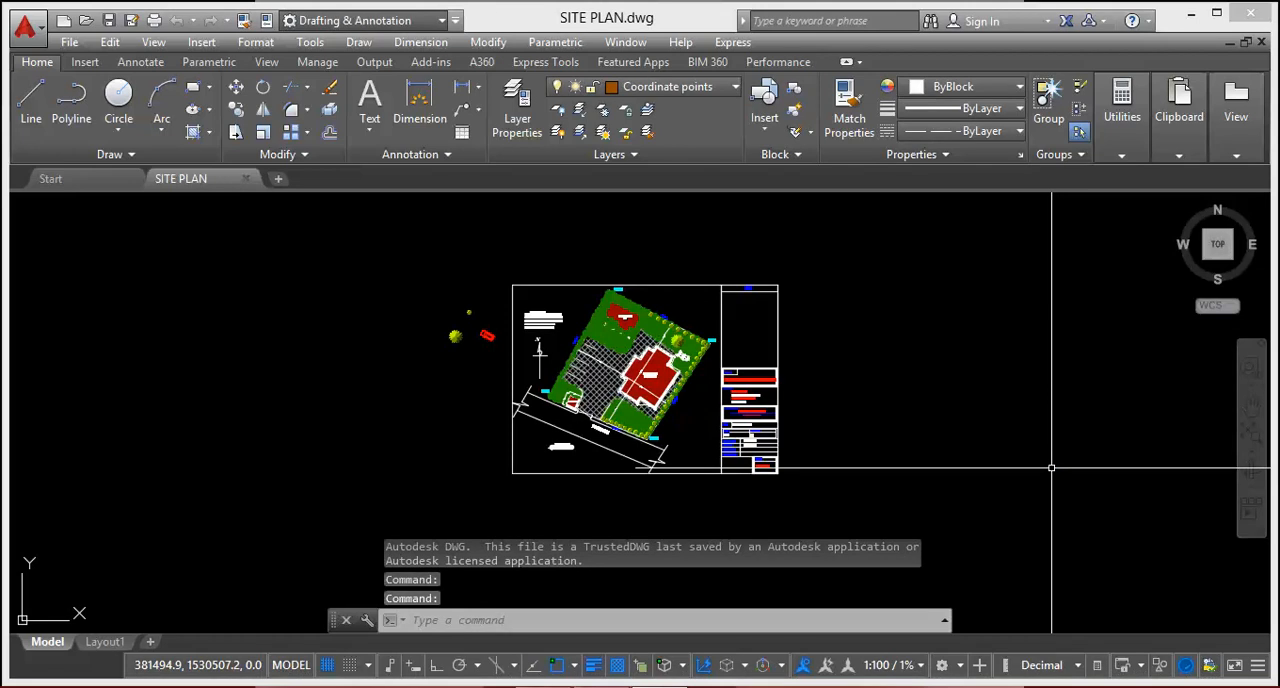
Step: Examine the loose tree and car symbols beside the site plan sheet
{"action": "scroll", "coordinate": [829, 371], "scroll_direction": "down", "scroll_amount": 5}
{"action": "scroll", "coordinate": [810, 340], "scroll_direction": "up", "scroll_amount": 5}
{"action": "scroll", "coordinate": [829, 366], "scroll_direction": "up", "scroll_amount": 4}
{"action": "scroll", "coordinate": [700, 343], "scroll_direction": "down", "scroll_amount": 6}
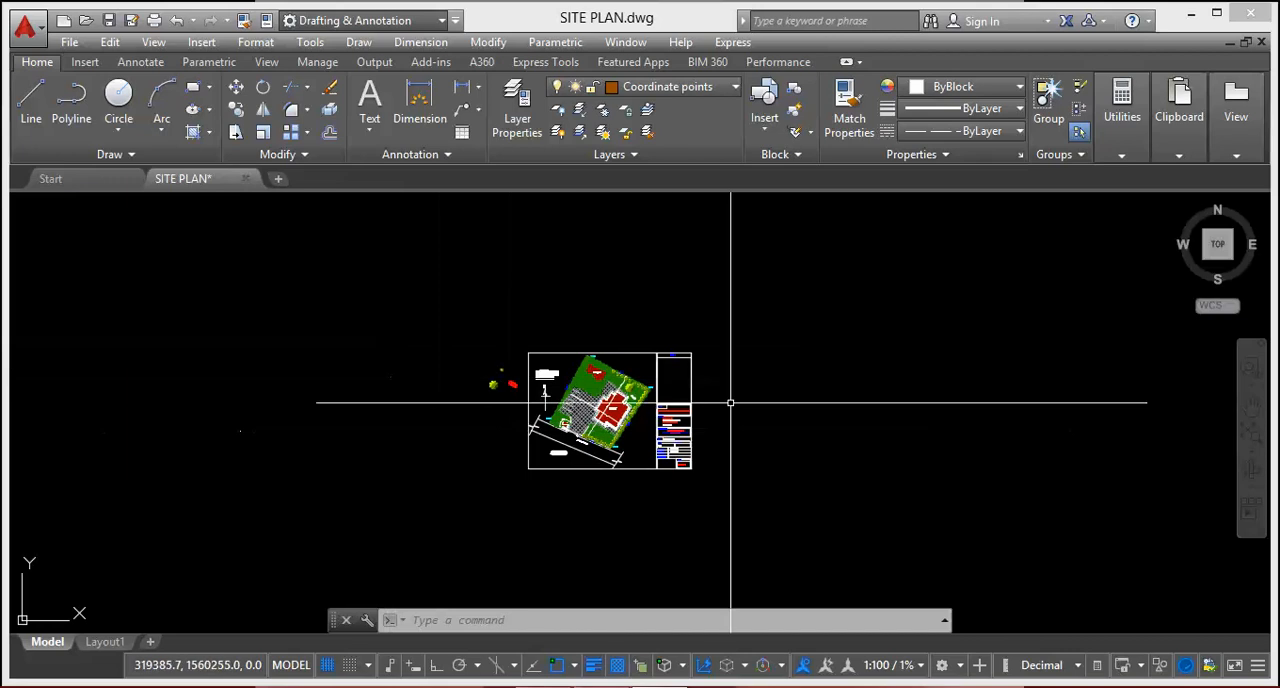
{"action": "scroll", "coordinate": [620, 378], "scroll_direction": "down", "scroll_amount": 3}
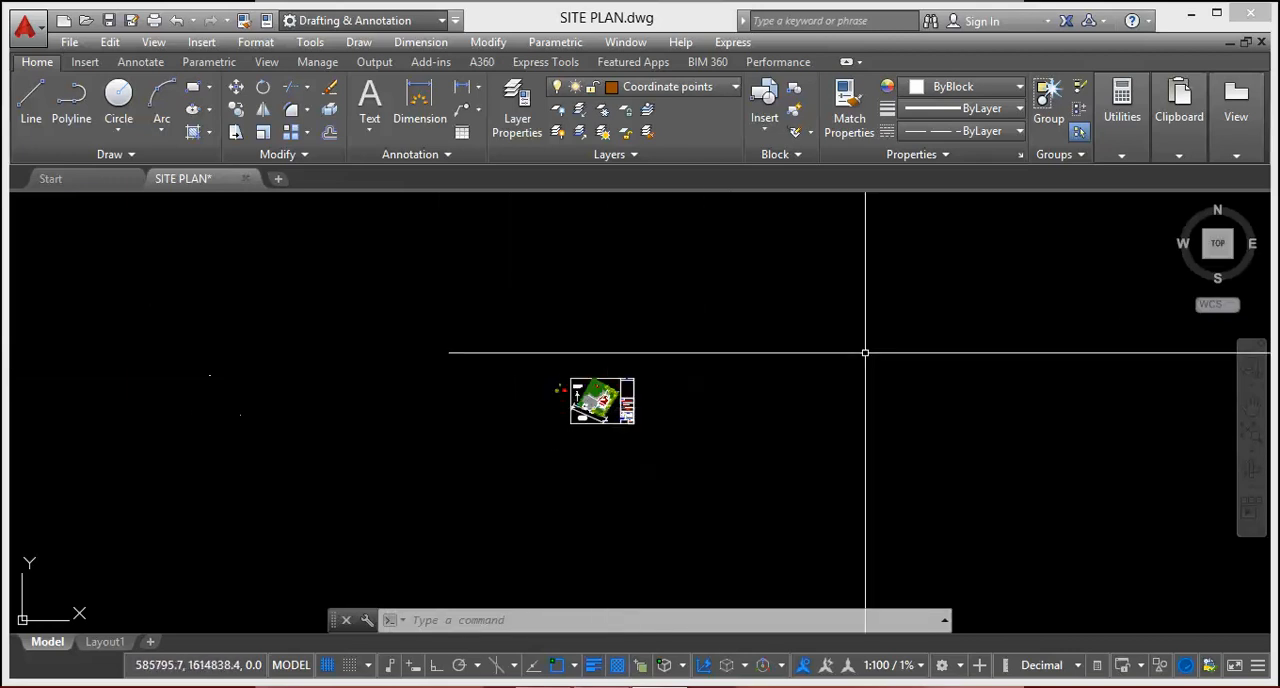
{"action": "scroll", "coordinate": [586, 371], "scroll_direction": "up", "scroll_amount": 4}
{"action": "scroll", "coordinate": [653, 325], "scroll_direction": "down", "scroll_amount": 4}
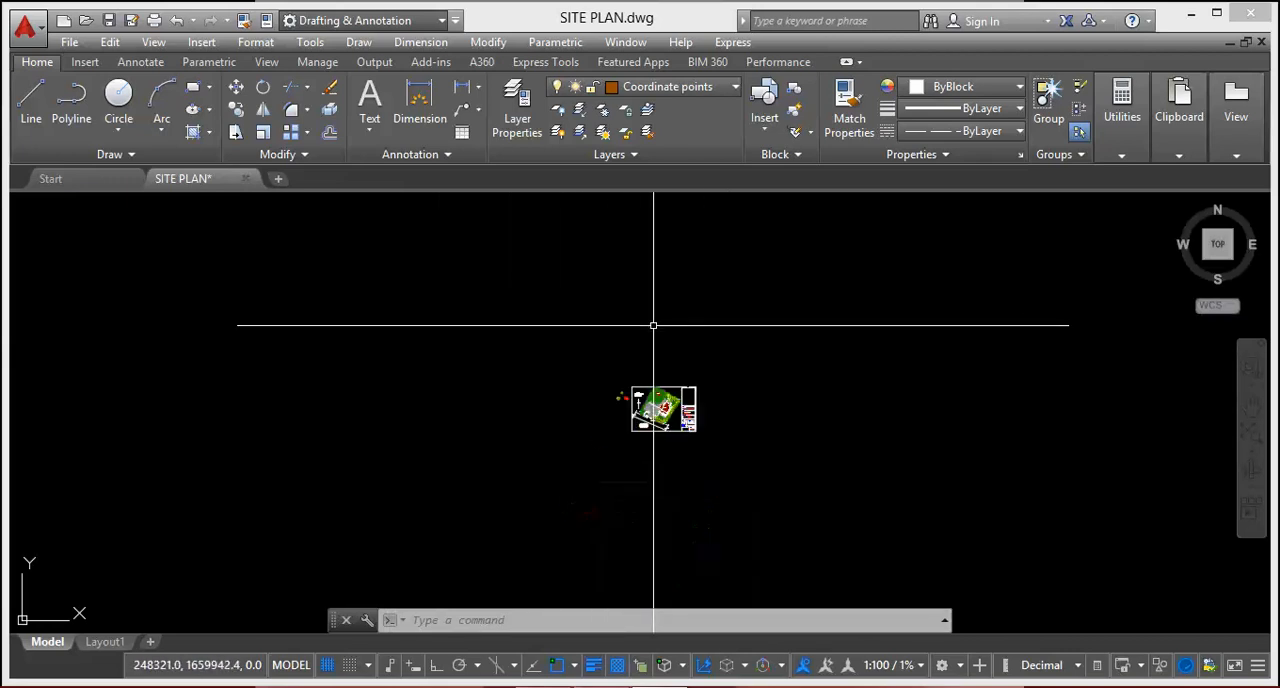
{"action": "scroll", "coordinate": [635, 396], "scroll_direction": "up", "scroll_amount": 5}
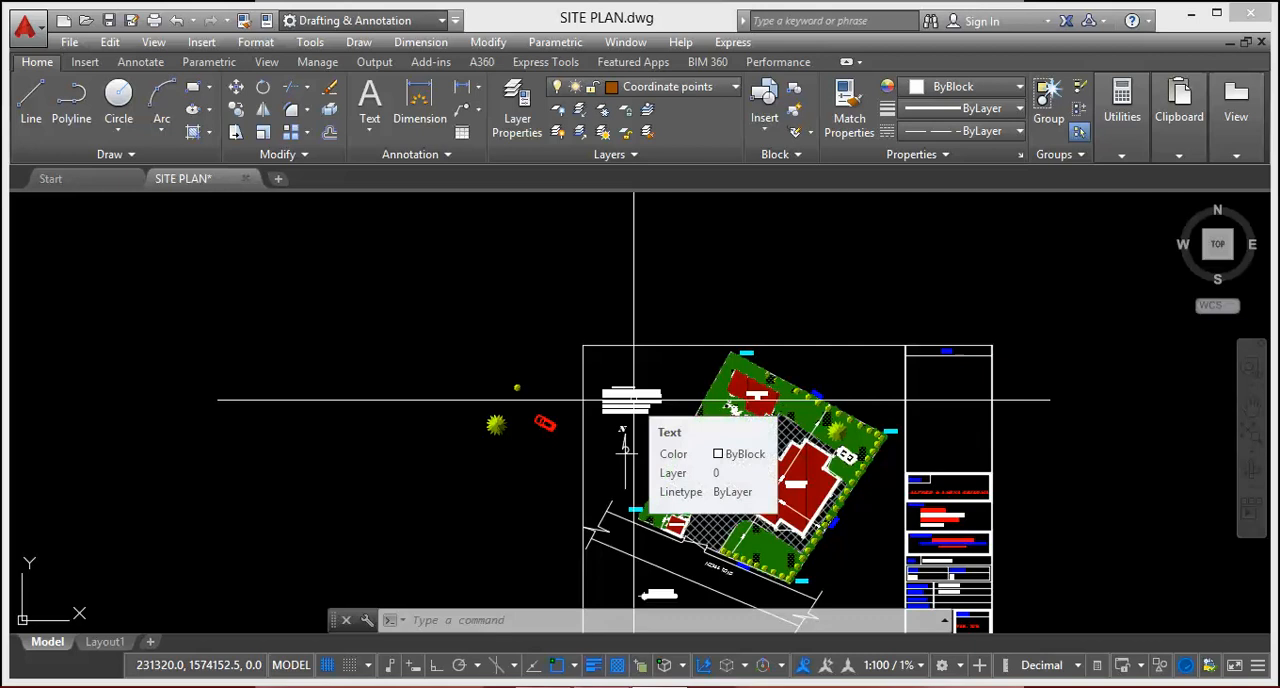
{"action": "scroll", "coordinate": [634, 400], "scroll_direction": "down", "scroll_amount": 6}
{"action": "scroll", "coordinate": [634, 314], "scroll_direction": "up", "scroll_amount": 8}
{"action": "scroll", "coordinate": [636, 318], "scroll_direction": "down", "scroll_amount": 4}
{"action": "scroll", "coordinate": [660, 362], "scroll_direction": "up", "scroll_amount": 7}
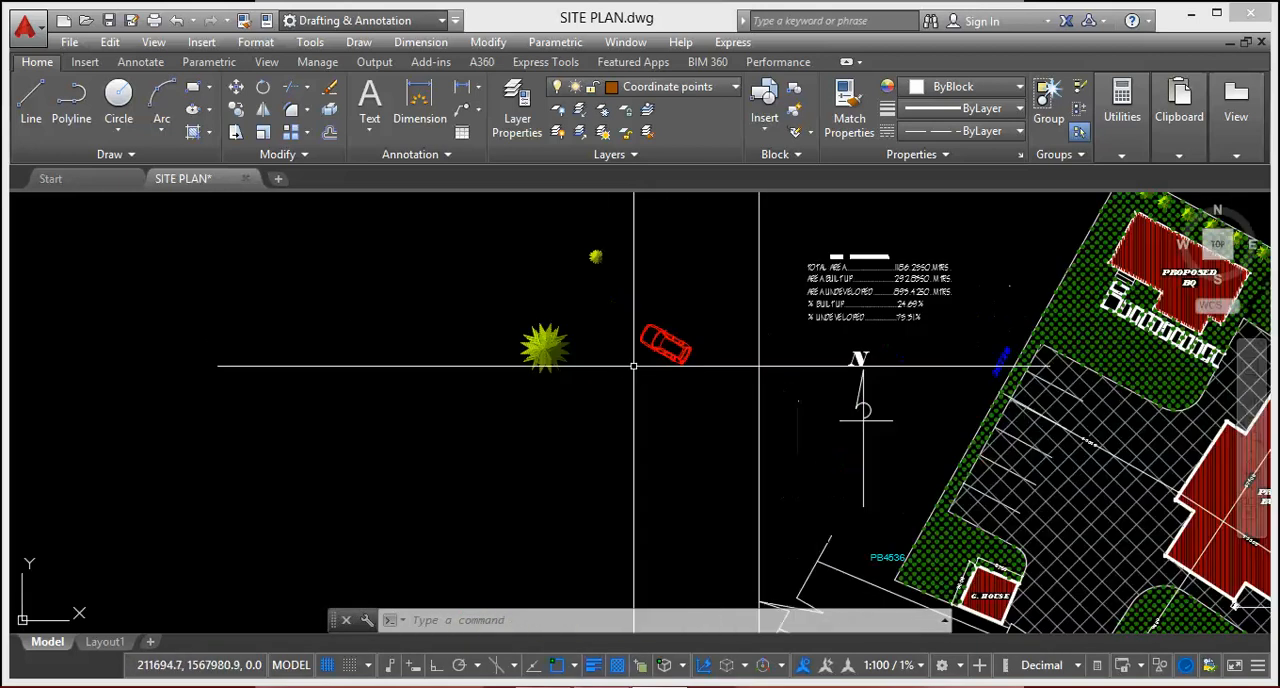
{"action": "scroll", "coordinate": [640, 362], "scroll_direction": "down", "scroll_amount": 3}
{"action": "scroll", "coordinate": [590, 355], "scroll_direction": "up", "scroll_amount": 6}
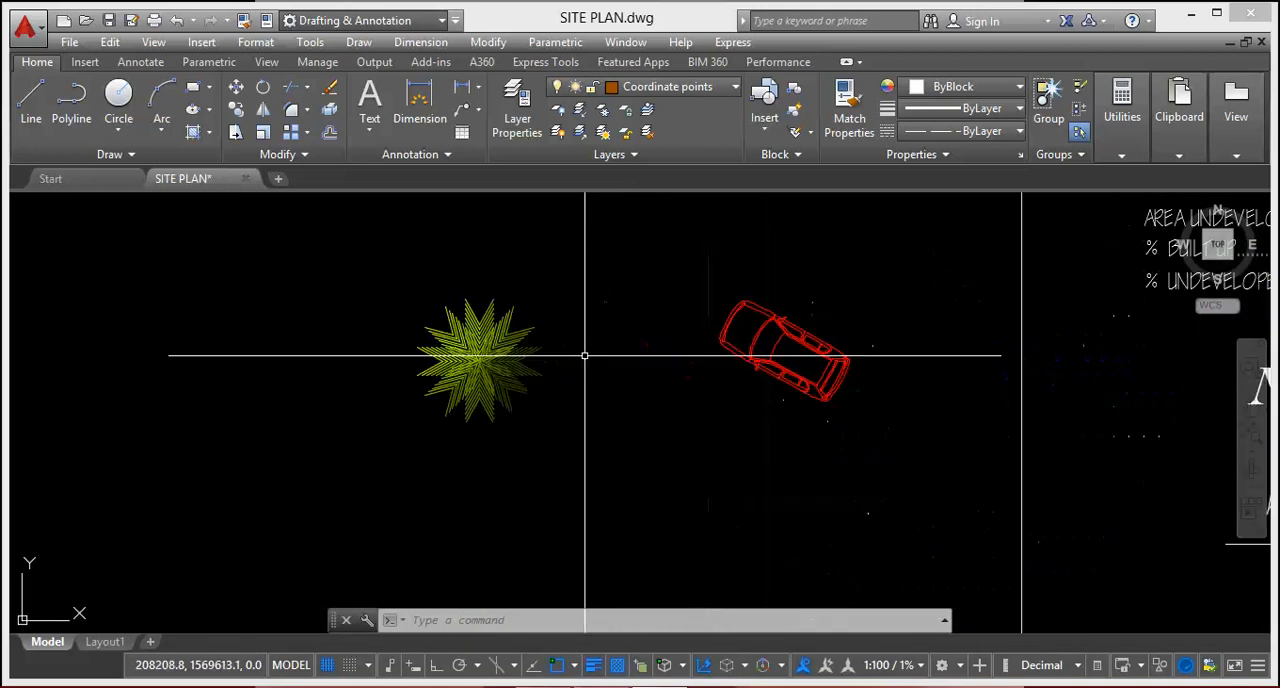
{"action": "scroll", "coordinate": [534, 371], "scroll_direction": "down", "scroll_amount": 5}
{"action": "scroll", "coordinate": [566, 402], "scroll_direction": "up", "scroll_amount": 5}
{"action": "scroll", "coordinate": [671, 400], "scroll_direction": "down", "scroll_amount": 2}
{"action": "scroll", "coordinate": [466, 357], "scroll_direction": "down", "scroll_amount": 4}
{"action": "scroll", "coordinate": [523, 423], "scroll_direction": "up", "scroll_amount": 7}
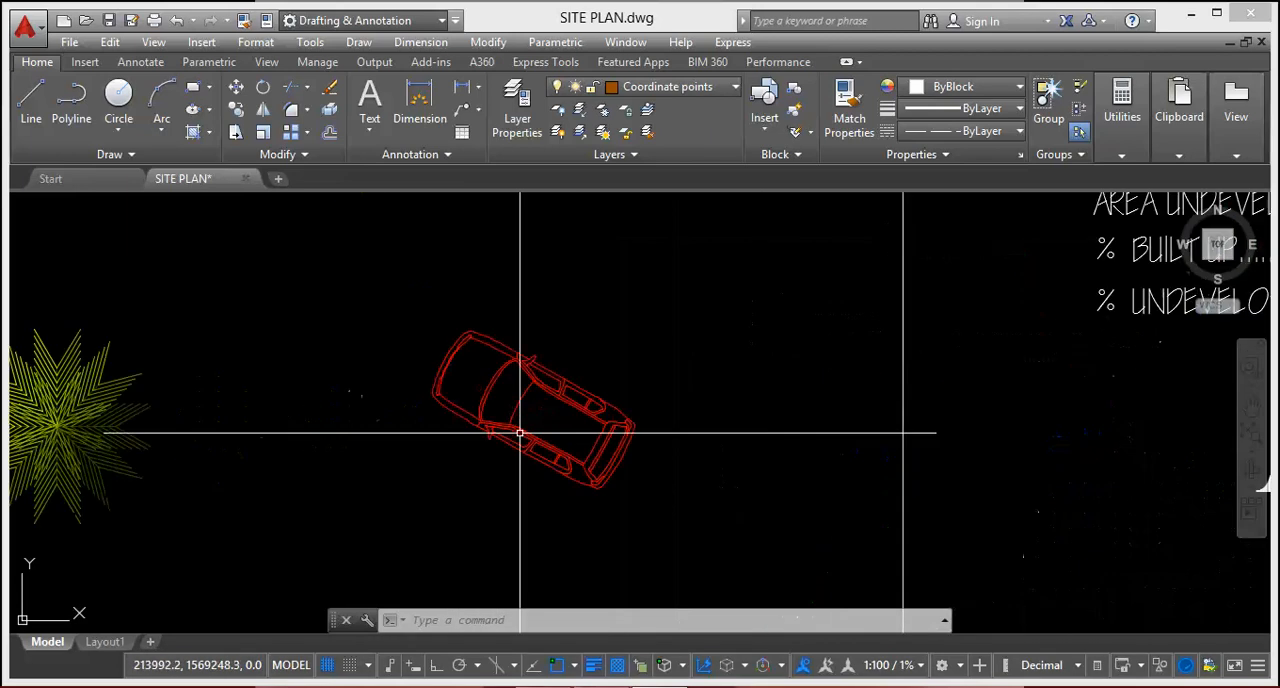
{"action": "scroll", "coordinate": [520, 433], "scroll_direction": "down", "scroll_amount": 3}
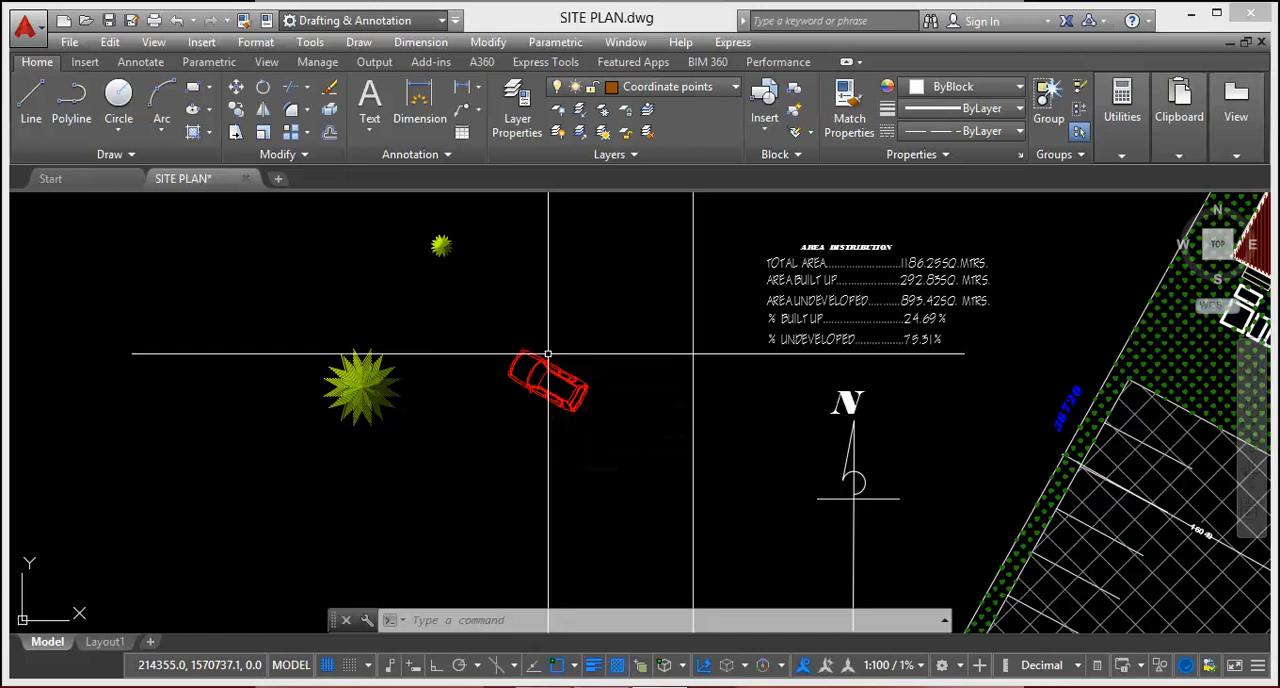
{"action": "scroll", "coordinate": [528, 328], "scroll_direction": "down", "scroll_amount": 3}
{"action": "scroll", "coordinate": [528, 328], "scroll_direction": "up", "scroll_amount": 5}
{"action": "scroll", "coordinate": [500, 330], "scroll_direction": "down", "scroll_amount": 4}
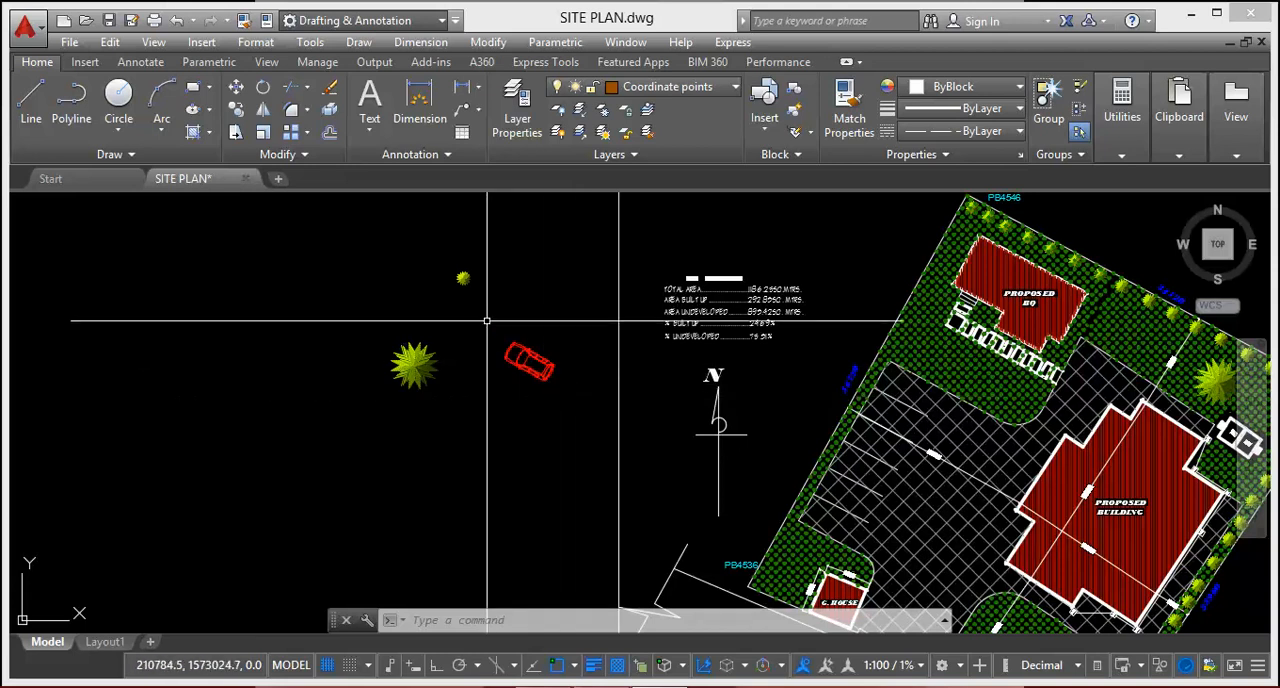
{"action": "scroll", "coordinate": [474, 312], "scroll_direction": "down", "scroll_amount": 5}
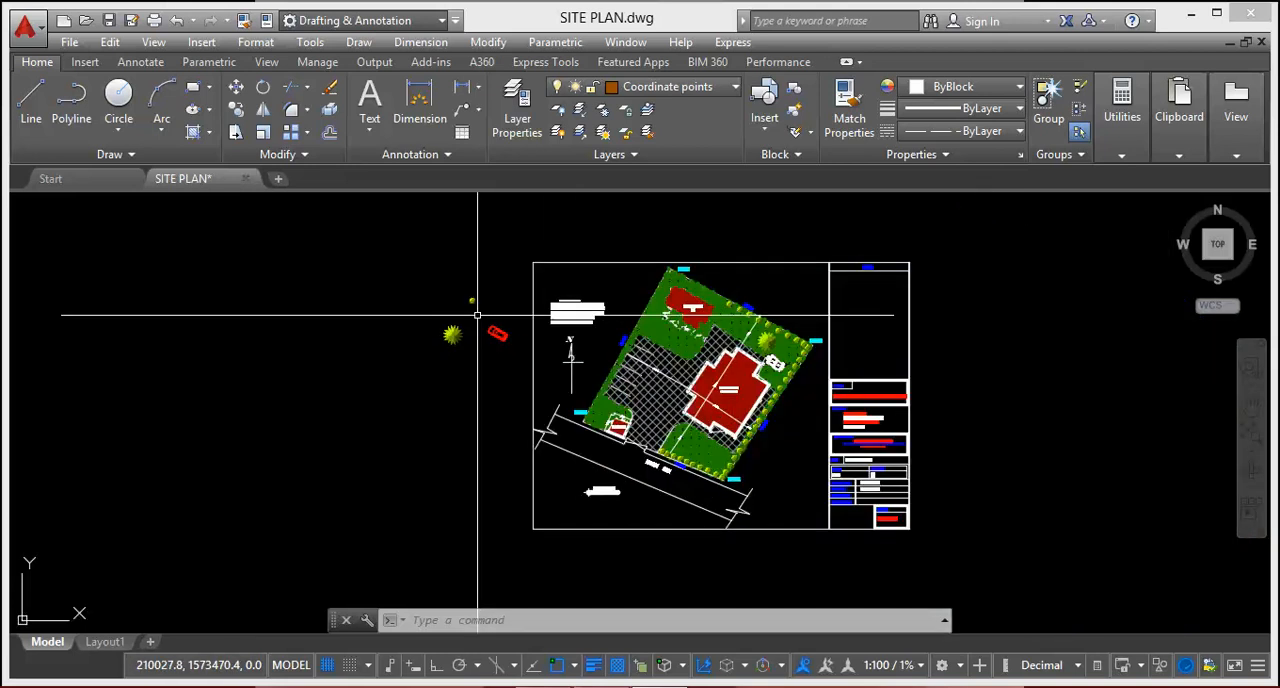
{"action": "scroll", "coordinate": [509, 364], "scroll_direction": "down", "scroll_amount": 2}
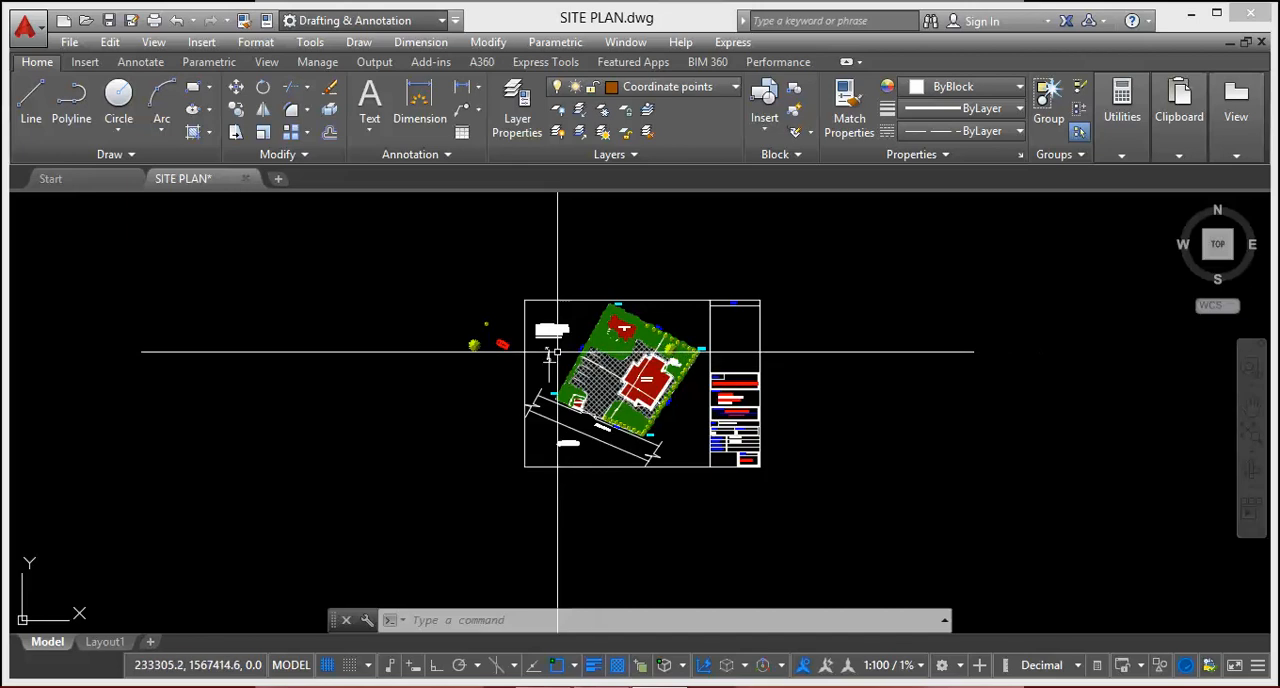
{"action": "scroll", "coordinate": [423, 291], "scroll_direction": "up", "scroll_amount": 4}
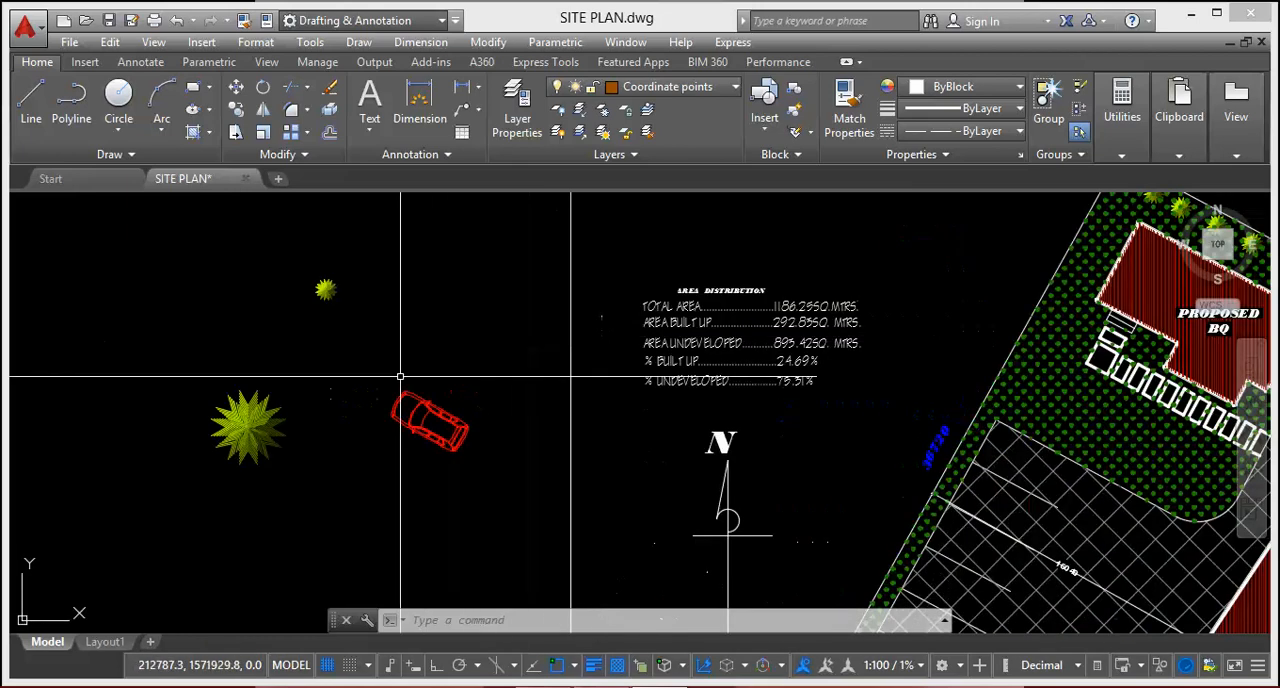
Step: Export the red car symbol beside the sheet with Write Block to the Desktop as CAR1.dwg
{"action": "scroll", "coordinate": [430, 320], "scroll_direction": "down", "scroll_amount": 1}
{"action": "left_click", "coordinate": [395, 335]}
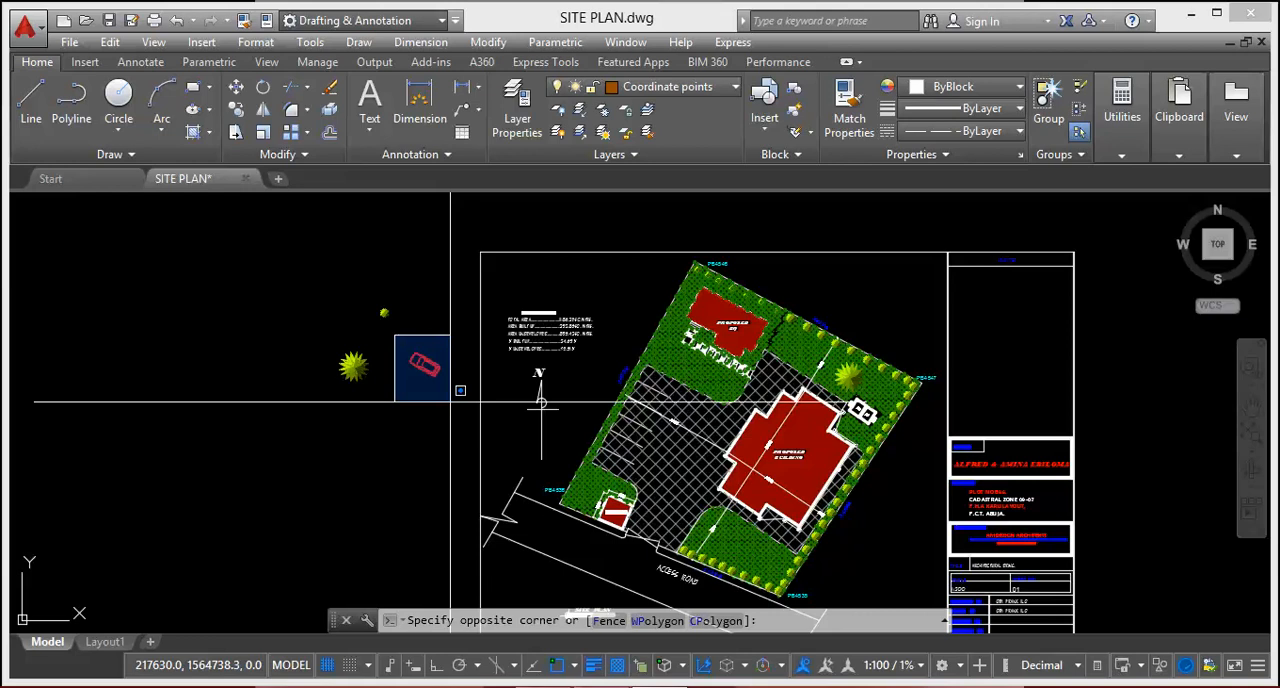
{"action": "left_click", "coordinate": [450, 401]}
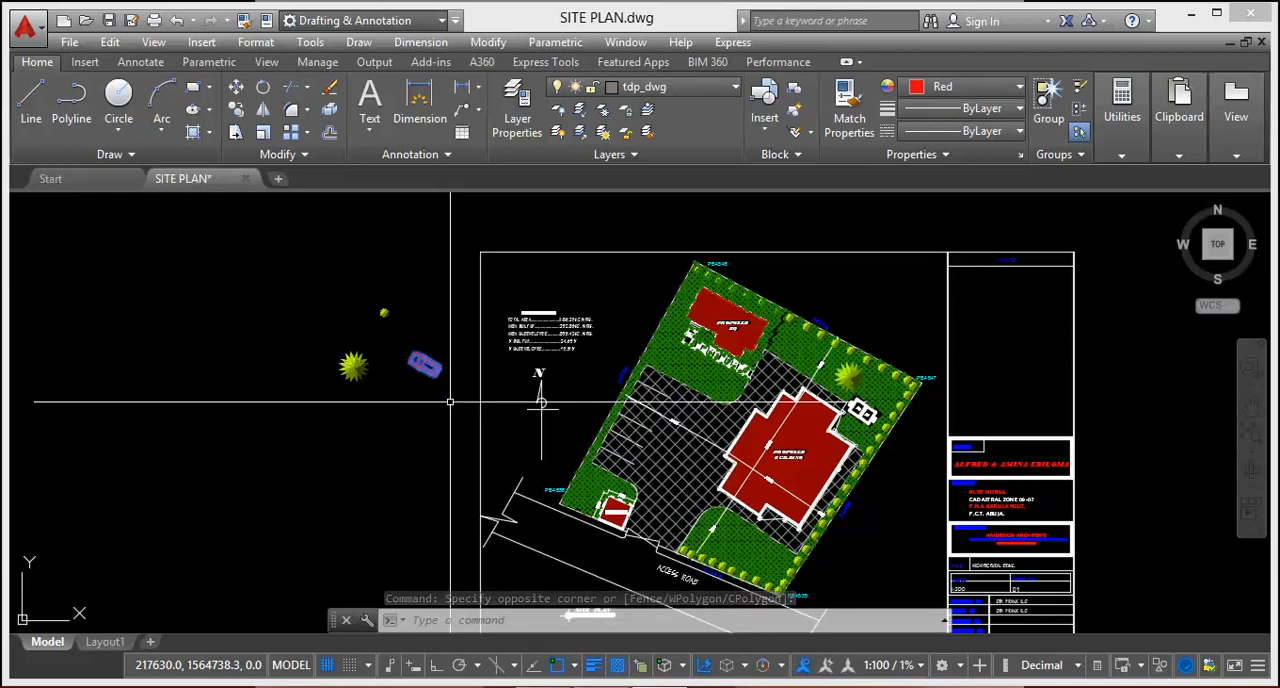
{"action": "type", "text": "W"}
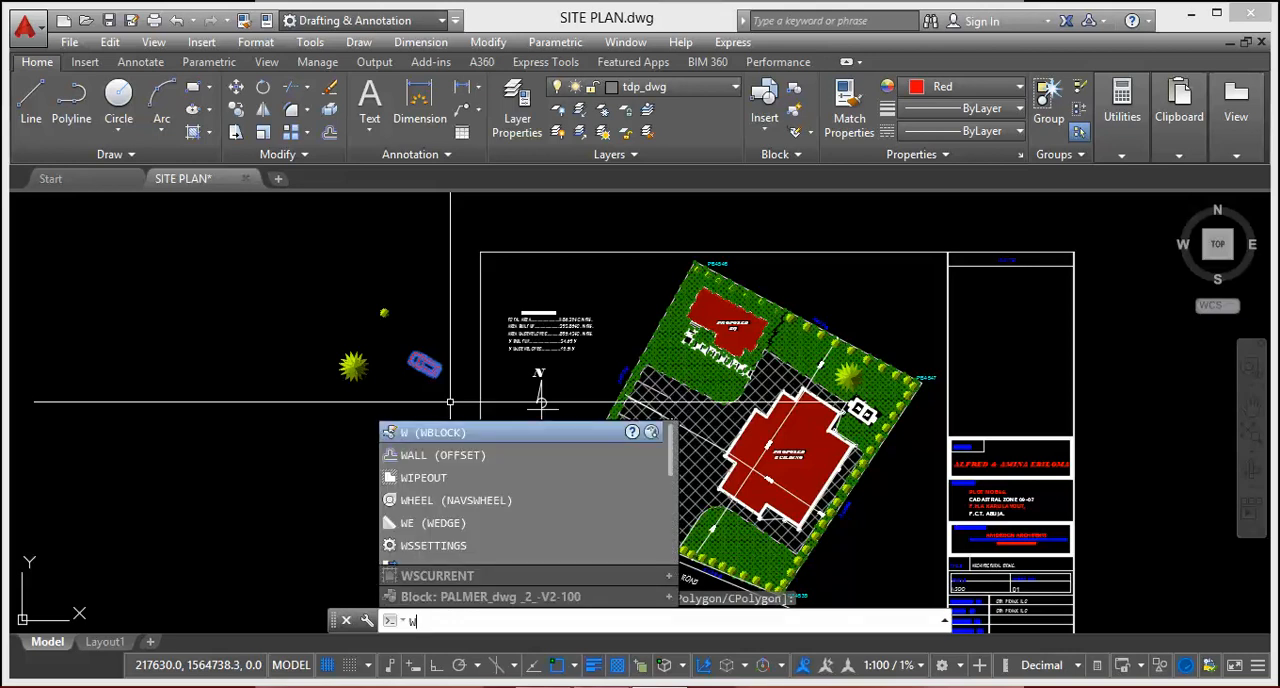
{"action": "key", "text": "Return"}
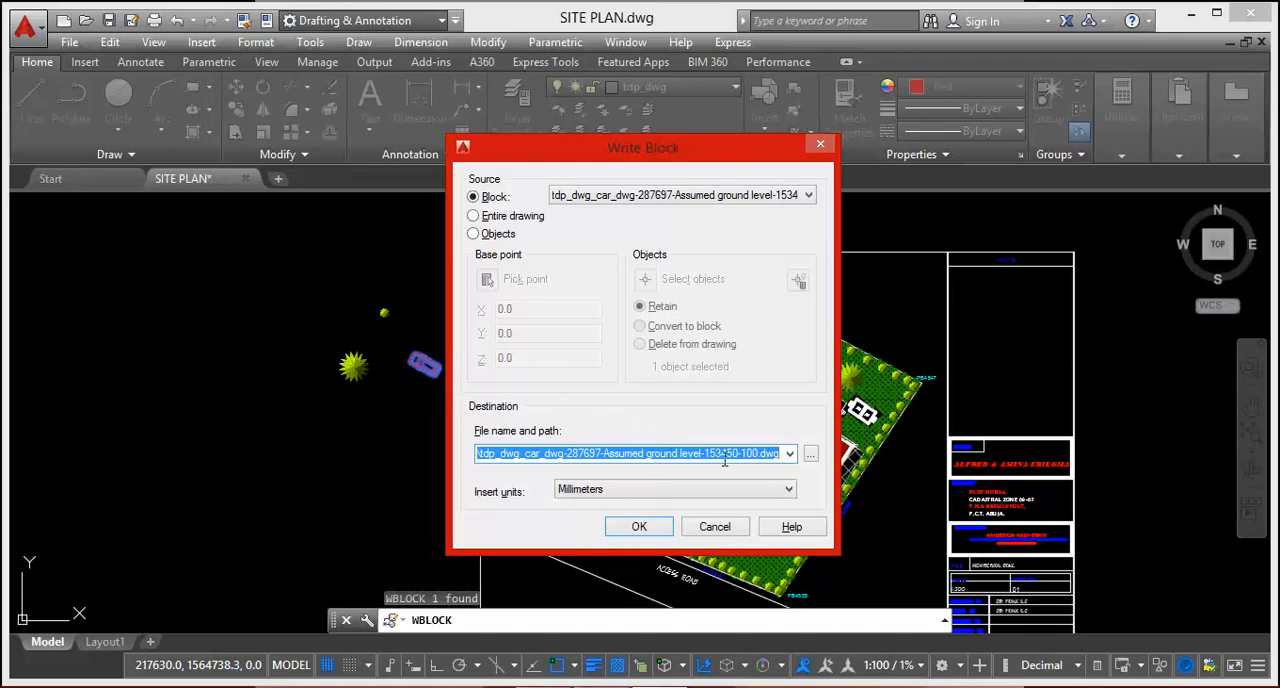
{"action": "left_click", "coordinate": [810, 455]}
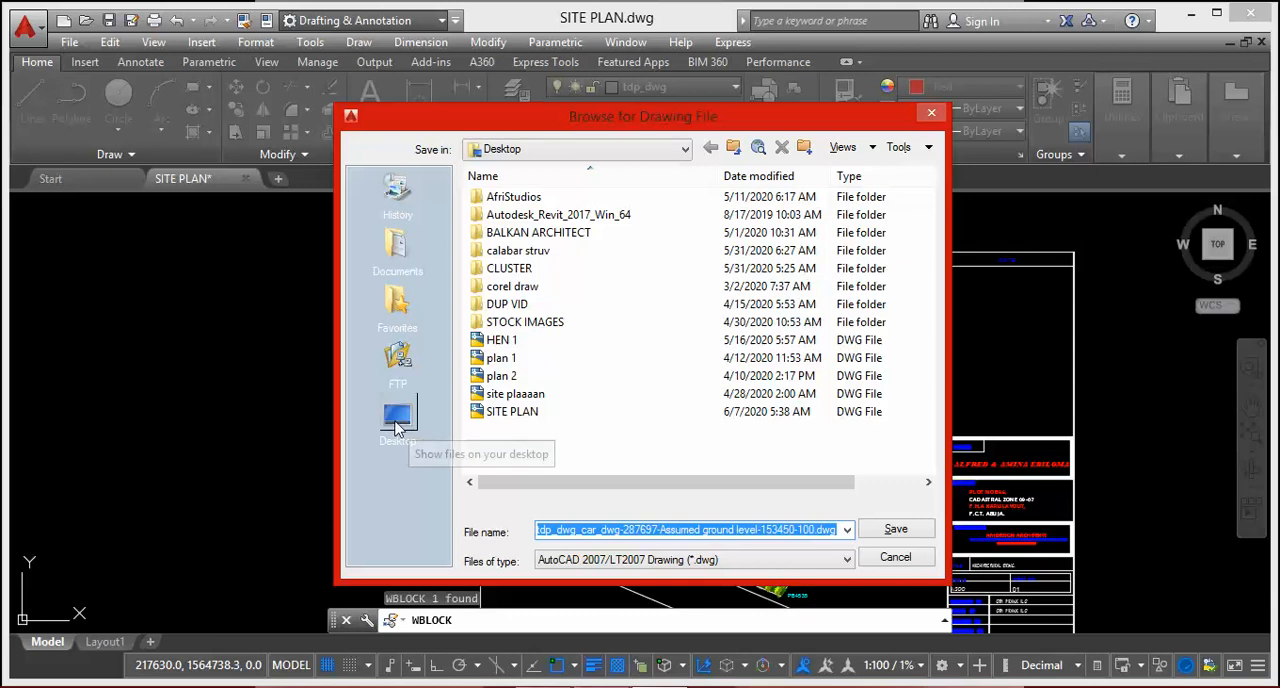
{"action": "left_click", "coordinate": [397, 422]}
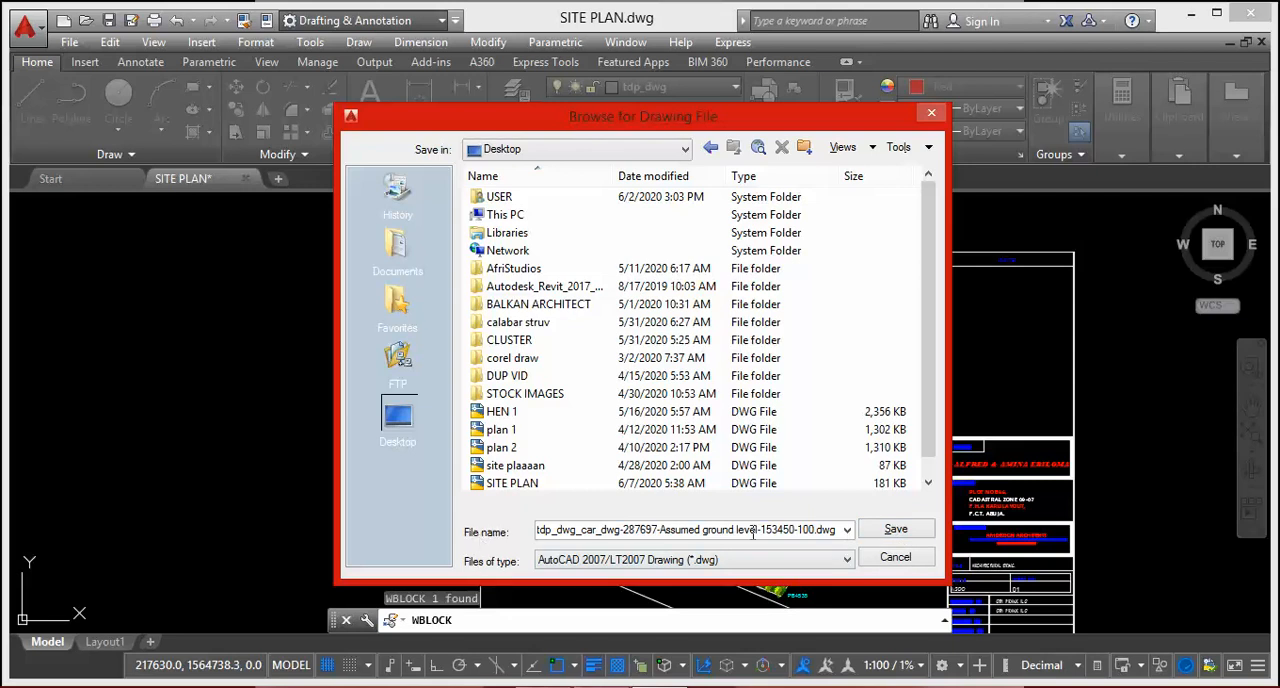
{"action": "left_click", "coordinate": [846, 530]}
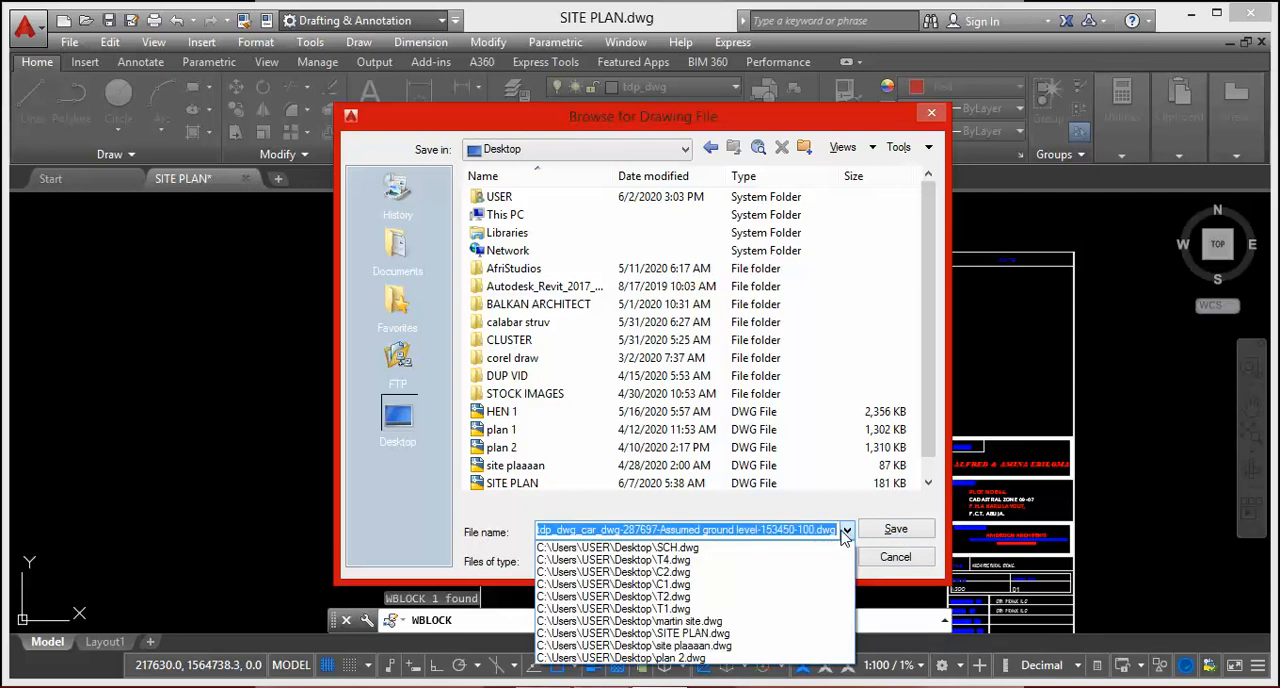
{"action": "type", "text": "CAR1"}
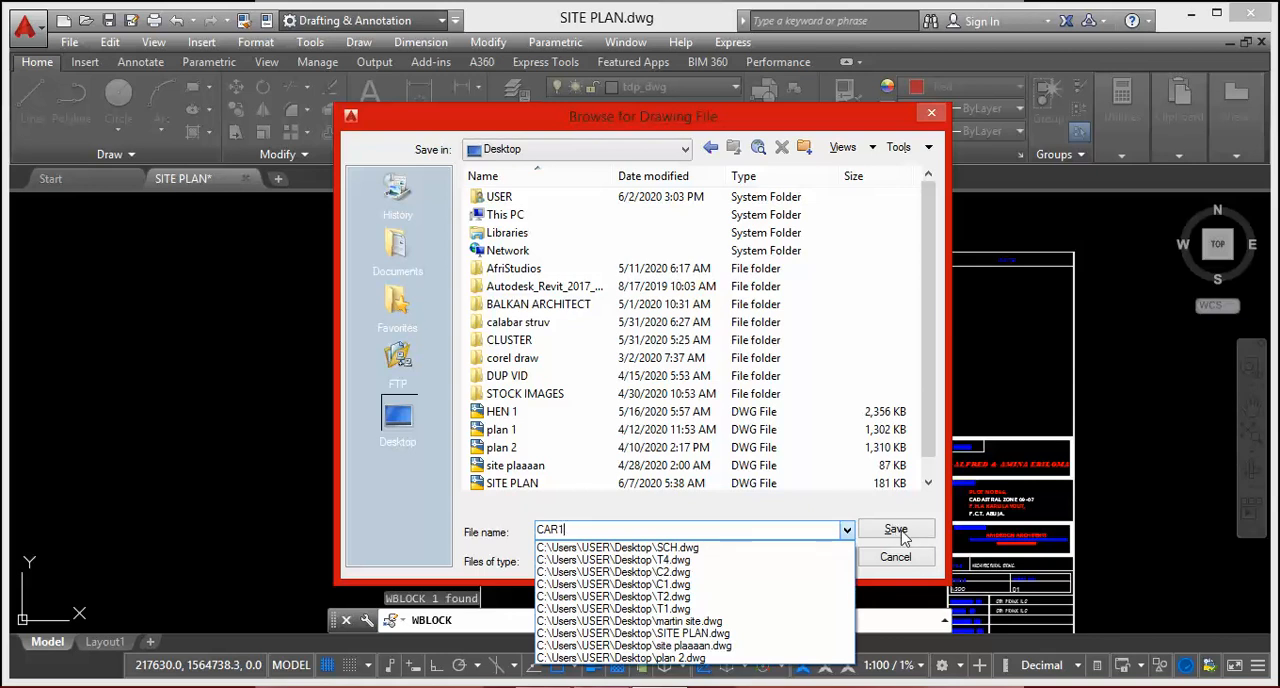
{"action": "left_click", "coordinate": [902, 531]}
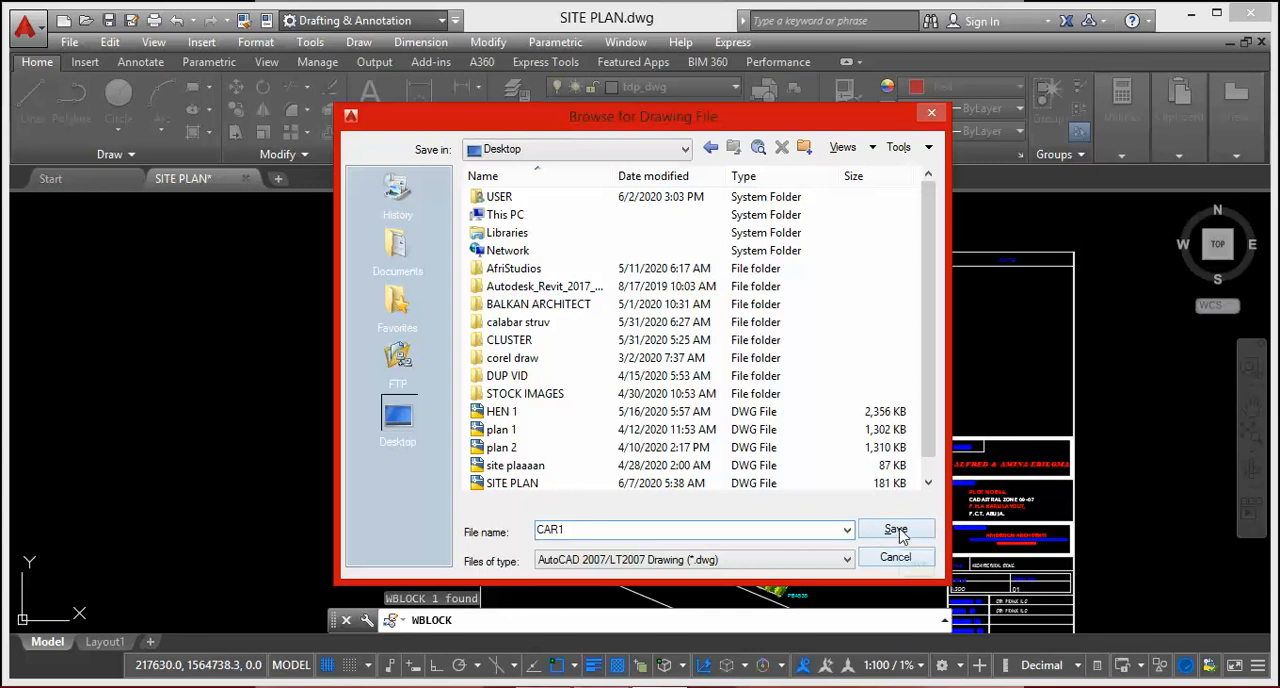
{"action": "left_click", "coordinate": [896, 534]}
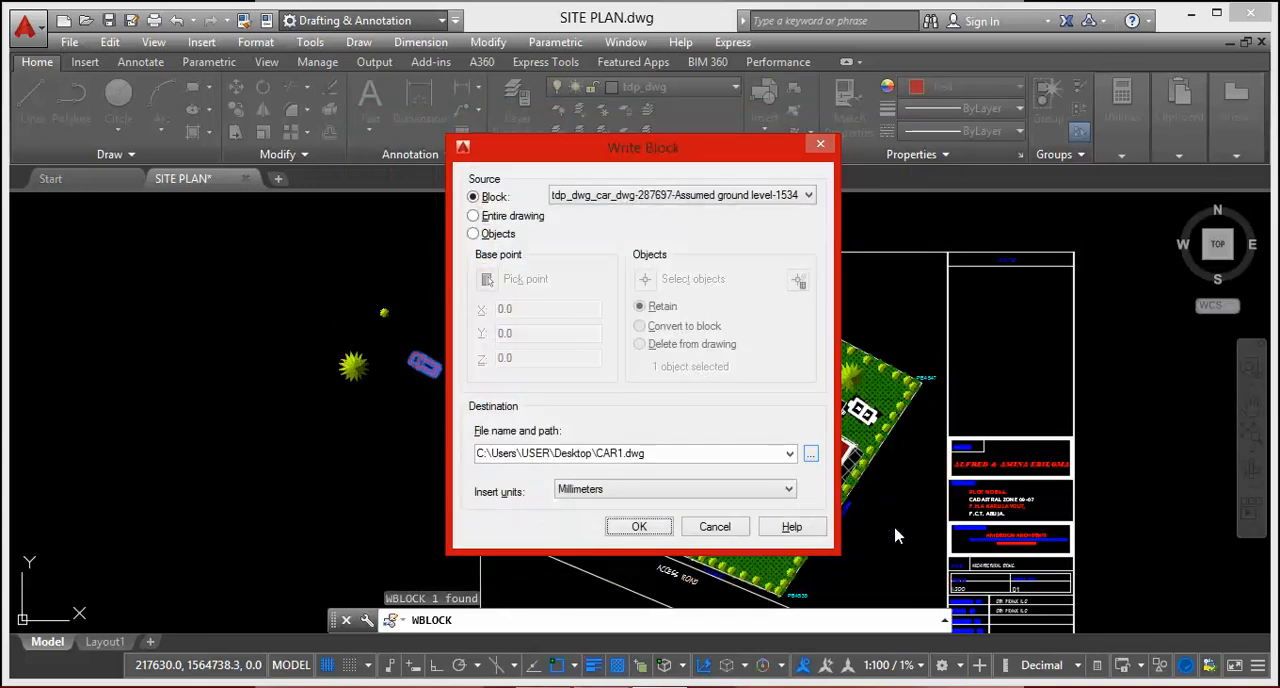
{"action": "left_click", "coordinate": [638, 531]}
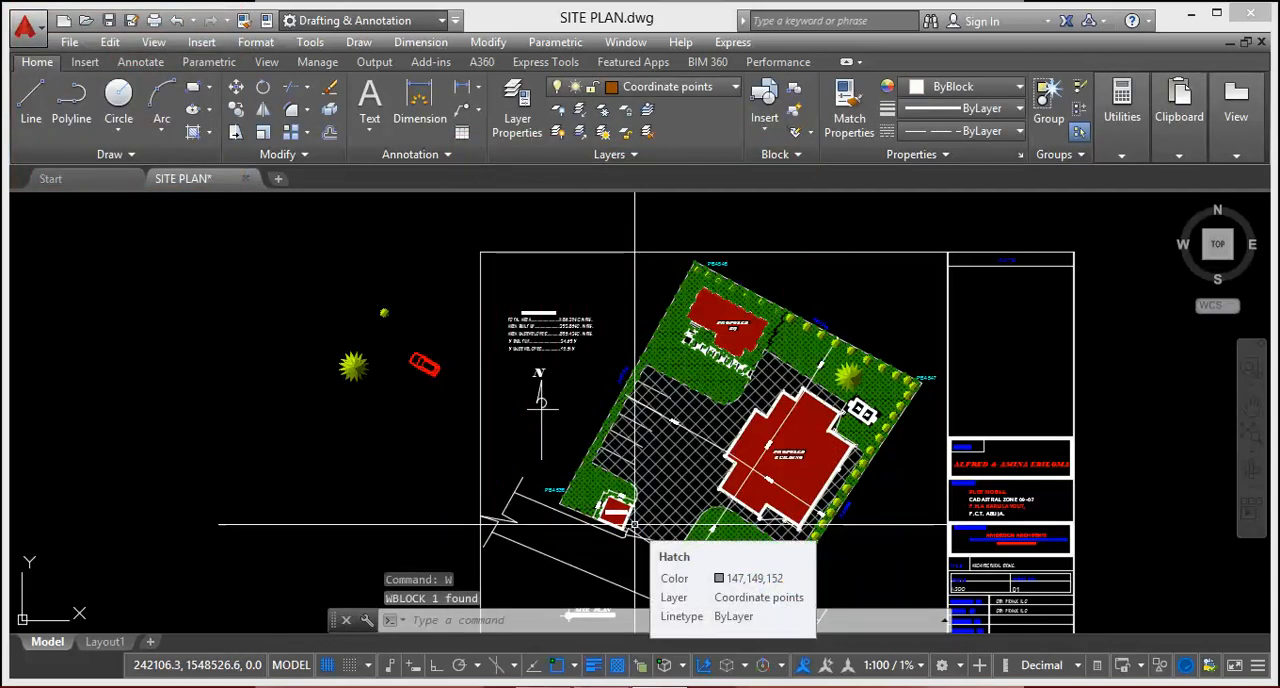
{"action": "left_click", "coordinate": [1190, 20]}
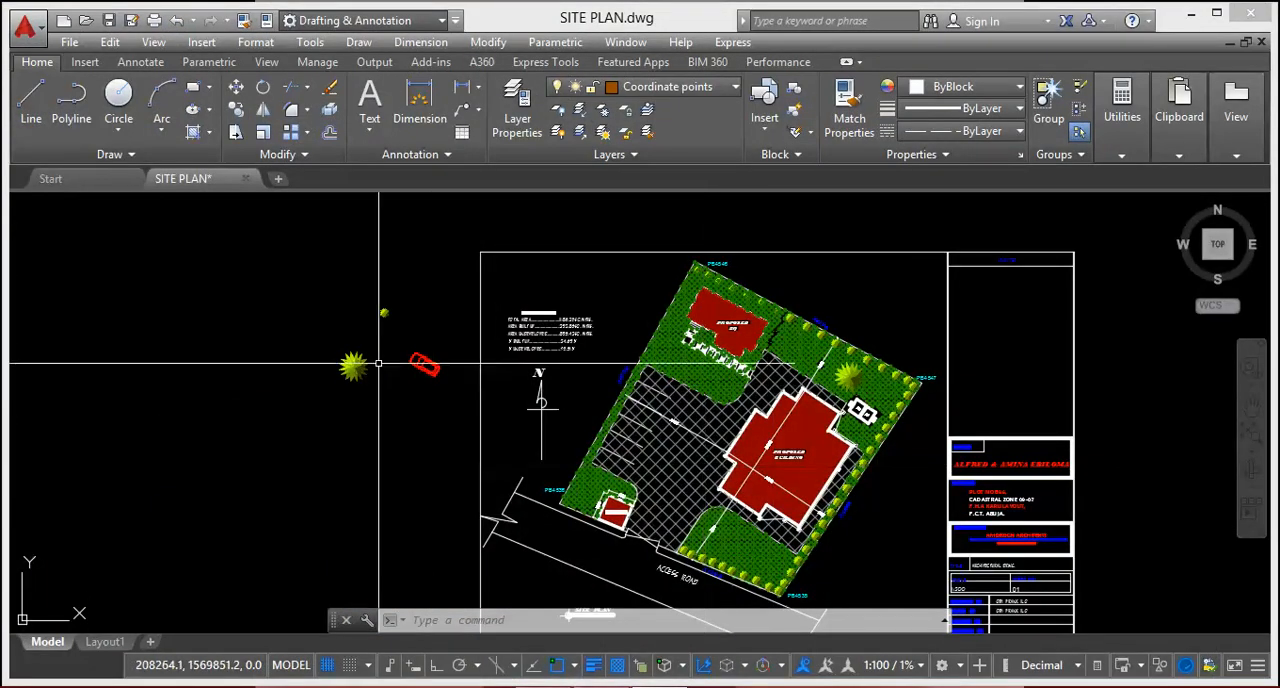
Step: Export the large loose tree symbol beside the sheet with Write Block to the Desktop as TREE 1.dwg
{"action": "scroll", "coordinate": [337, 355], "scroll_direction": "up", "scroll_amount": 4}
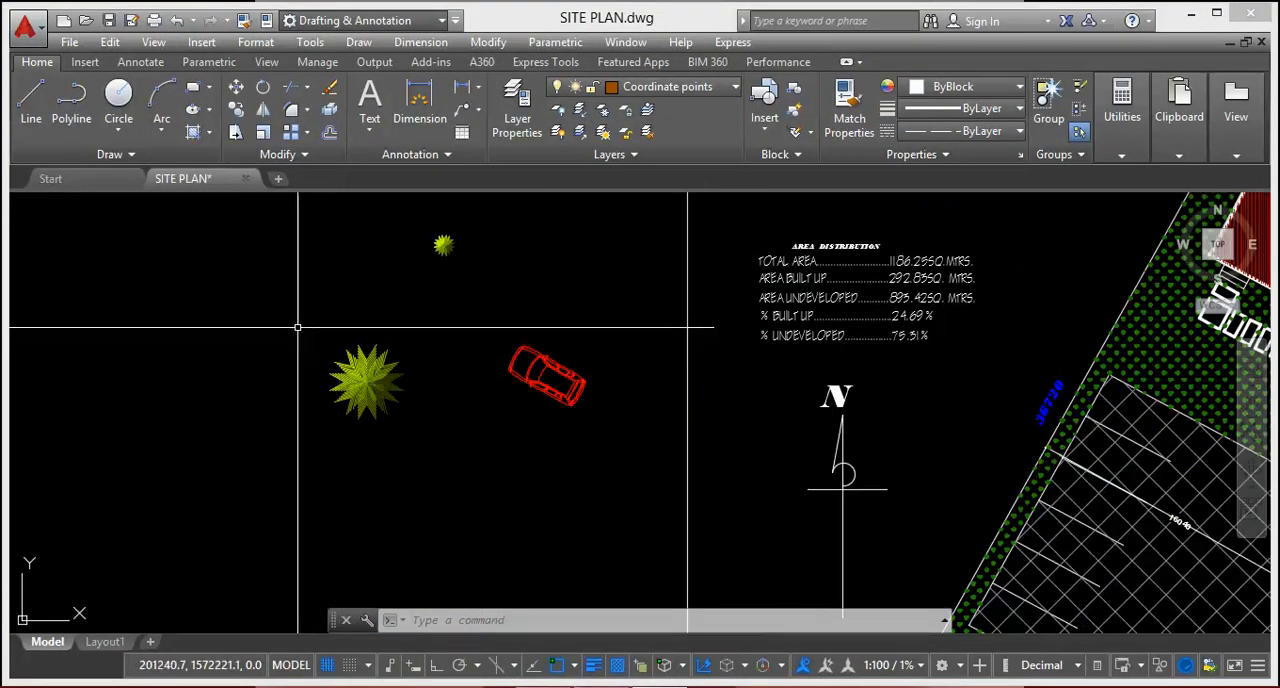
{"action": "left_click", "coordinate": [272, 302]}
{"action": "left_click", "coordinate": [430, 475]}
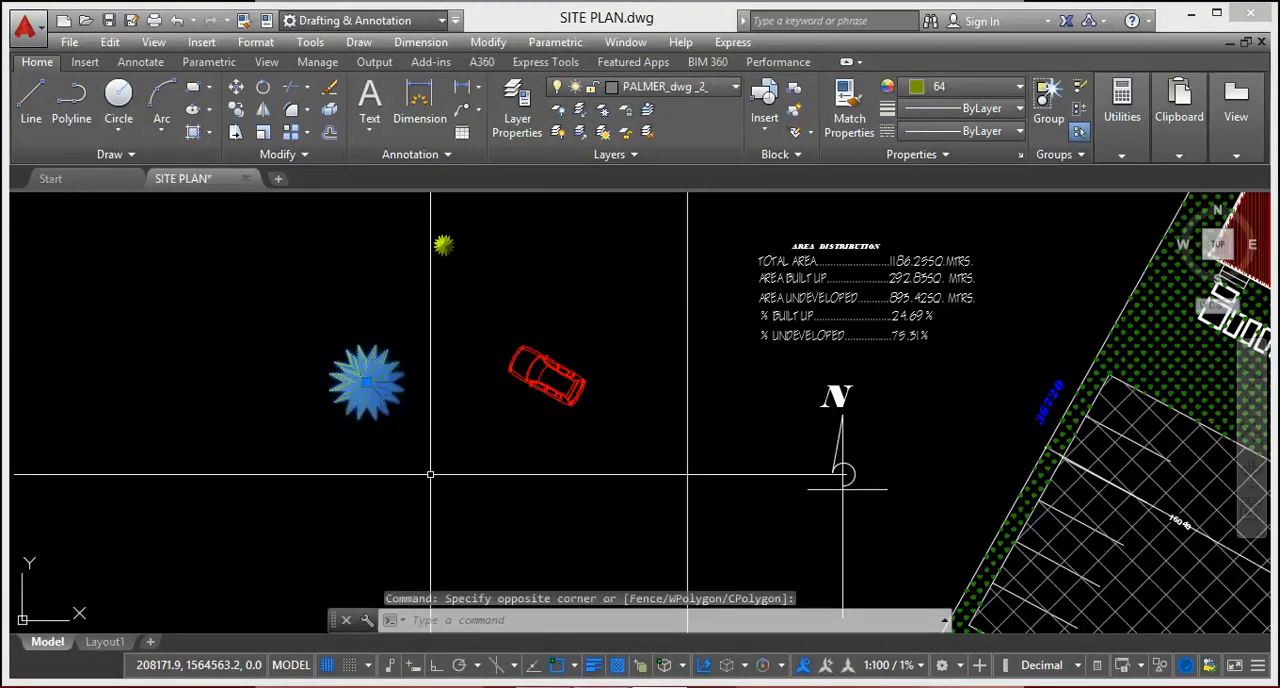
{"action": "type", "text": "W"}
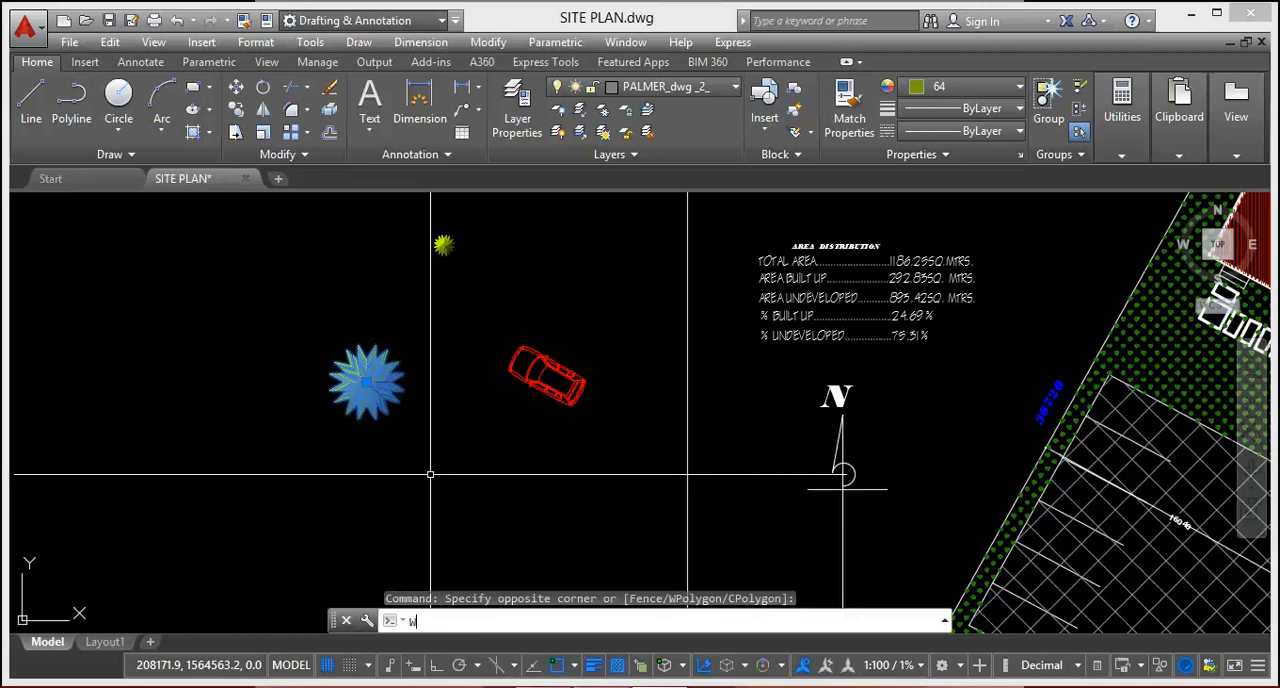
{"action": "key", "text": "Return"}
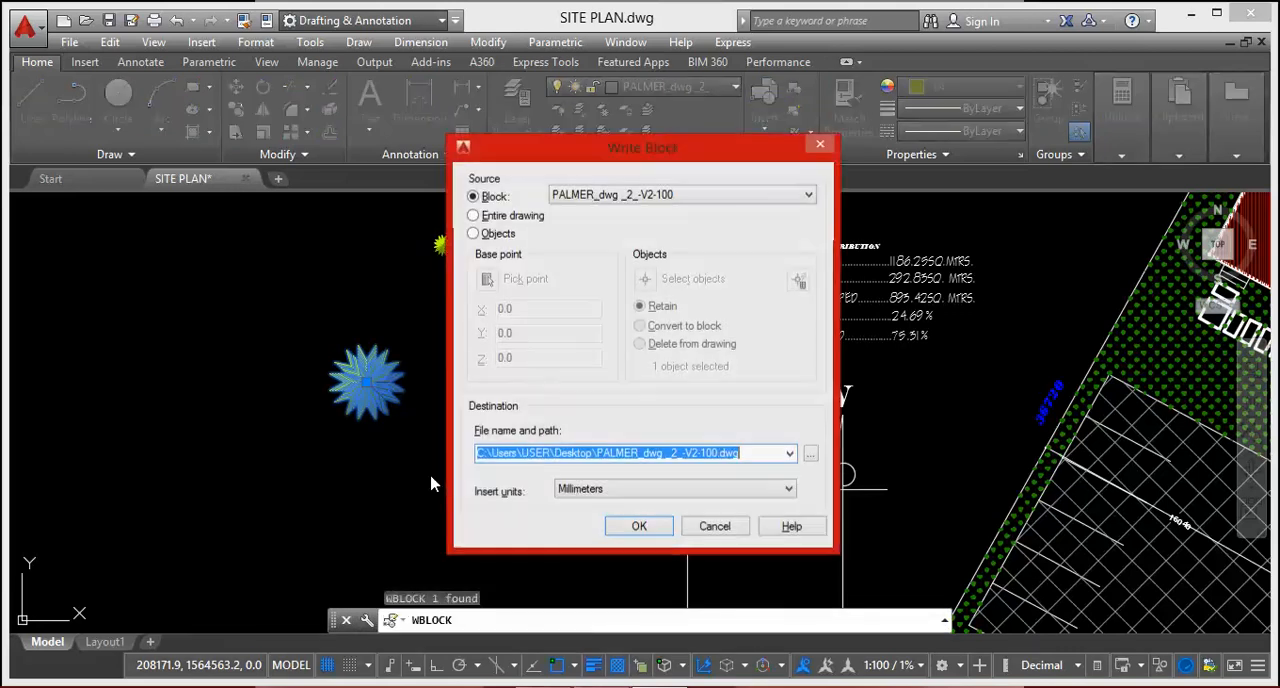
{"action": "left_click", "coordinate": [810, 455]}
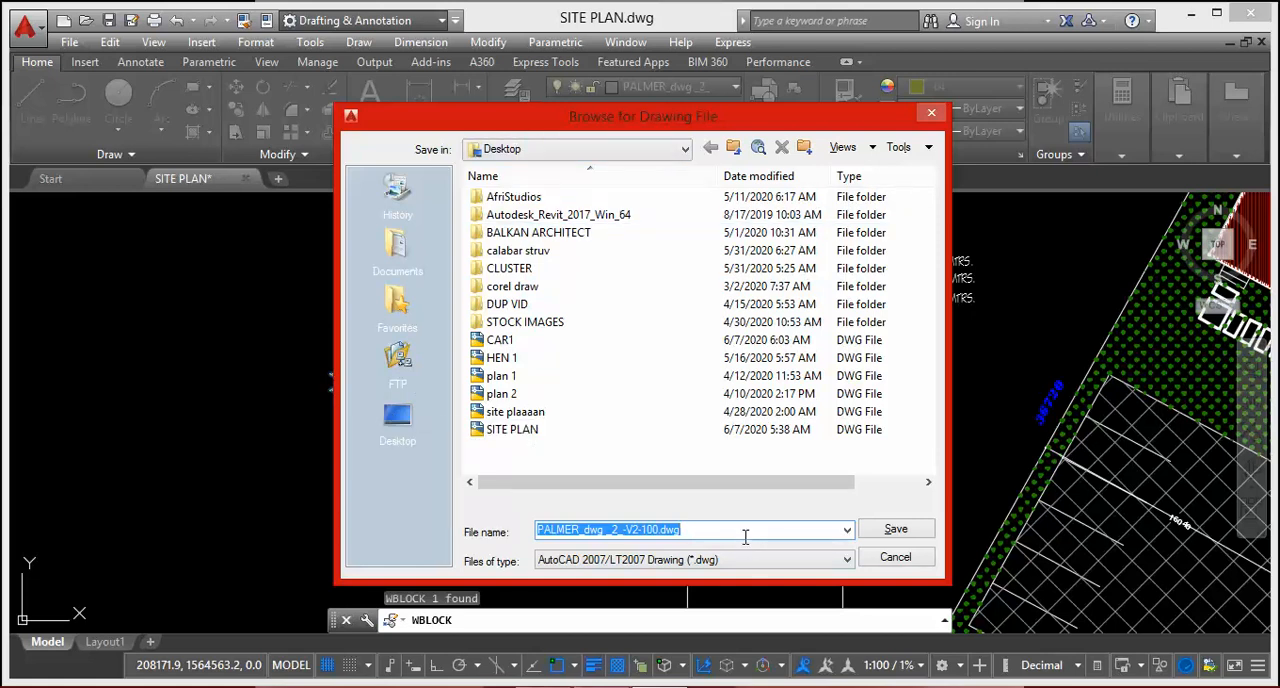
{"action": "type", "text": "TREE 1"}
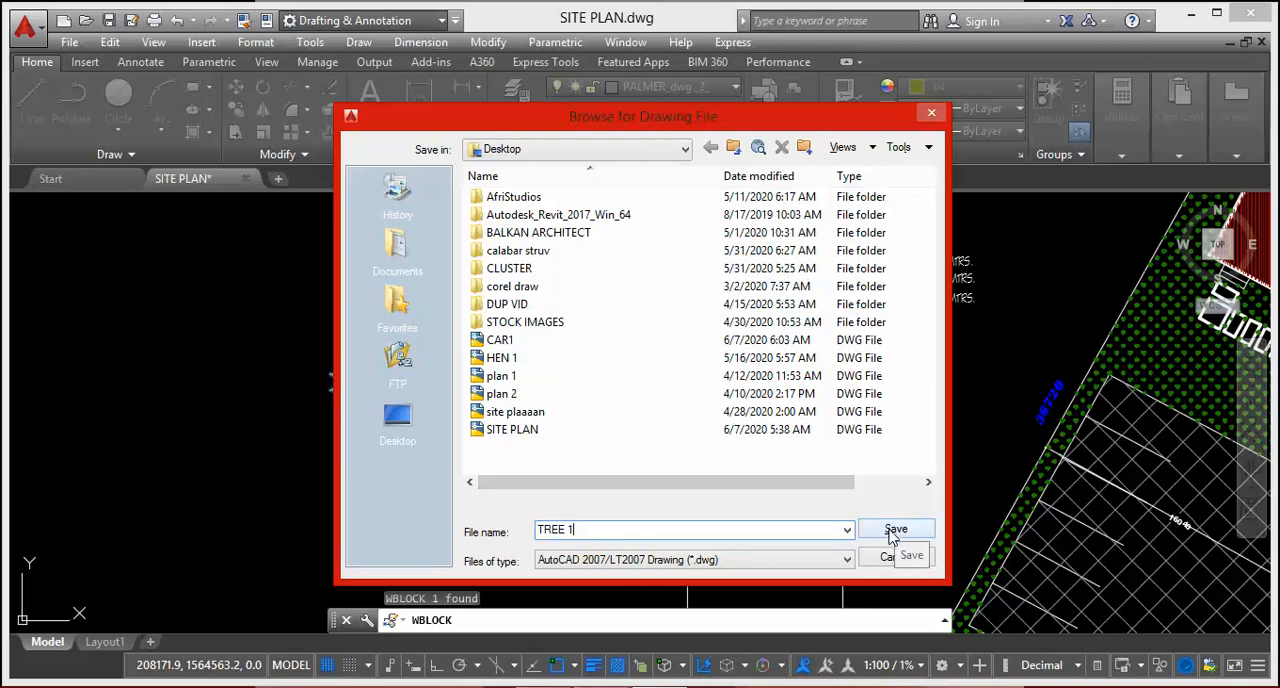
{"action": "left_click", "coordinate": [893, 531]}
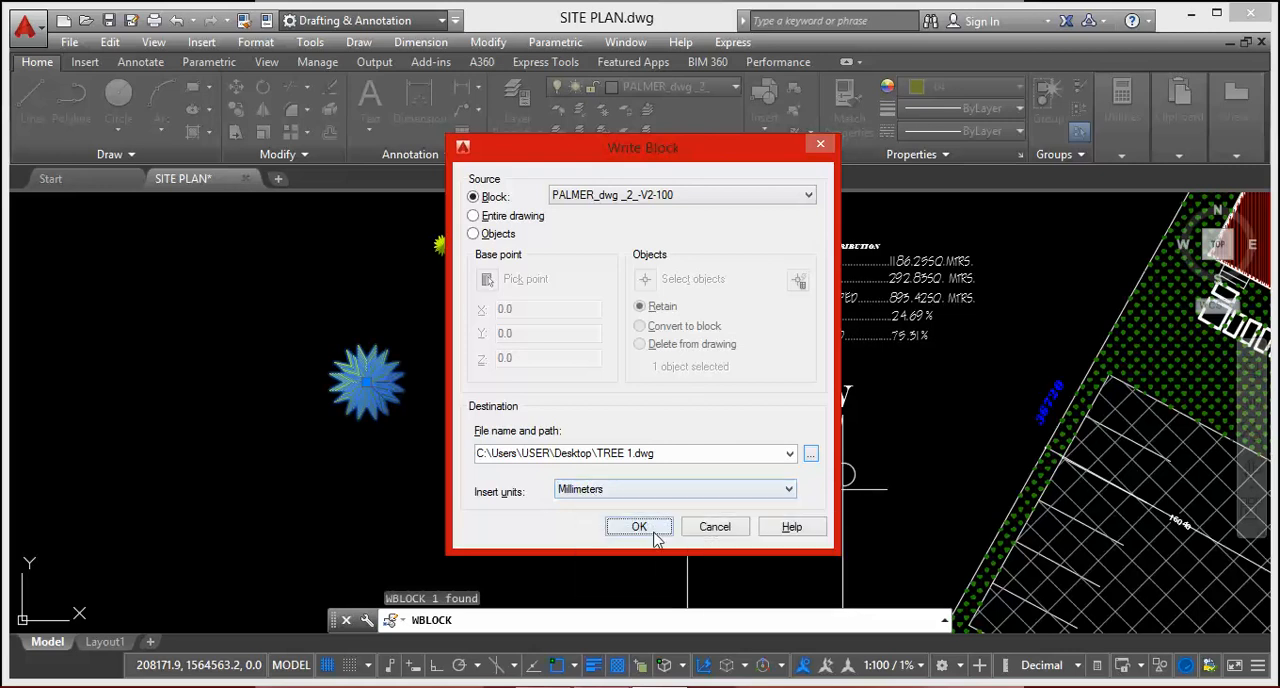
{"action": "left_click", "coordinate": [640, 527]}
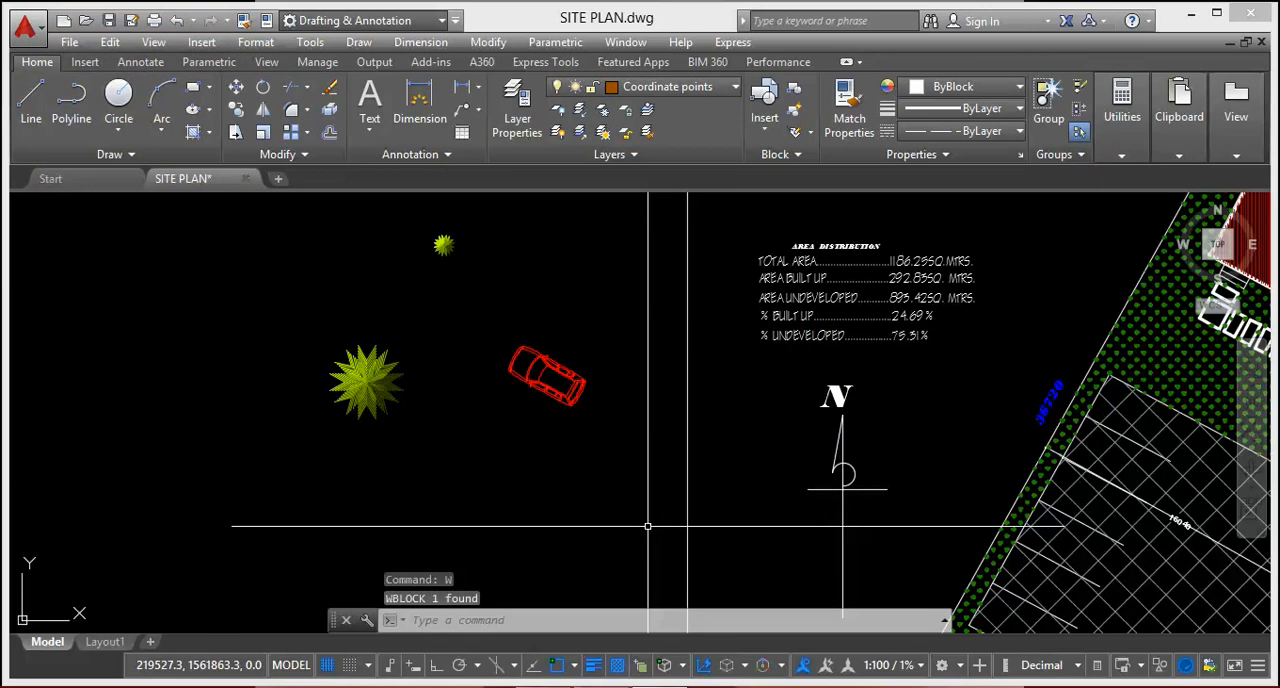
Step: Export the small loose tree symbol above the car with Write Block to the Desktop as TREE 2.dwg
{"action": "scroll", "coordinate": [657, 523], "scroll_direction": "down", "scroll_amount": 3}
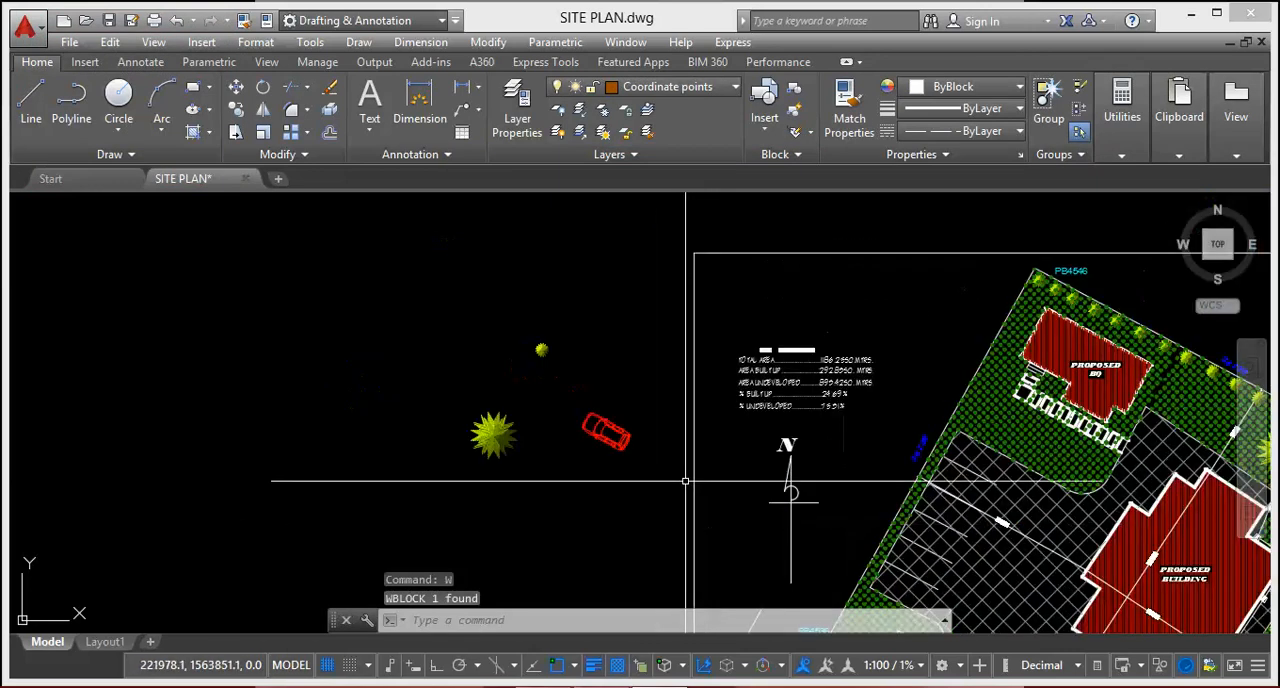
{"action": "scroll", "coordinate": [525, 318], "scroll_direction": "up", "scroll_amount": 5}
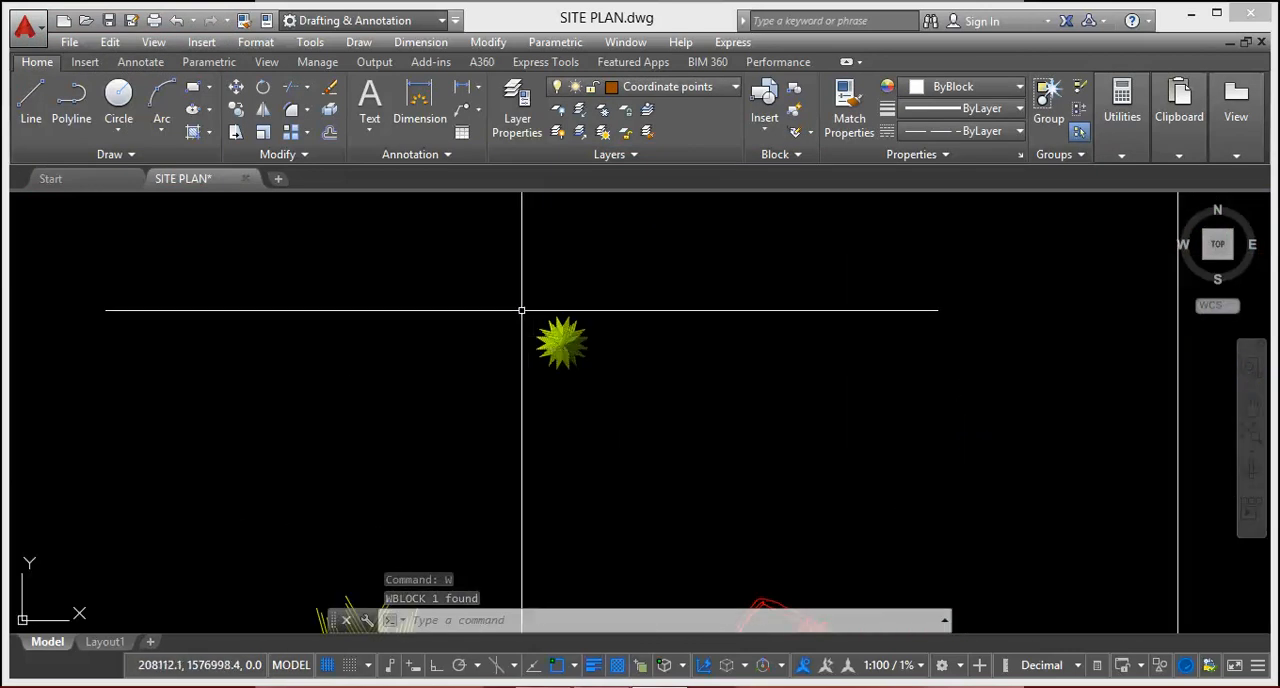
{"action": "left_click", "coordinate": [469, 263]}
{"action": "left_click", "coordinate": [662, 437]}
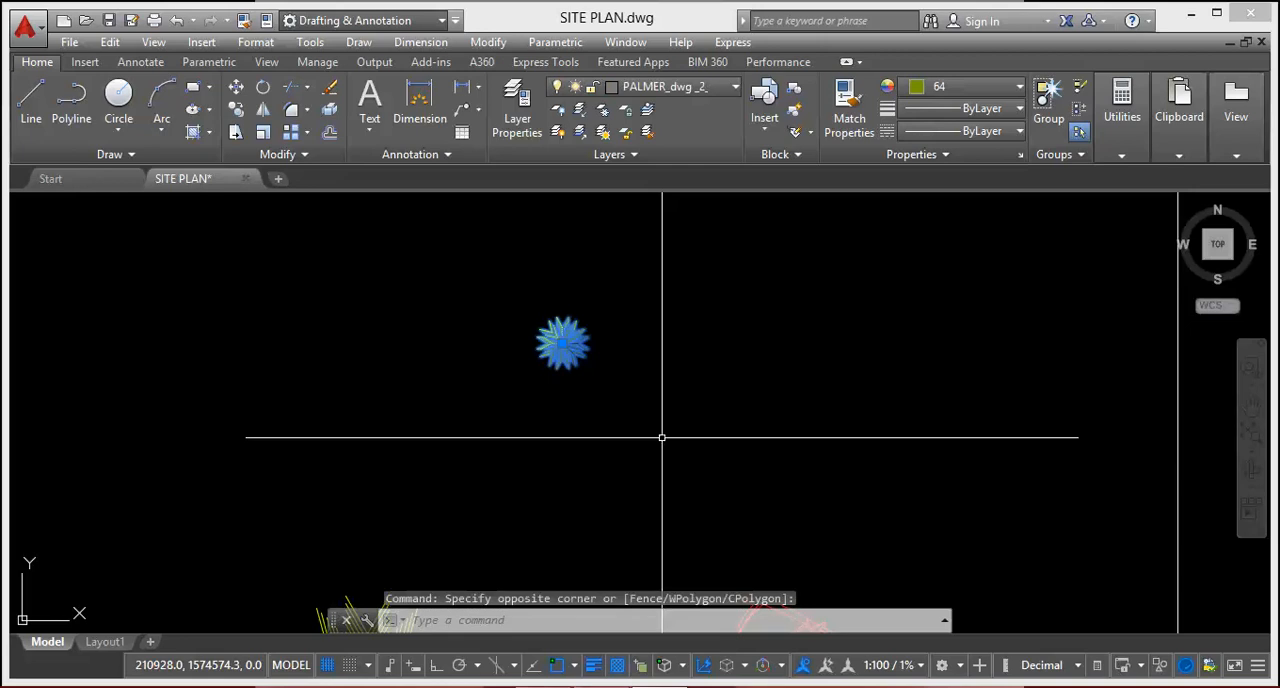
{"action": "type", "text": "w"}
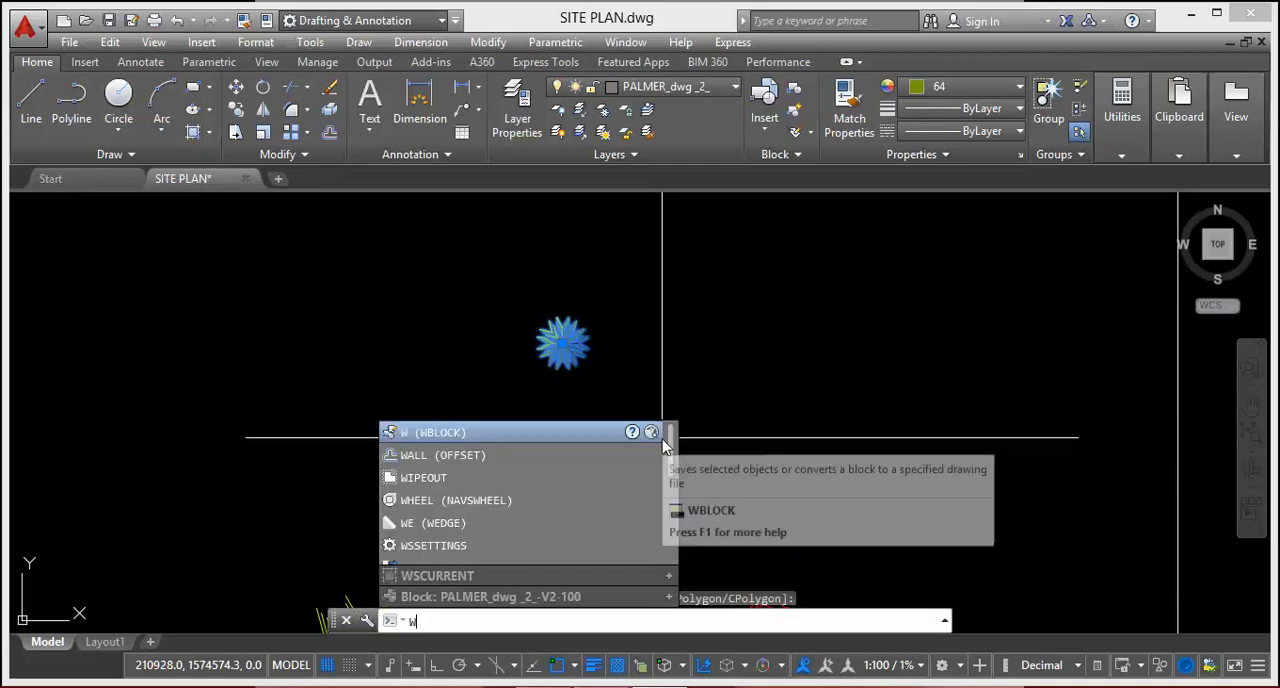
{"action": "key", "text": "Return"}
{"action": "left_click", "coordinate": [811, 453]}
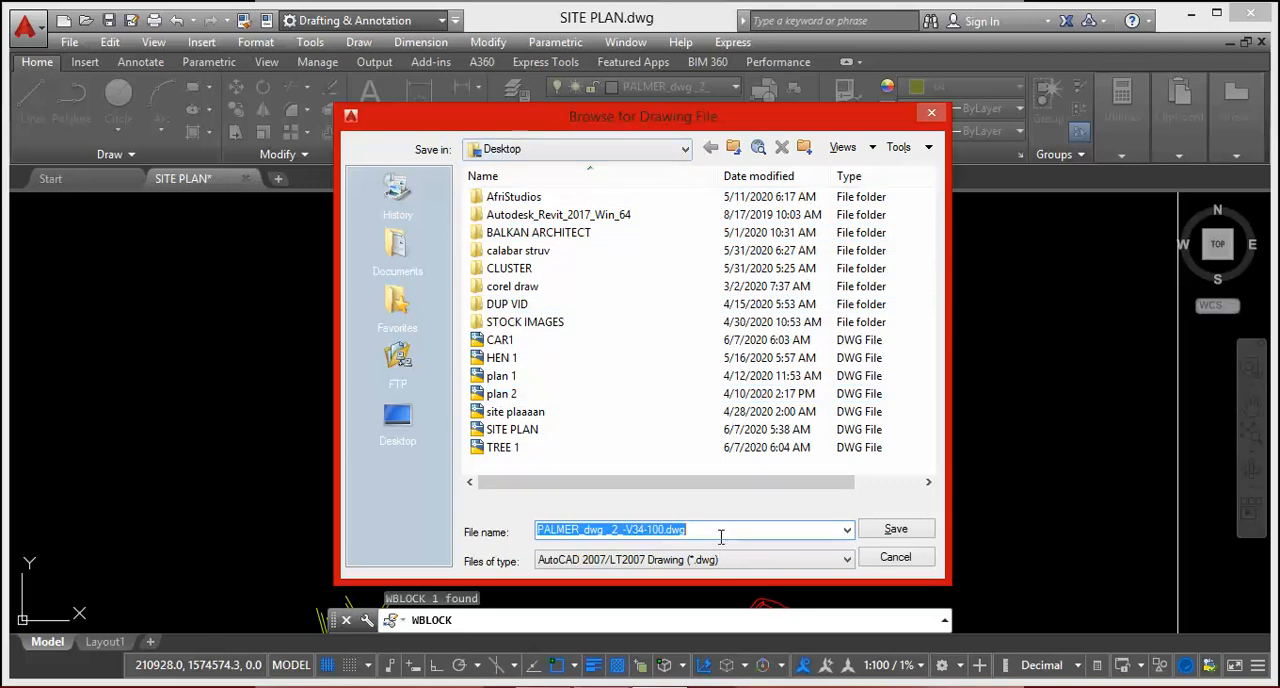
{"action": "type", "text": "TREE "}
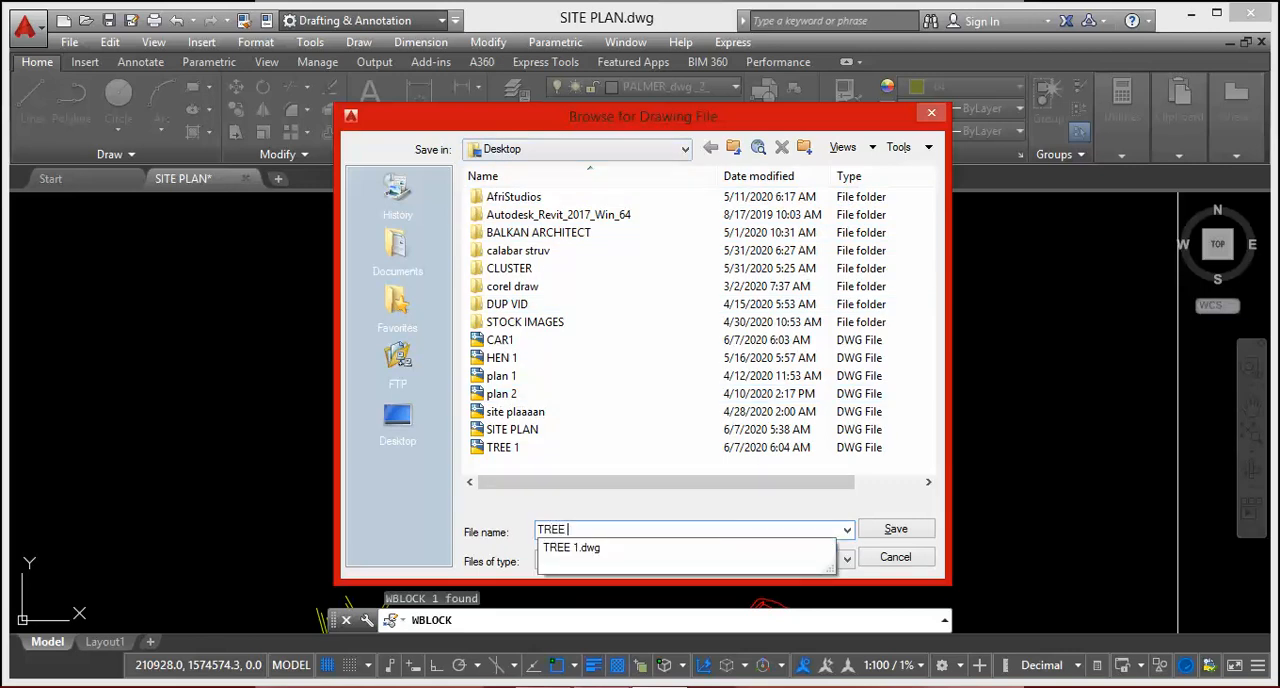
{"action": "type", "text": "2"}
{"action": "left_click", "coordinate": [893, 531]}
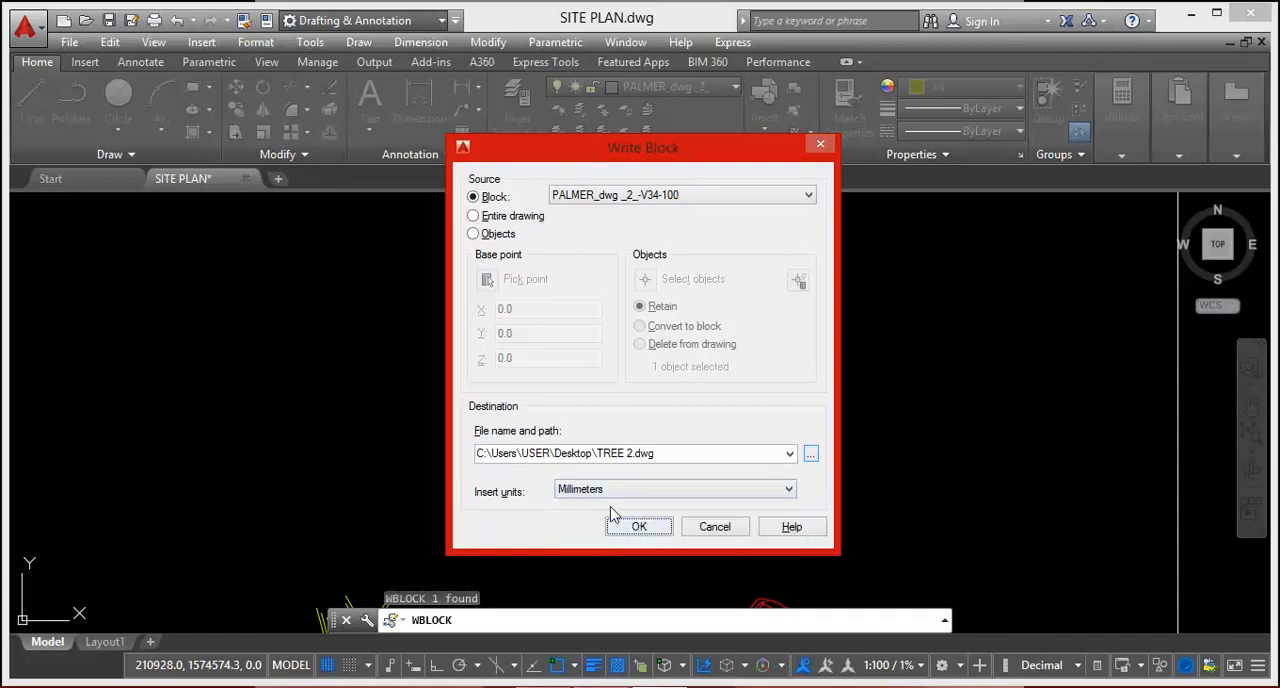
{"action": "left_click", "coordinate": [638, 530]}
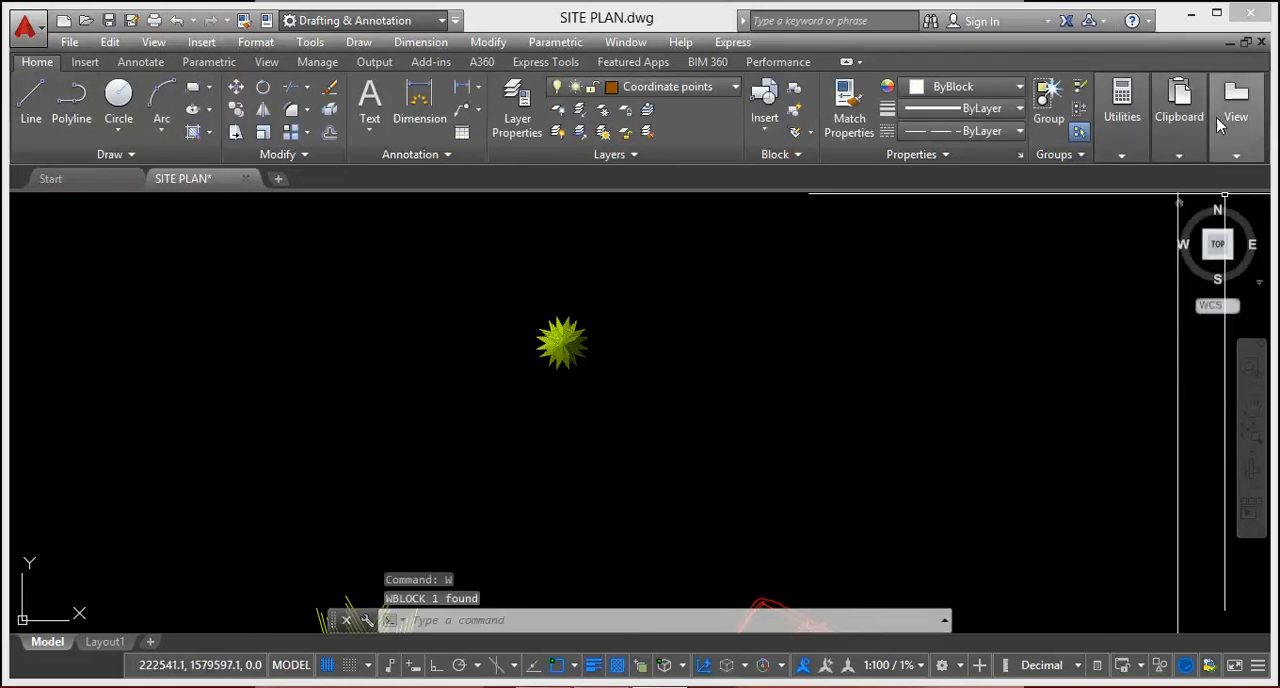
Step: Close AutoCAD without saving the changes to SITE PLAN.dwg and go back to the desktop, with Revit minimized
{"action": "left_click", "coordinate": [1249, 16]}
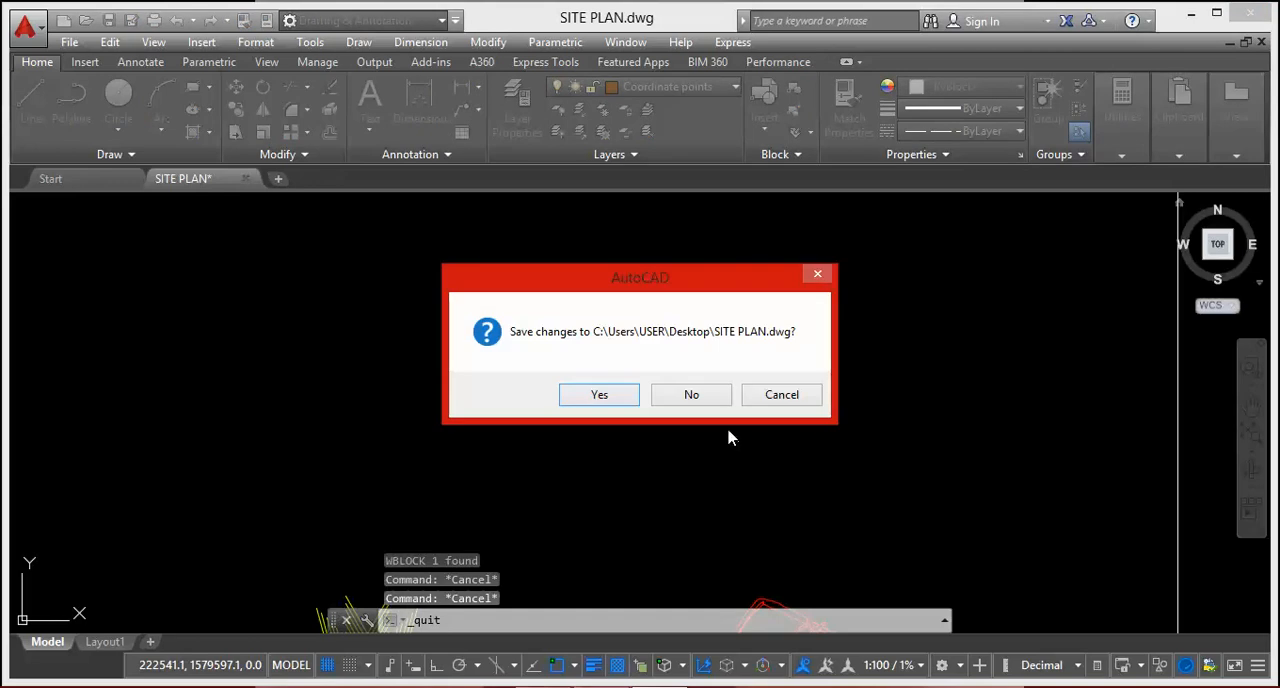
{"action": "left_click", "coordinate": [702, 408]}
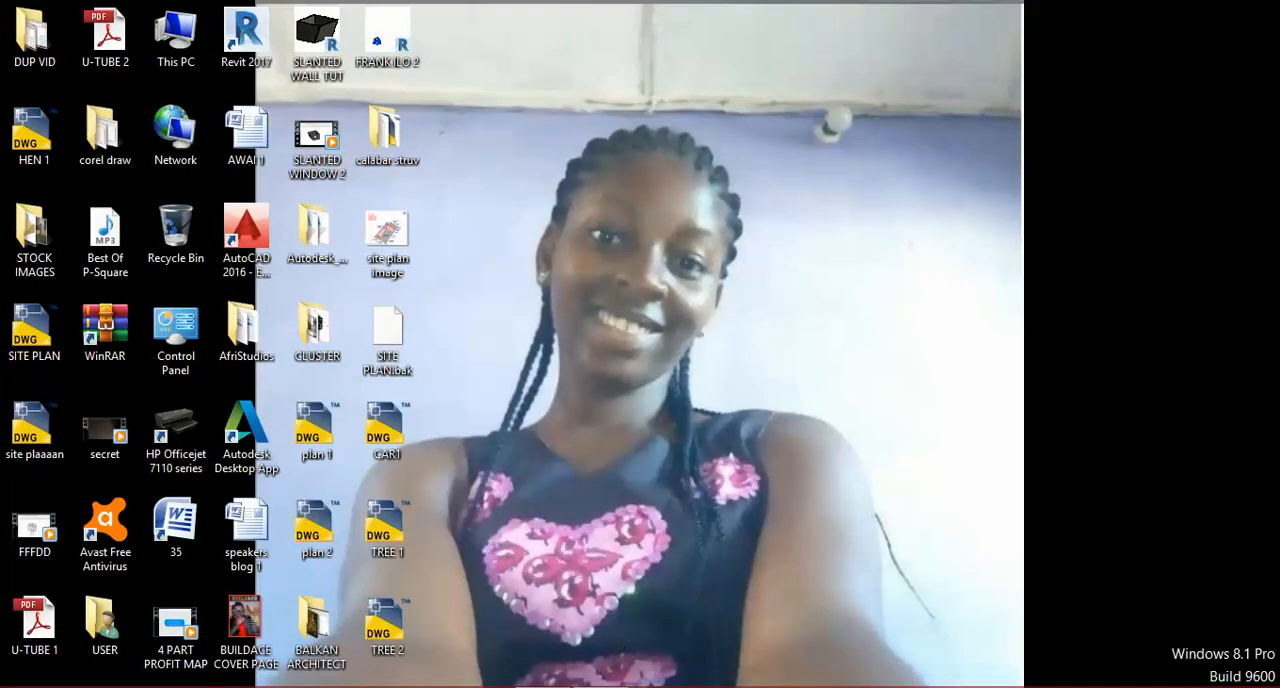
{"action": "left_click", "coordinate": [600, 687]}
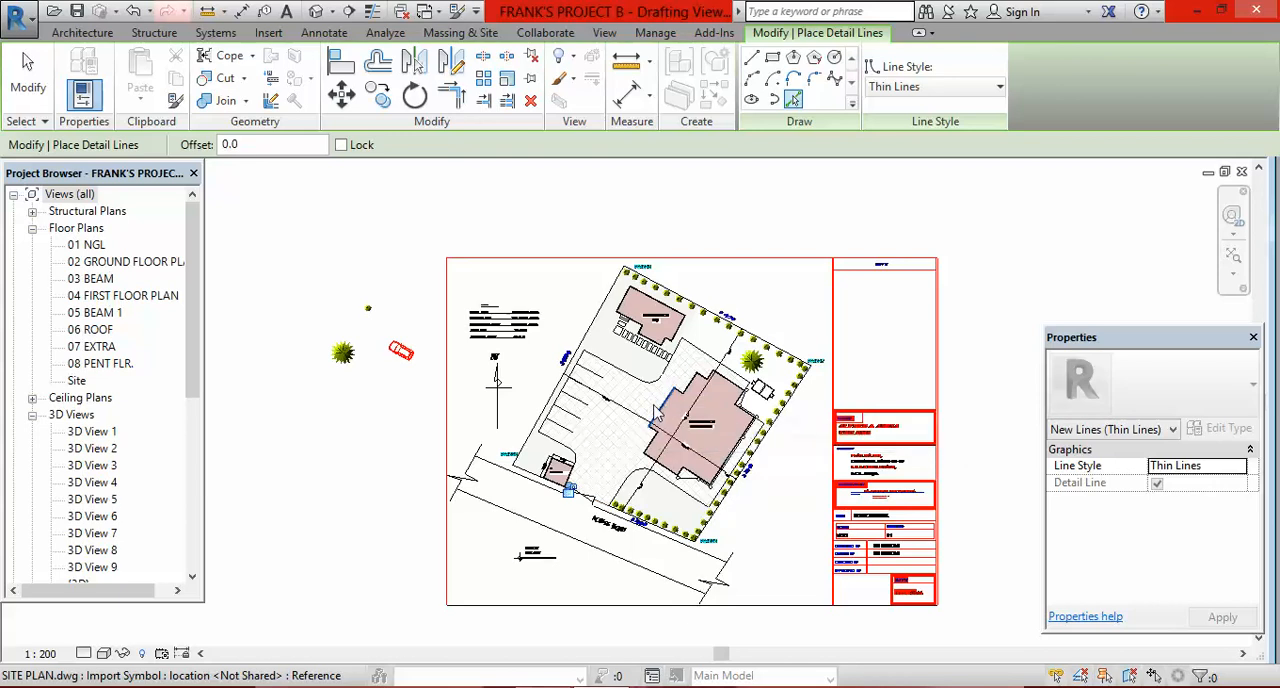
{"action": "left_click", "coordinate": [1199, 12]}
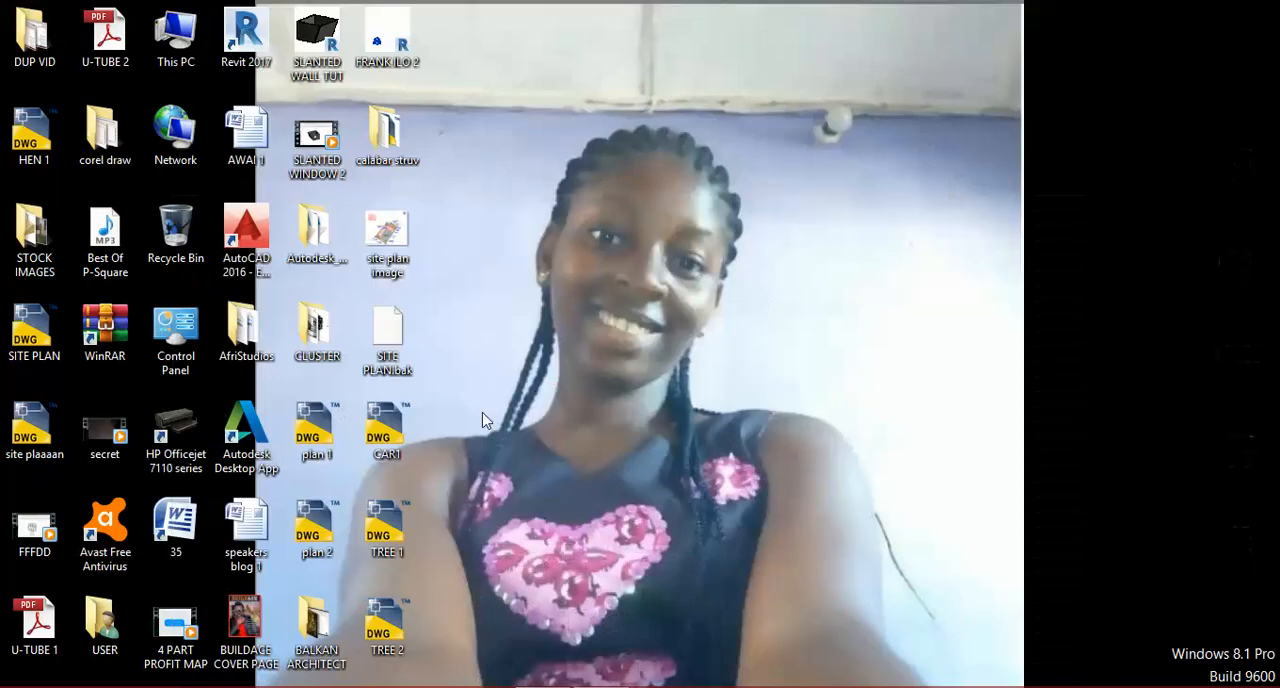
Step: Open the exported CAR1 drawing from the desktop in AutoCAD and bring the red car into view
{"action": "double_click", "coordinate": [386, 440]}
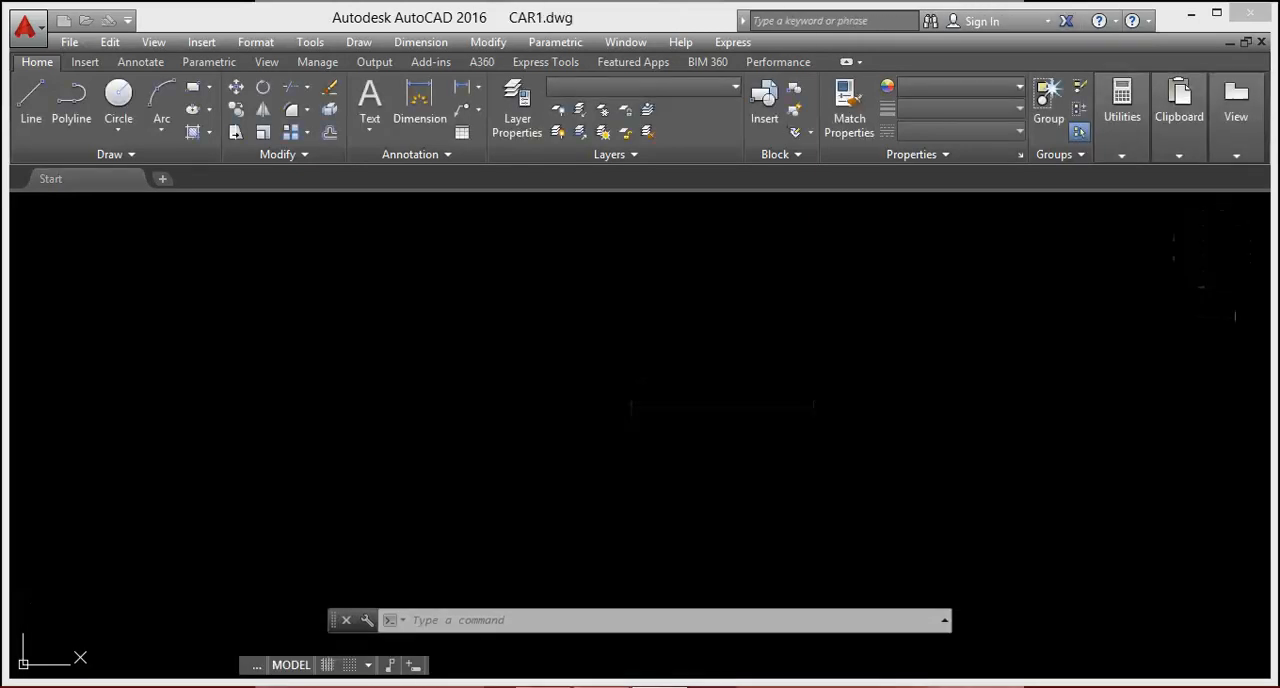
{"action": "scroll", "coordinate": [648, 352], "scroll_direction": "down", "scroll_amount": 15}
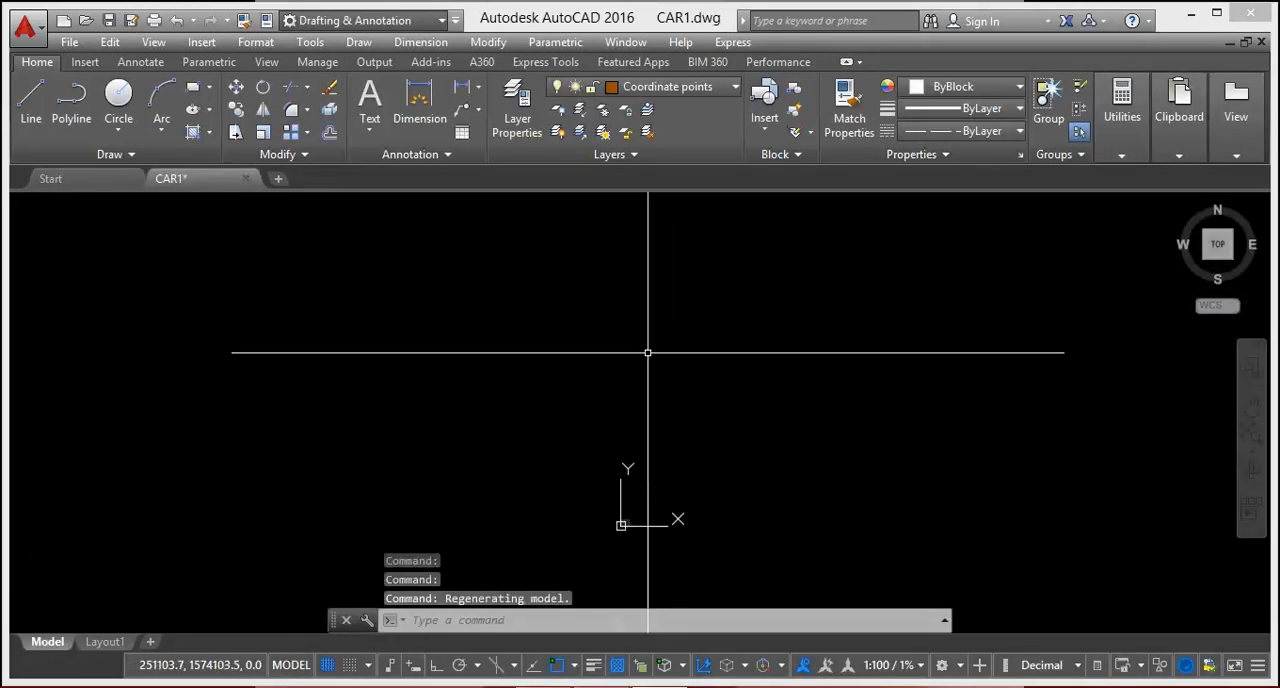
{"action": "scroll", "coordinate": [648, 352], "scroll_direction": "down", "scroll_amount": 4}
{"action": "scroll", "coordinate": [741, 475], "scroll_direction": "up", "scroll_amount": 6}
{"action": "scroll", "coordinate": [590, 340], "scroll_direction": "up", "scroll_amount": 10}
{"action": "scroll", "coordinate": [598, 364], "scroll_direction": "up", "scroll_amount": 5}
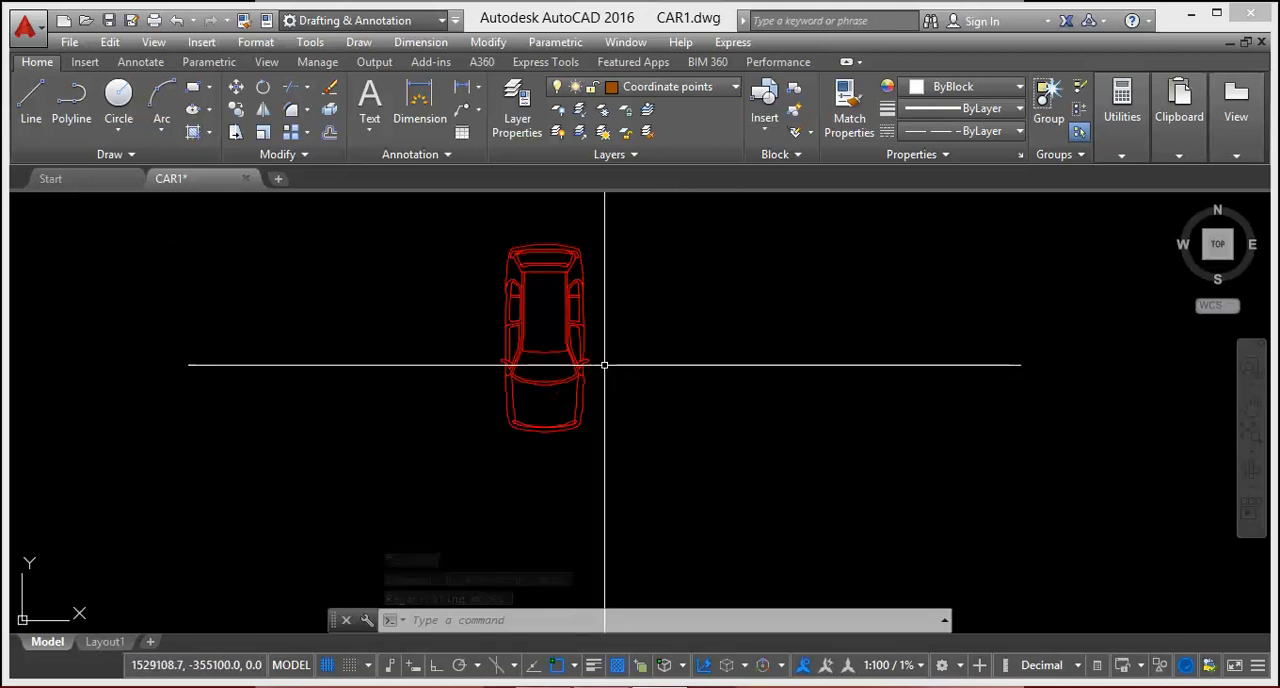
Step: Reset the CAR1 model space limits to 0,0 and 100000,100000, and zoom to show all
{"action": "left_click", "coordinate": [255, 44]}
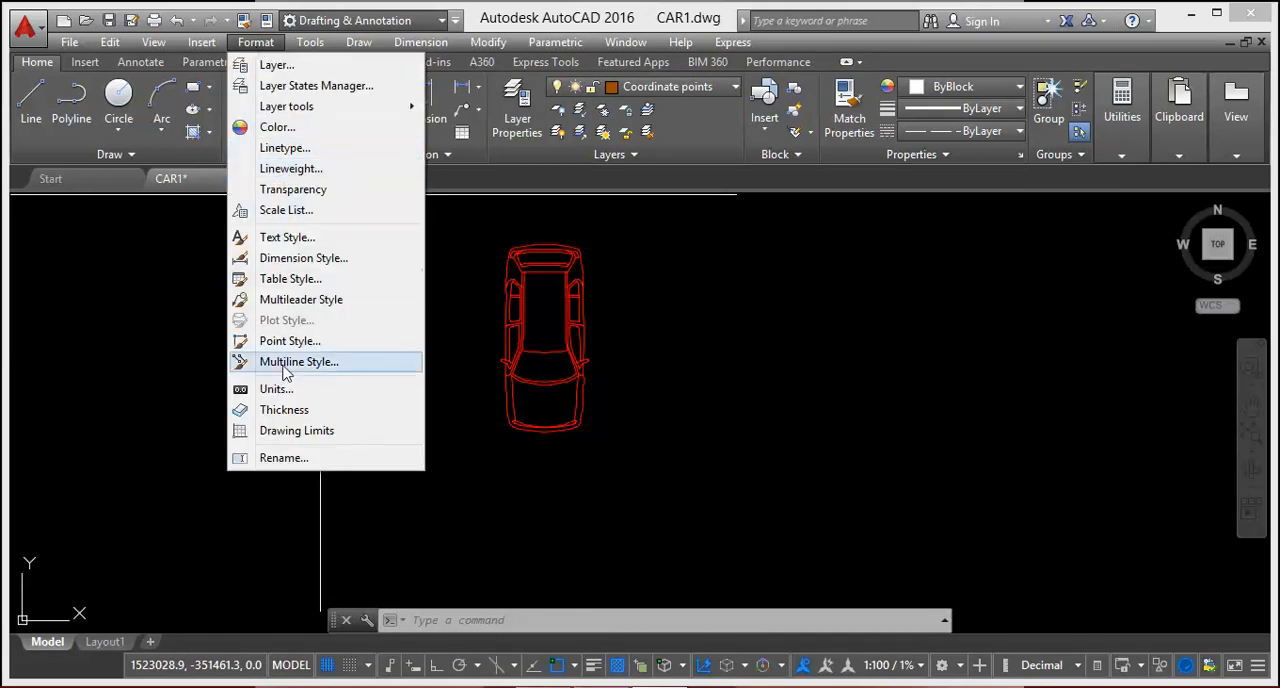
{"action": "left_click", "coordinate": [289, 432]}
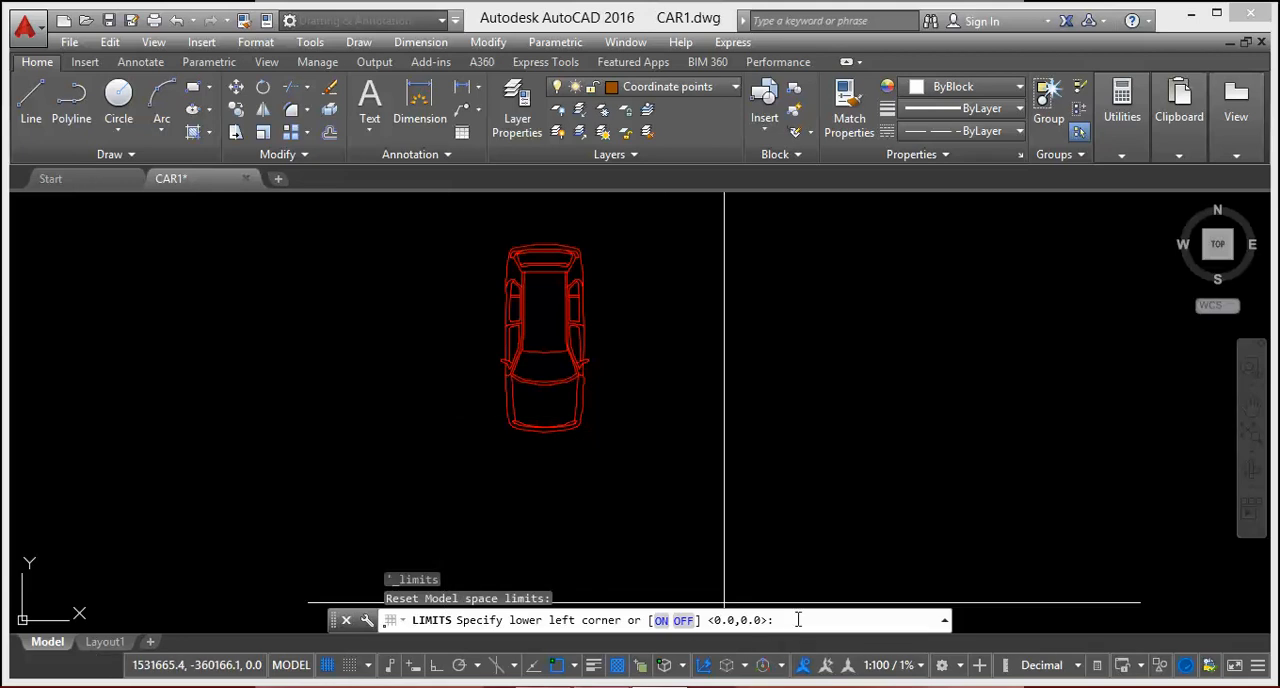
{"action": "key", "text": "Return"}
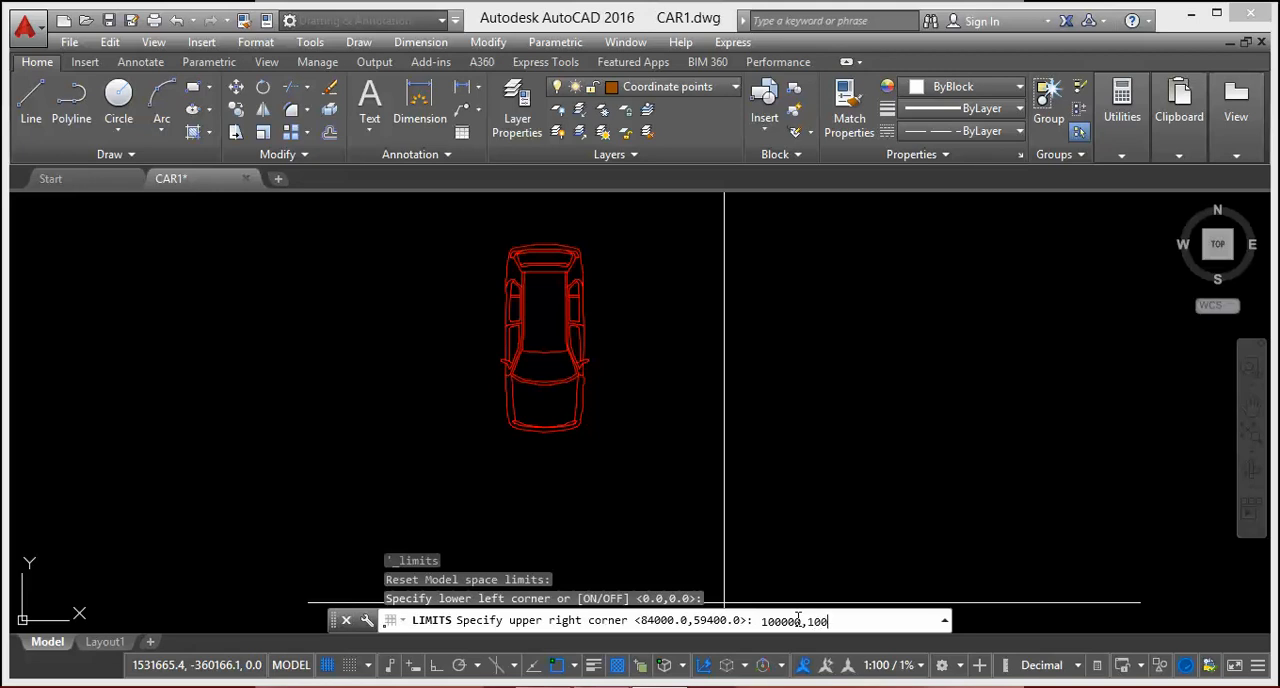
{"action": "key", "text": "Return"}
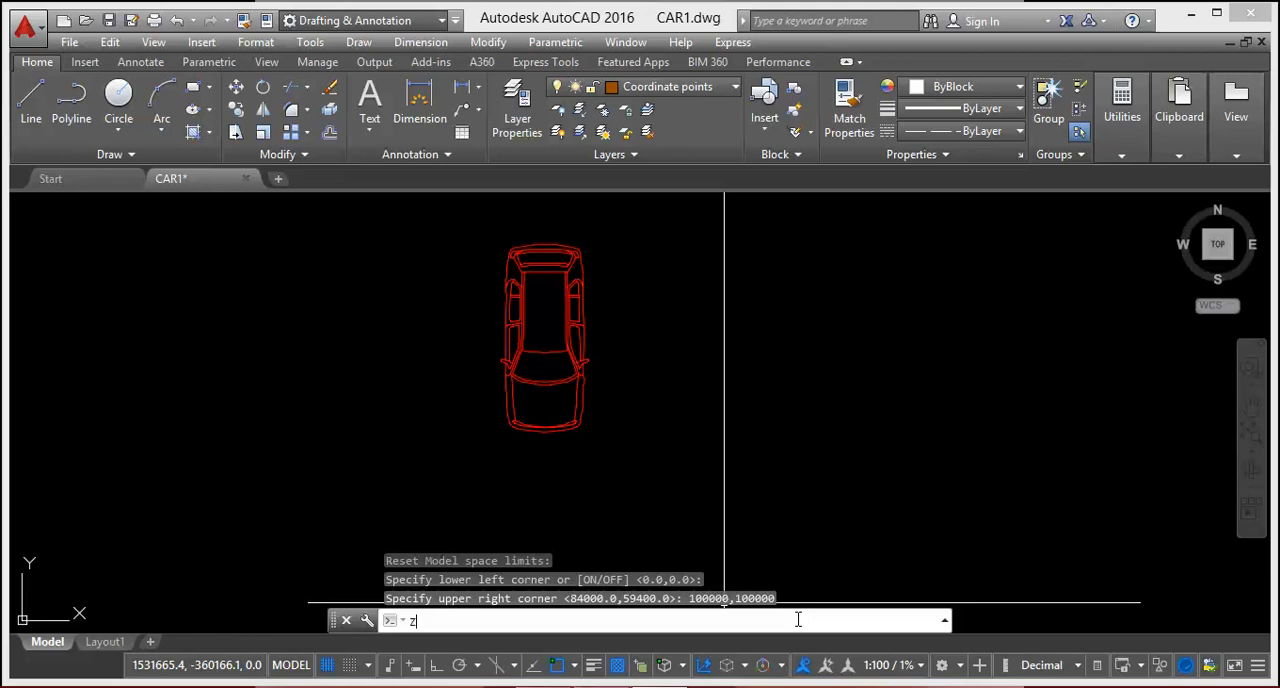
{"action": "type", "text": "z"}
{"action": "key", "text": "Return"}
{"action": "type", "text": "A"}
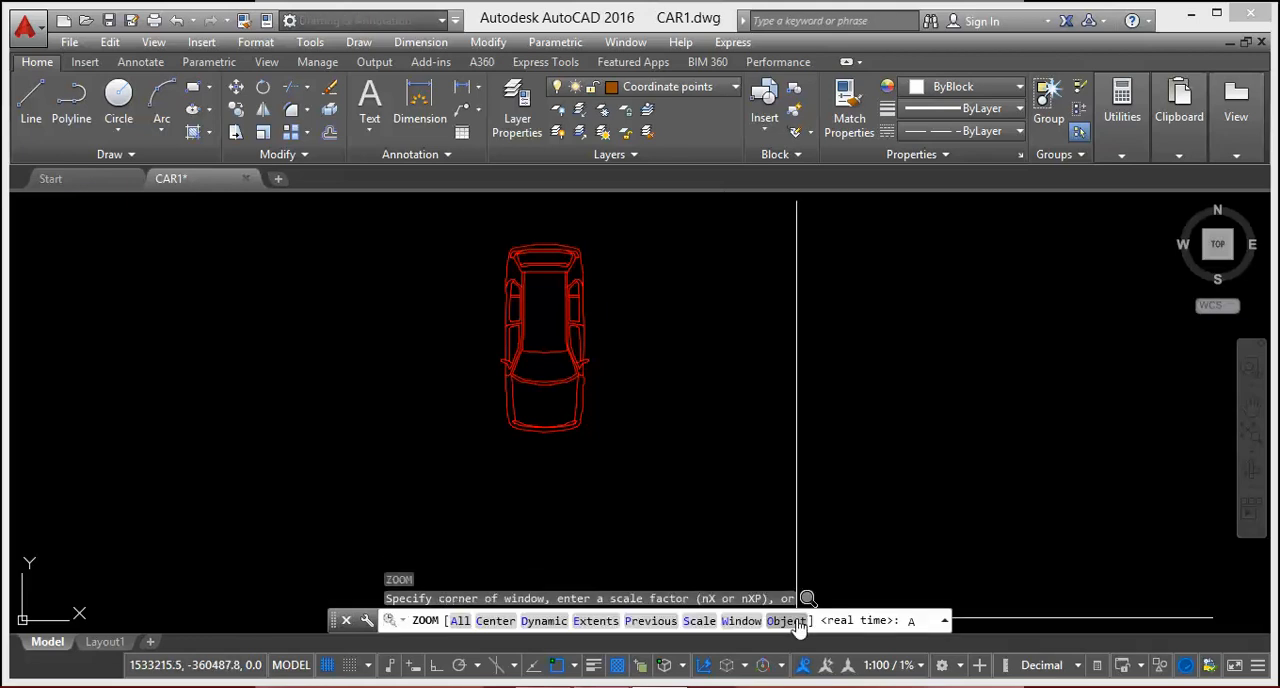
{"action": "key", "text": "Return"}
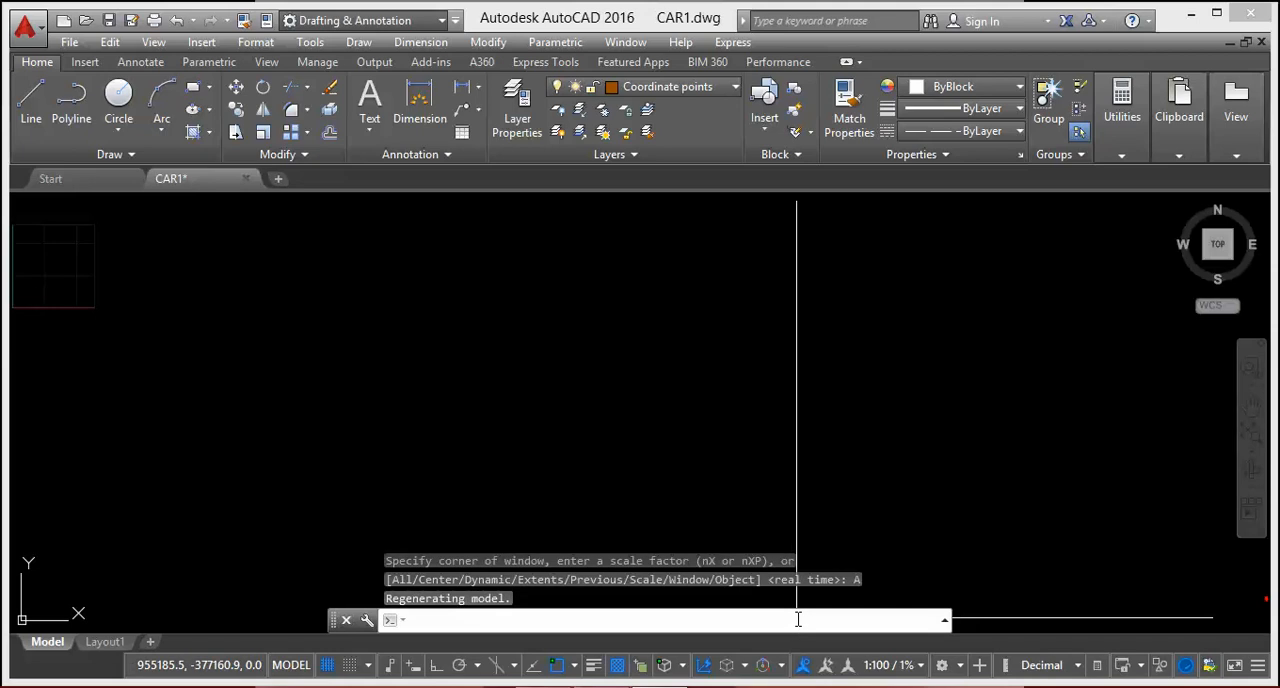
Step: Close AutoCAD, saving the changes to CAR1.dwg
{"action": "scroll", "coordinate": [632, 419], "scroll_direction": "down", "scroll_amount": 10}
{"action": "scroll", "coordinate": [733, 431], "scroll_direction": "up", "scroll_amount": 4}
{"action": "scroll", "coordinate": [620, 420], "scroll_direction": "up", "scroll_amount": 5}
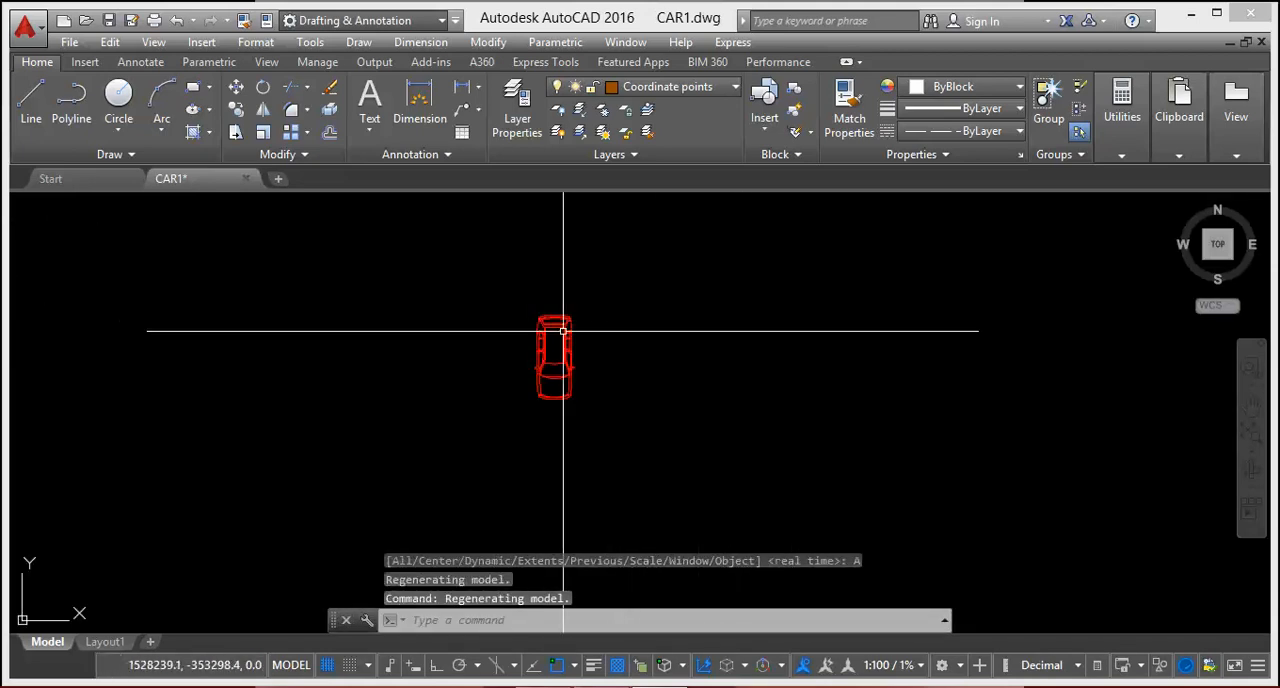
{"action": "left_click", "coordinate": [1250, 12]}
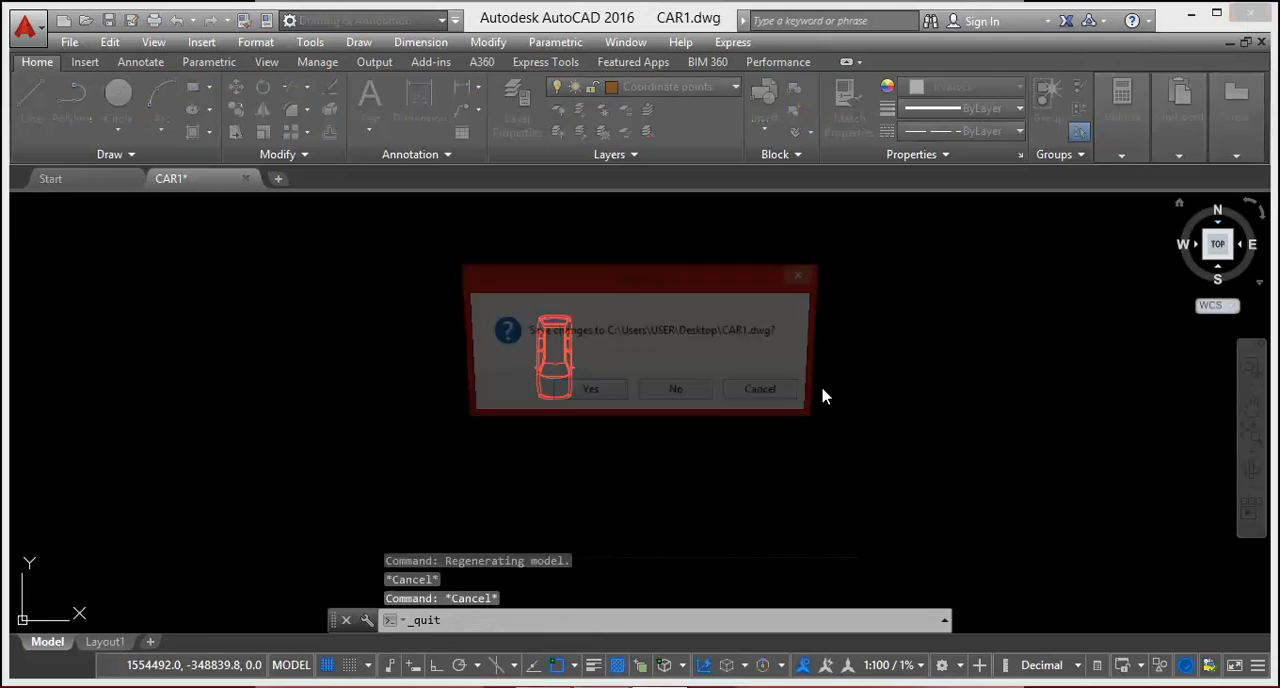
{"action": "left_click", "coordinate": [584, 396]}
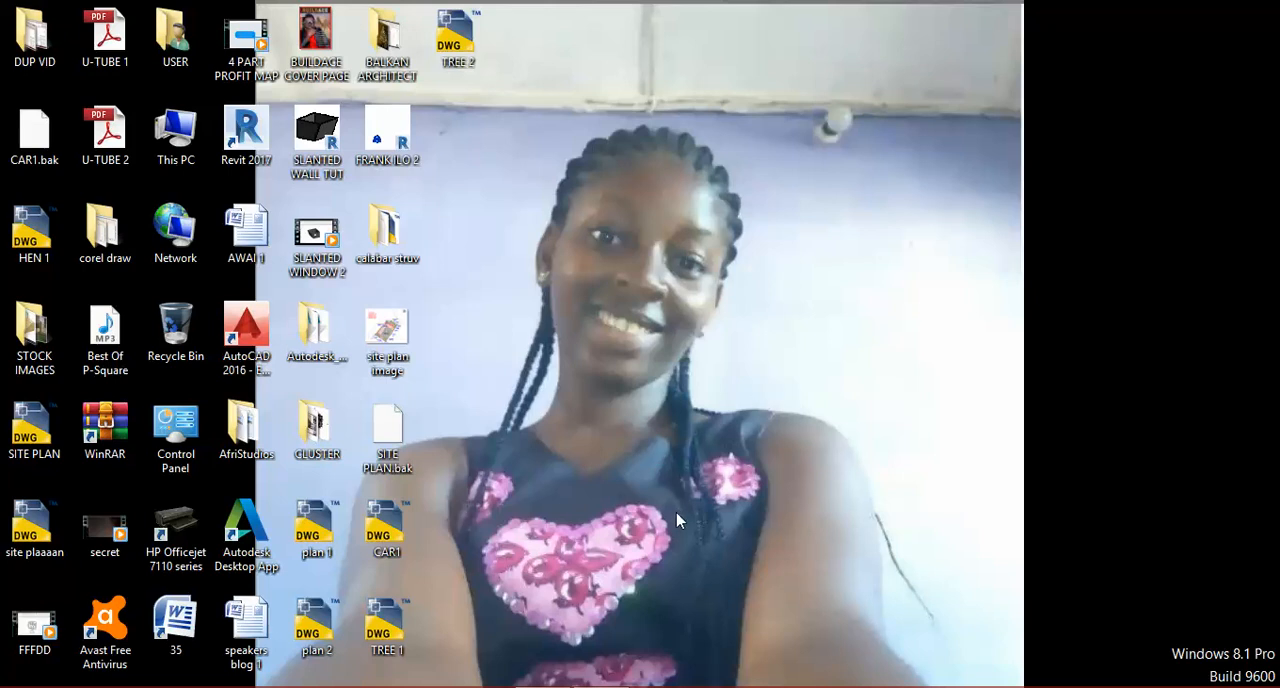
Step: Switch back to Revit, link the CAR1 drawing from the desktop into the site plan view, and place it beside the parking bays
{"action": "mouse_move", "coordinate": [602, 686]}
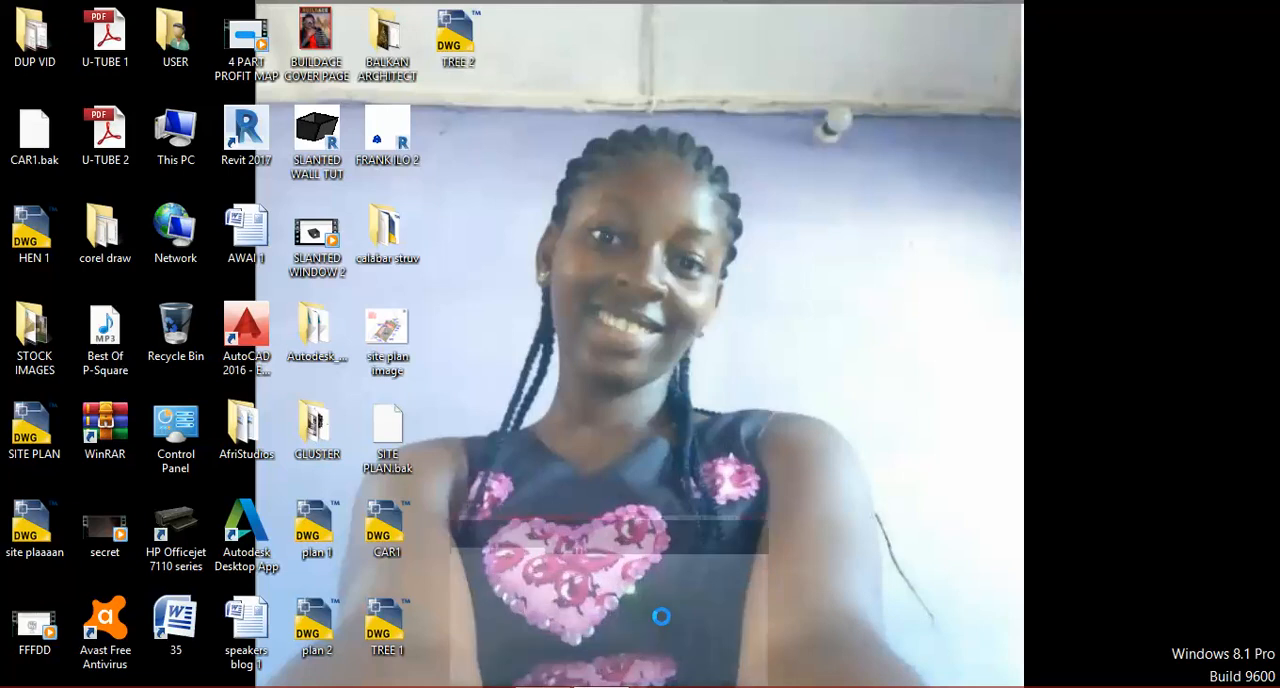
{"action": "left_click", "coordinate": [660, 617]}
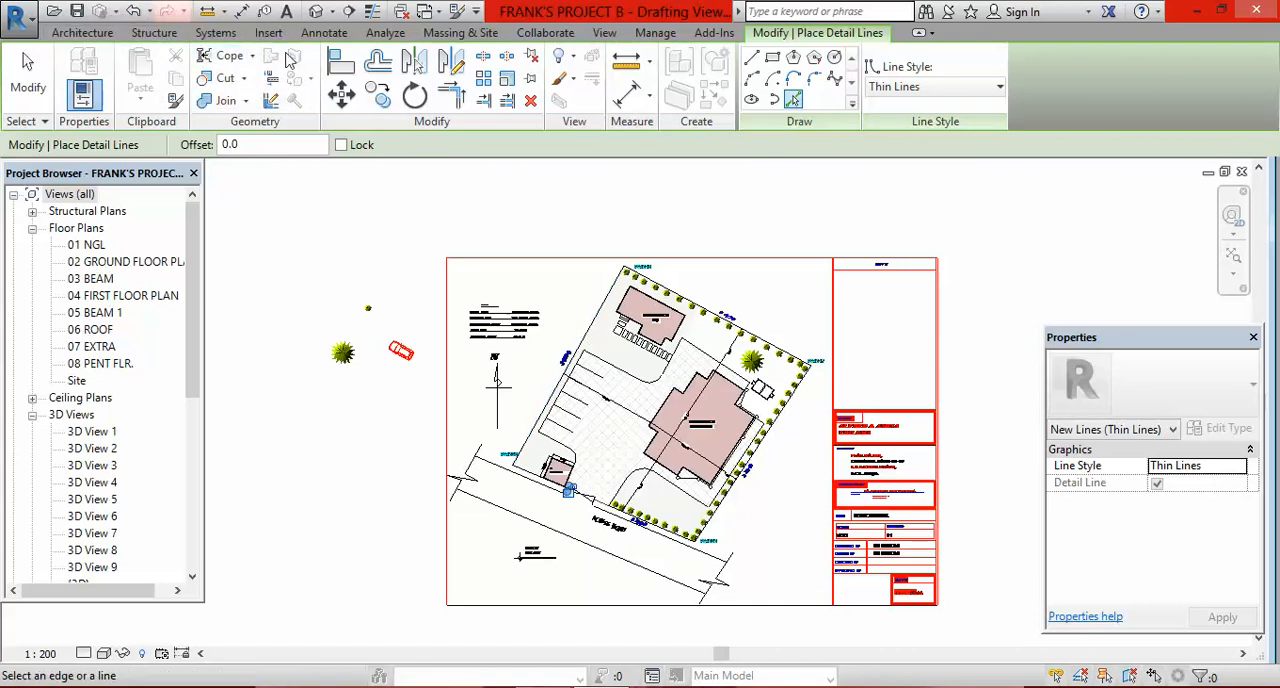
{"action": "left_click", "coordinate": [269, 34]}
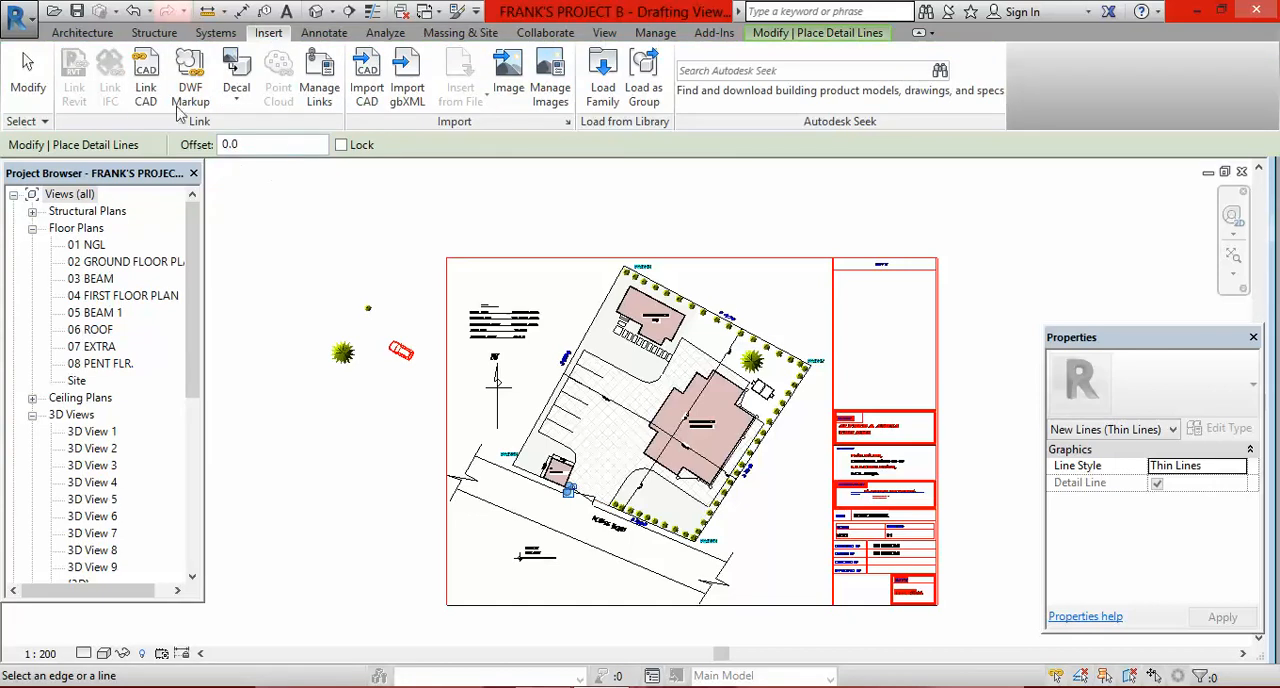
{"action": "left_click", "coordinate": [147, 90]}
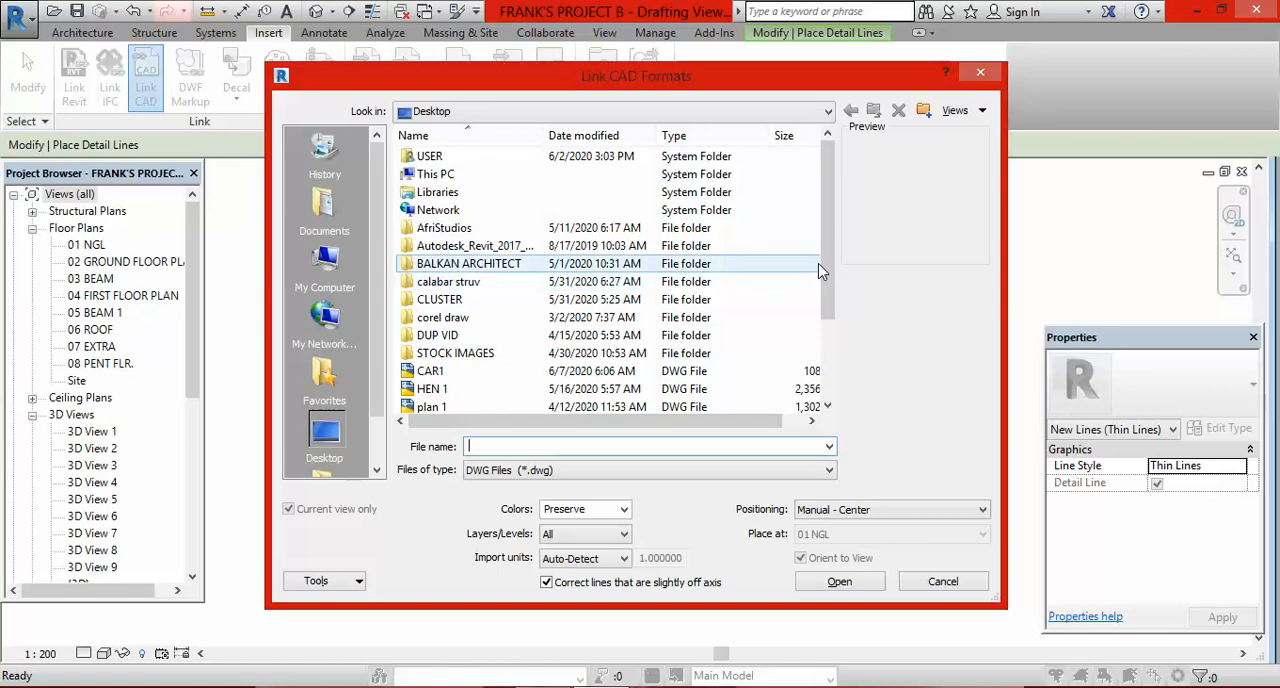
{"action": "left_click_drag", "start_coordinate": [829, 275], "coordinate": [831, 355]}
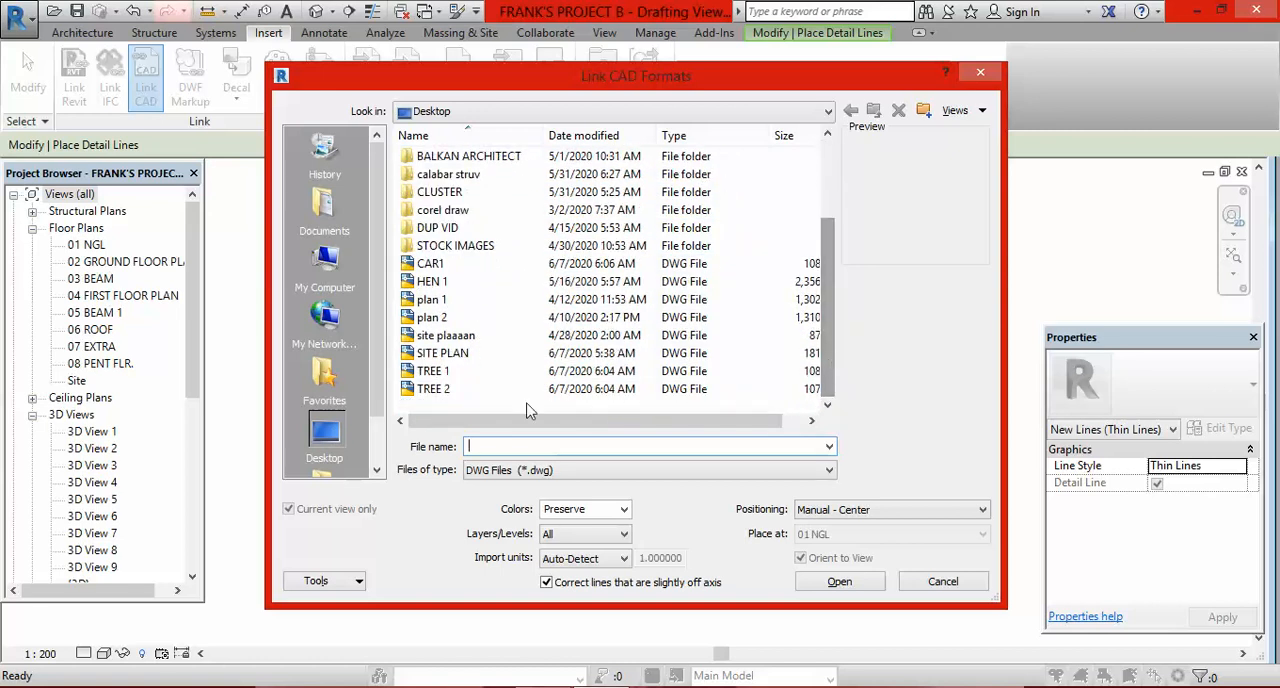
{"action": "left_click", "coordinate": [449, 265]}
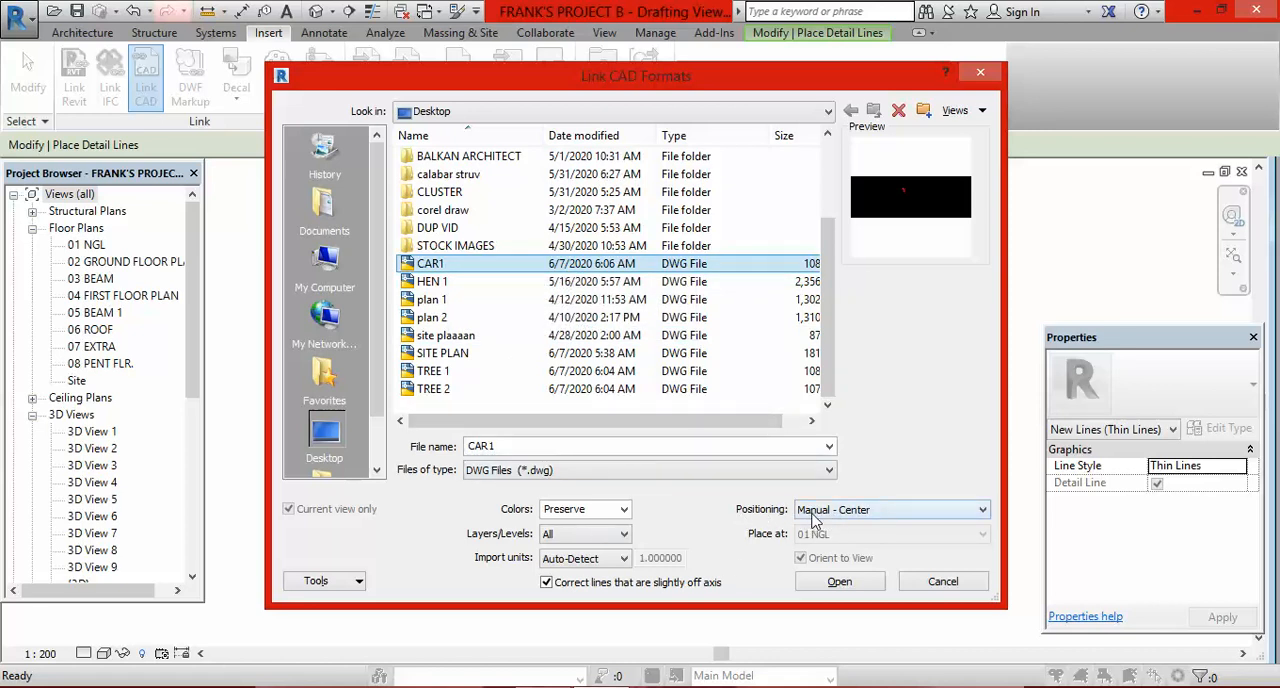
{"action": "left_click", "coordinate": [843, 586]}
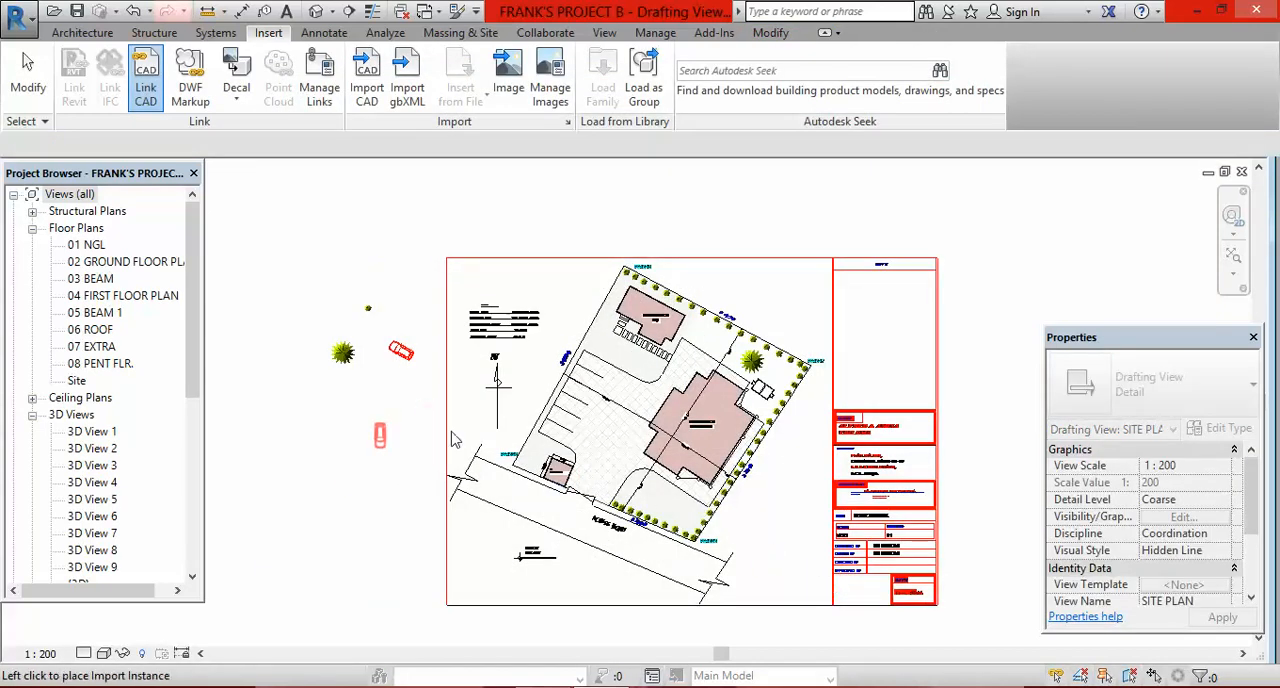
{"action": "scroll", "coordinate": [605, 435], "scroll_direction": "up", "scroll_amount": 5}
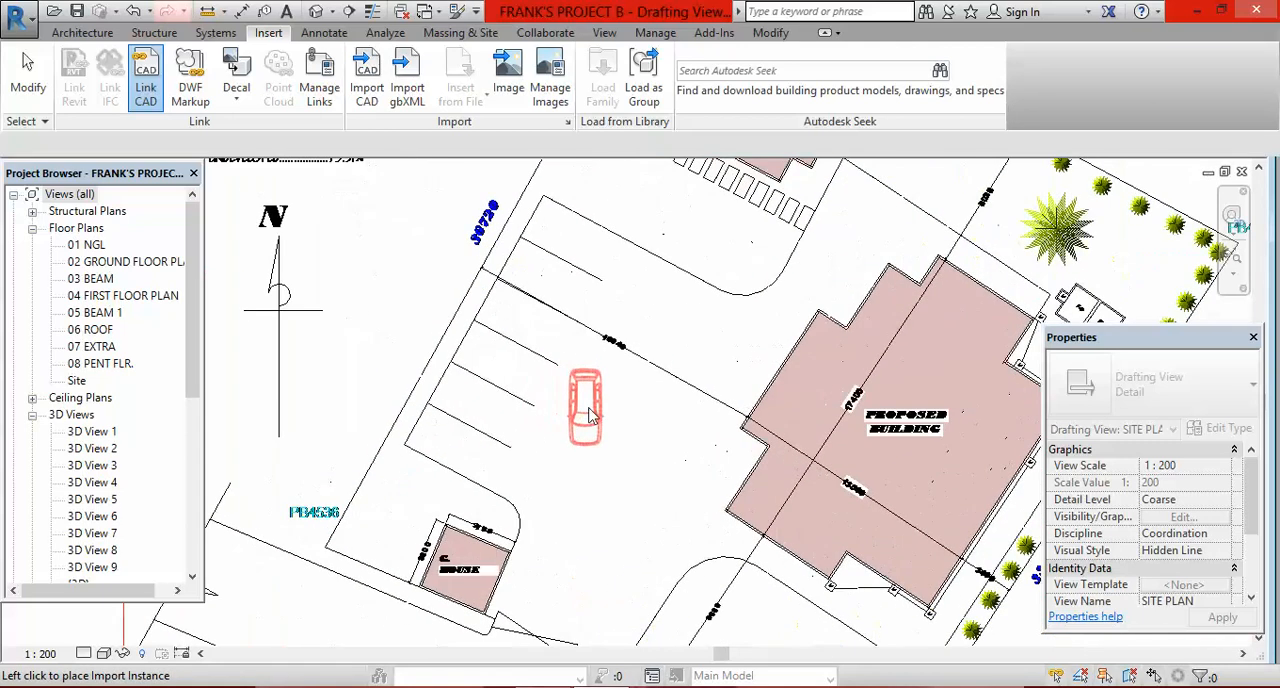
{"action": "left_click", "coordinate": [595, 422]}
Step: Start the Detail Line command and examine the linked car's outline, size and orientation against the parking bays
{"action": "key", "text": "d"}
{"action": "key", "text": "l"}
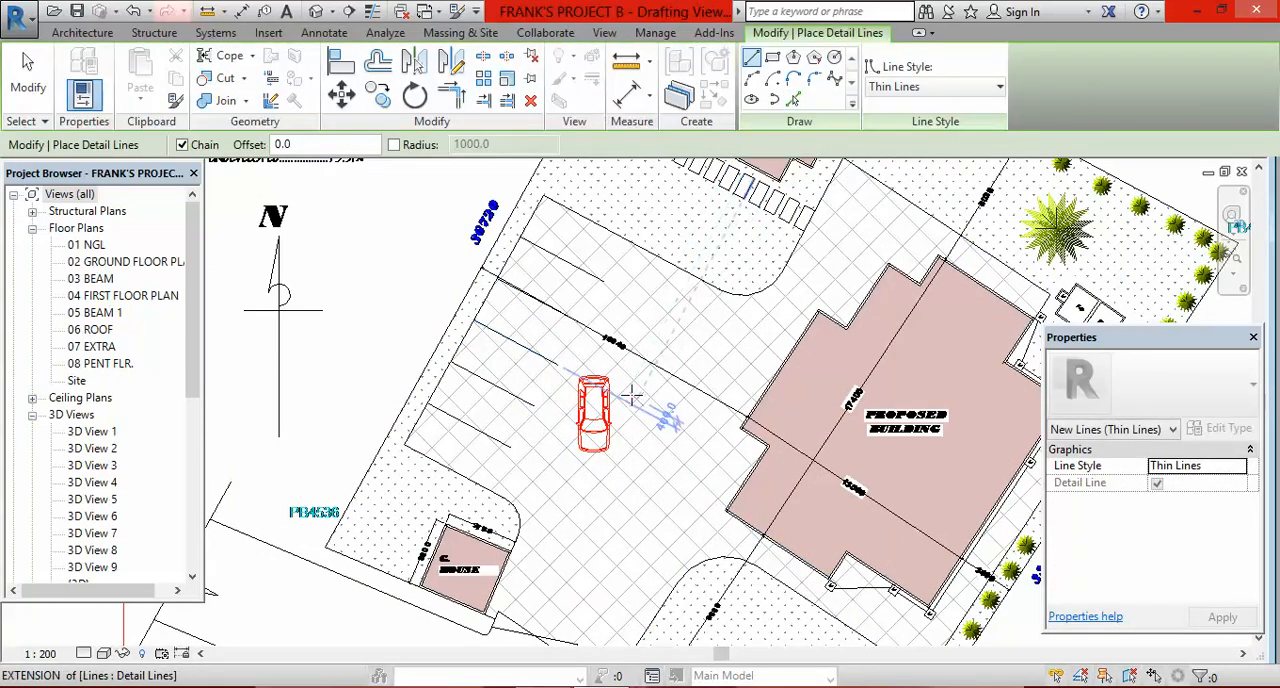
{"action": "scroll", "coordinate": [632, 396], "scroll_direction": "down", "scroll_amount": 1}
{"action": "scroll", "coordinate": [612, 418], "scroll_direction": "up", "scroll_amount": 1}
{"action": "scroll", "coordinate": [612, 418], "scroll_direction": "up", "scroll_amount": 1}
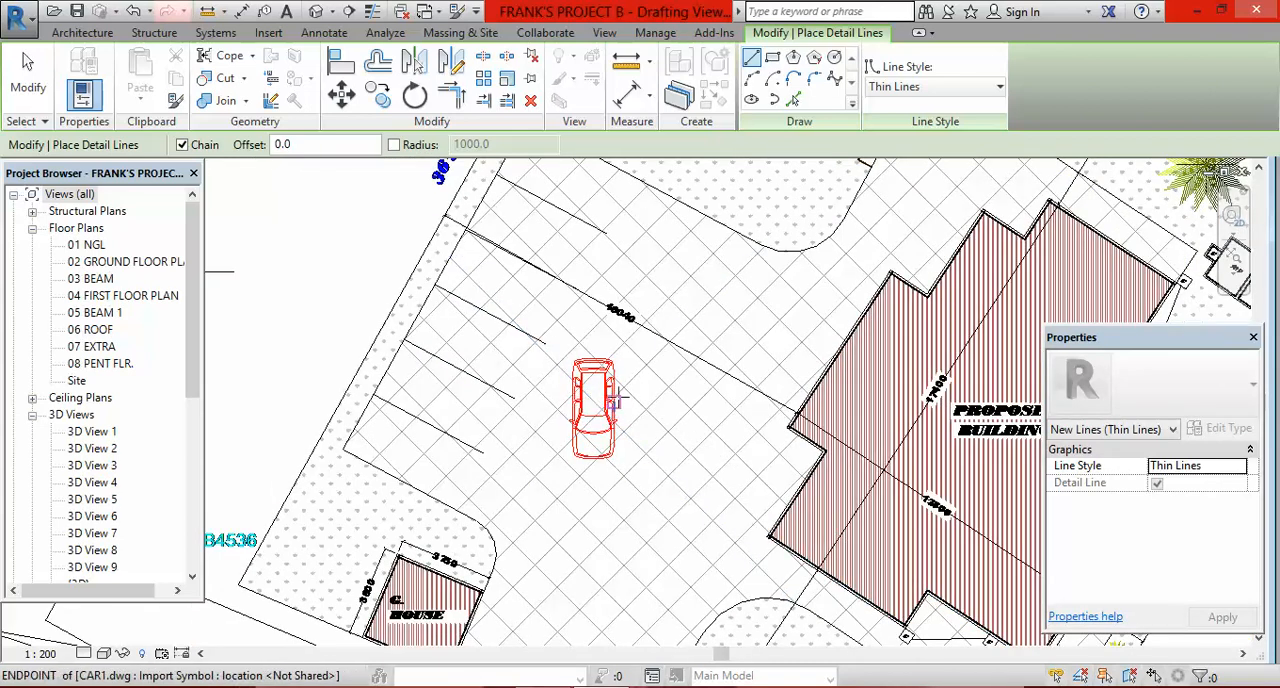
{"action": "scroll", "coordinate": [613, 392], "scroll_direction": "down", "scroll_amount": 1}
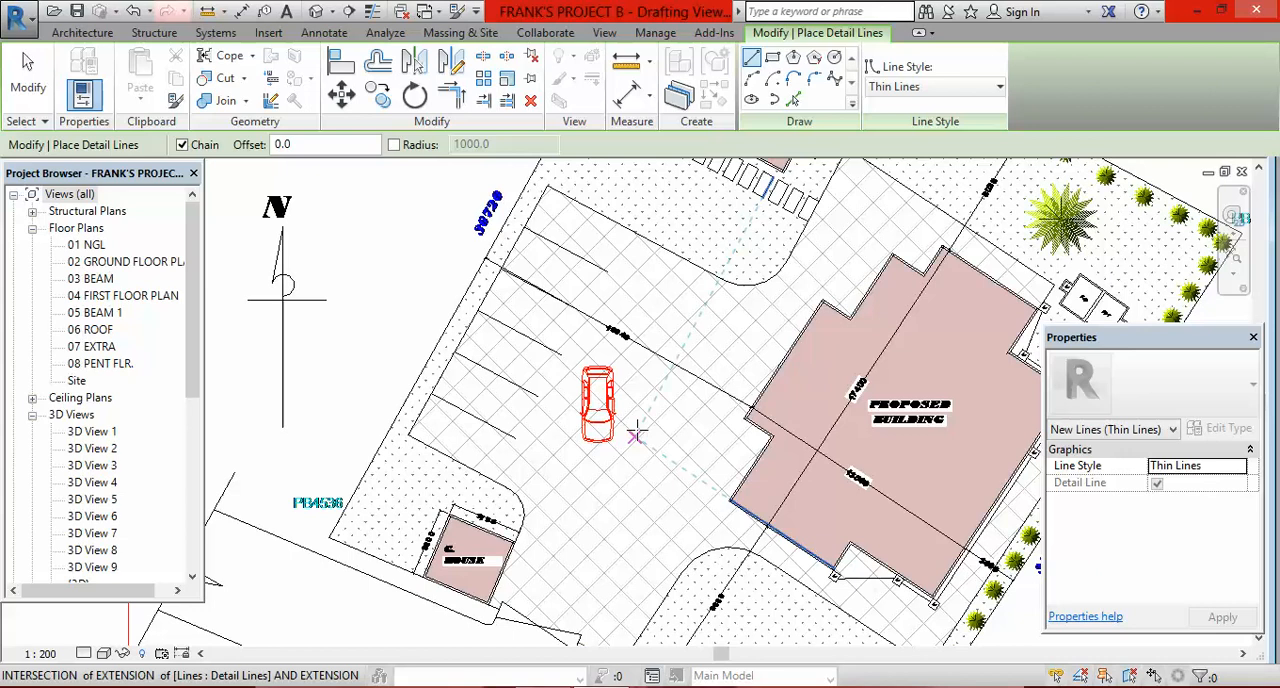
{"action": "scroll", "coordinate": [611, 400], "scroll_direction": "up", "scroll_amount": 1}
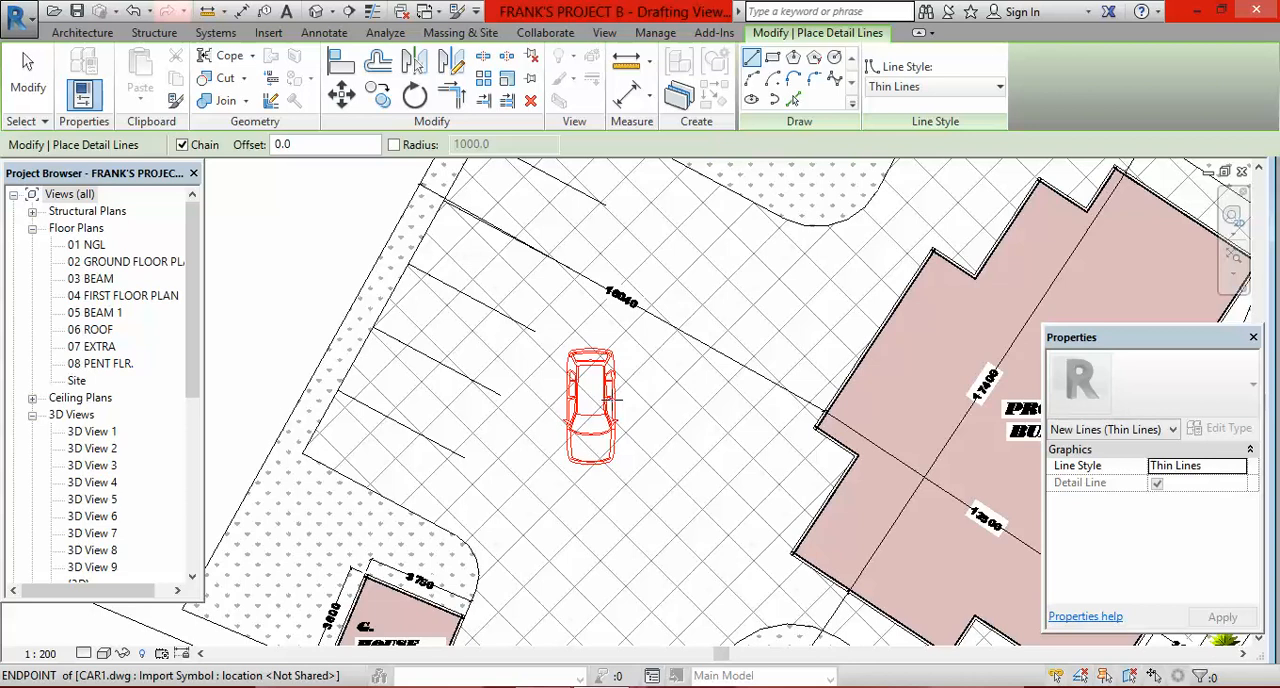
{"action": "scroll", "coordinate": [612, 398], "scroll_direction": "down", "scroll_amount": 2}
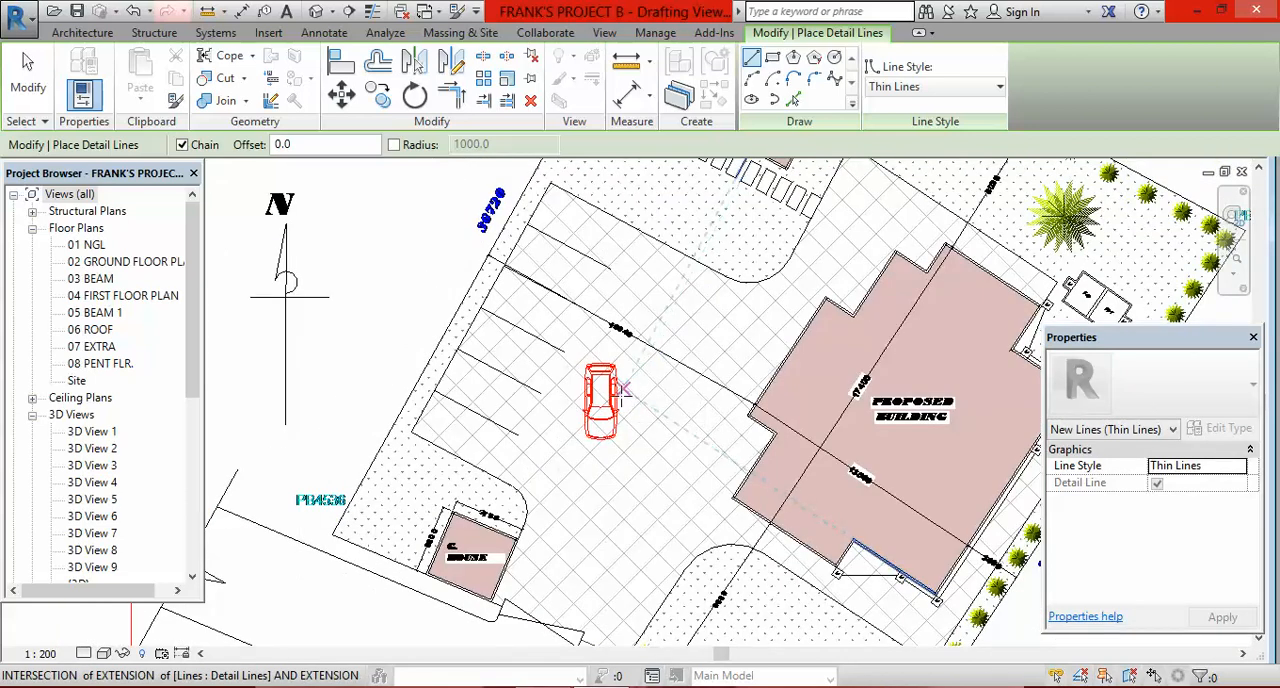
{"action": "scroll", "coordinate": [614, 374], "scroll_direction": "down", "scroll_amount": 1}
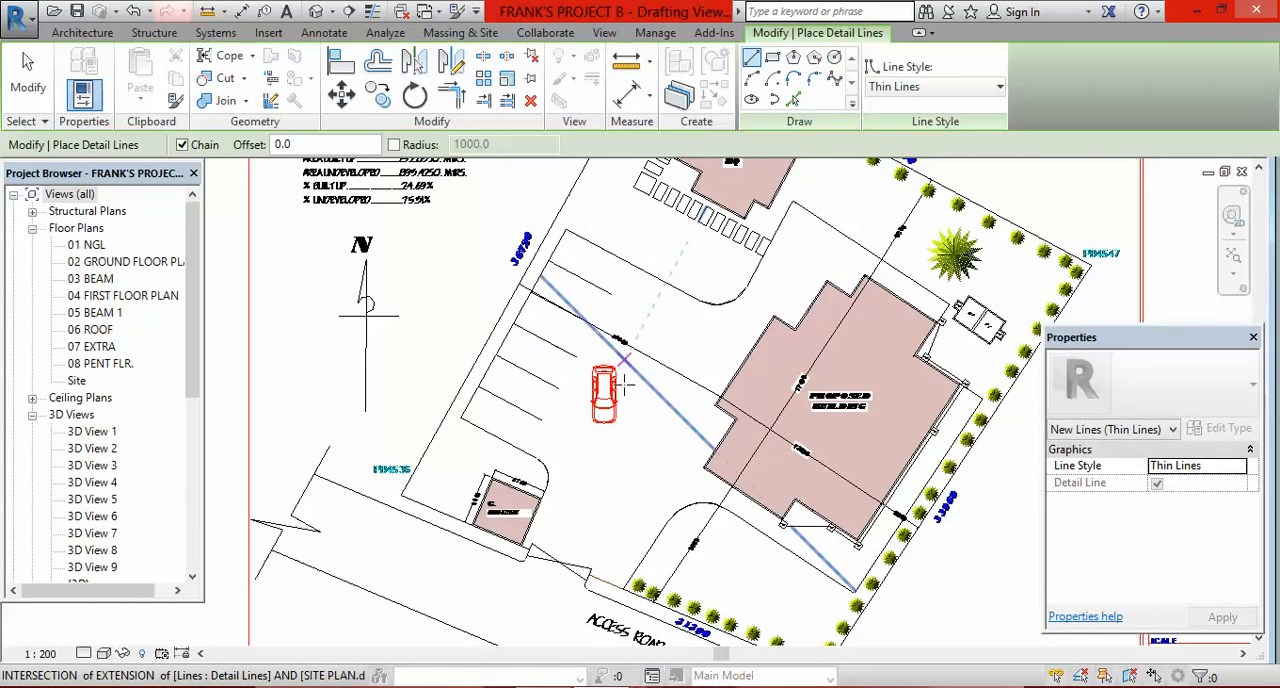
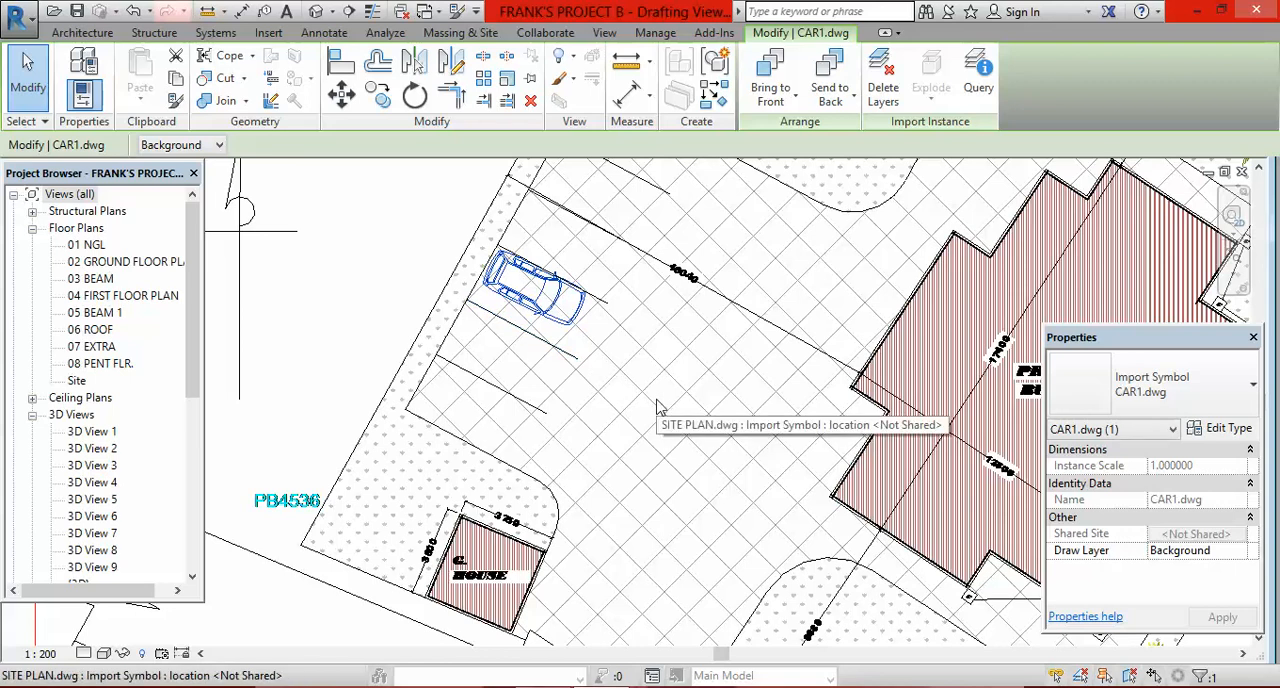
Step: Nudge the linked CAR1 drawing down so it sits between the two lines of its parking bay
{"action": "key", "text": "Down"}
{"action": "key", "text": "Down"}
{"action": "key", "text": "Down"}
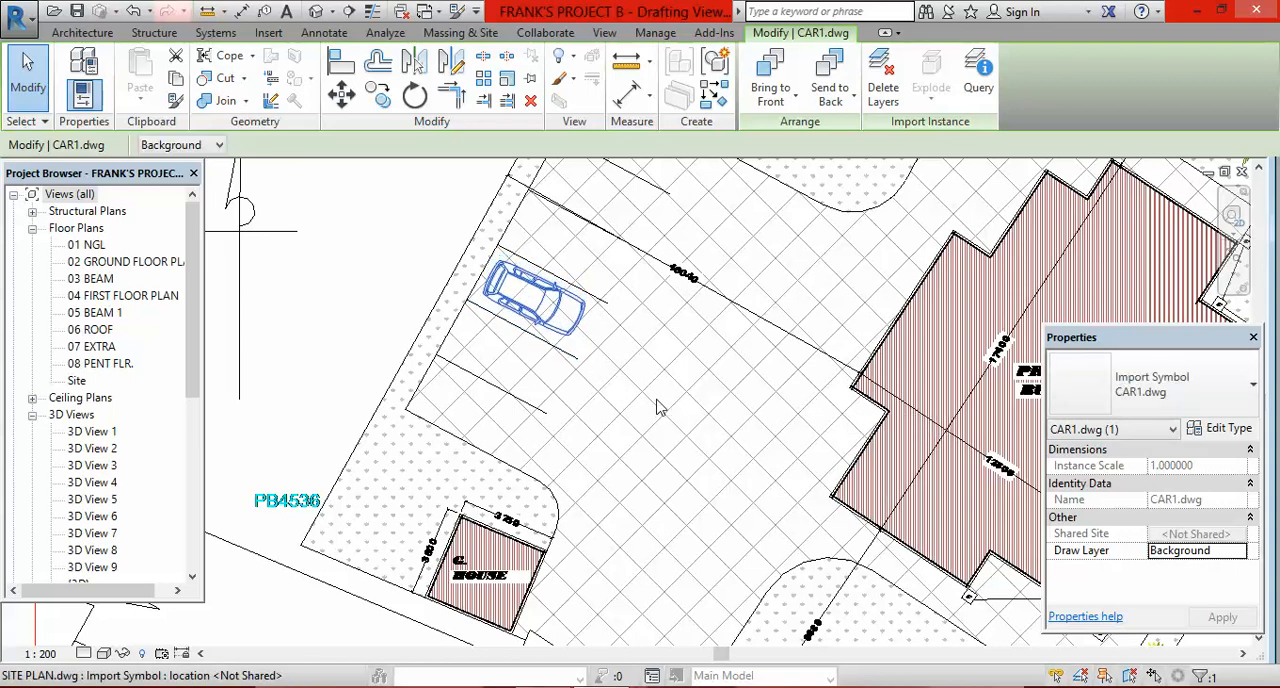
{"action": "key", "text": "Escape"}
Step: Check the parking layout, compare it with the site plan image in Windows Photo Viewer, and return to the Revit drafting view
{"action": "scroll", "coordinate": [617, 368], "scroll_direction": "down", "scroll_amount": 2}
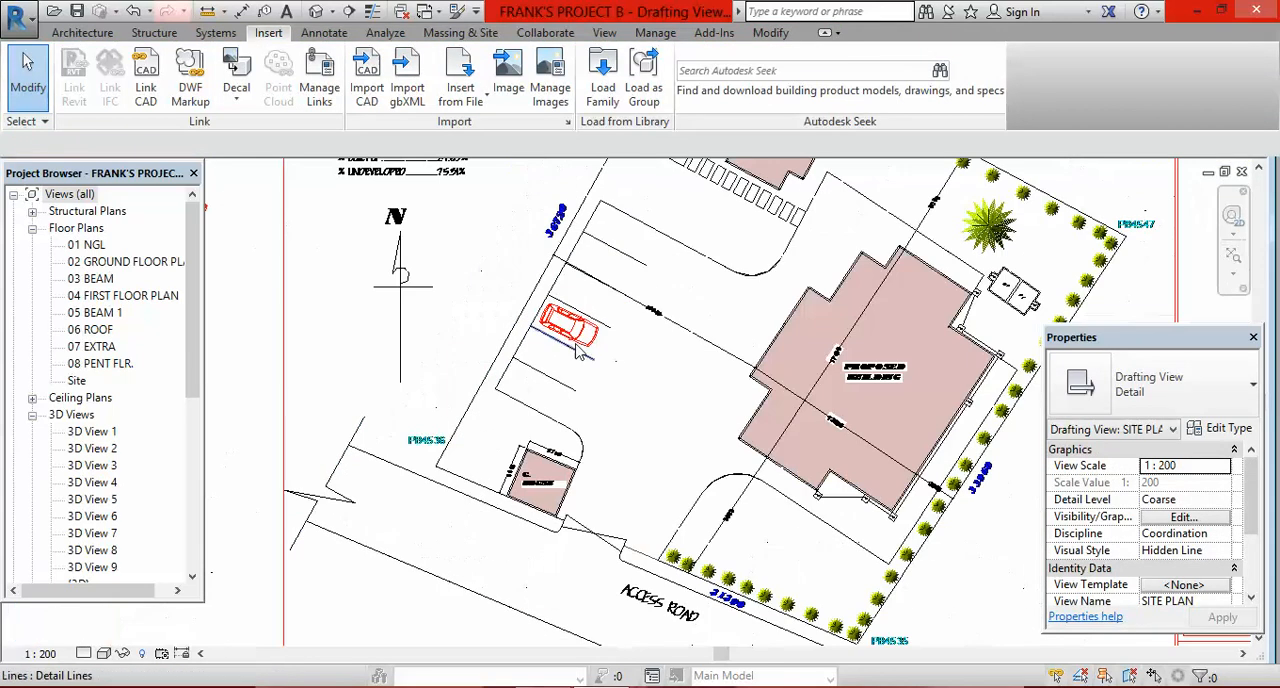
{"action": "scroll", "coordinate": [588, 341], "scroll_direction": "up", "scroll_amount": 1}
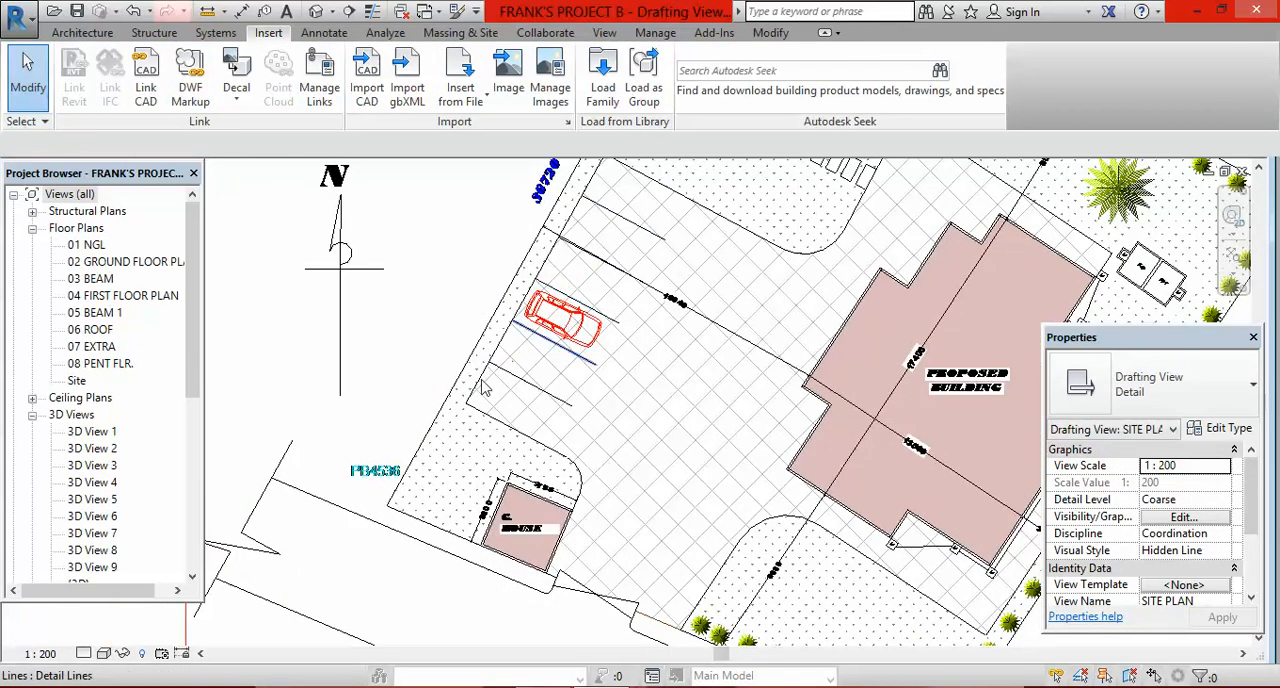
{"action": "scroll", "coordinate": [555, 365], "scroll_direction": "down", "scroll_amount": 4}
{"action": "scroll", "coordinate": [565, 335], "scroll_direction": "up", "scroll_amount": 3}
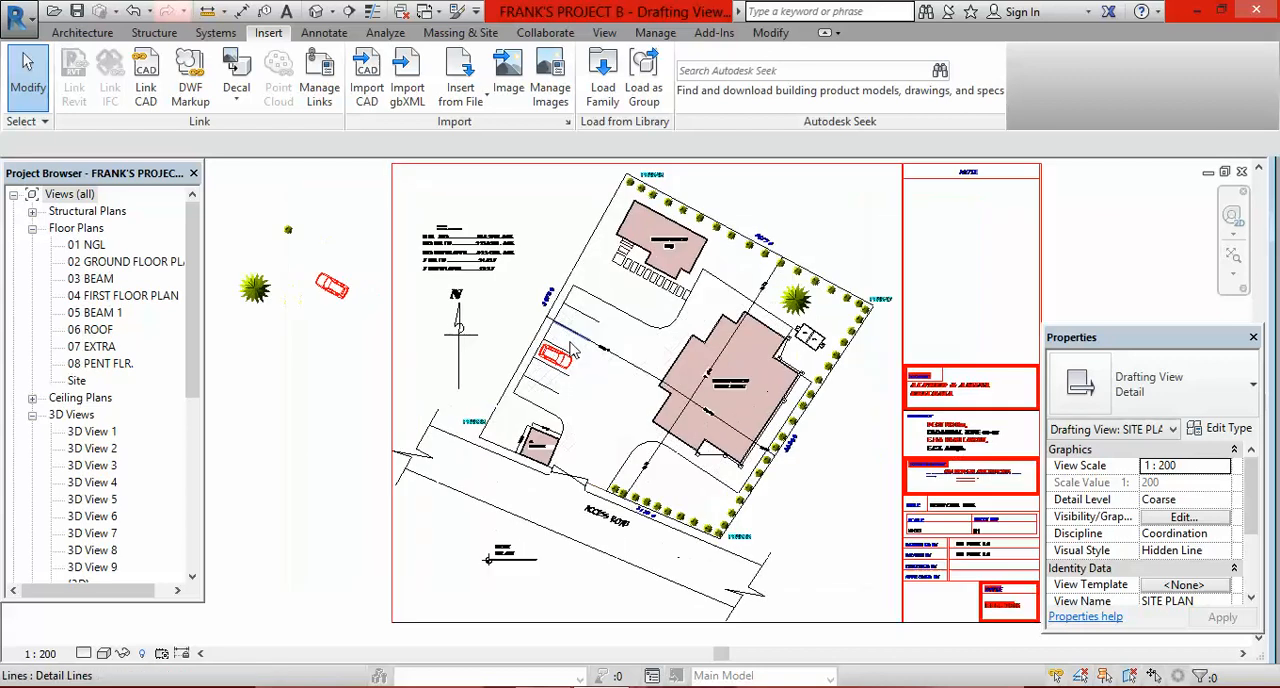
{"action": "key", "text": "alt+Tab"}
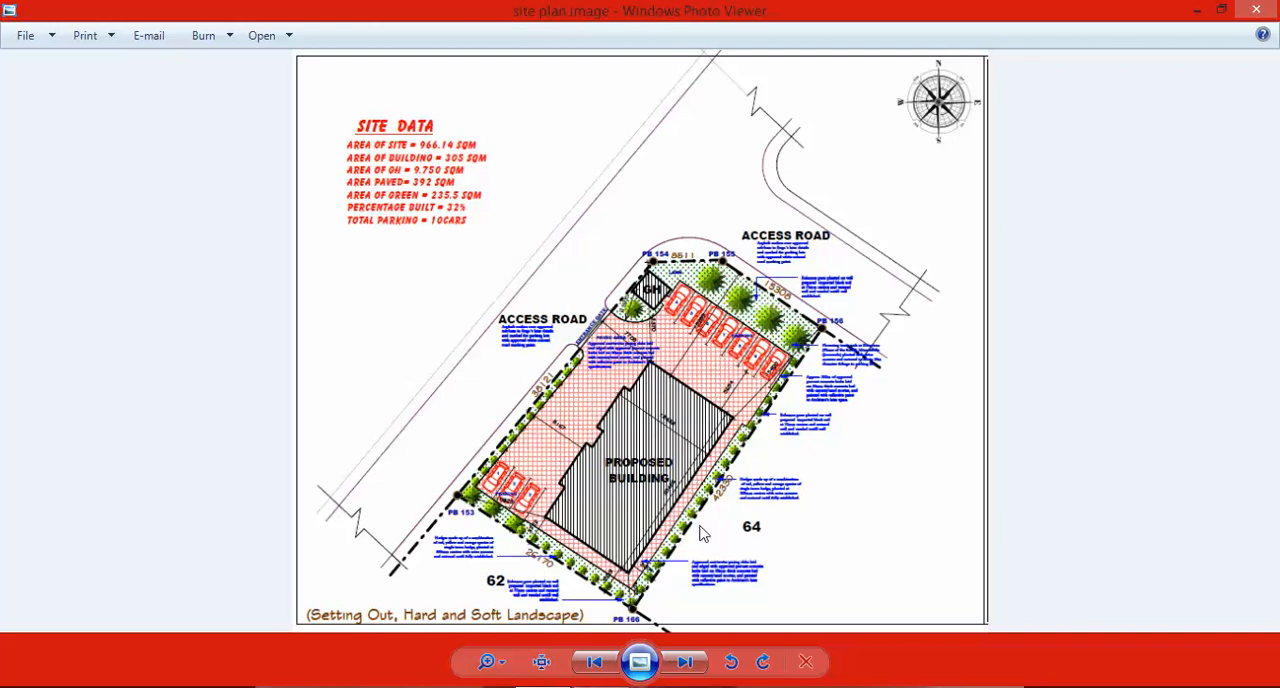
{"action": "left_click", "coordinate": [600, 686]}
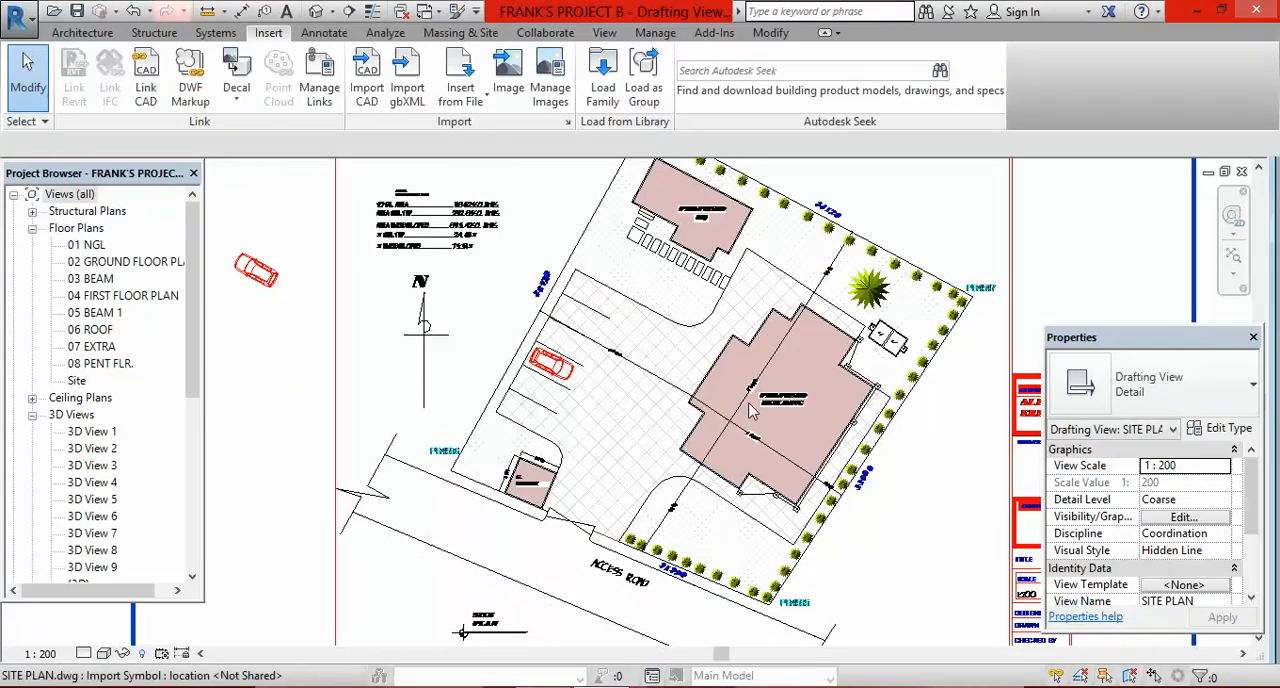
Step: Copy the linked car from its bay line's endpoint to the uppermost parking bay, about 7500 mm along the row
{"action": "scroll", "coordinate": [569, 466], "scroll_direction": "down", "scroll_amount": 1}
{"action": "scroll", "coordinate": [740, 433], "scroll_direction": "down", "scroll_amount": 1}
{"action": "scroll", "coordinate": [700, 300], "scroll_direction": "up", "scroll_amount": 1}
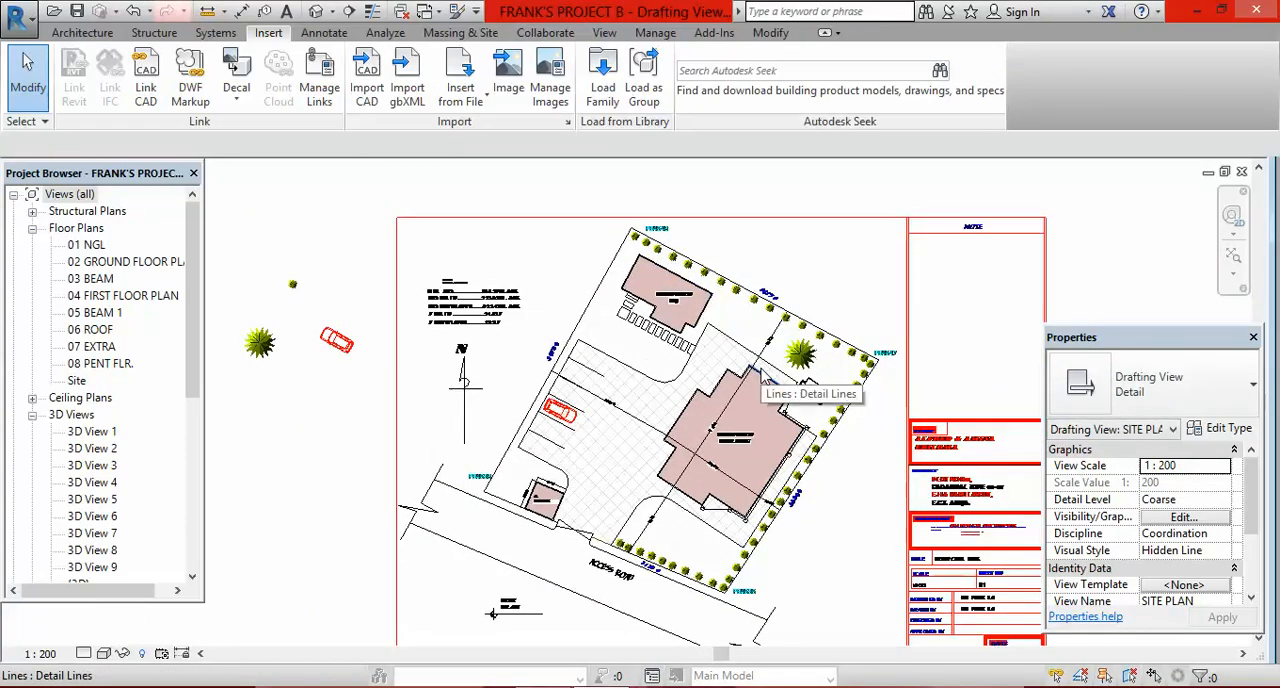
{"action": "scroll", "coordinate": [521, 426], "scroll_direction": "up", "scroll_amount": 2}
{"action": "left_click", "coordinate": [597, 405]}
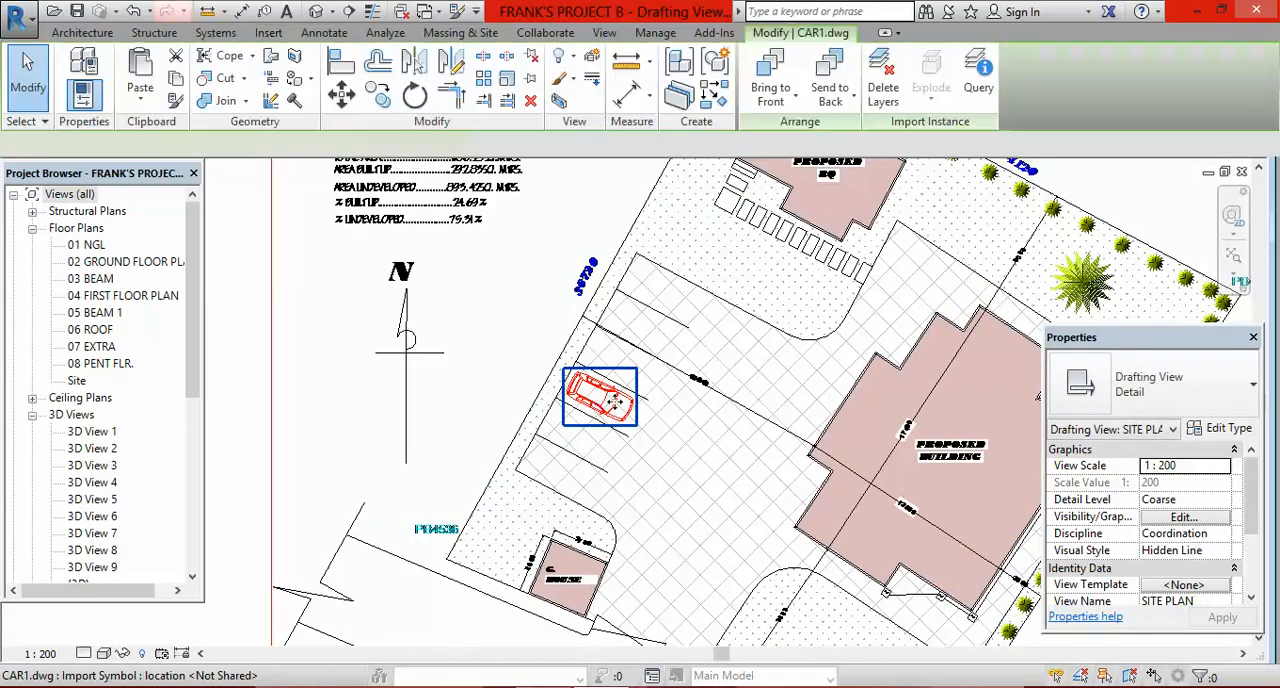
{"action": "left_click_drag", "start_coordinate": [597, 405], "coordinate": [560, 405]}
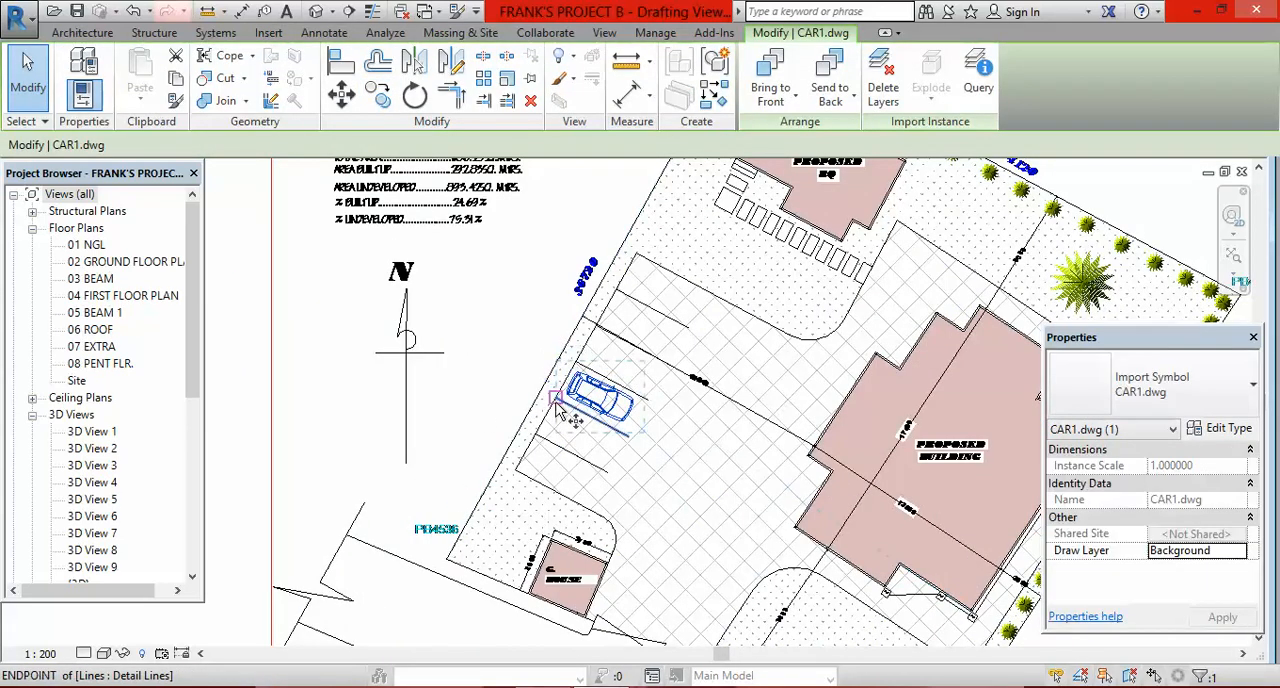
{"action": "key", "text": "c"}
{"action": "key", "text": "o"}
{"action": "left_click", "coordinate": [557, 399]}
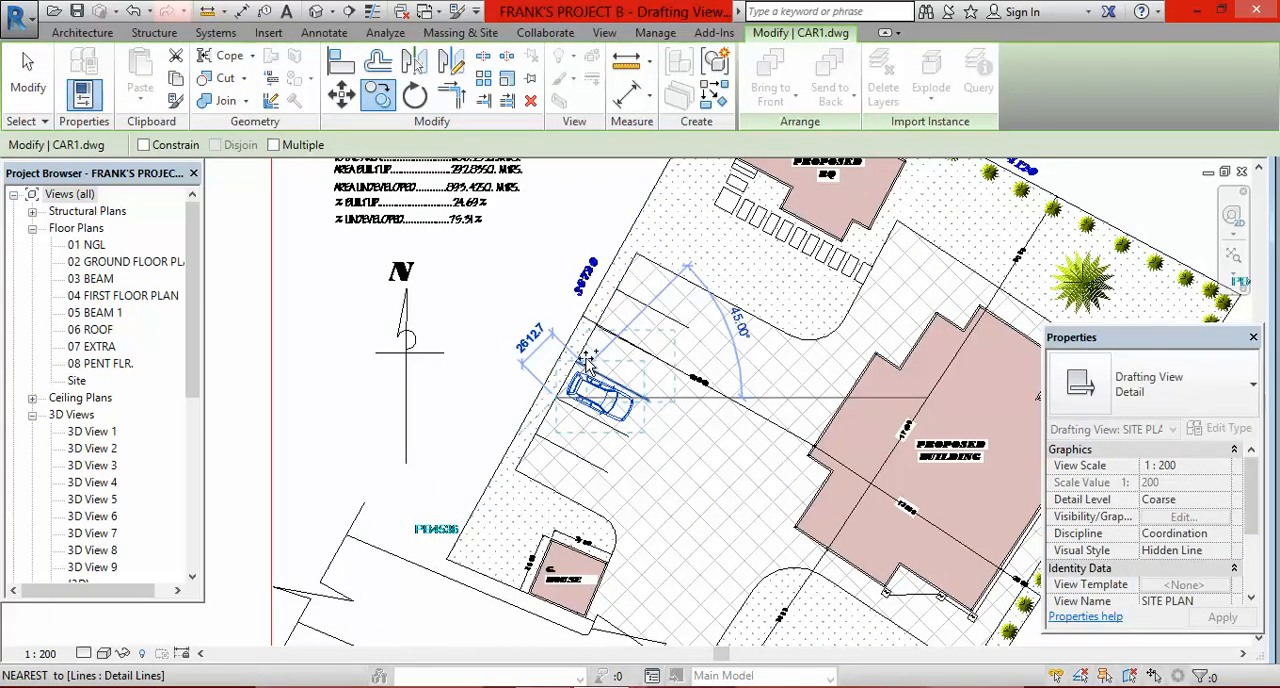
{"action": "scroll", "coordinate": [620, 296], "scroll_direction": "up", "scroll_amount": 1}
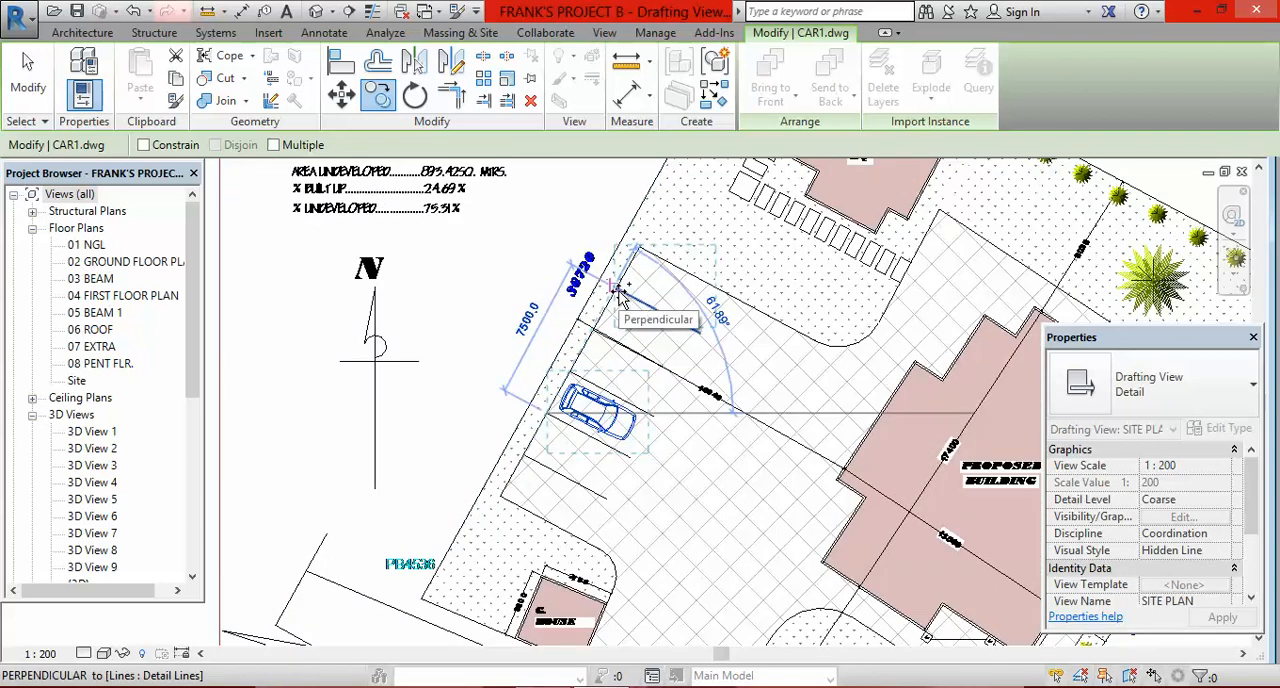
{"action": "scroll", "coordinate": [620, 296], "scroll_direction": "up", "scroll_amount": 3}
{"action": "left_click", "coordinate": [620, 297]}
{"action": "scroll", "coordinate": [620, 297], "scroll_direction": "down", "scroll_amount": 4}
{"action": "key", "text": "Escape"}
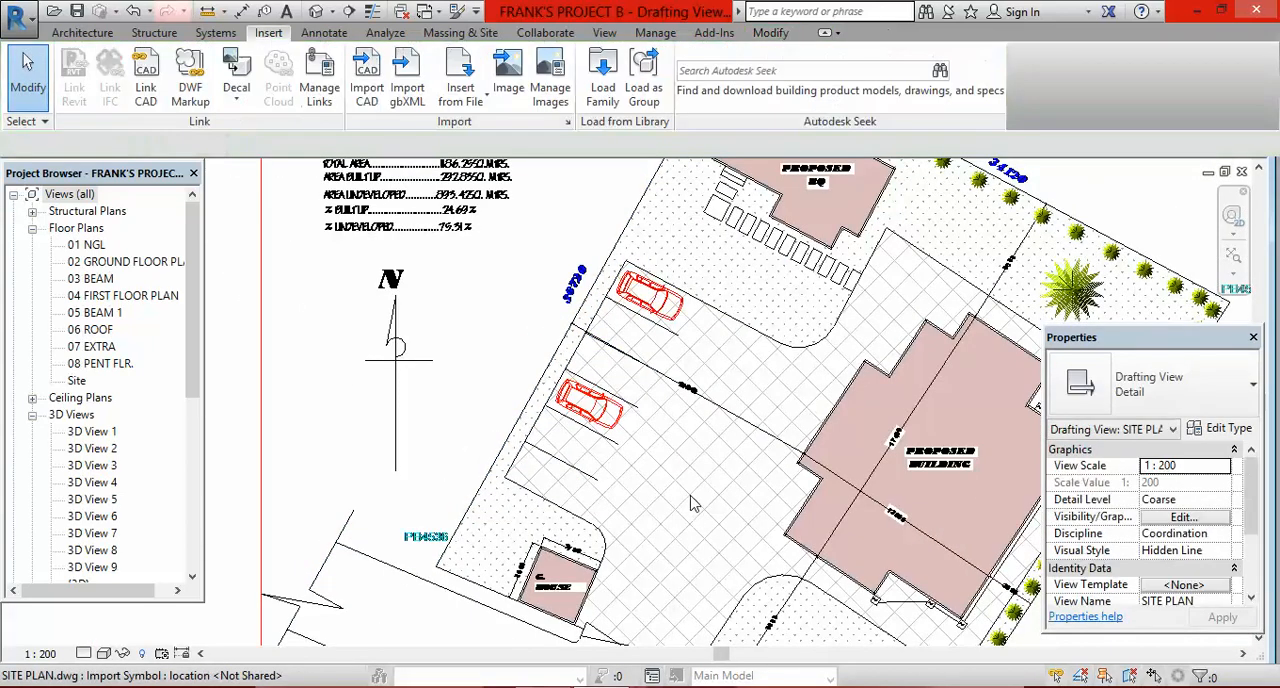
Step: Select the linked SITE PLAN drawing and examine its extents, stray car and tree blocks, and hatching against the traced lines
{"action": "scroll", "coordinate": [697, 495], "scroll_direction": "down", "scroll_amount": 3}
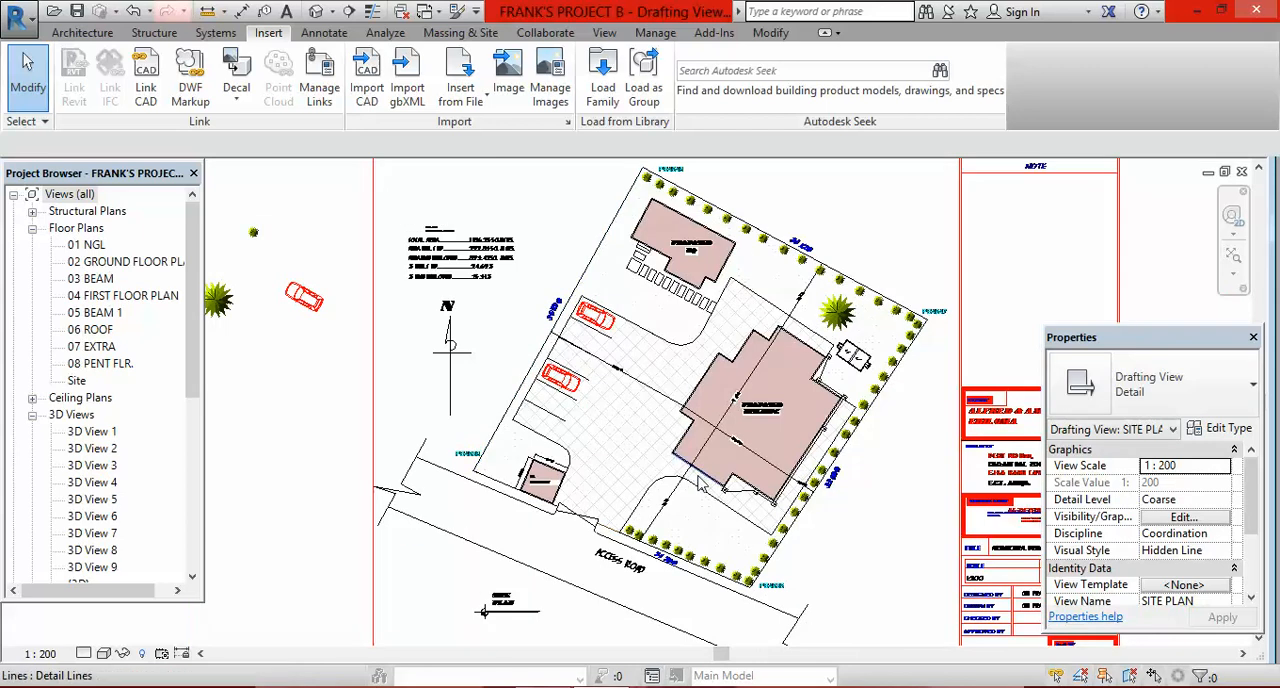
{"action": "scroll", "coordinate": [700, 385], "scroll_direction": "down", "scroll_amount": 1}
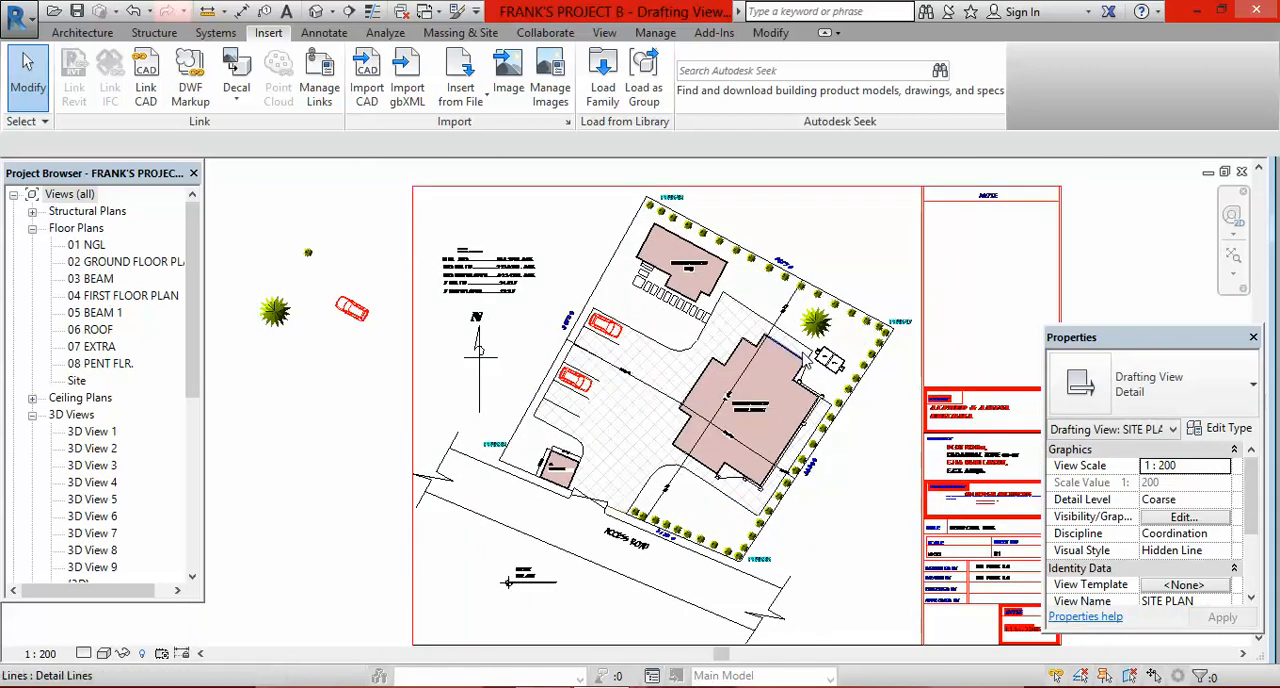
{"action": "scroll", "coordinate": [720, 350], "scroll_direction": "down", "scroll_amount": 3}
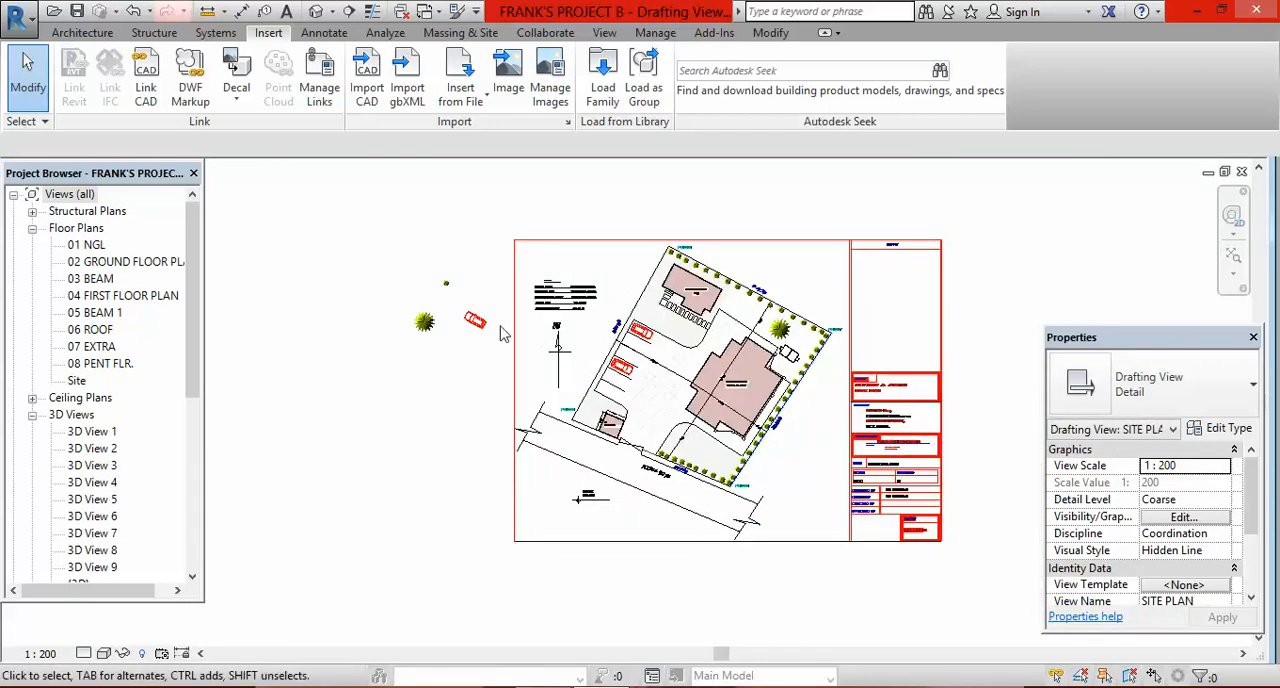
{"action": "left_click", "coordinate": [512, 270]}
{"action": "scroll", "coordinate": [815, 375], "scroll_direction": "up", "scroll_amount": 3}
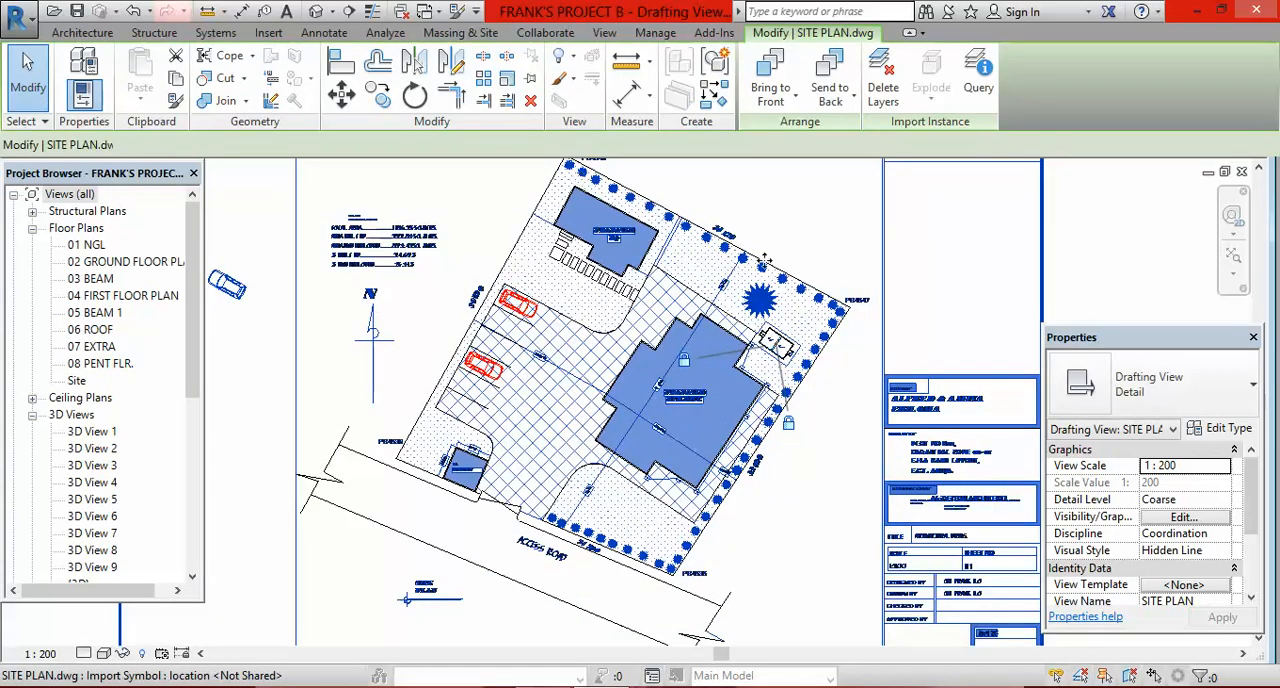
{"action": "scroll", "coordinate": [810, 400], "scroll_direction": "down", "scroll_amount": 4}
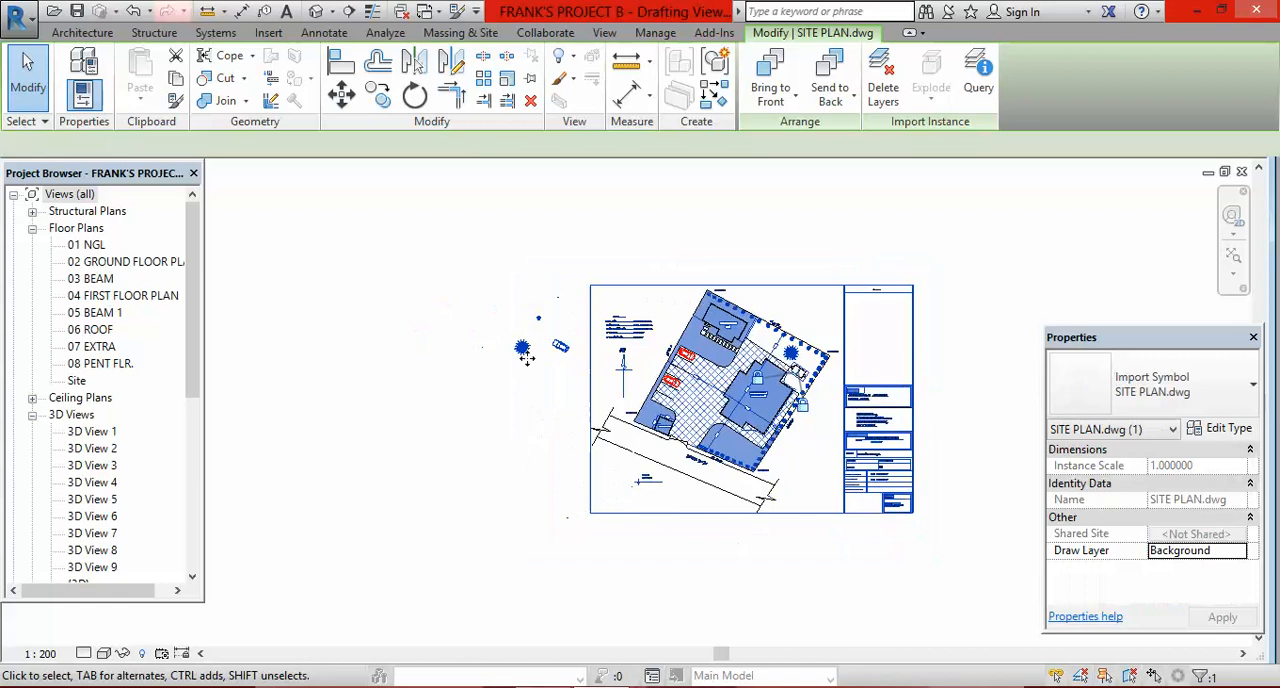
{"action": "scroll", "coordinate": [721, 381], "scroll_direction": "up", "scroll_amount": 4}
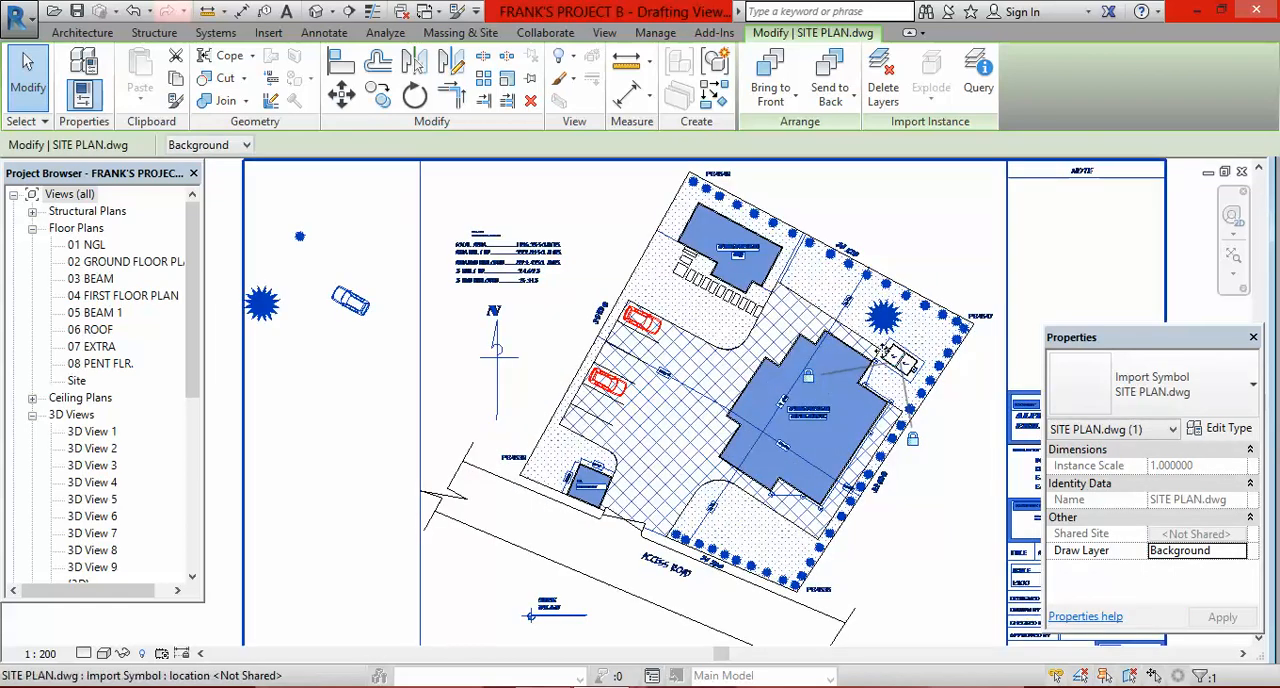
{"action": "scroll", "coordinate": [653, 323], "scroll_direction": "up", "scroll_amount": 2}
{"action": "scroll", "coordinate": [700, 350], "scroll_direction": "down", "scroll_amount": 4}
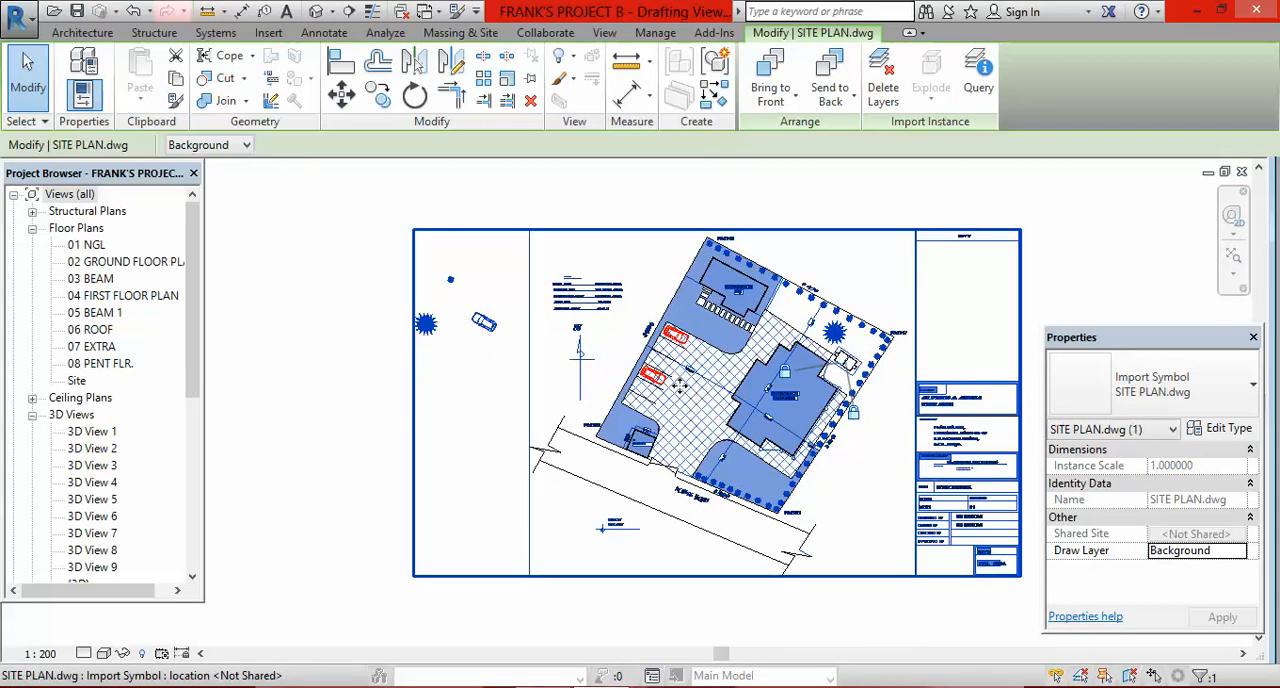
{"action": "scroll", "coordinate": [676, 338], "scroll_direction": "up", "scroll_amount": 2}
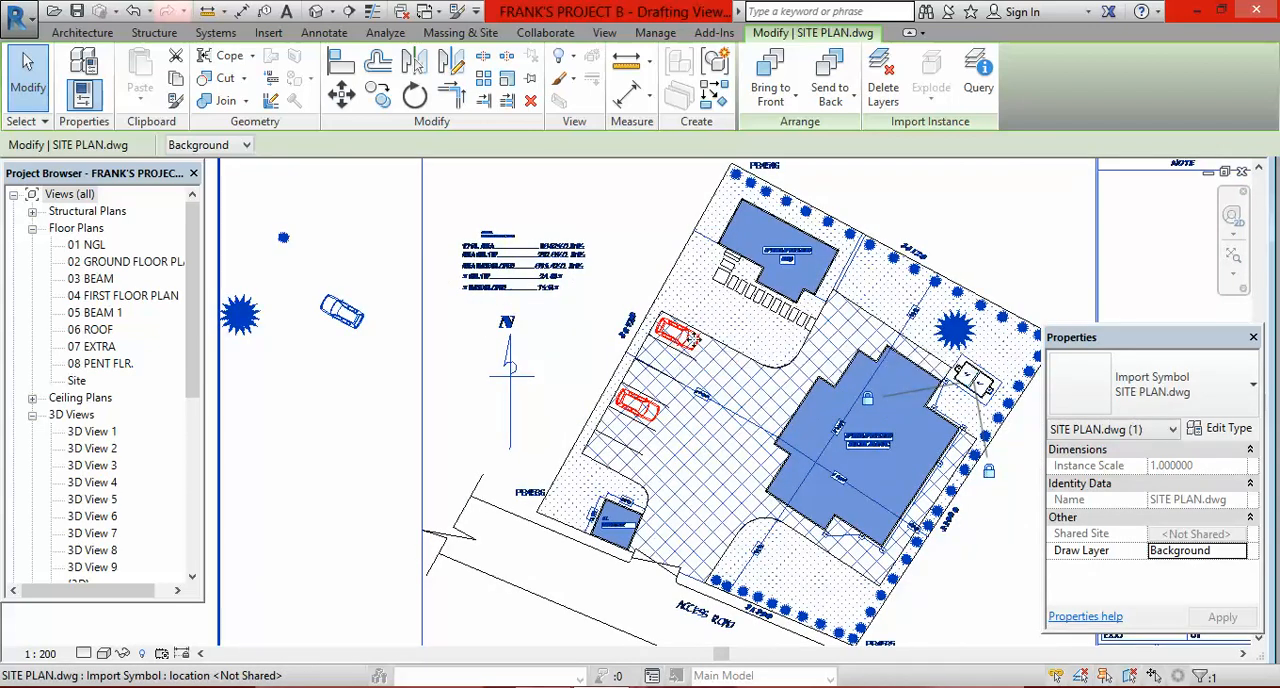
{"action": "scroll", "coordinate": [650, 352], "scroll_direction": "down", "scroll_amount": 2}
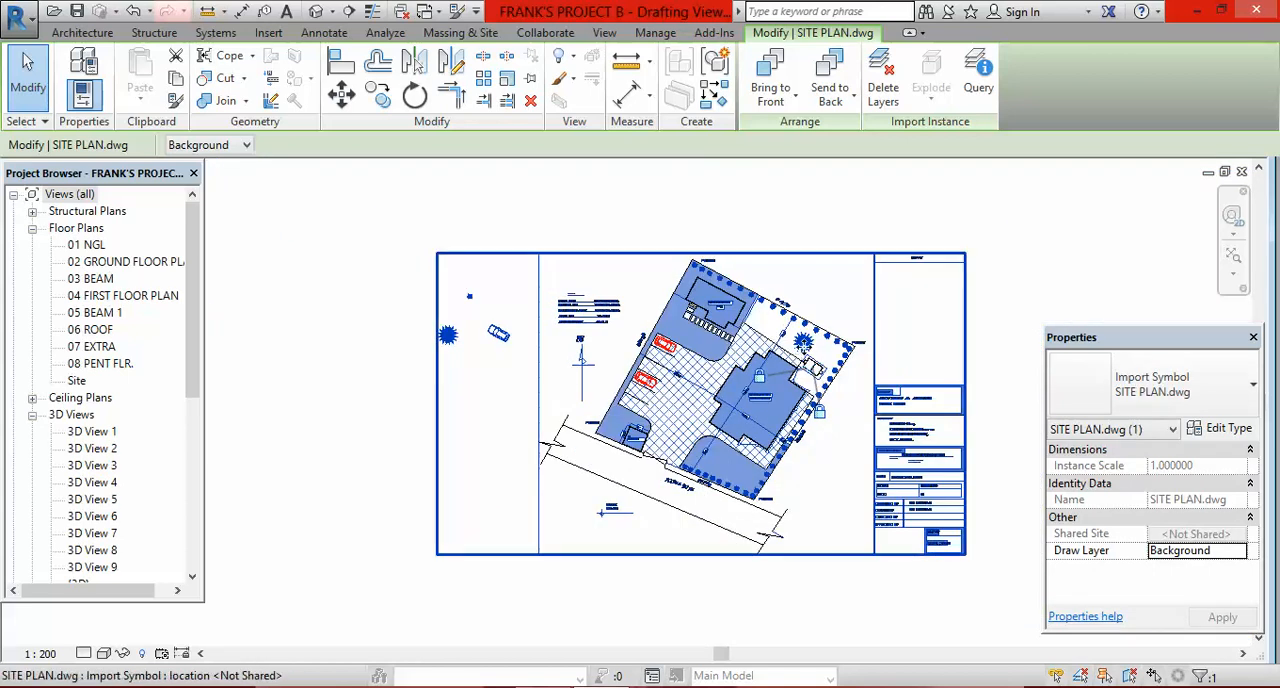
Step: Place the linked tree drawing in the green area beside the existing large tree near the proposed building, comparing their sizes
{"action": "scroll", "coordinate": [737, 300], "scroll_direction": "up", "scroll_amount": 1}
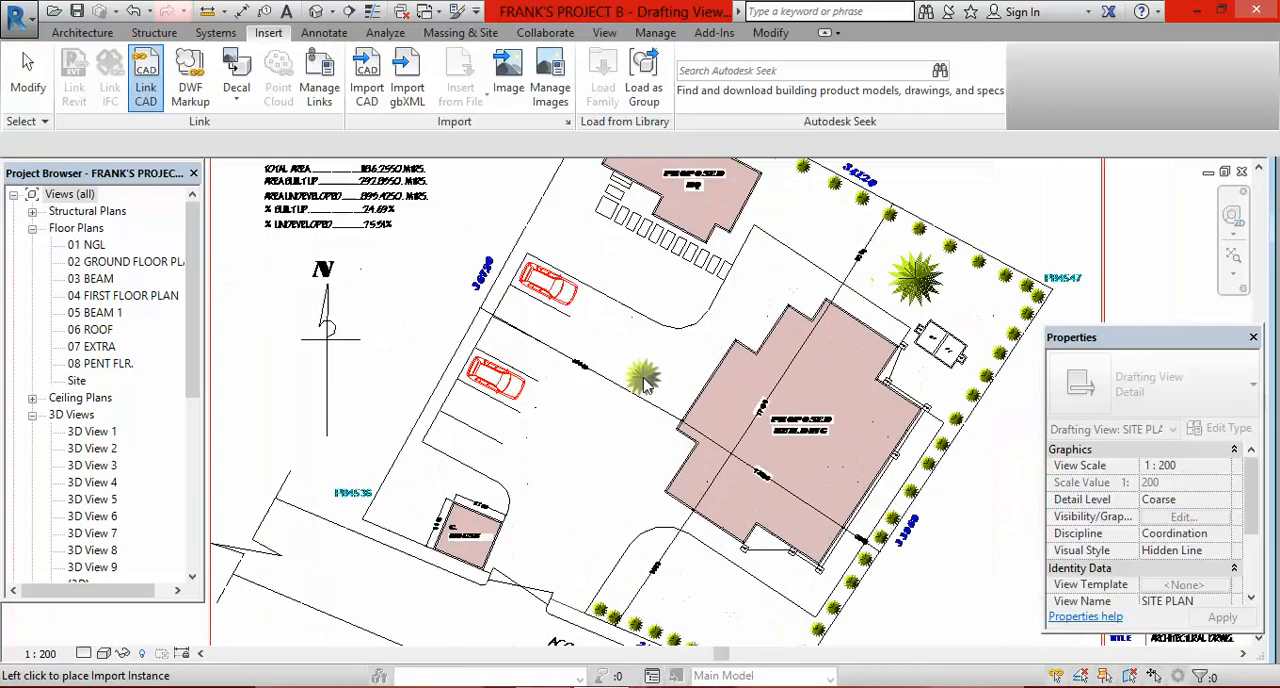
{"action": "scroll", "coordinate": [571, 373], "scroll_direction": "down", "scroll_amount": 1}
{"action": "scroll", "coordinate": [960, 274], "scroll_direction": "up", "scroll_amount": 2}
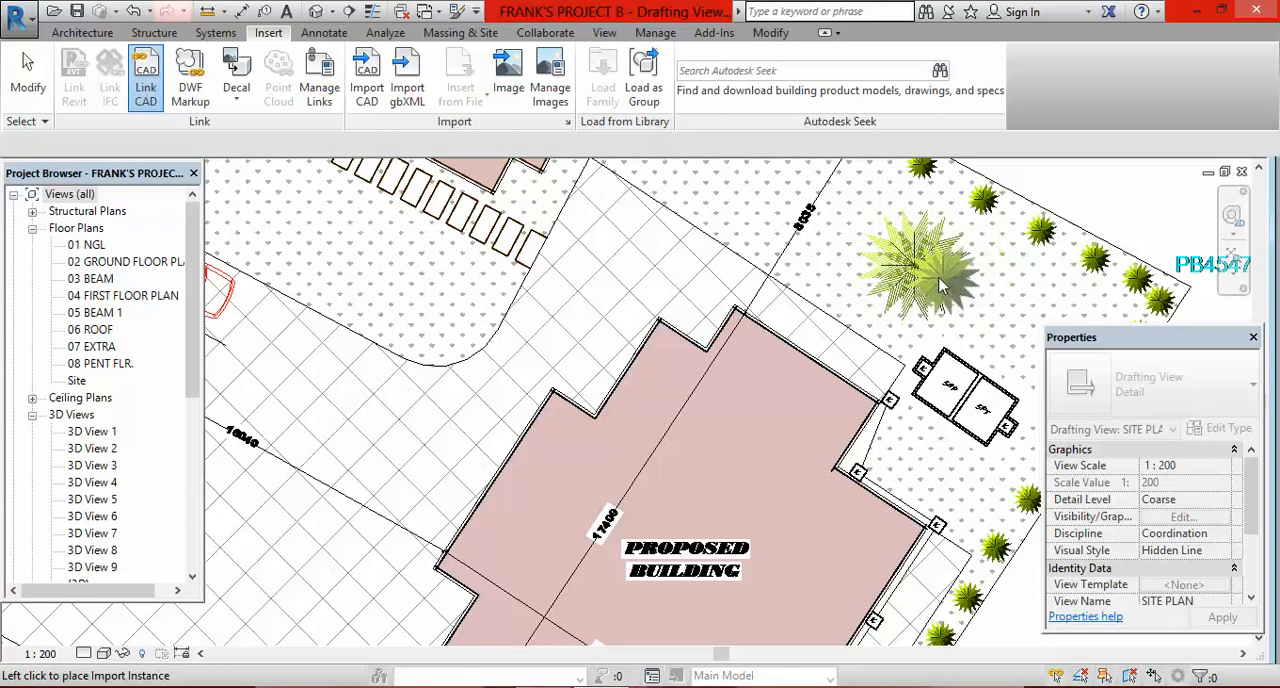
{"action": "scroll", "coordinate": [930, 285], "scroll_direction": "down", "scroll_amount": 2}
{"action": "scroll", "coordinate": [871, 289], "scroll_direction": "up", "scroll_amount": 1}
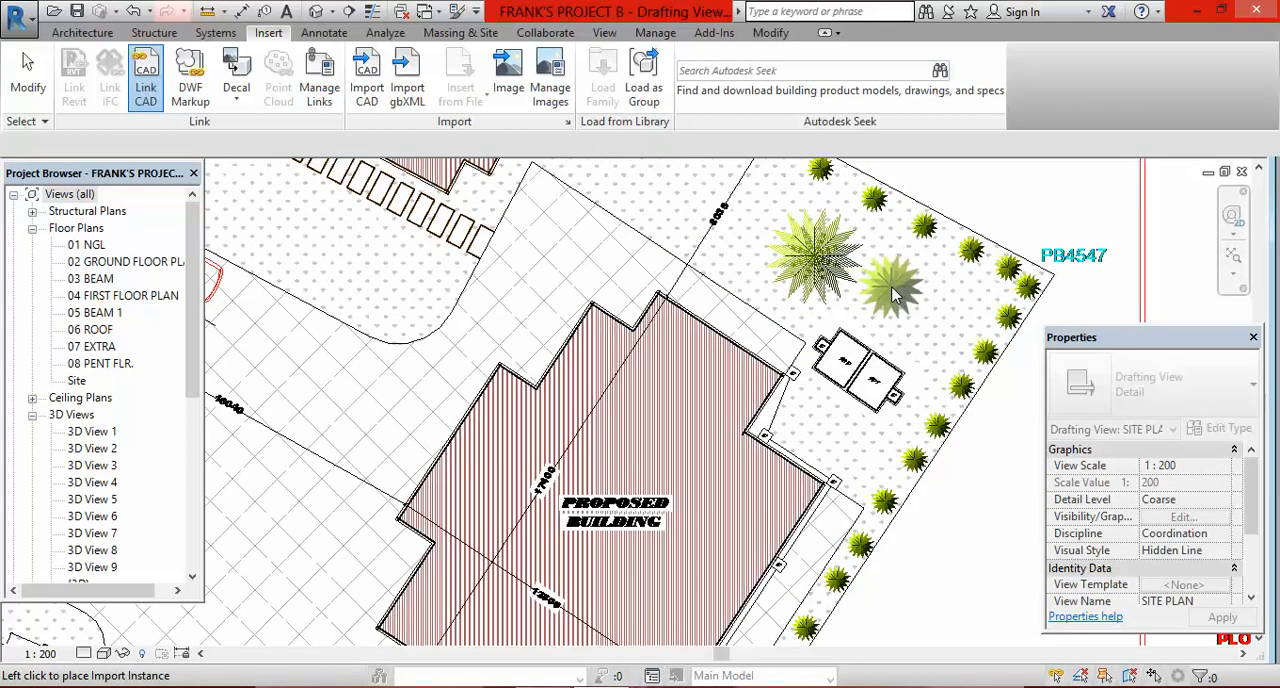
{"action": "scroll", "coordinate": [896, 288], "scroll_direction": "down", "scroll_amount": 2}
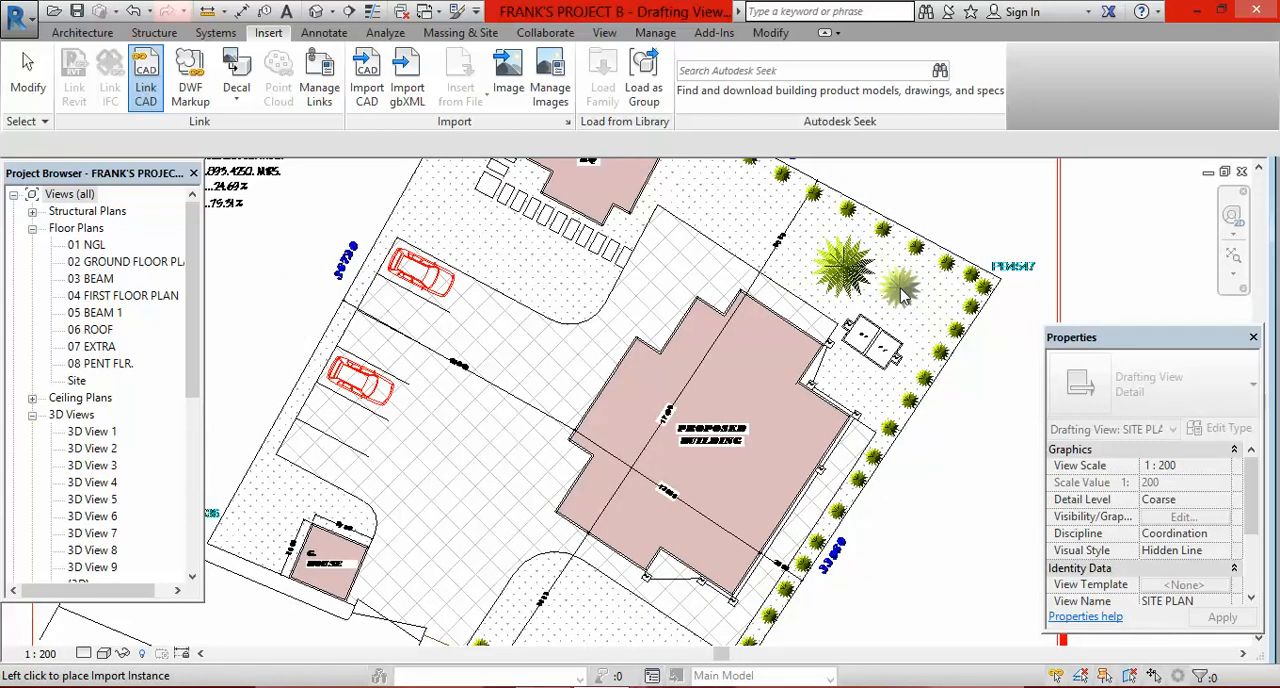
{"action": "scroll", "coordinate": [903, 293], "scroll_direction": "up", "scroll_amount": 2}
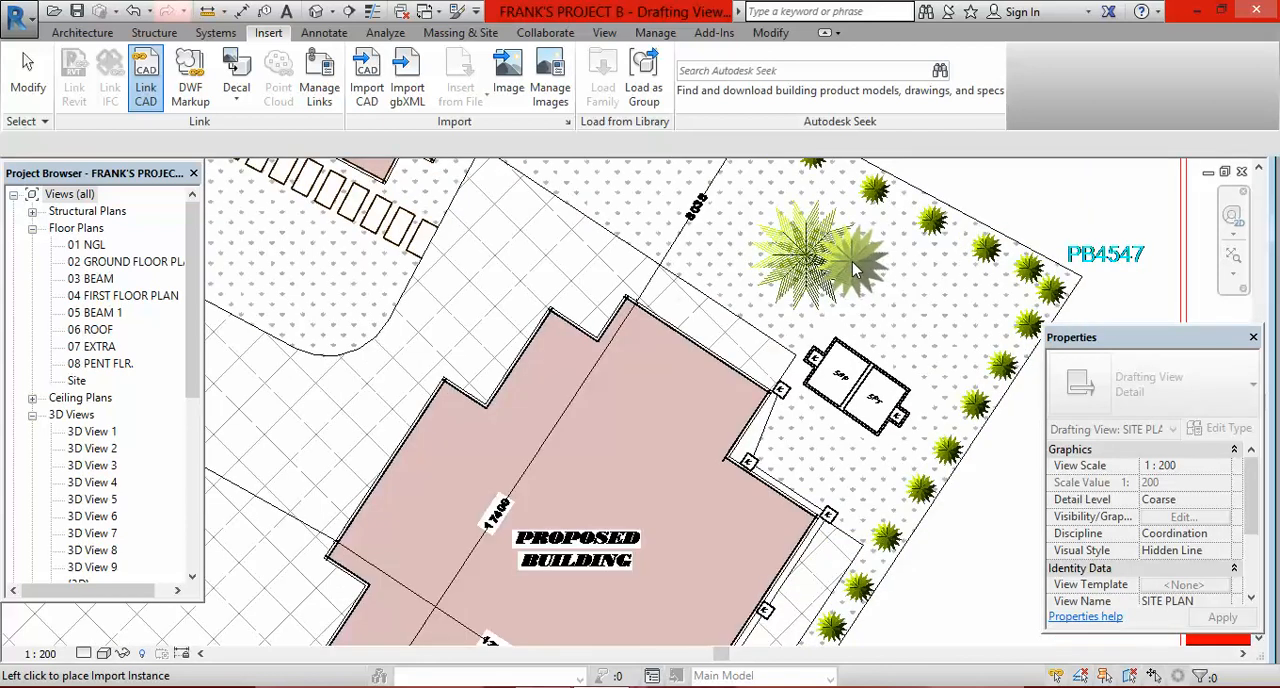
{"action": "scroll", "coordinate": [835, 265], "scroll_direction": "down", "scroll_amount": 1}
{"action": "scroll", "coordinate": [810, 240], "scroll_direction": "up", "scroll_amount": 1}
{"action": "scroll", "coordinate": [870, 290], "scroll_direction": "down", "scroll_amount": 2}
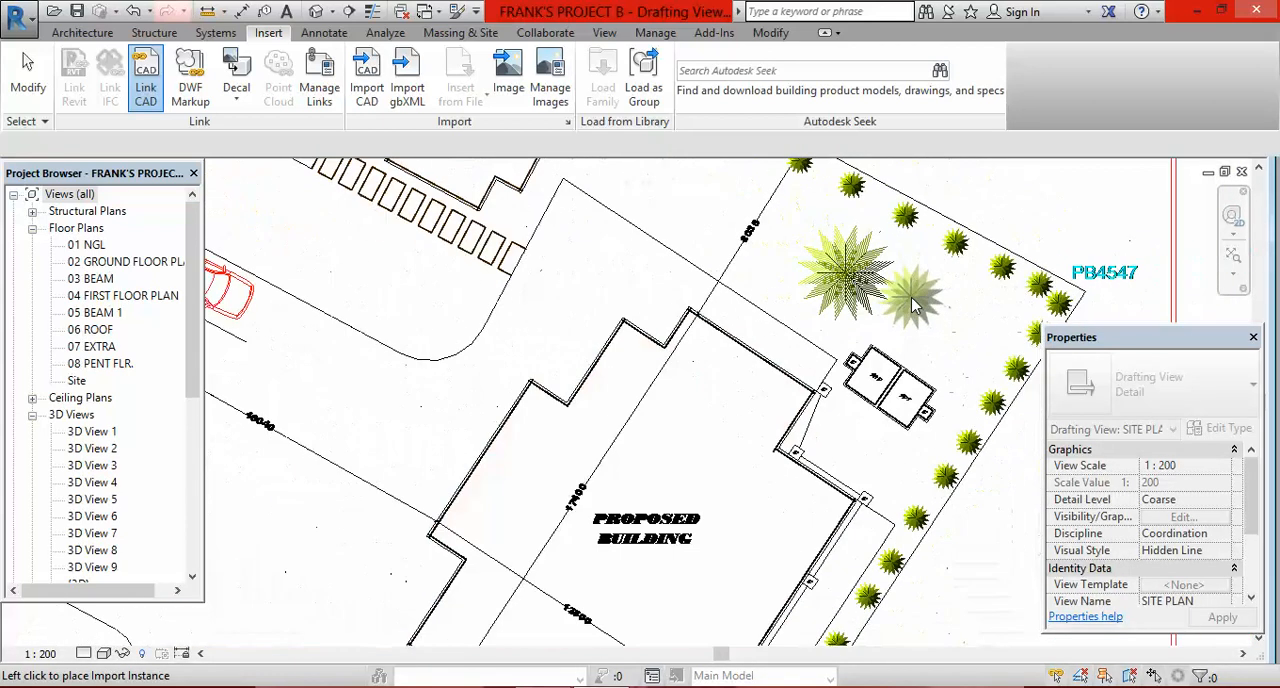
{"action": "scroll", "coordinate": [883, 295], "scroll_direction": "down", "scroll_amount": 1}
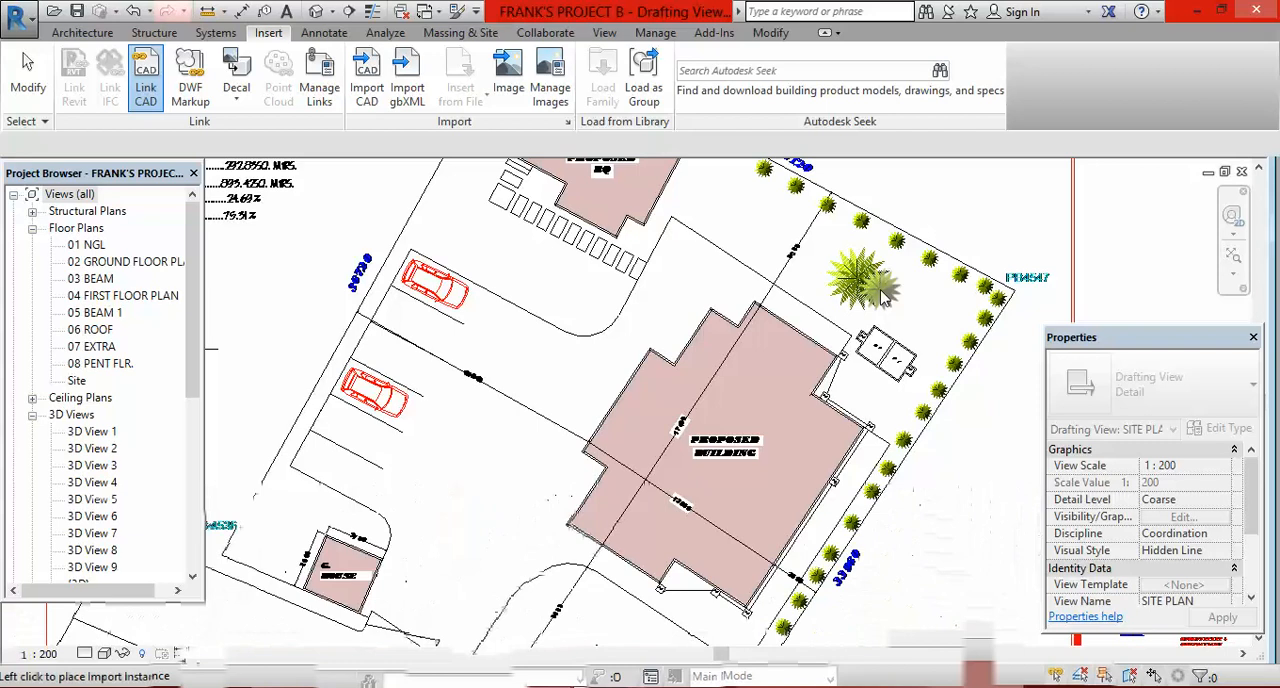
{"action": "left_click", "coordinate": [440, 274]}
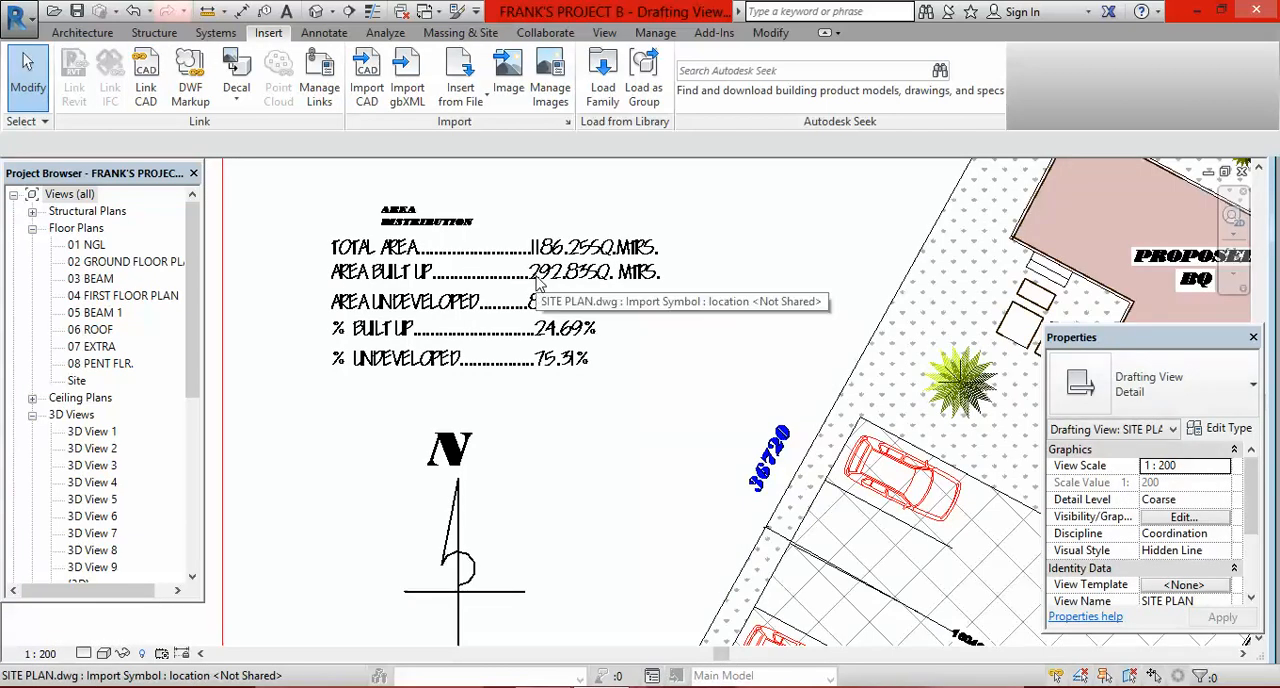
Step: Bring up the annotation tools and look over the area distribution notes, north arrow and overall planted site plan
{"action": "left_click", "coordinate": [324, 32]}
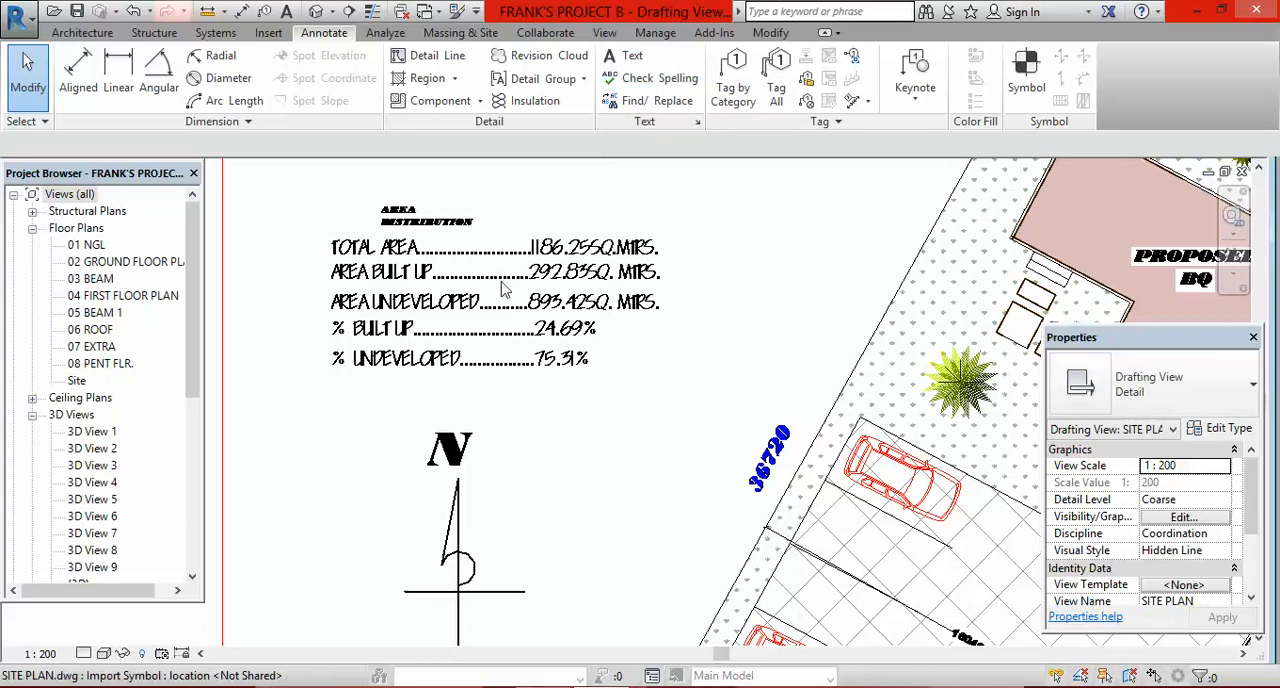
{"action": "scroll", "coordinate": [456, 286], "scroll_direction": "down", "scroll_amount": 1}
{"action": "scroll", "coordinate": [480, 270], "scroll_direction": "down", "scroll_amount": 1}
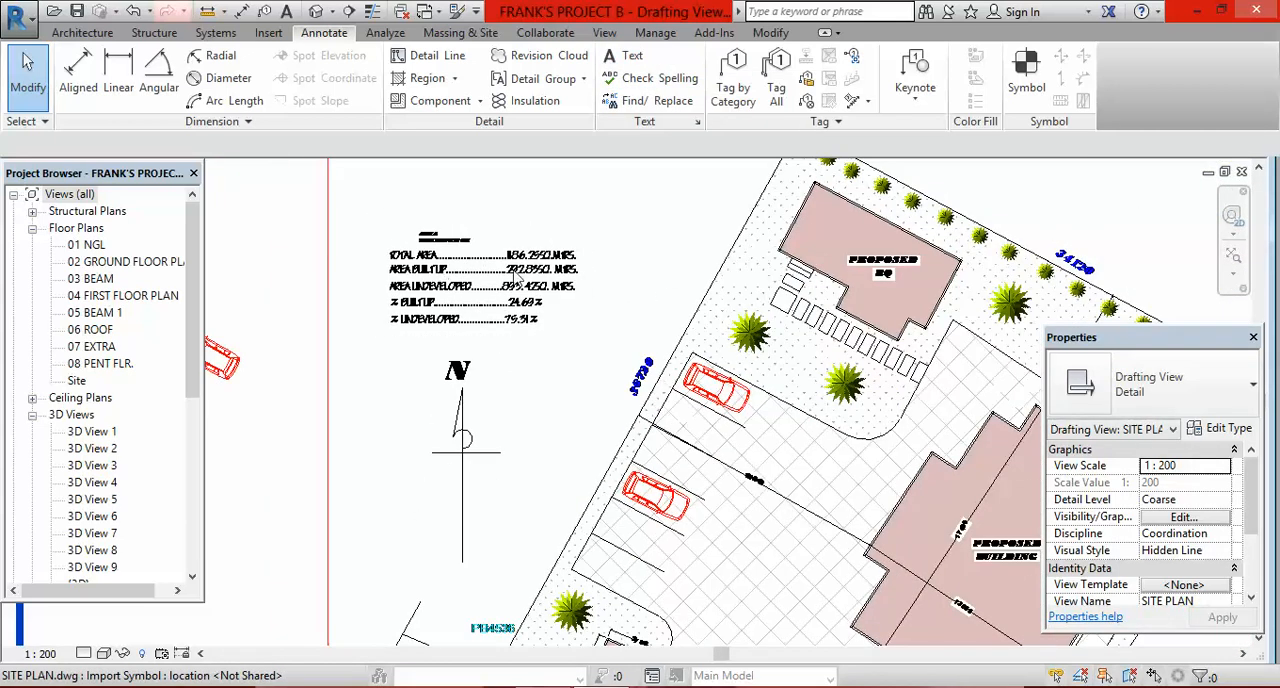
{"action": "scroll", "coordinate": [470, 287], "scroll_direction": "down", "scroll_amount": 1}
{"action": "scroll", "coordinate": [470, 287], "scroll_direction": "down", "scroll_amount": 1}
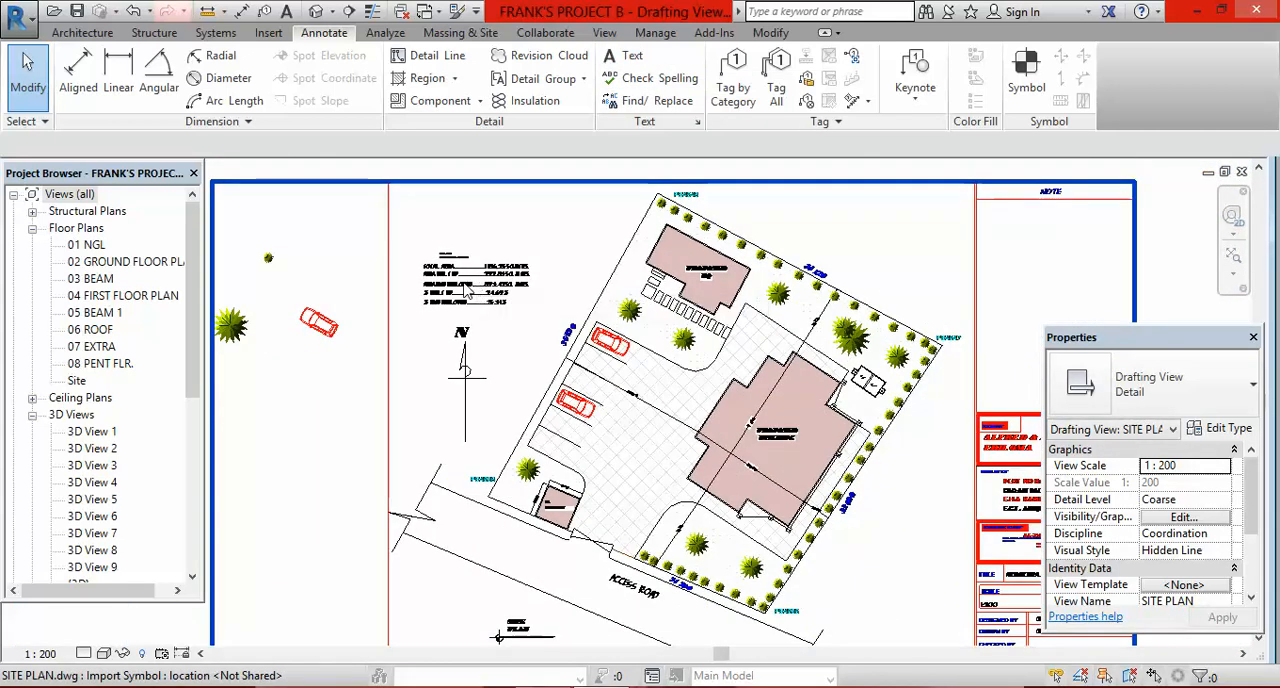
{"action": "scroll", "coordinate": [843, 346], "scroll_direction": "down", "scroll_amount": 1}
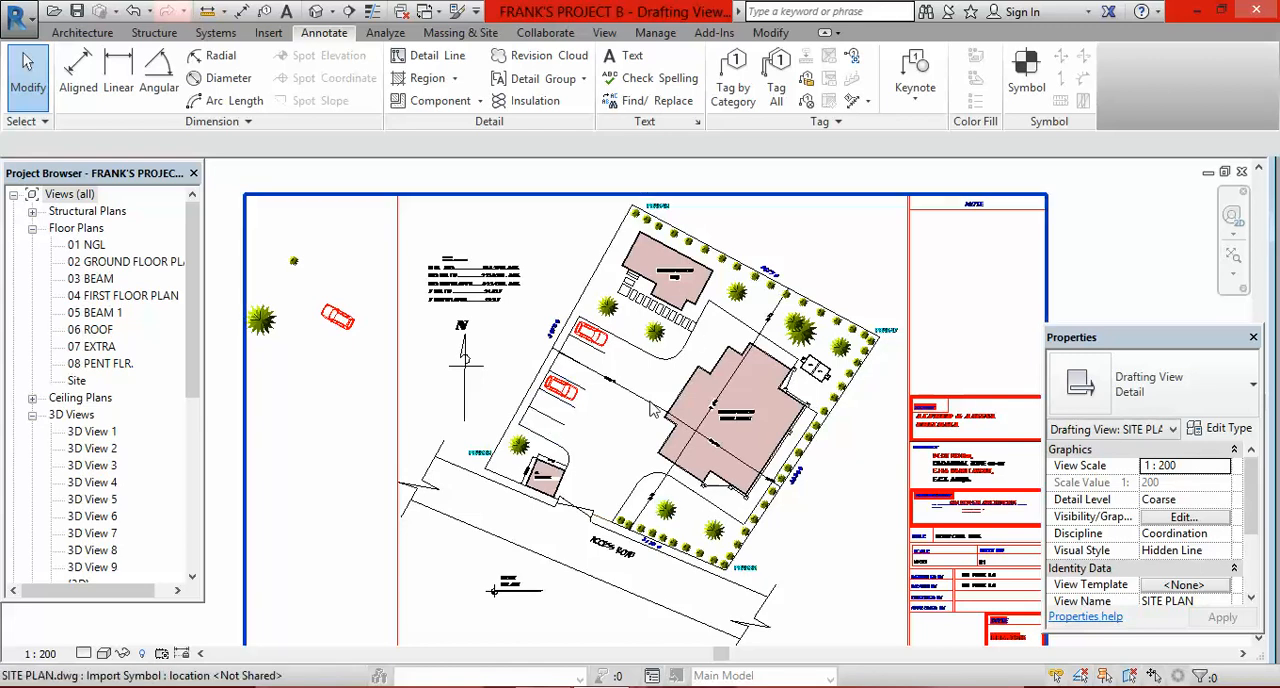
{"action": "scroll", "coordinate": [598, 297], "scroll_direction": "down", "scroll_amount": 2}
{"action": "scroll", "coordinate": [535, 302], "scroll_direction": "up", "scroll_amount": 2}
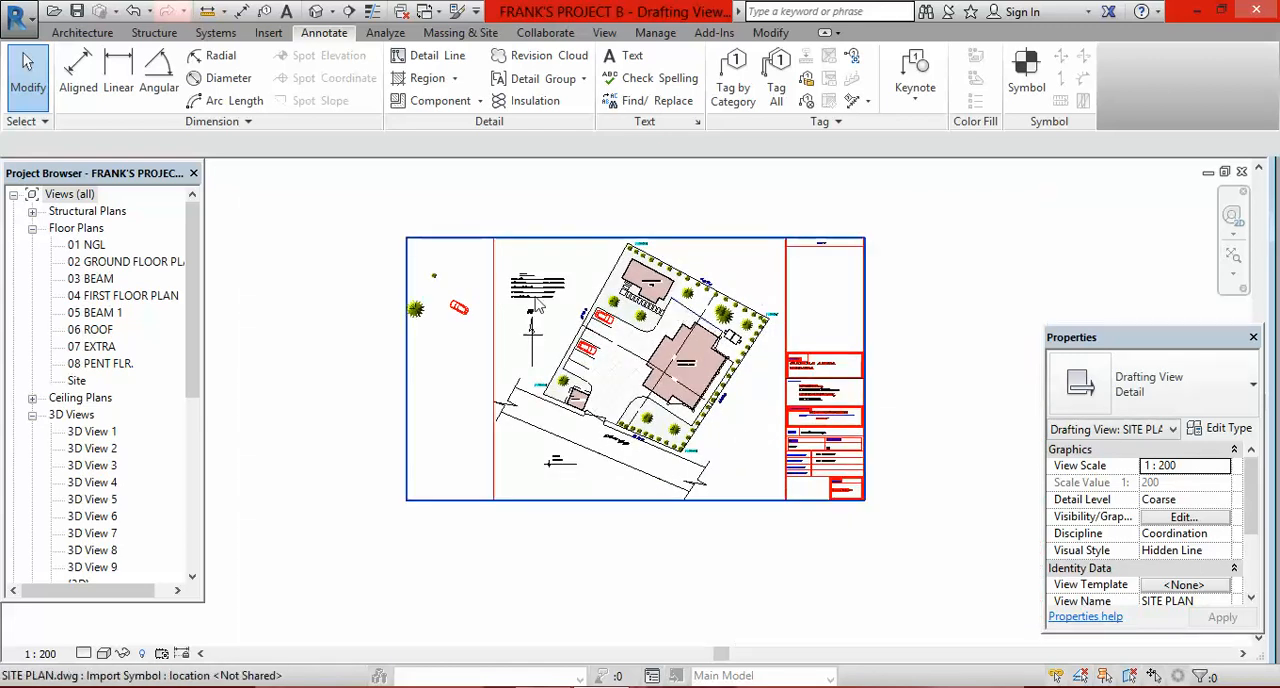
{"action": "scroll", "coordinate": [535, 302], "scroll_direction": "up", "scroll_amount": 1}
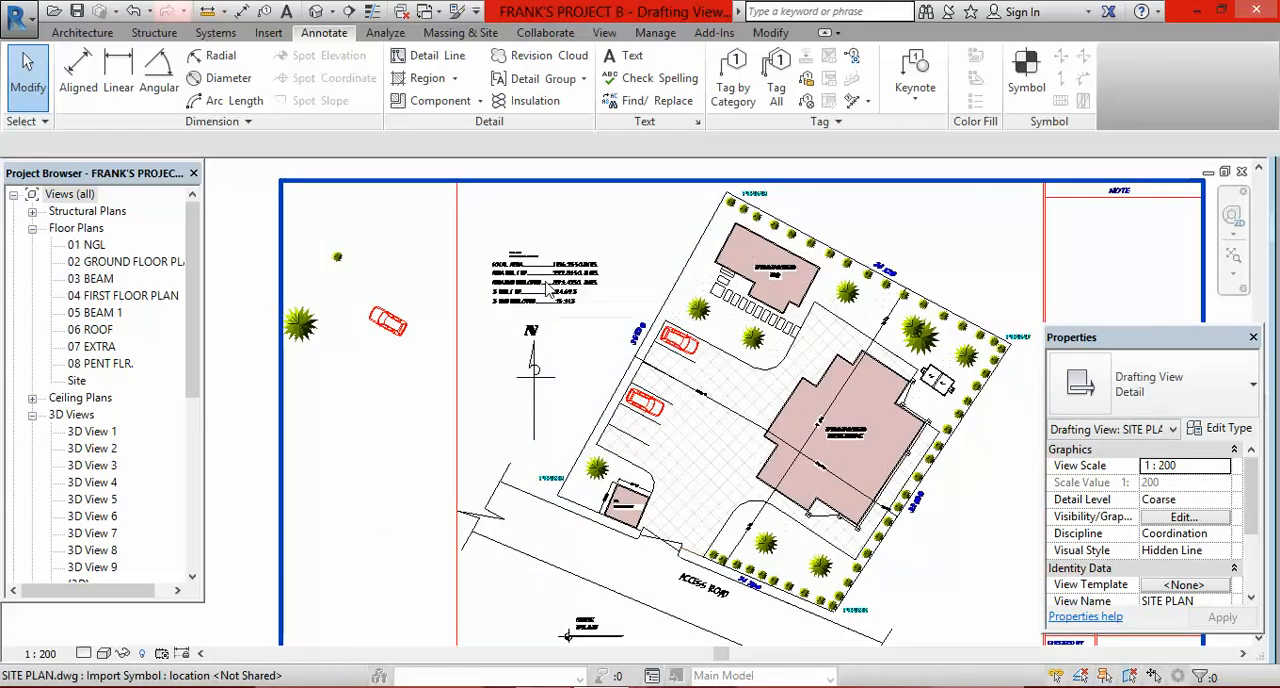
Step: Examine the area distribution notes, parked cars, trees and the proposed BQ with its surrounding hatching on the site plan
{"action": "scroll", "coordinate": [847, 352], "scroll_direction": "up", "scroll_amount": 2}
{"action": "scroll", "coordinate": [847, 352], "scroll_direction": "up", "scroll_amount": 2}
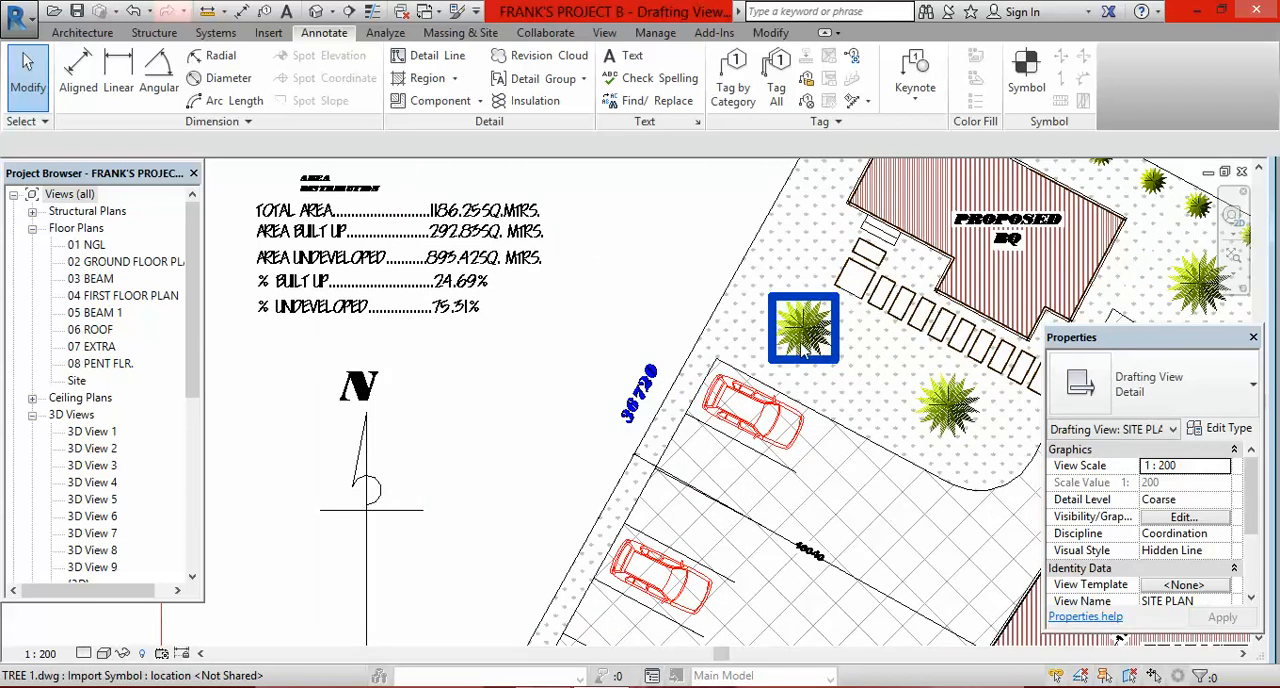
{"action": "scroll", "coordinate": [770, 410], "scroll_direction": "down", "scroll_amount": 3}
{"action": "scroll", "coordinate": [790, 375], "scroll_direction": "up", "scroll_amount": 2}
{"action": "scroll", "coordinate": [805, 378], "scroll_direction": "down", "scroll_amount": 4}
{"action": "scroll", "coordinate": [750, 335], "scroll_direction": "up", "scroll_amount": 4}
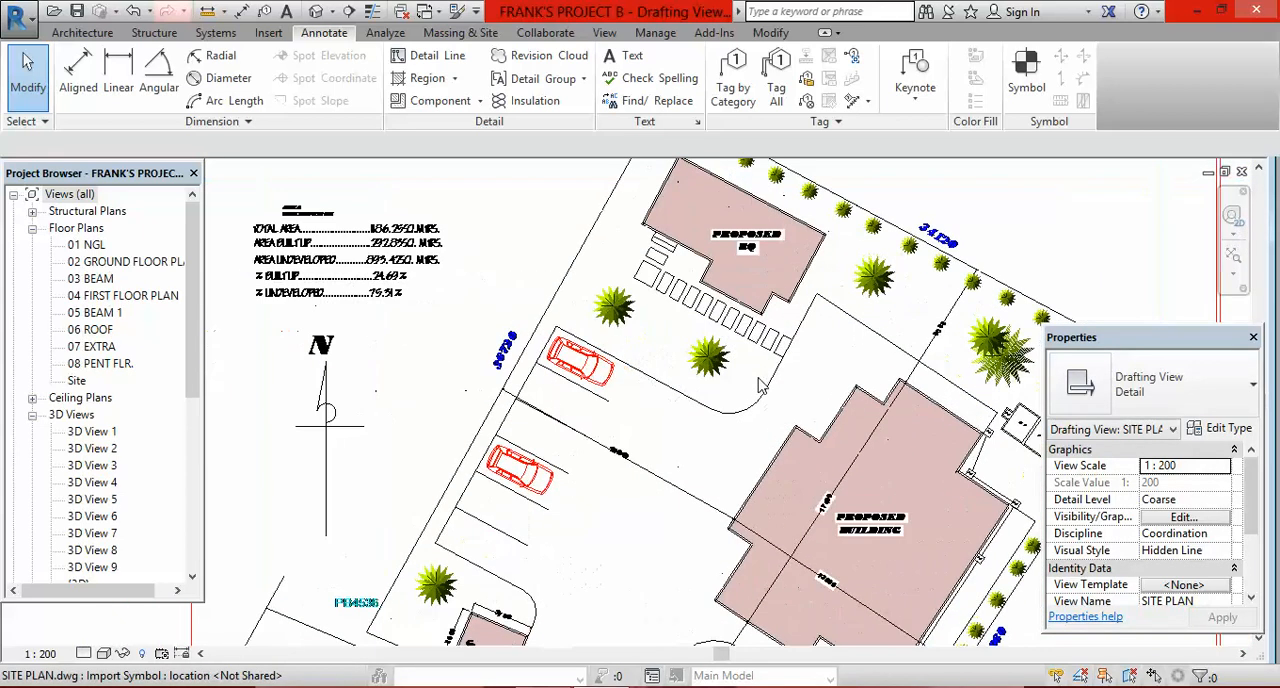
{"action": "scroll", "coordinate": [748, 335], "scroll_direction": "down", "scroll_amount": 2}
{"action": "scroll", "coordinate": [757, 285], "scroll_direction": "up", "scroll_amount": 5}
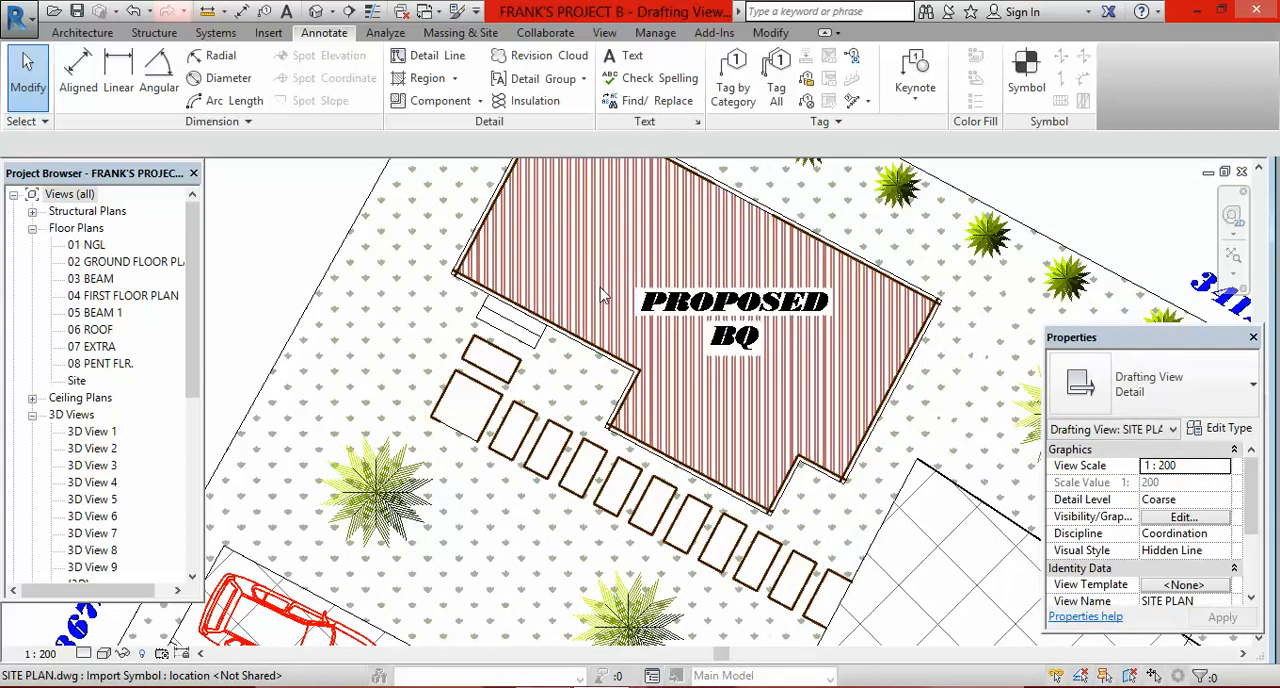
{"action": "scroll", "coordinate": [600, 295], "scroll_direction": "down", "scroll_amount": 2}
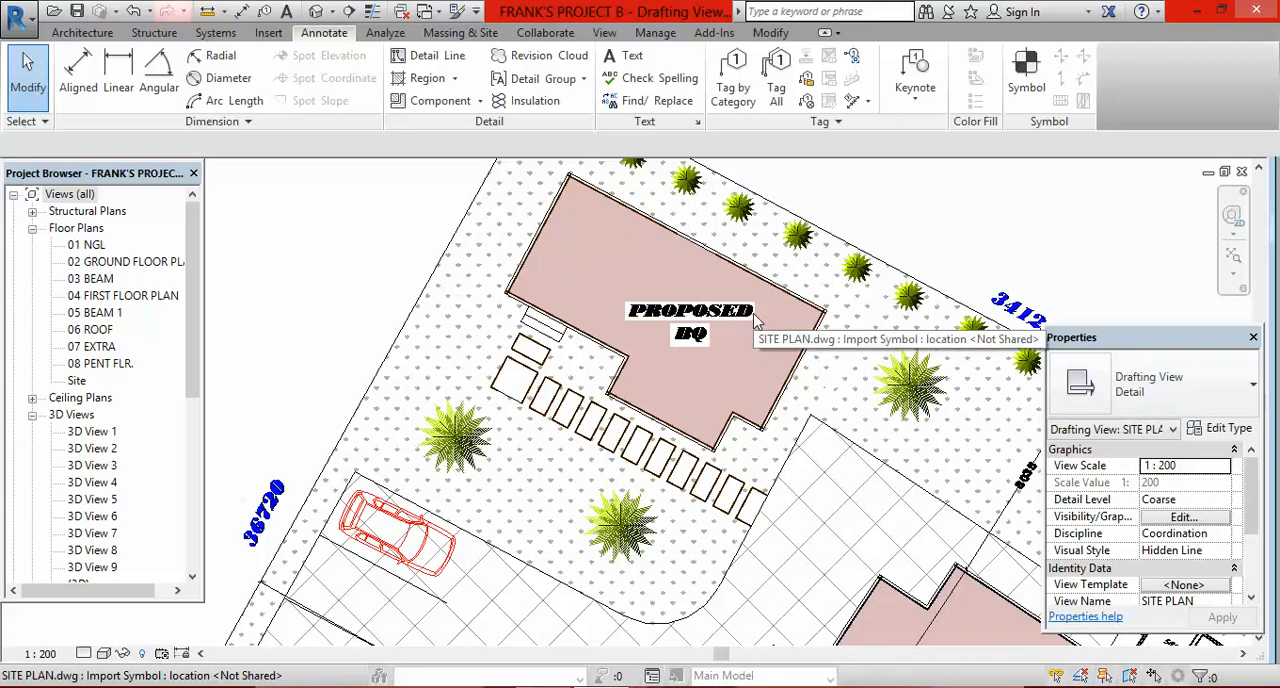
{"action": "scroll", "coordinate": [600, 275], "scroll_direction": "down", "scroll_amount": 2}
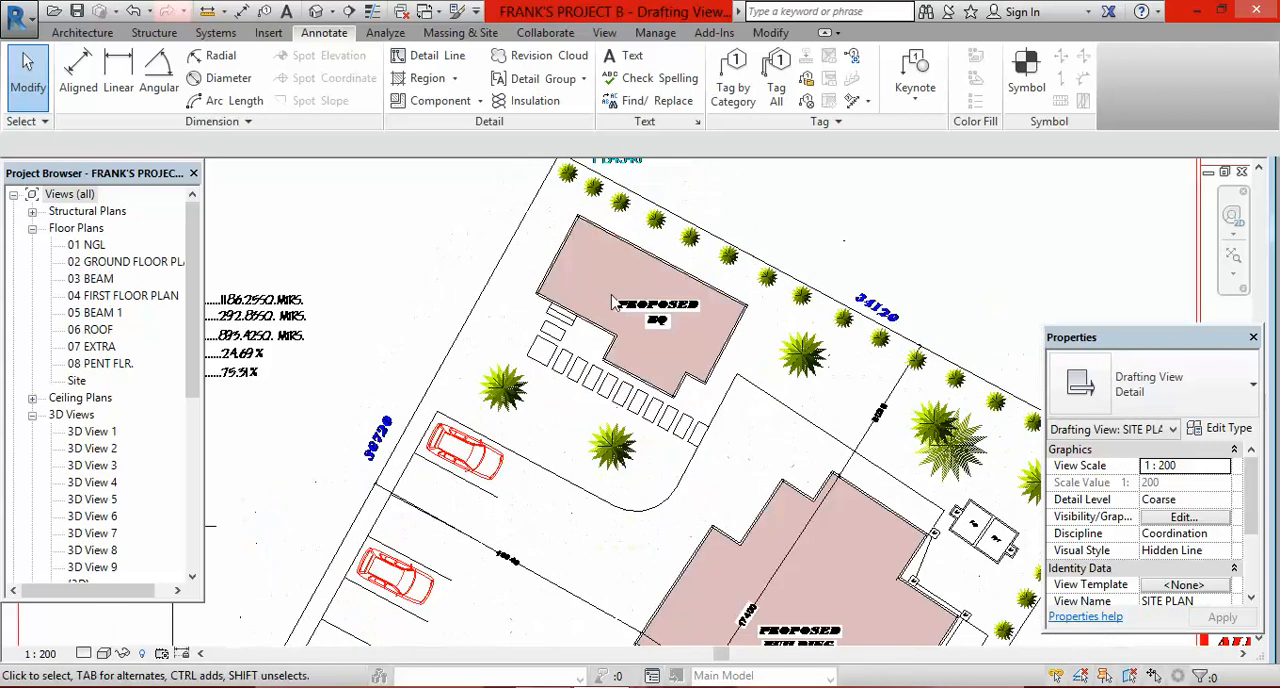
{"action": "scroll", "coordinate": [612, 290], "scroll_direction": "down", "scroll_amount": 3}
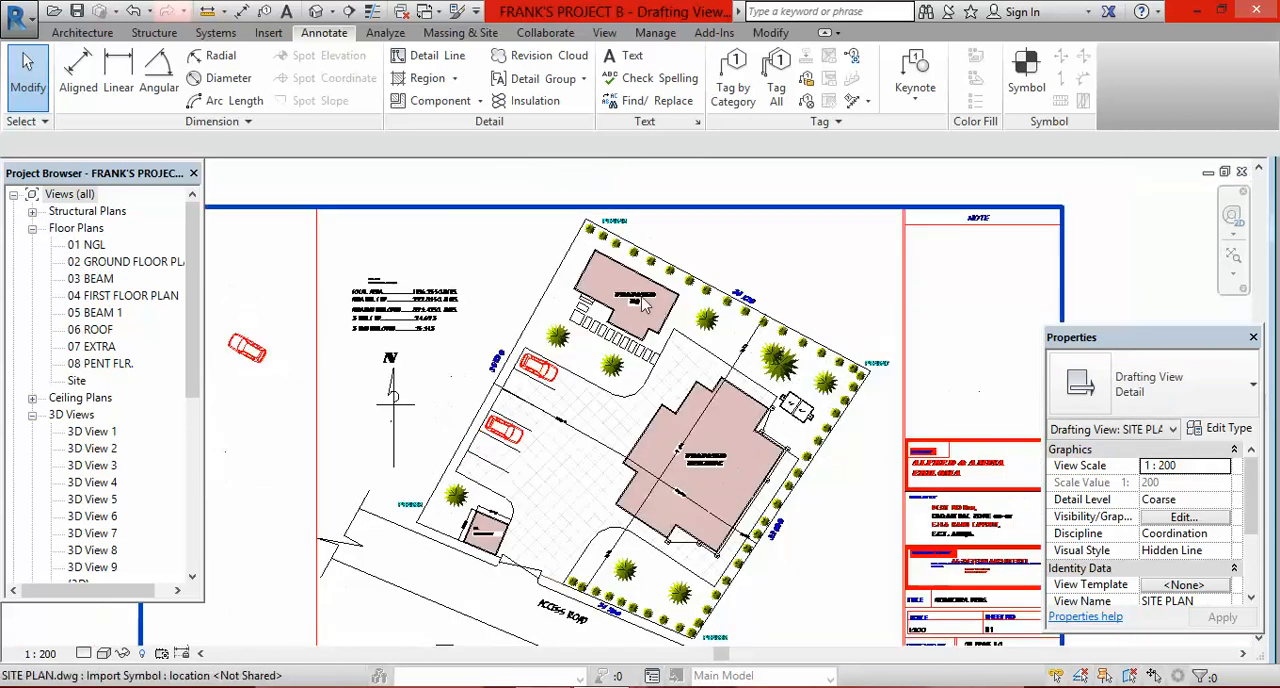
Step: Examine the proposed building's label and dimensions, and the setback dimension between the building and the upper site boundary
{"action": "scroll", "coordinate": [710, 430], "scroll_direction": "up", "scroll_amount": 5}
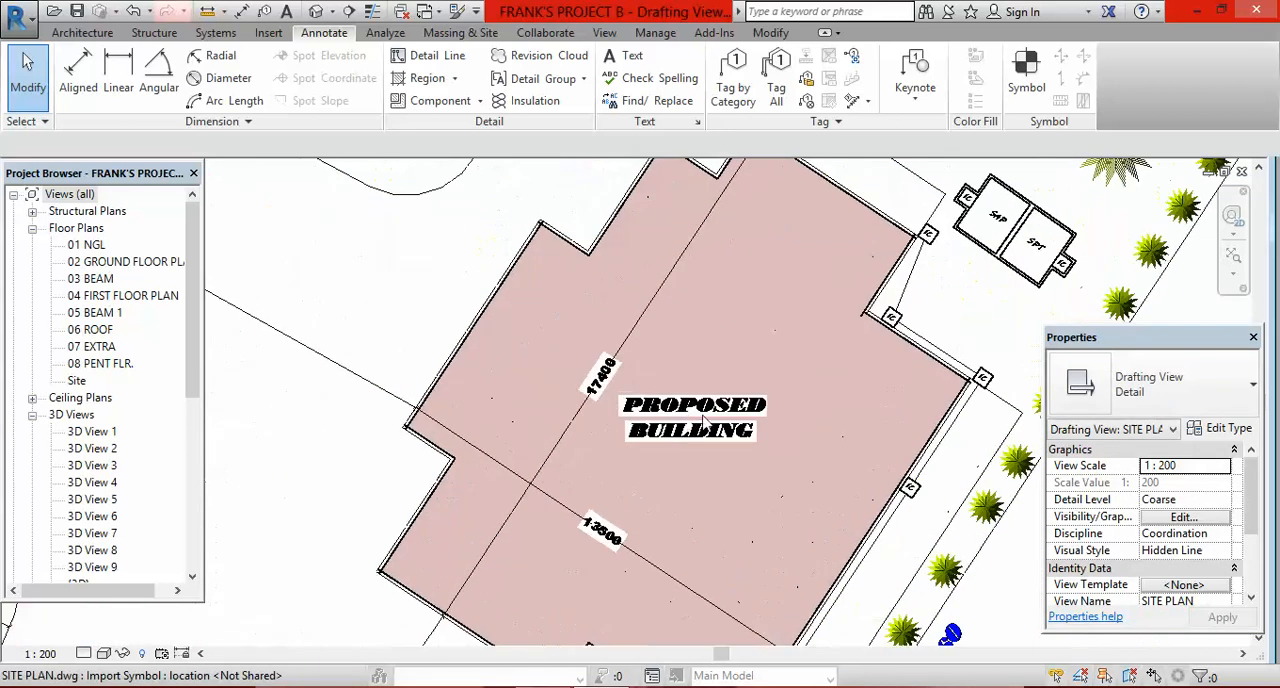
{"action": "scroll", "coordinate": [712, 386], "scroll_direction": "down", "scroll_amount": 3}
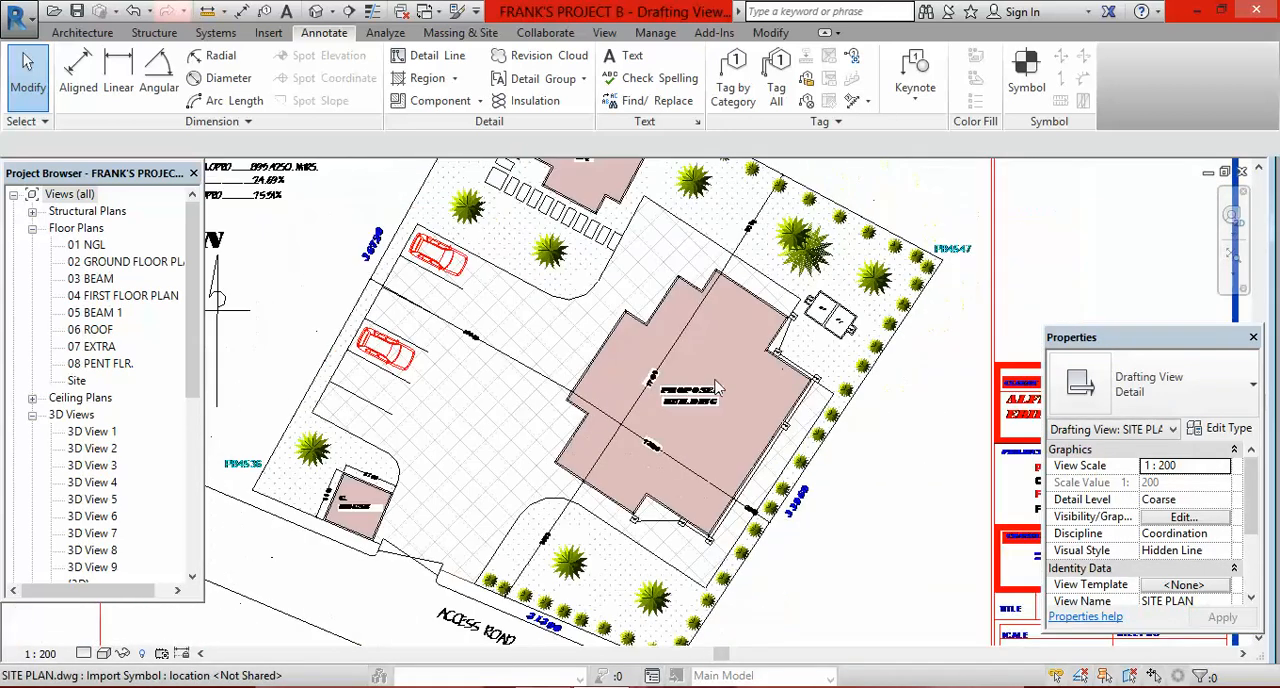
{"action": "scroll", "coordinate": [740, 318], "scroll_direction": "down", "scroll_amount": 1}
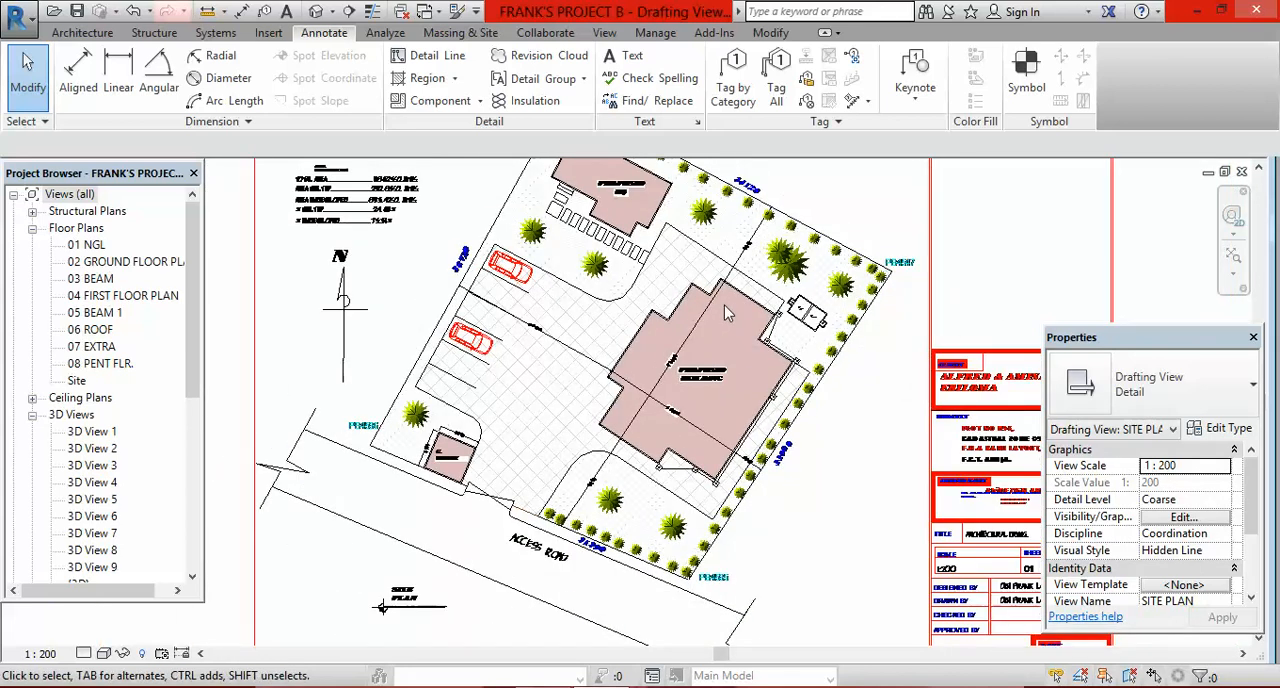
{"action": "scroll", "coordinate": [770, 242], "scroll_direction": "up", "scroll_amount": 4}
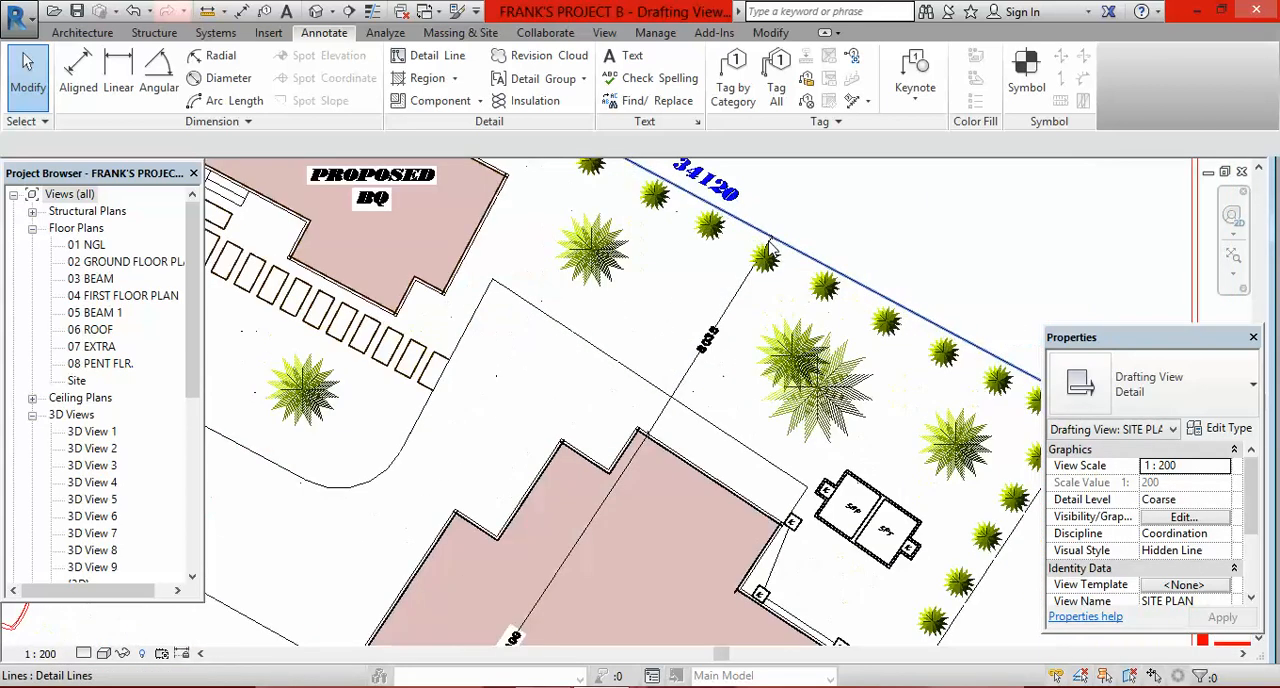
{"action": "scroll", "coordinate": [740, 335], "scroll_direction": "up", "scroll_amount": 1}
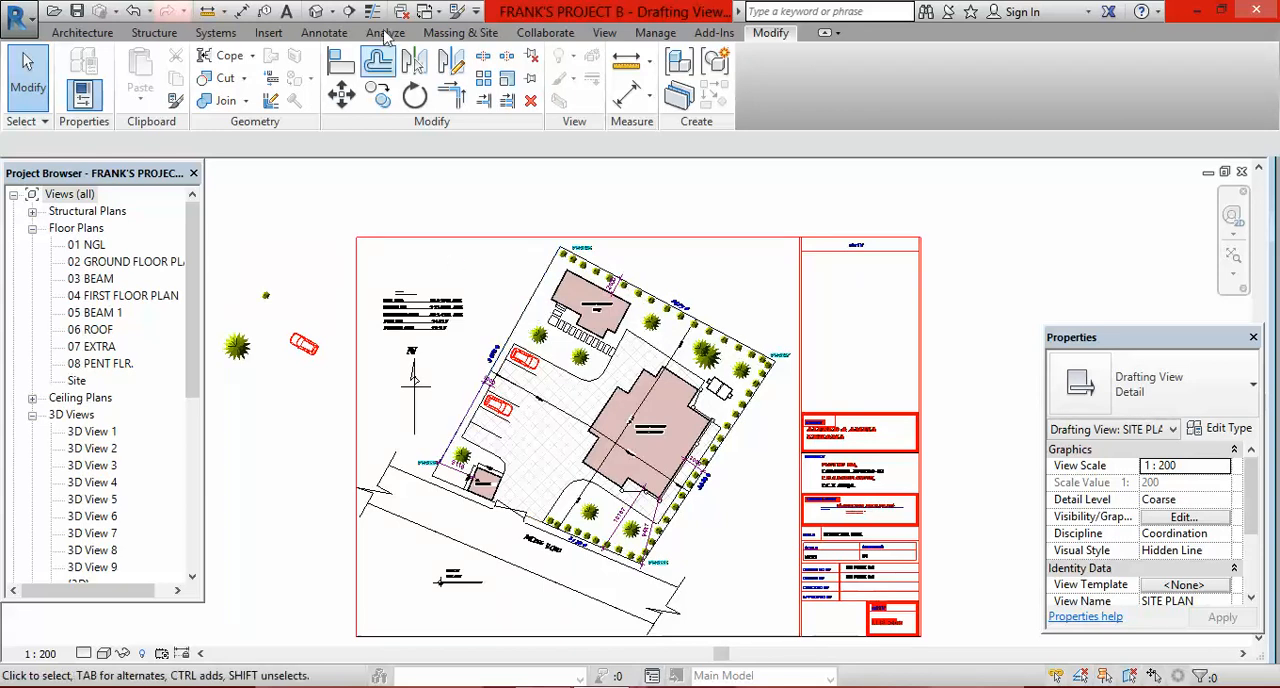
Step: Start a detail line for the site boundary and save the project
{"action": "left_click", "coordinate": [324, 32]}
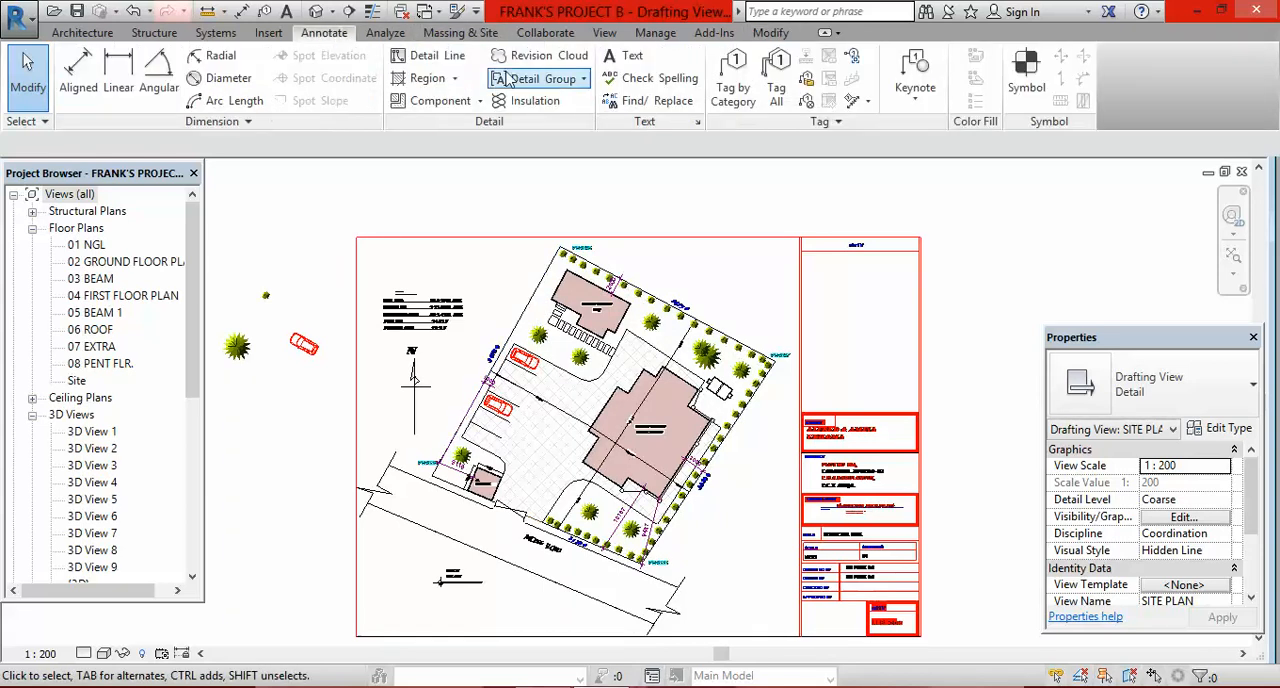
{"action": "left_click", "coordinate": [453, 62]}
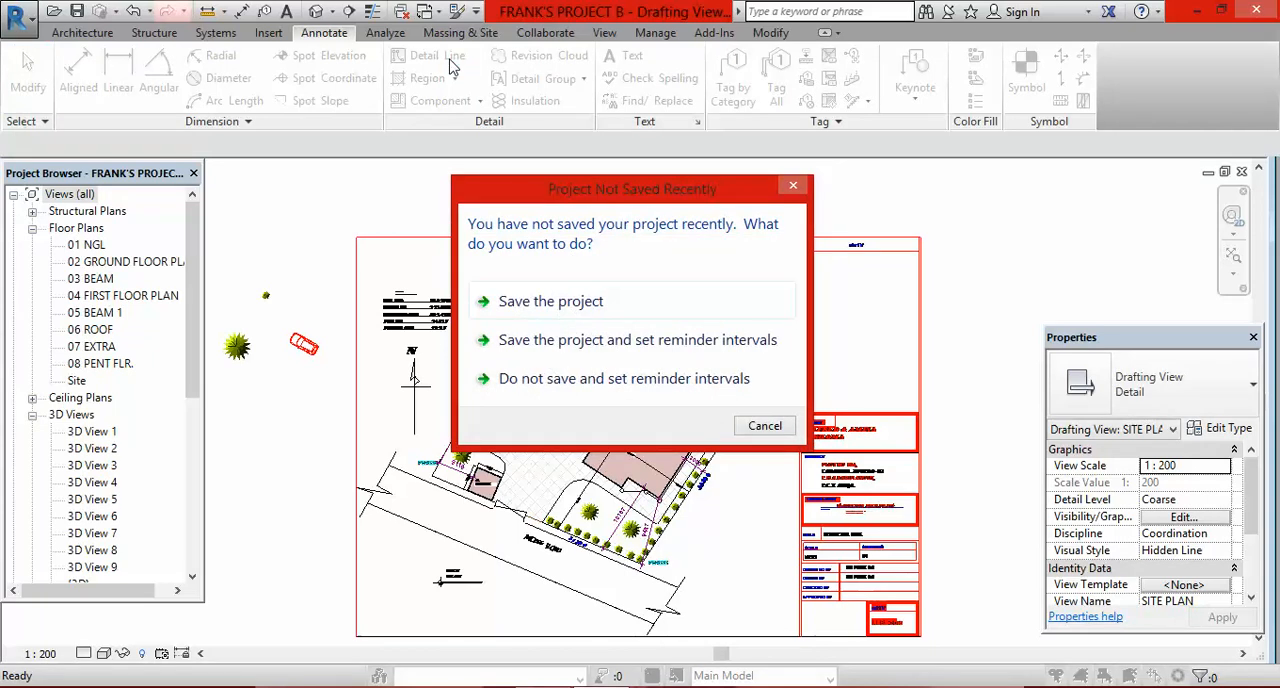
{"action": "left_click", "coordinate": [588, 303]}
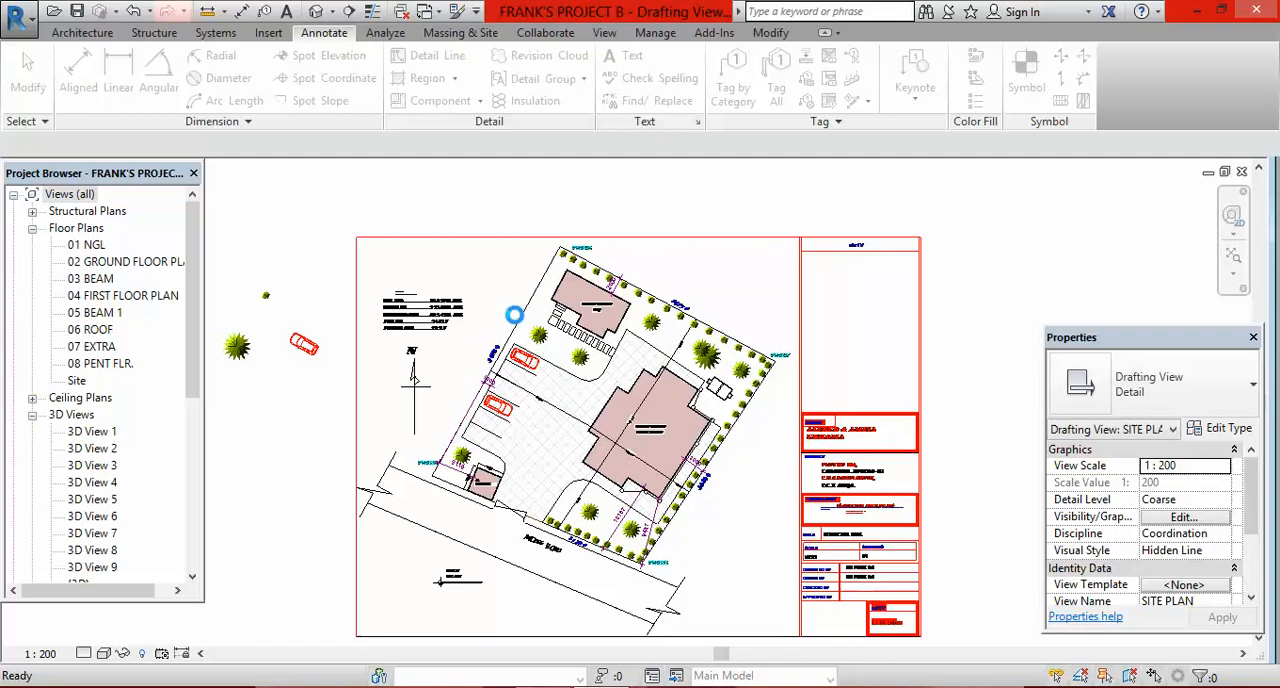
Step: Review the line styles available for detail lines and check the boundary linework in the site plan image in Windows Photo Viewer
{"action": "key", "text": "d"}
{"action": "key", "text": "l"}
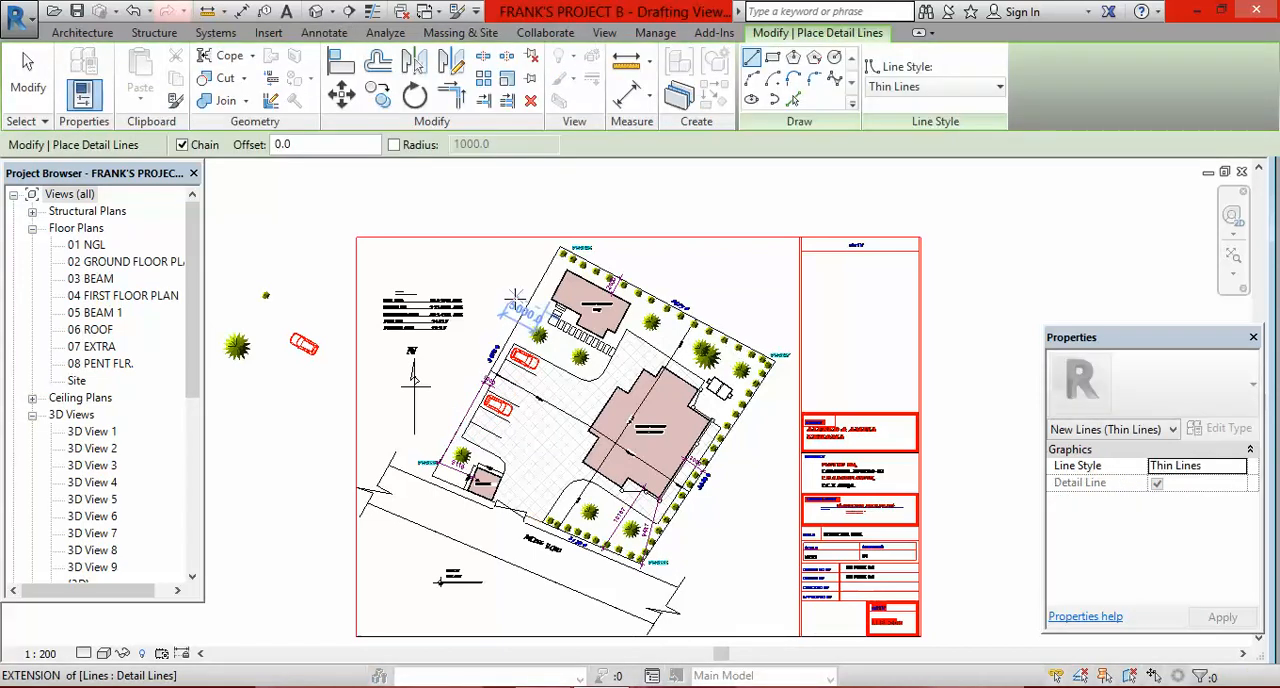
{"action": "left_click", "coordinate": [998, 91]}
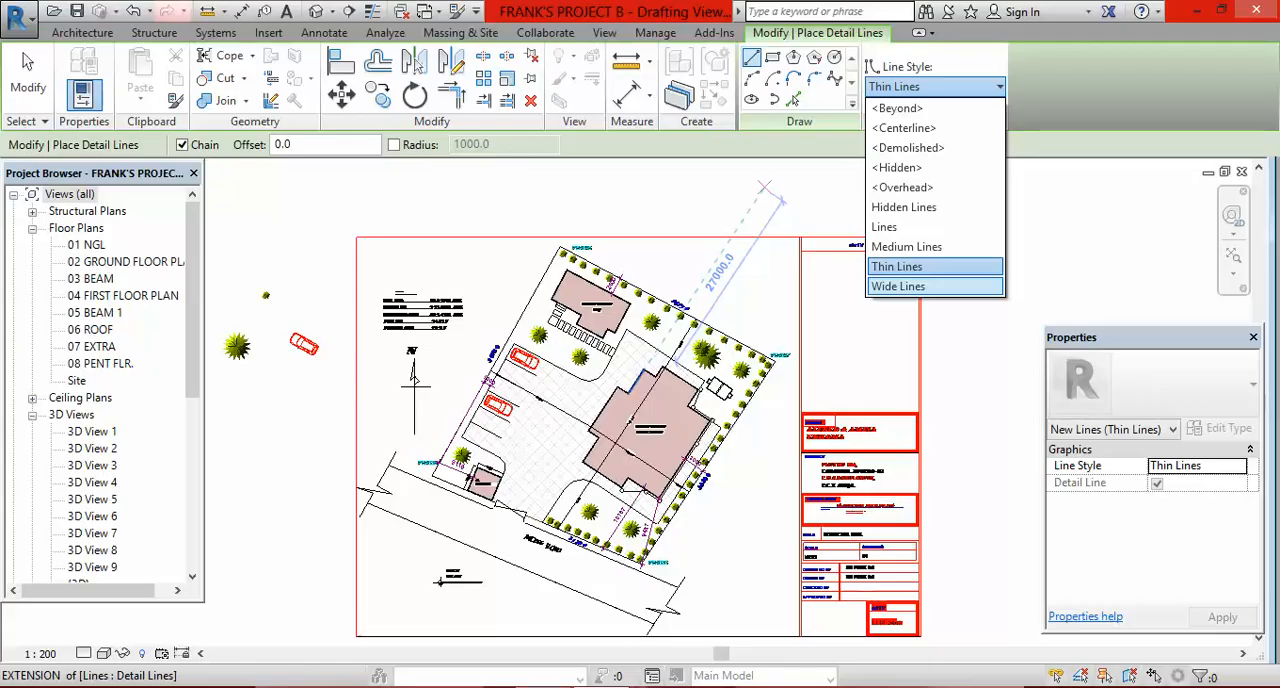
{"action": "left_click", "coordinate": [550, 686]}
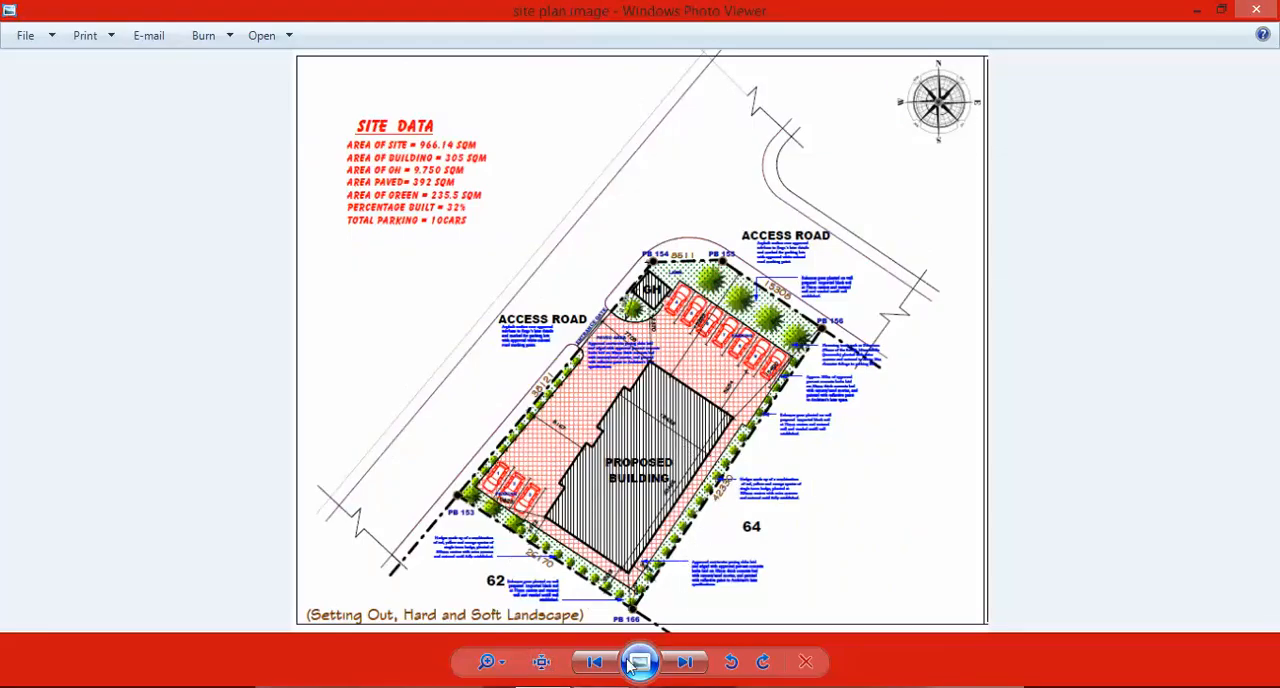
{"action": "left_click", "coordinate": [600, 686]}
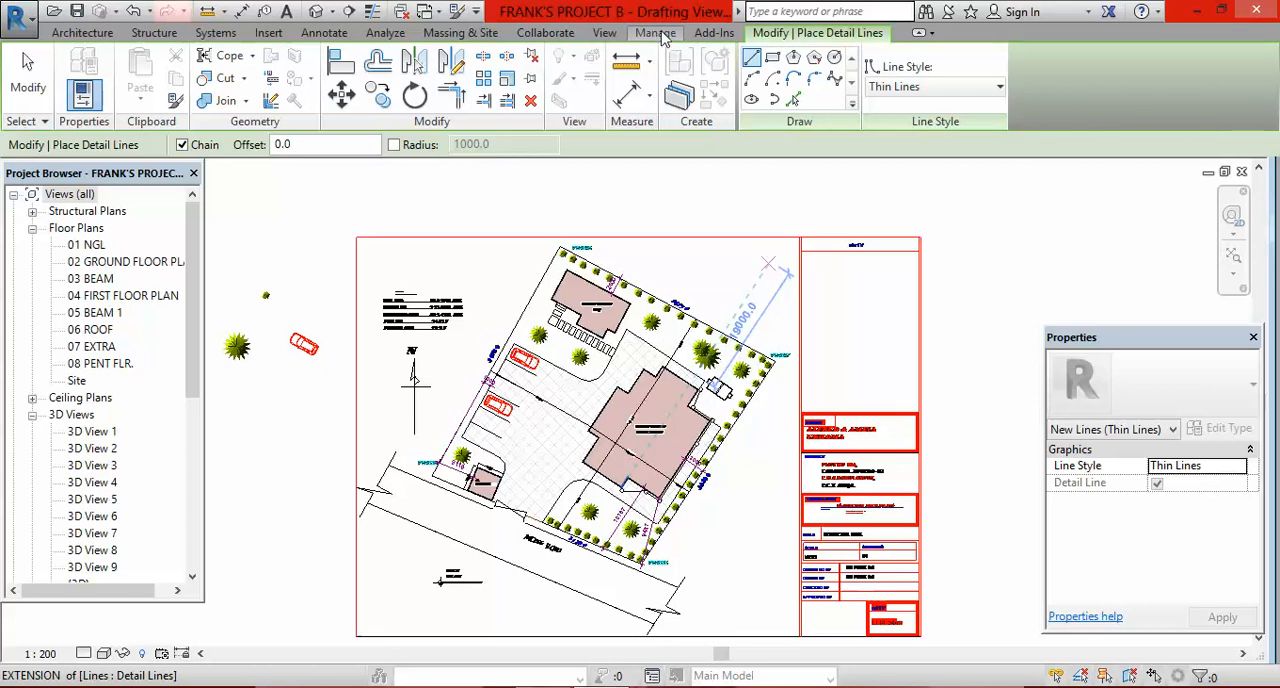
Step: Create a new Lines subcategory named "Site boundary" in the project's line styles
{"action": "left_click", "coordinate": [656, 33]}
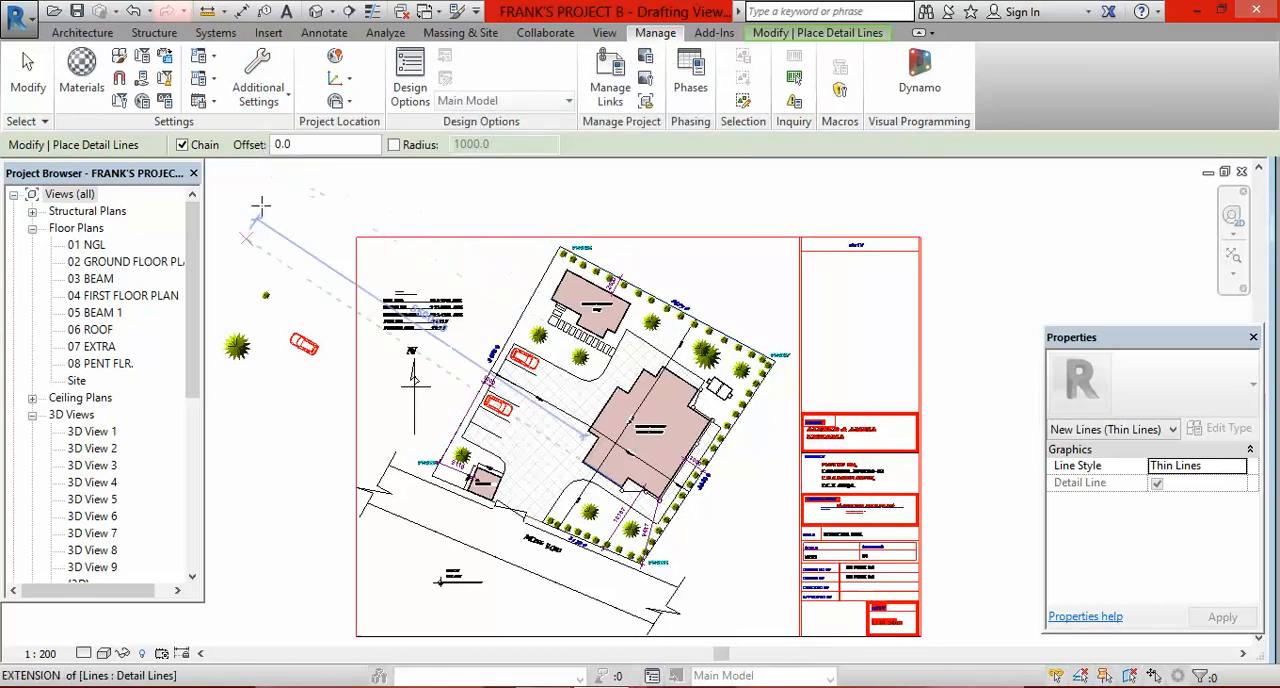
{"action": "left_click", "coordinate": [286, 100]}
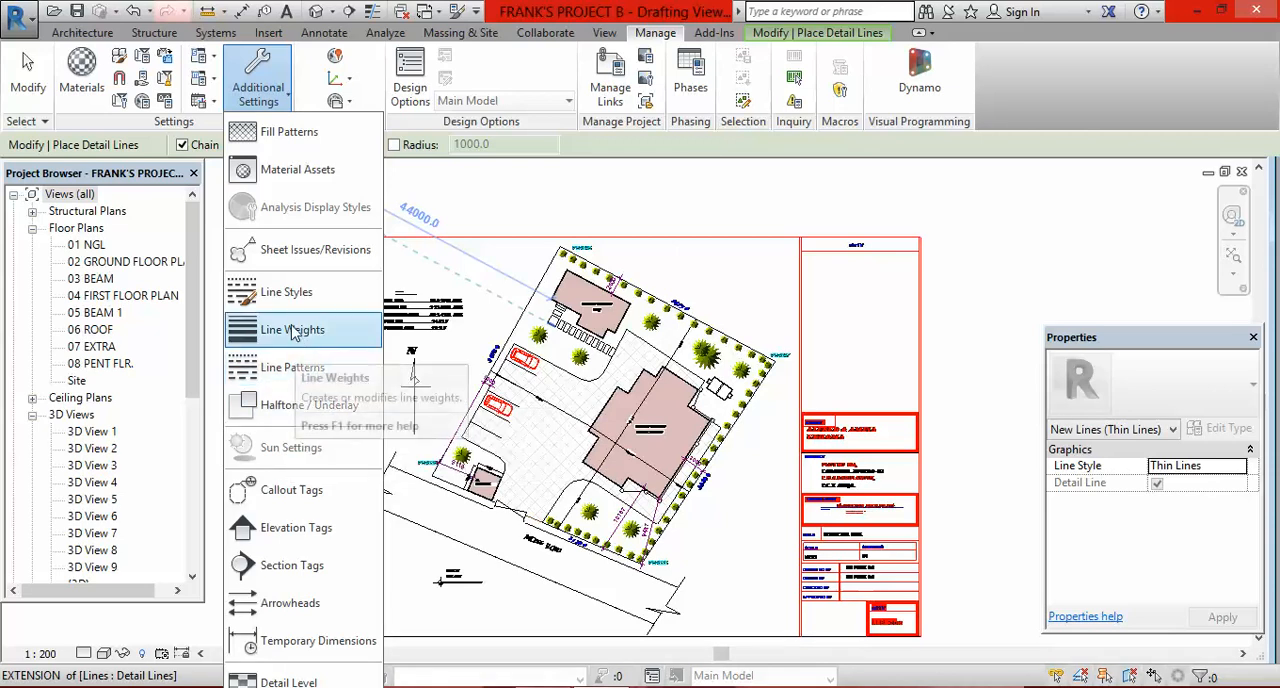
{"action": "left_click", "coordinate": [290, 300]}
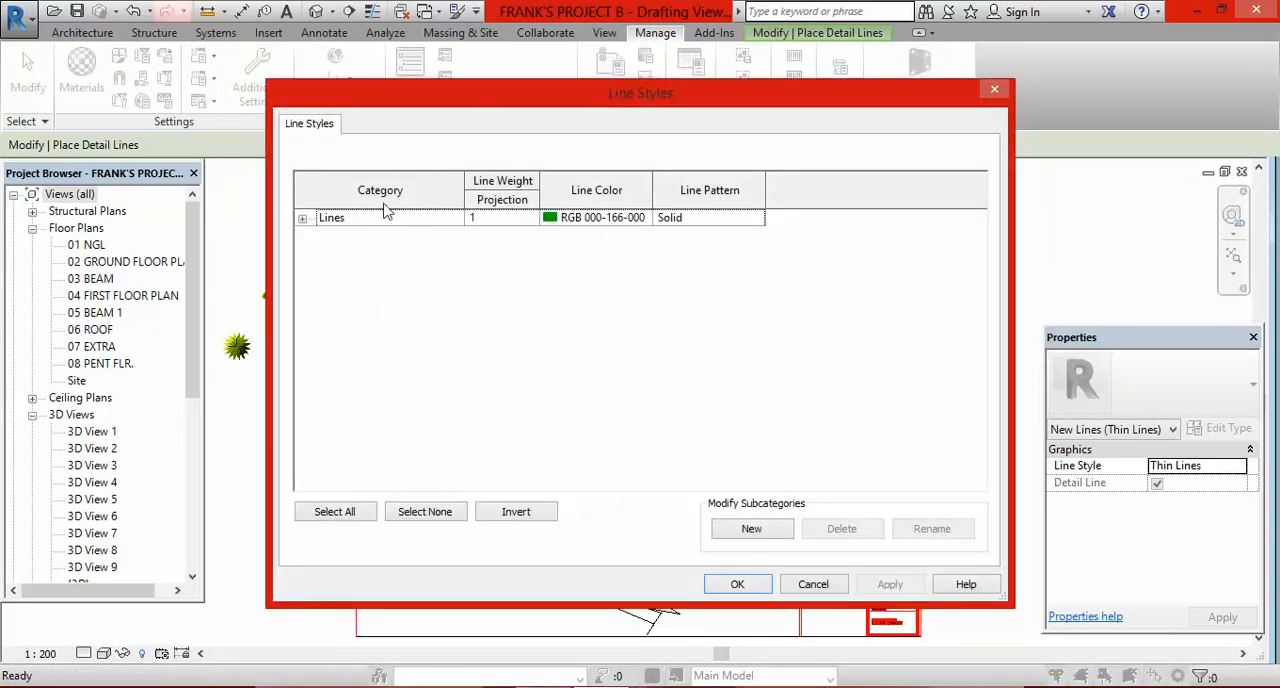
{"action": "left_click", "coordinate": [302, 218]}
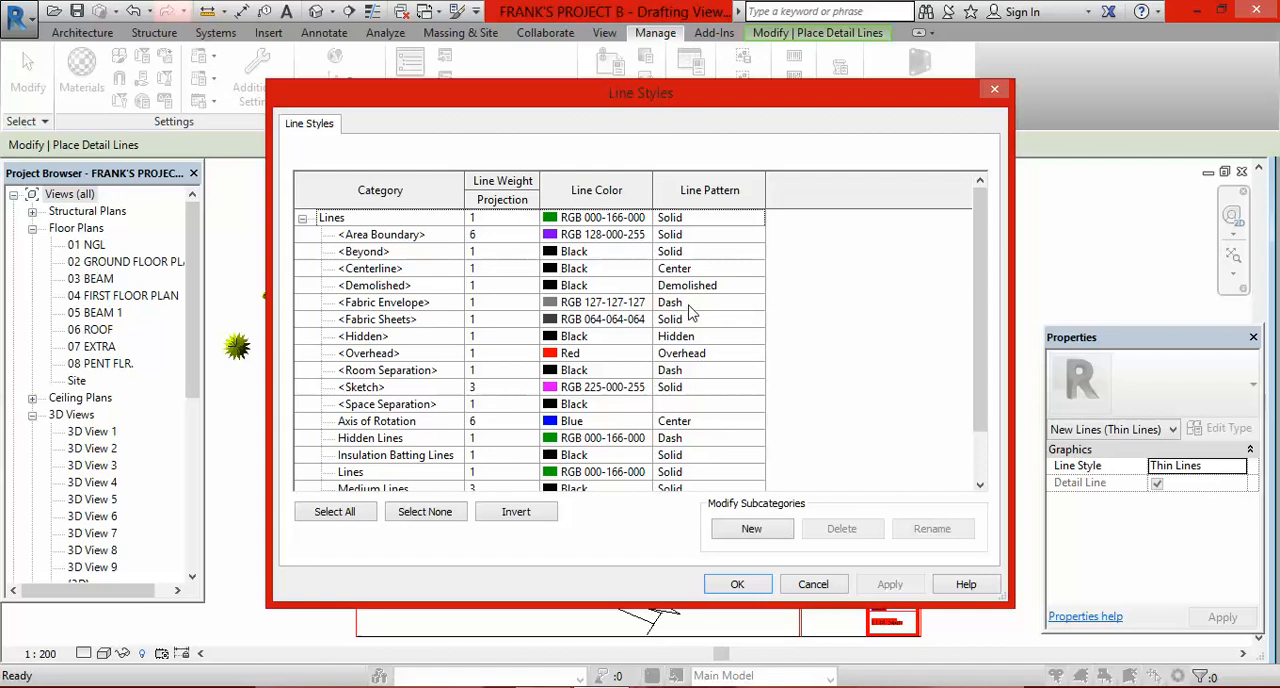
{"action": "left_click", "coordinate": [752, 530]}
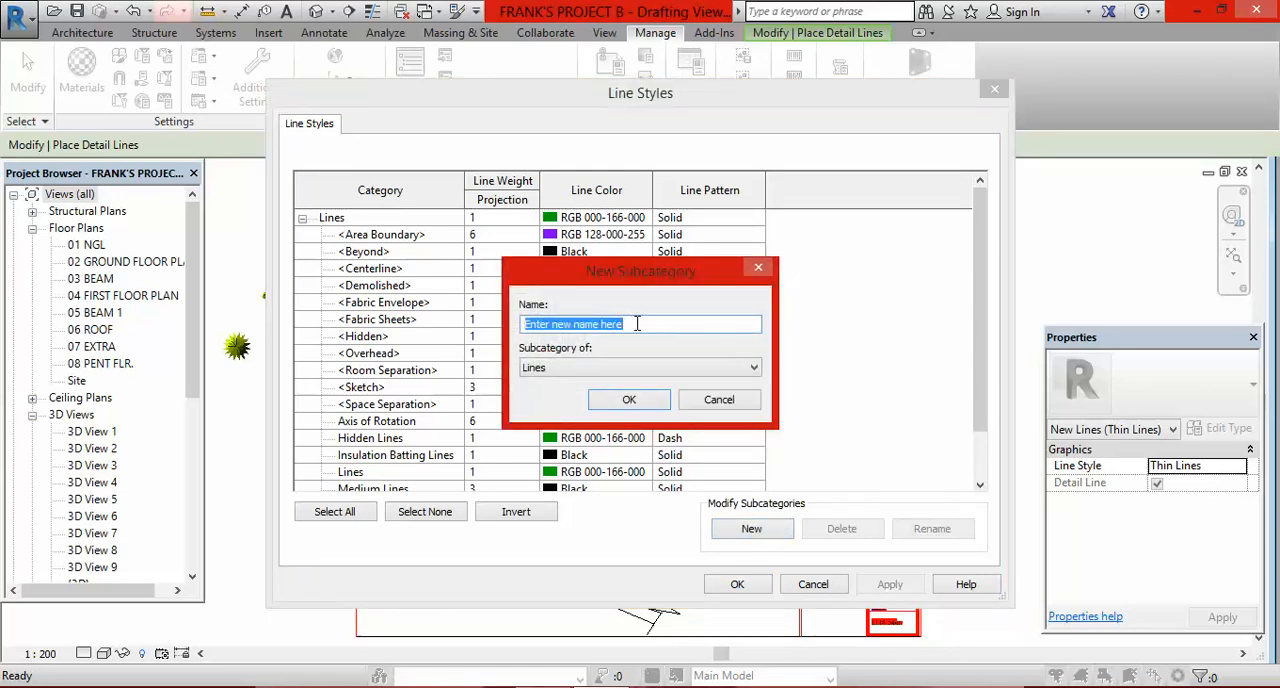
{"action": "type", "text": "S"}
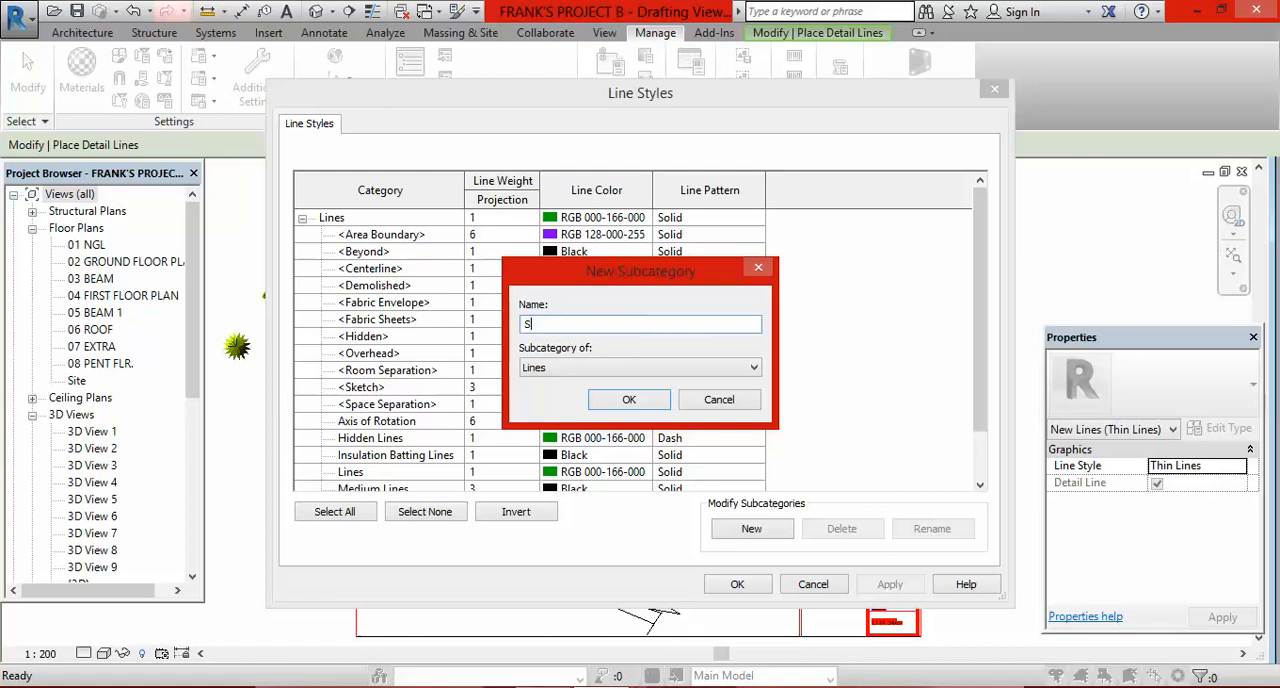
{"action": "type", "text": "ite boundary"}
{"action": "left_click", "coordinate": [642, 403]}
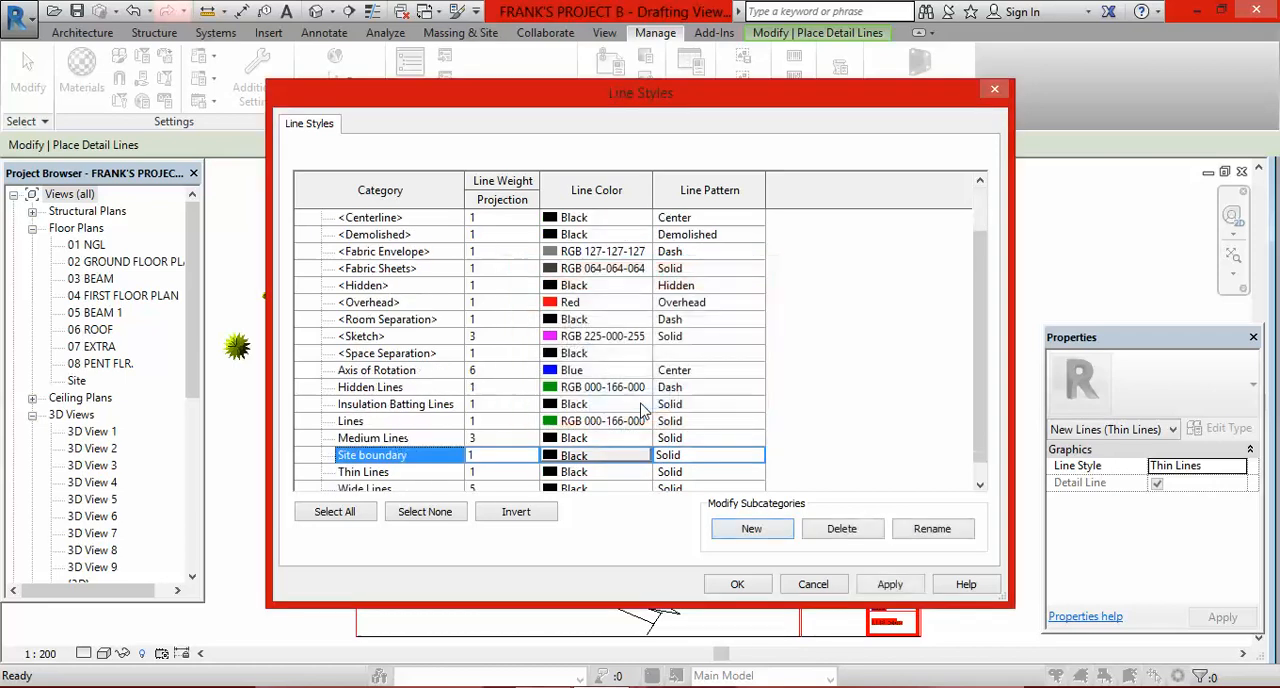
Step: Set the projection line weight of the Site boundary style to 8
{"action": "left_click", "coordinate": [519, 459]}
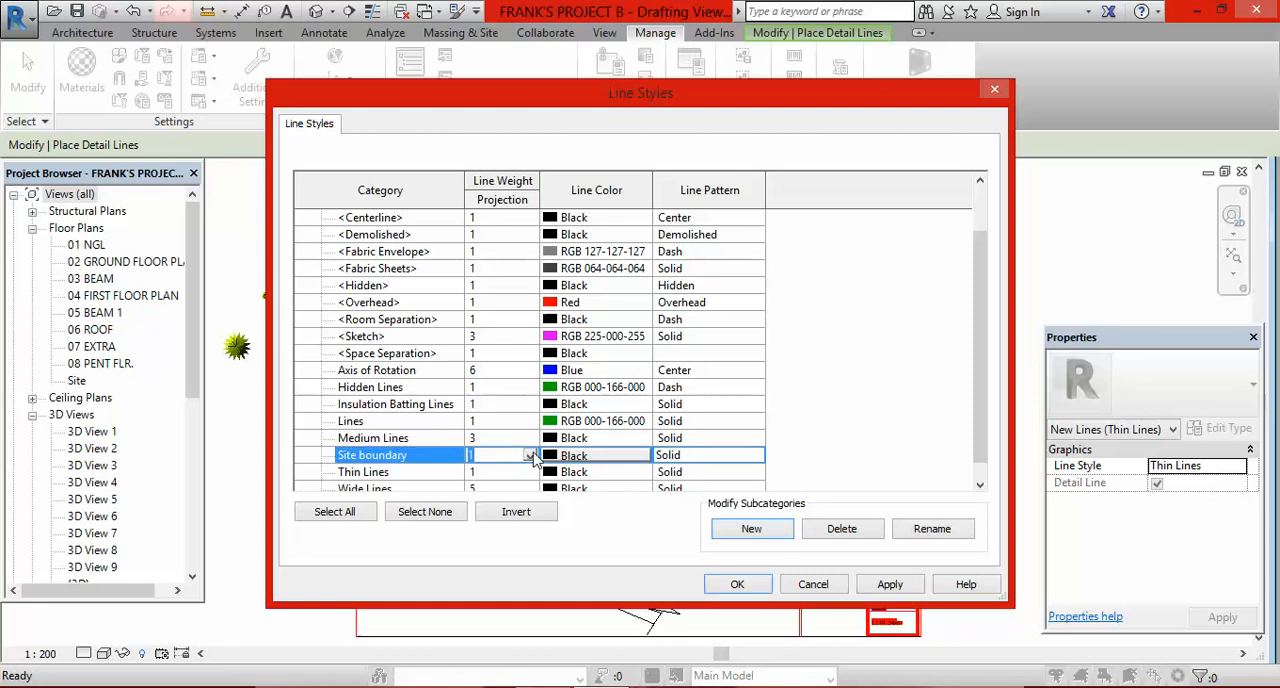
{"action": "left_click", "coordinate": [530, 456]}
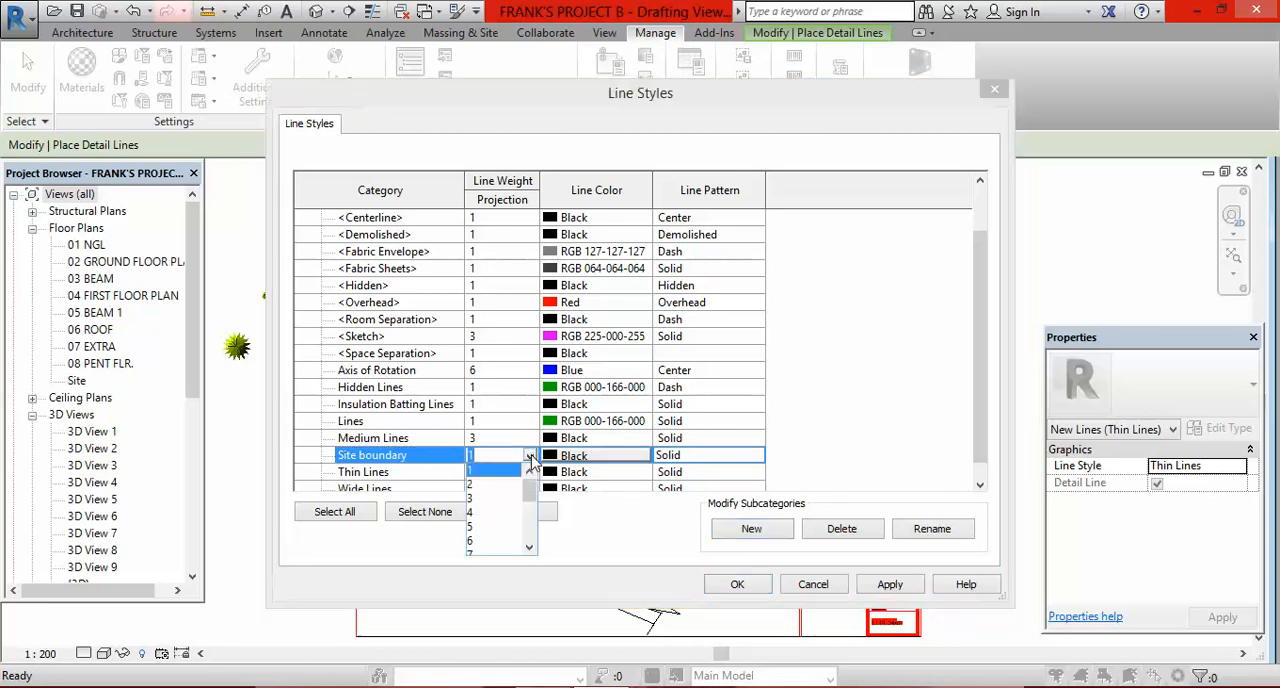
{"action": "left_click", "coordinate": [529, 547]}
{"action": "left_click", "coordinate": [529, 547]}
{"action": "left_click", "coordinate": [529, 547]}
{"action": "left_click", "coordinate": [529, 547]}
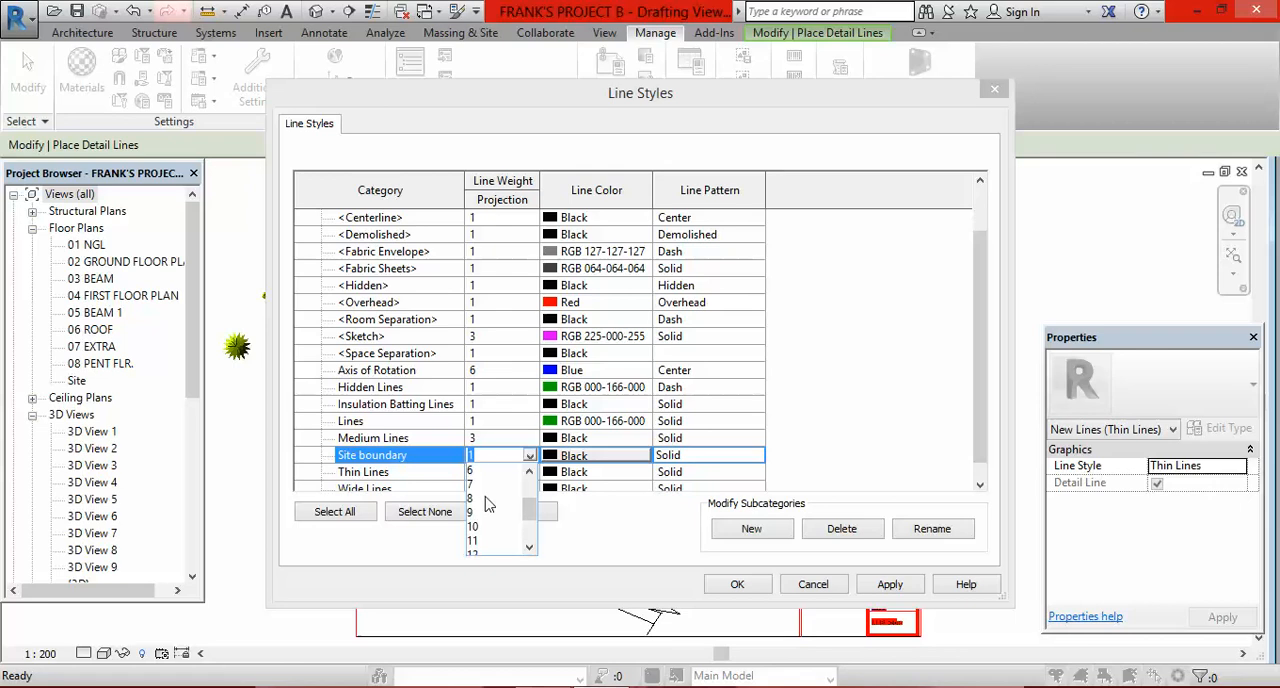
{"action": "left_click", "coordinate": [489, 499]}
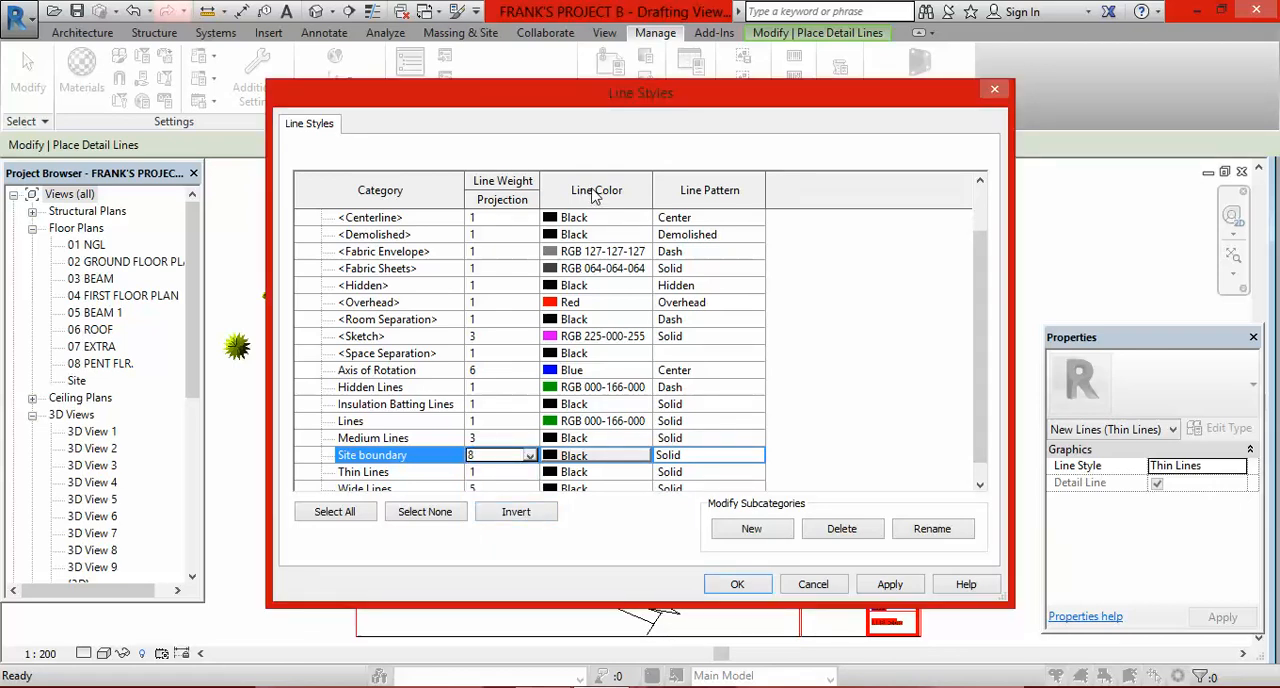
Step: Set the Site boundary style's colour to orange RGB 255-100-026 and give it a dash-dot-dot line pattern
{"action": "left_click", "coordinate": [628, 458]}
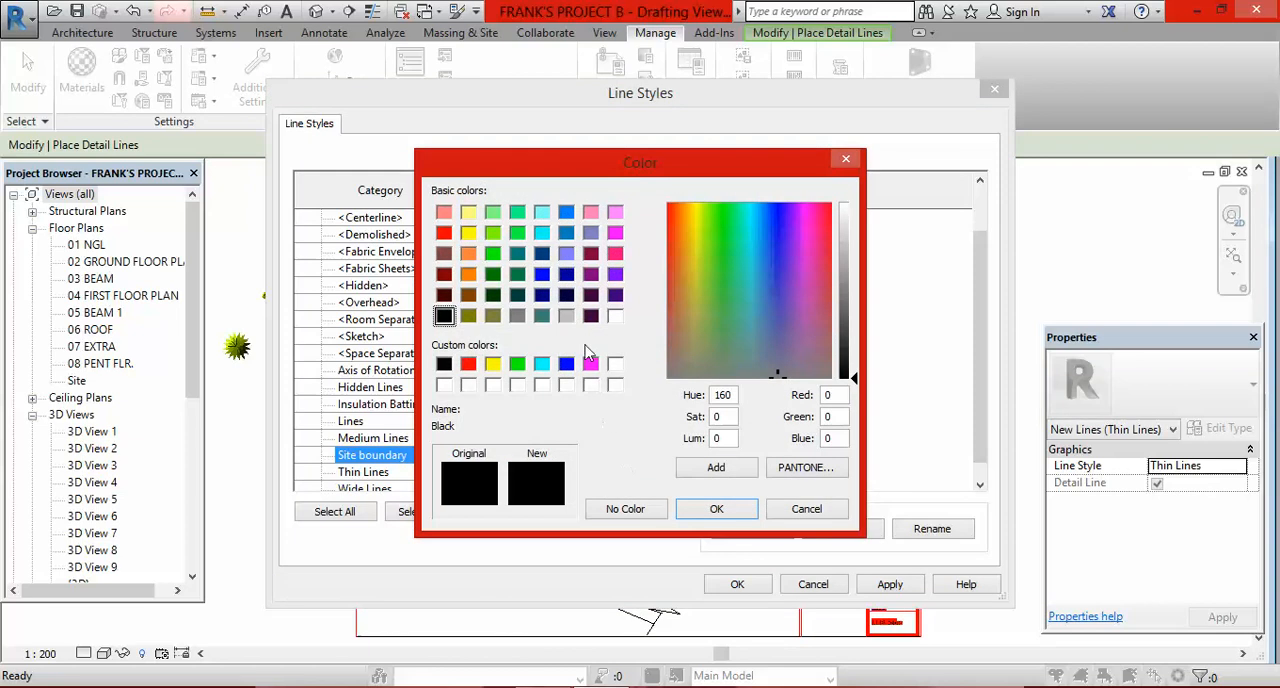
{"action": "left_click", "coordinate": [470, 257]}
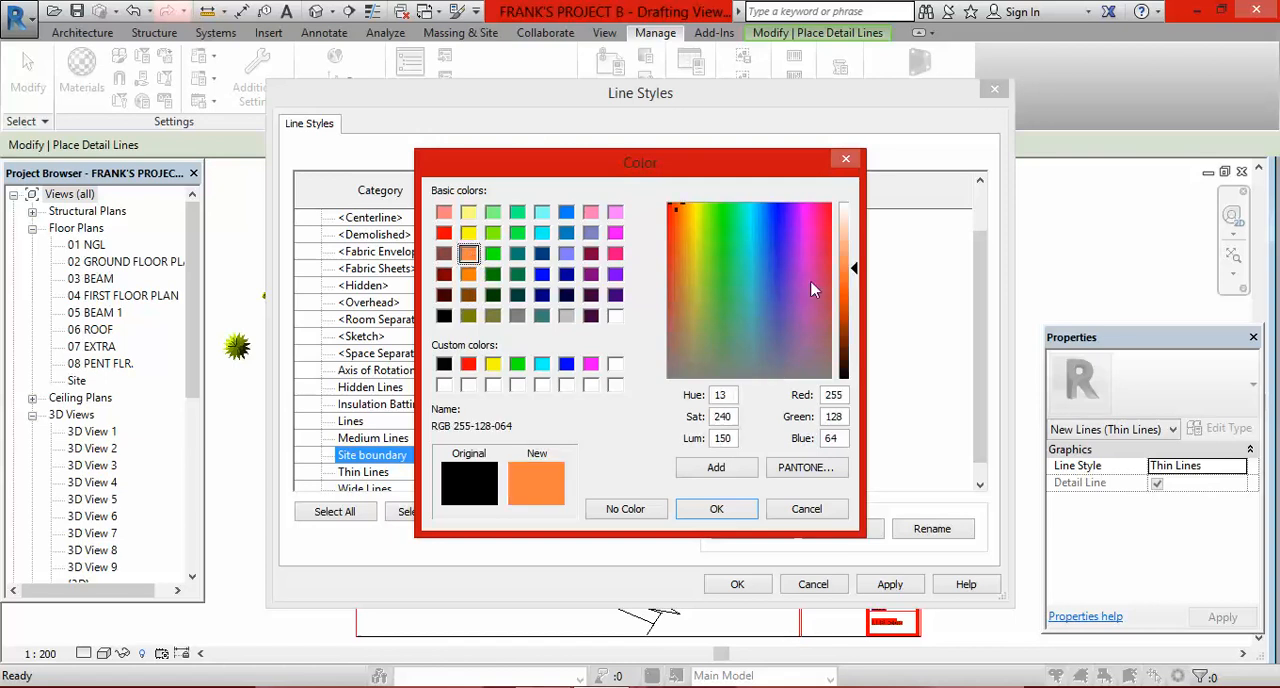
{"action": "left_click", "coordinate": [851, 288]}
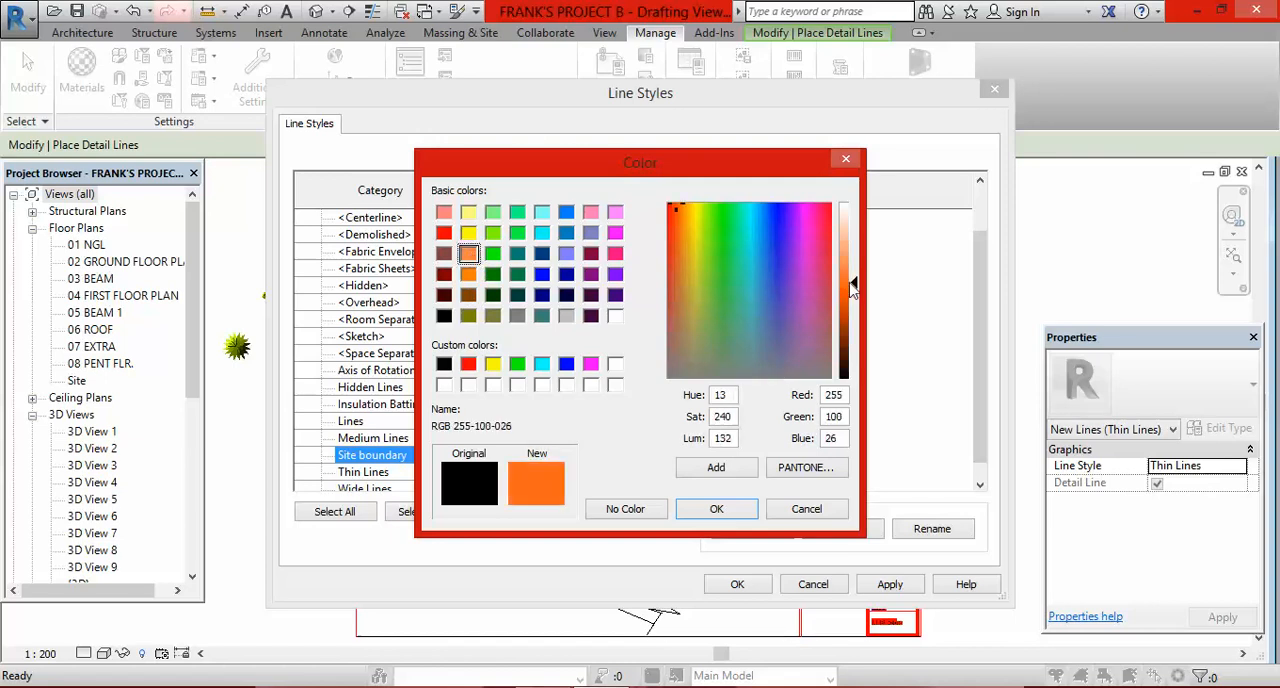
{"action": "left_click", "coordinate": [718, 511]}
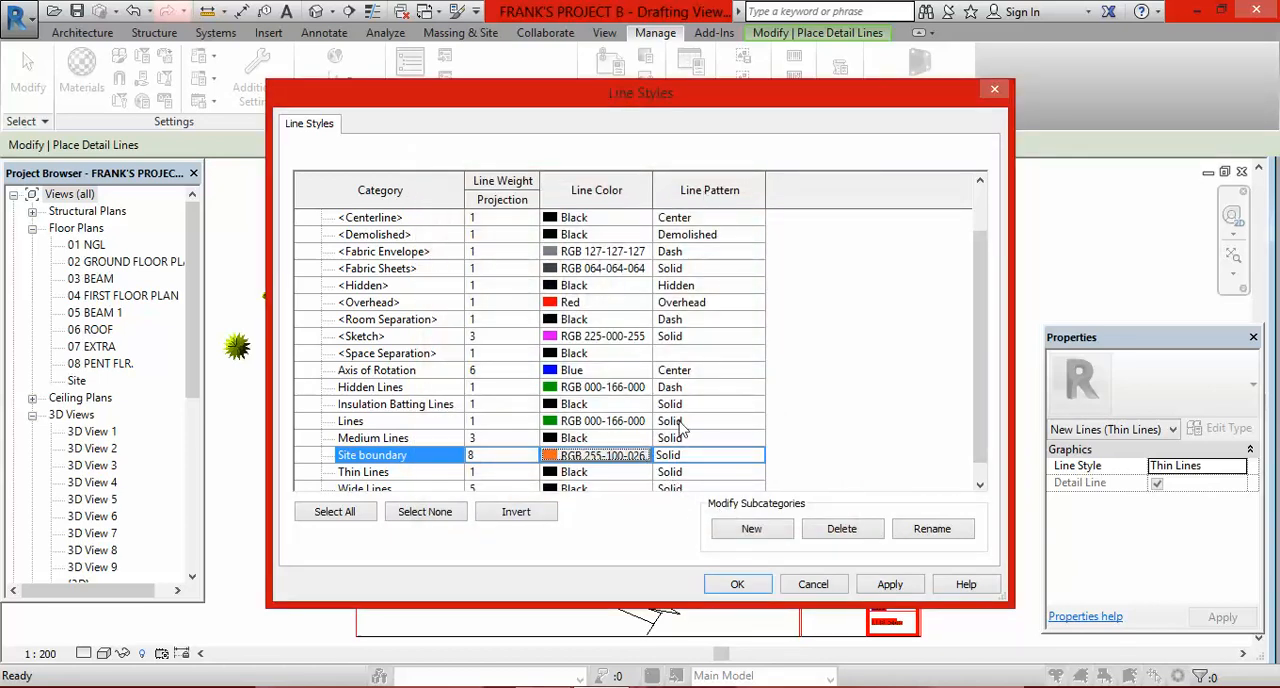
{"action": "left_click", "coordinate": [735, 458]}
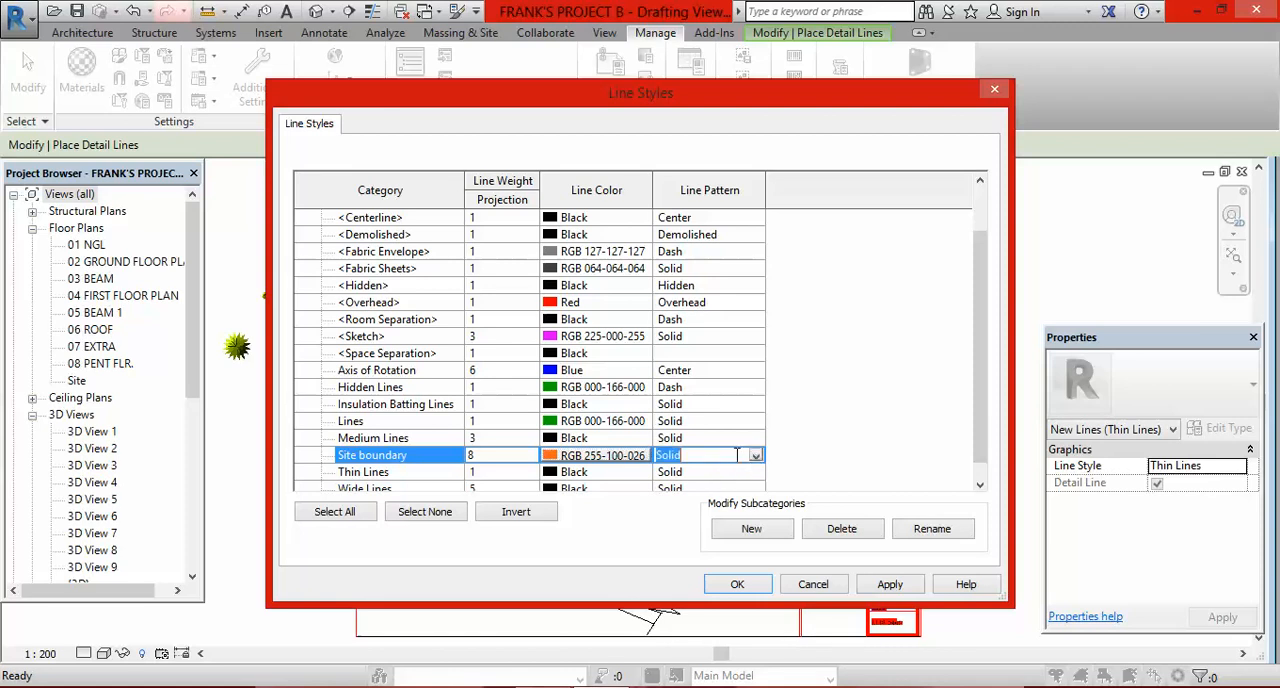
{"action": "left_click", "coordinate": [756, 455]}
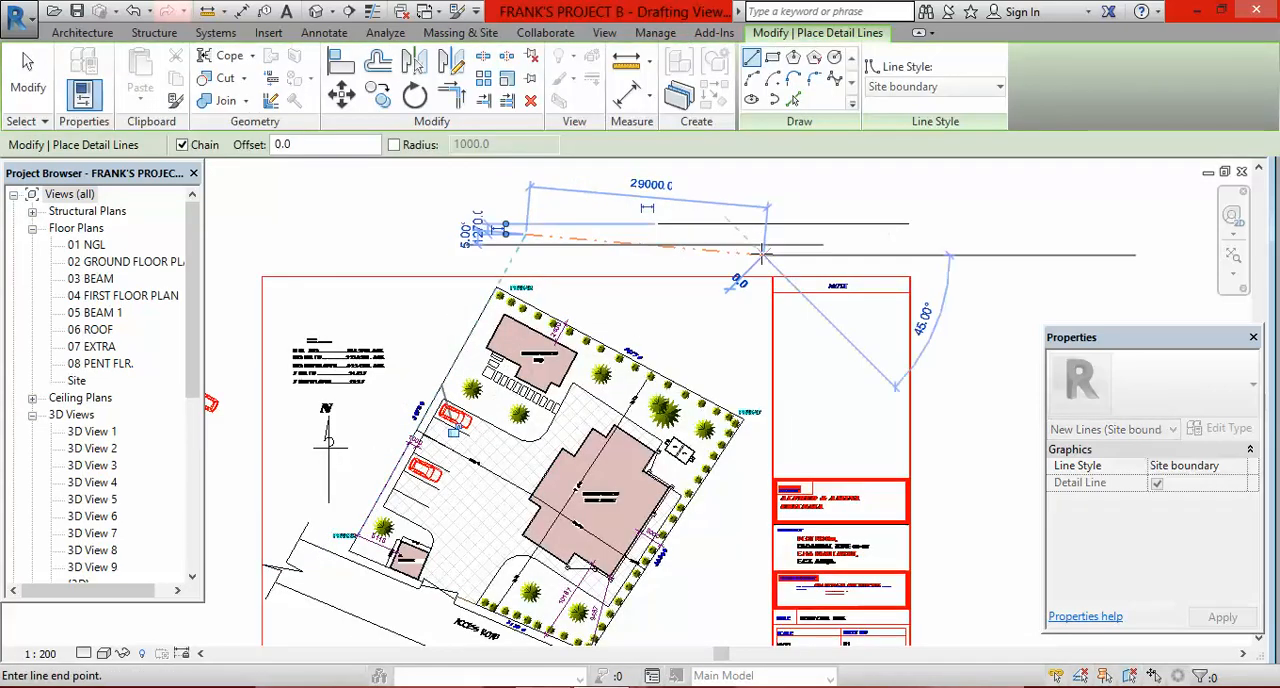
Step: Match the sample line's Site boundary style onto the long north-east, north-west and south-east boundary lines of the plot
{"action": "key", "text": "Escape"}
{"action": "key", "text": "Escape"}
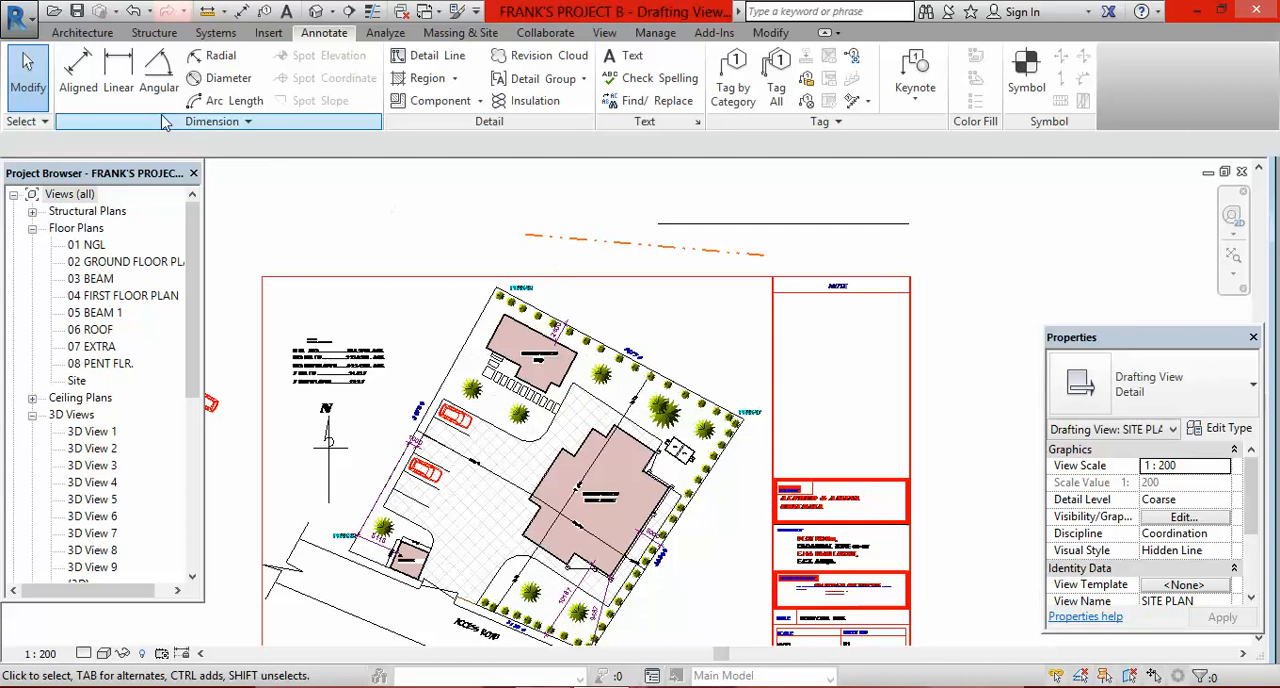
{"action": "left_click", "coordinate": [771, 34]}
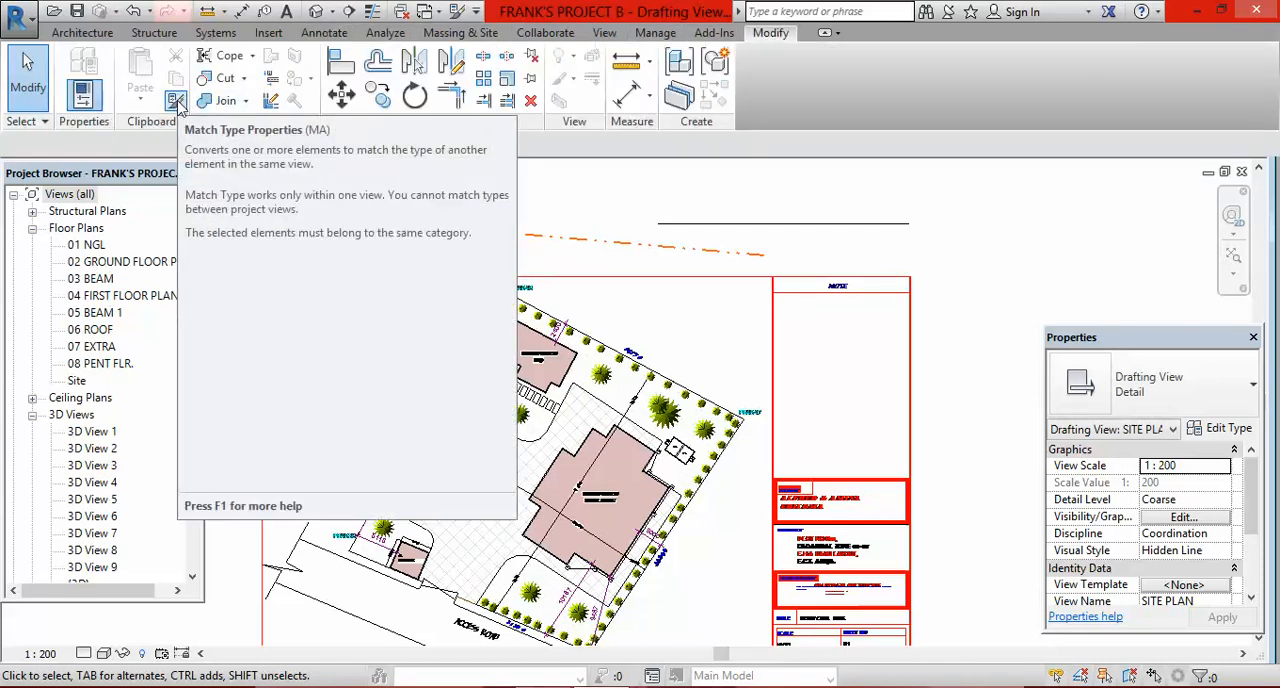
{"action": "left_click", "coordinate": [176, 101]}
{"action": "left_click", "coordinate": [627, 249]}
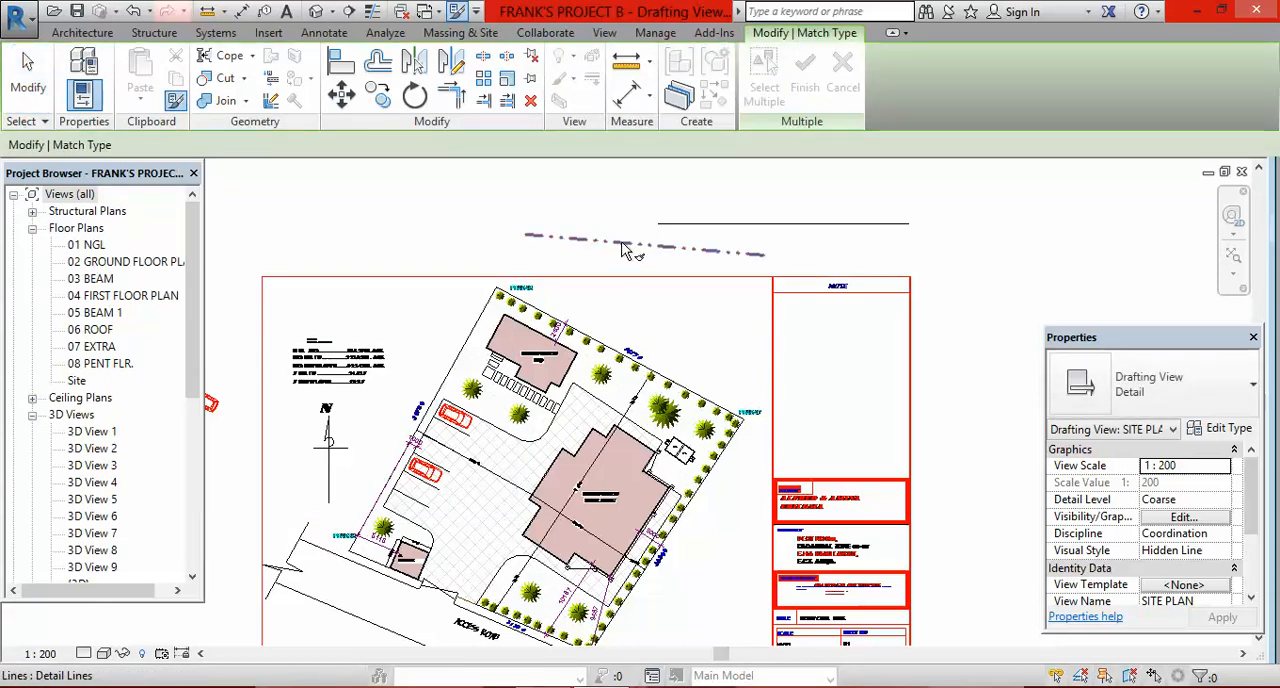
{"action": "scroll", "coordinate": [643, 340], "scroll_direction": "up", "scroll_amount": 3}
{"action": "left_click", "coordinate": [492, 298]}
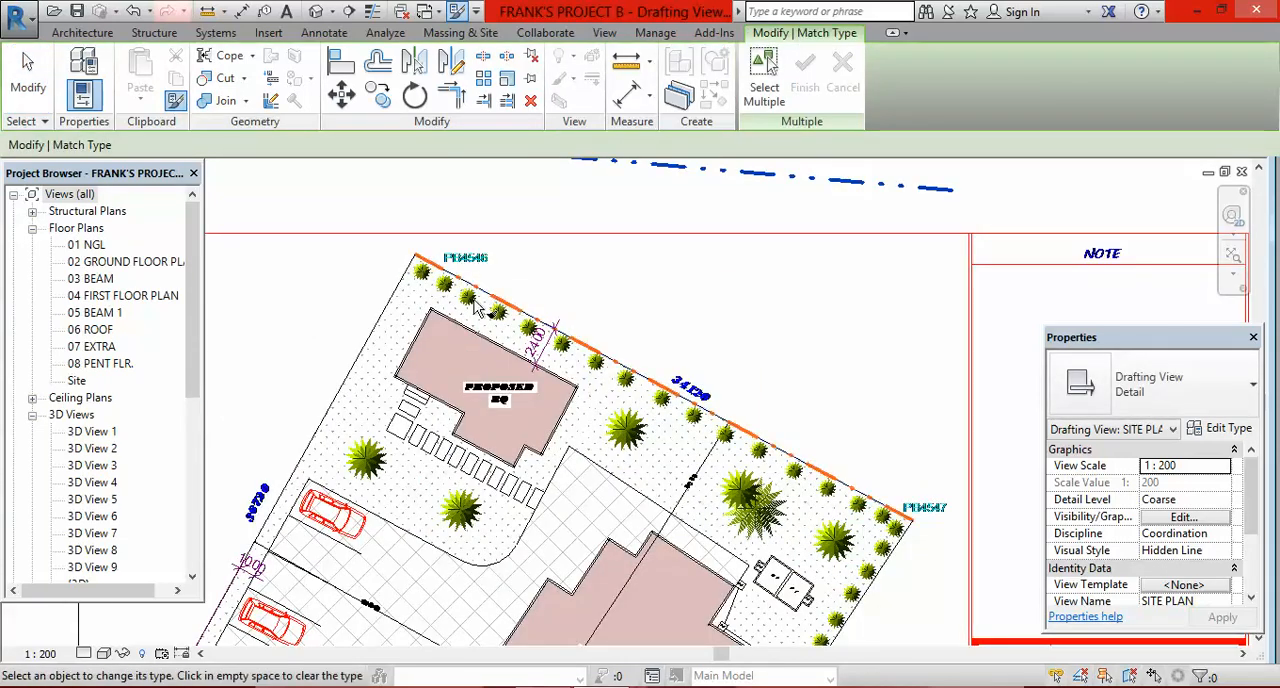
{"action": "left_click", "coordinate": [393, 307]}
{"action": "scroll", "coordinate": [430, 300], "scroll_direction": "down", "scroll_amount": 3}
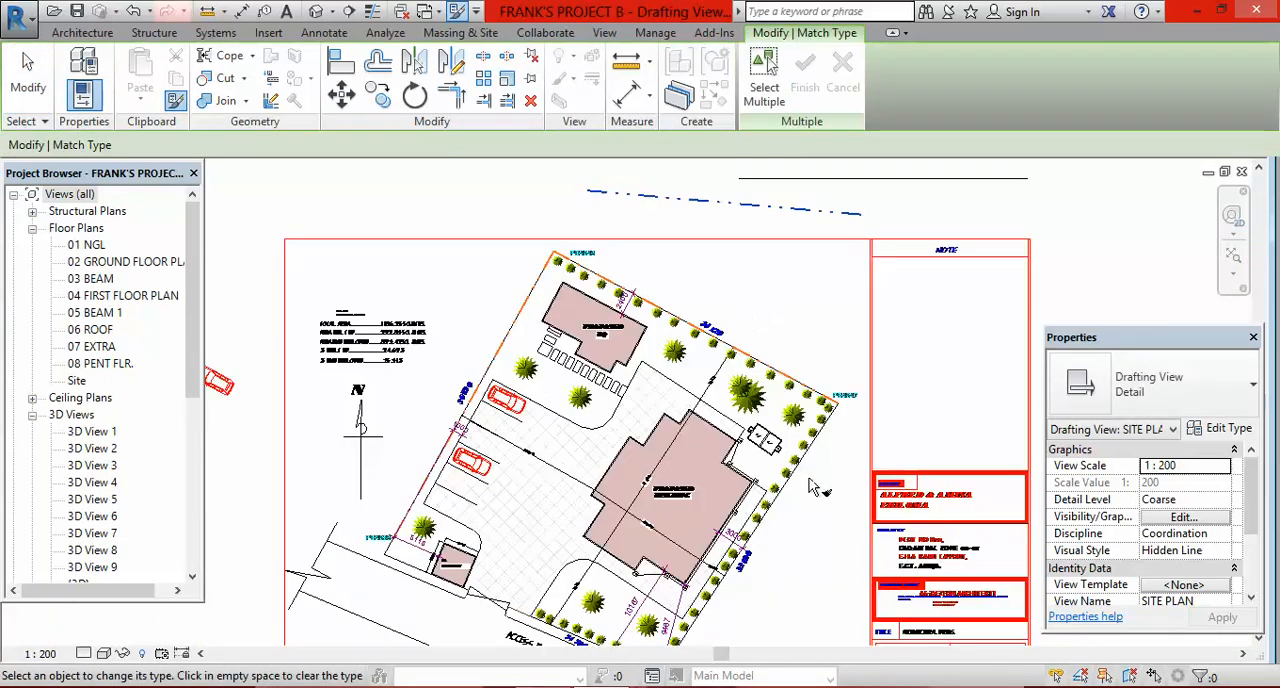
{"action": "scroll", "coordinate": [820, 420], "scroll_direction": "up", "scroll_amount": 4}
{"action": "left_click", "coordinate": [820, 420]}
{"action": "scroll", "coordinate": [740, 435], "scroll_direction": "down", "scroll_amount": 5}
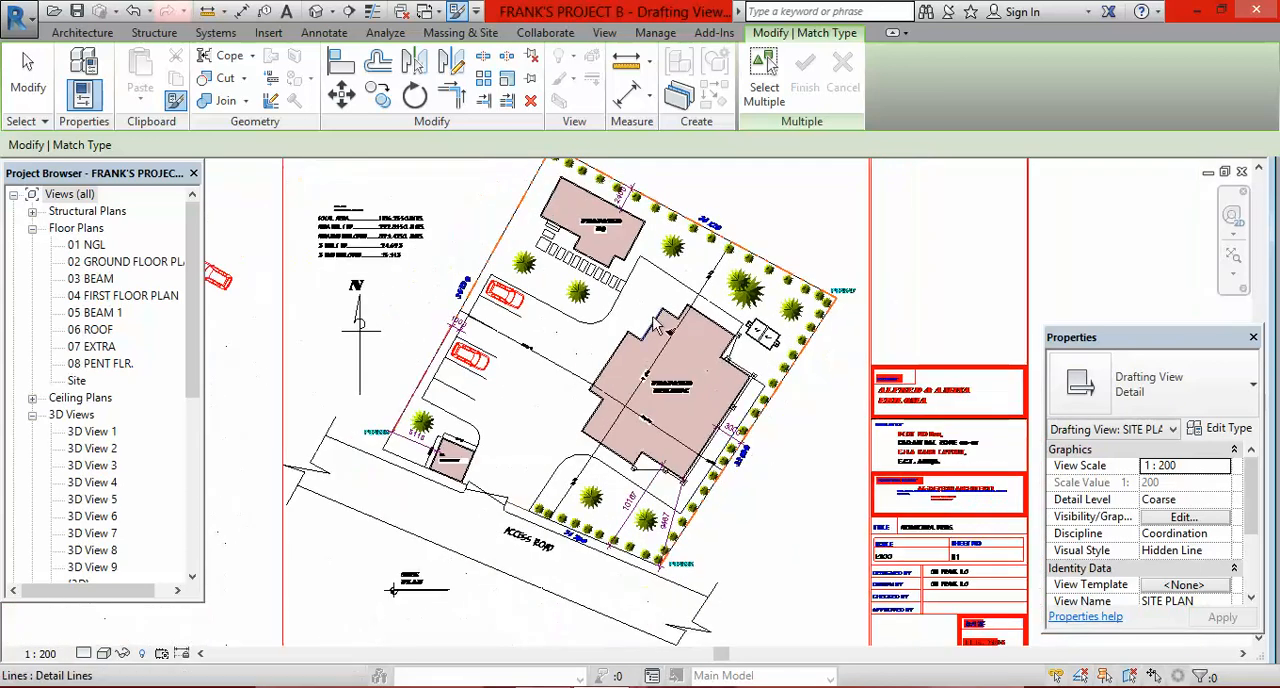
Step: Match the Site boundary style onto the front boundary line at the gate house and the short corner segment below PB4536
{"action": "scroll", "coordinate": [507, 405], "scroll_direction": "up", "scroll_amount": 5}
{"action": "scroll", "coordinate": [507, 405], "scroll_direction": "up", "scroll_amount": 4}
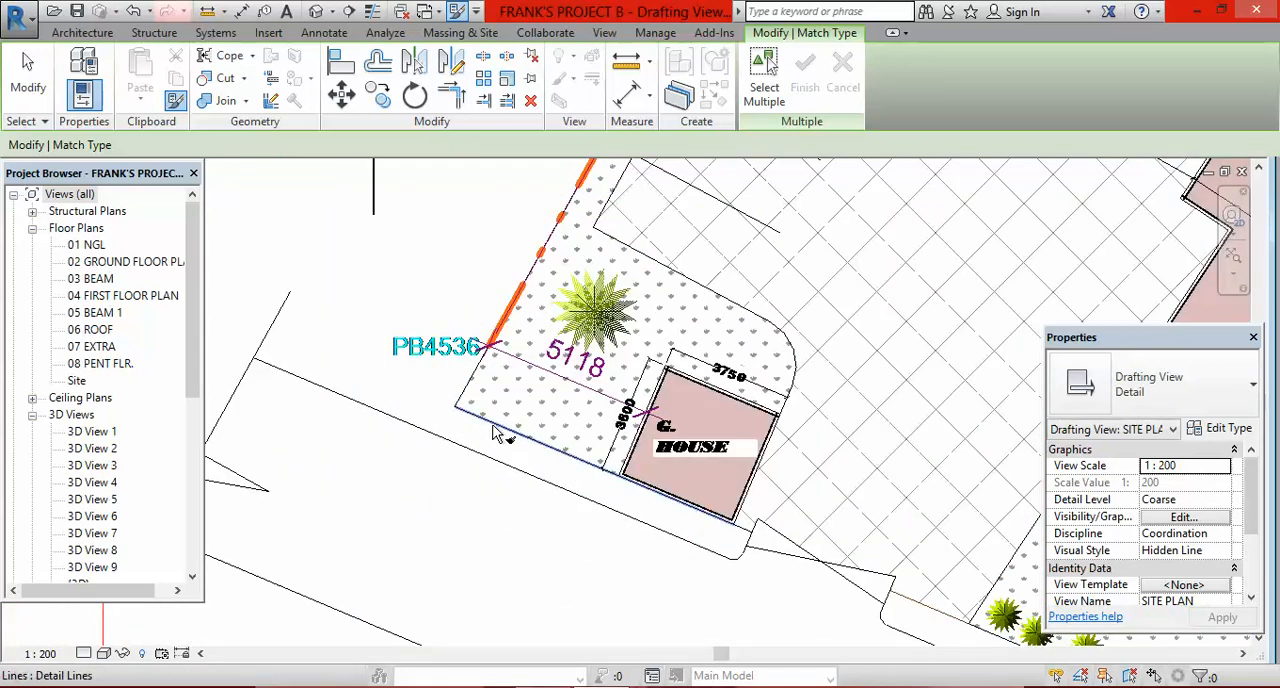
{"action": "left_click", "coordinate": [515, 428]}
{"action": "scroll", "coordinate": [478, 397], "scroll_direction": "up", "scroll_amount": 3}
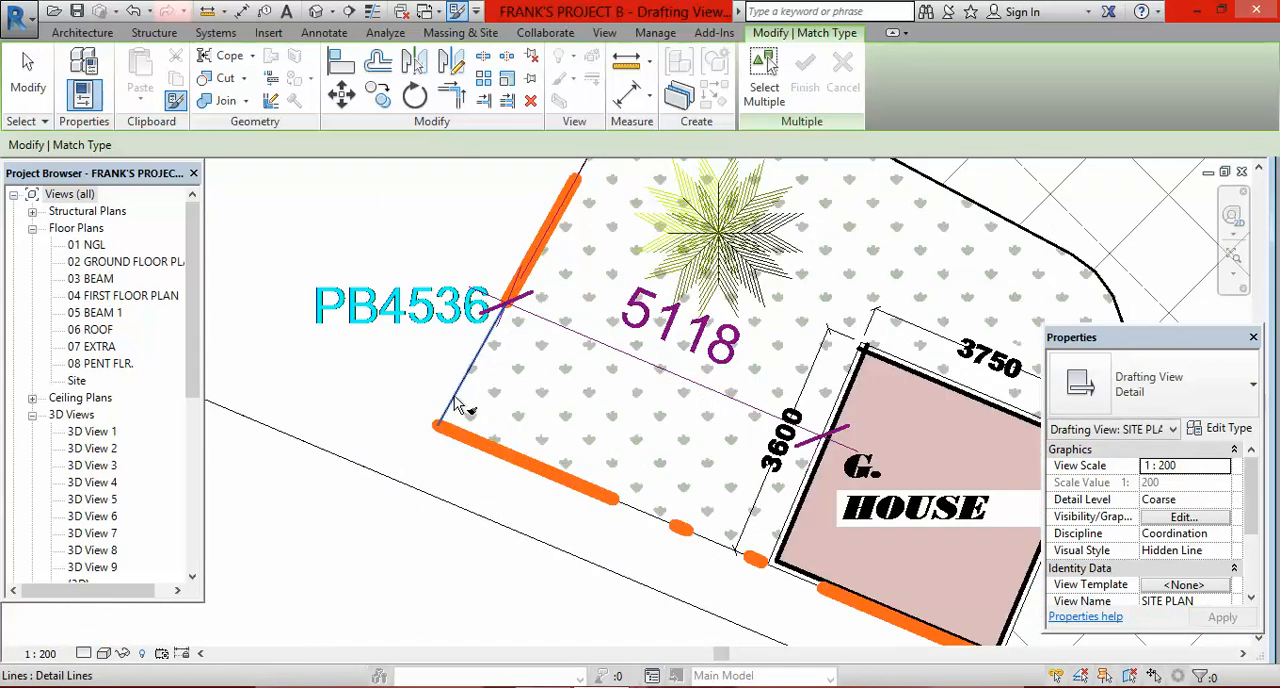
{"action": "left_click", "coordinate": [455, 364]}
{"action": "scroll", "coordinate": [425, 297], "scroll_direction": "down", "scroll_amount": 3}
{"action": "scroll", "coordinate": [425, 297], "scroll_direction": "down", "scroll_amount": 4}
Step: Match the Site boundary style onto both front boundary segments between the gate and PB4535, along the access road
{"action": "scroll", "coordinate": [615, 398], "scroll_direction": "up", "scroll_amount": 3}
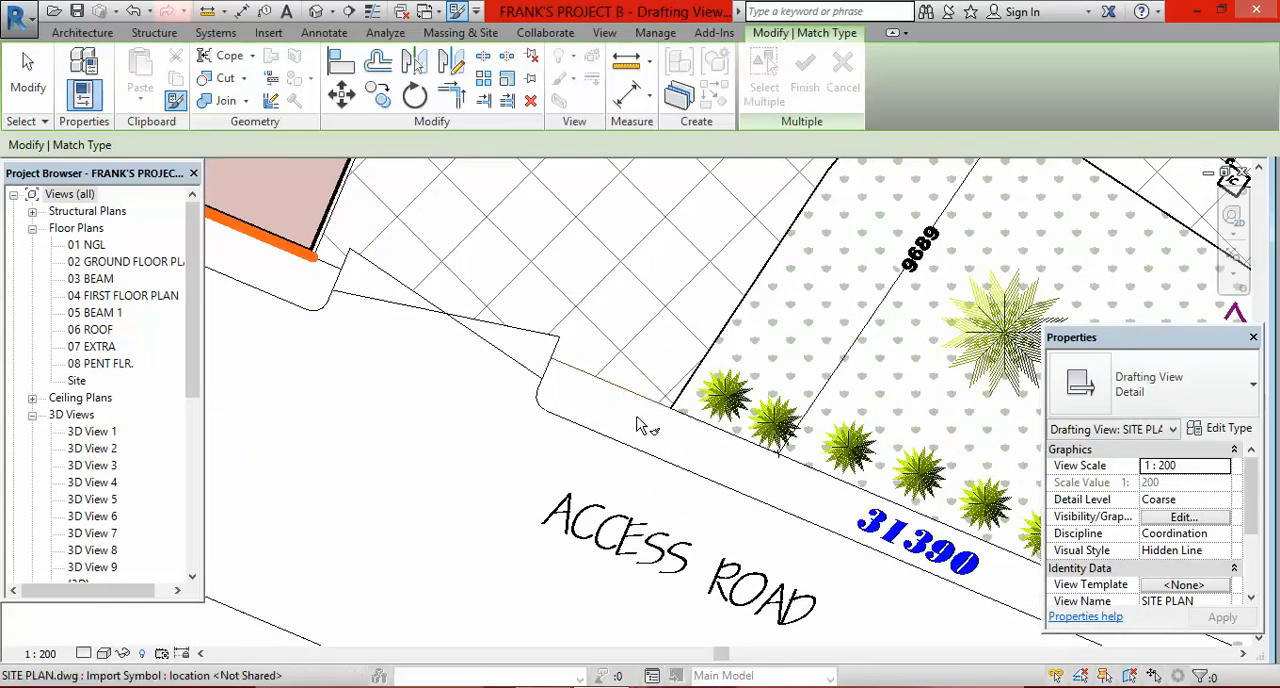
{"action": "scroll", "coordinate": [640, 402], "scroll_direction": "up", "scroll_amount": 2}
{"action": "scroll", "coordinate": [641, 402], "scroll_direction": "down", "scroll_amount": 5}
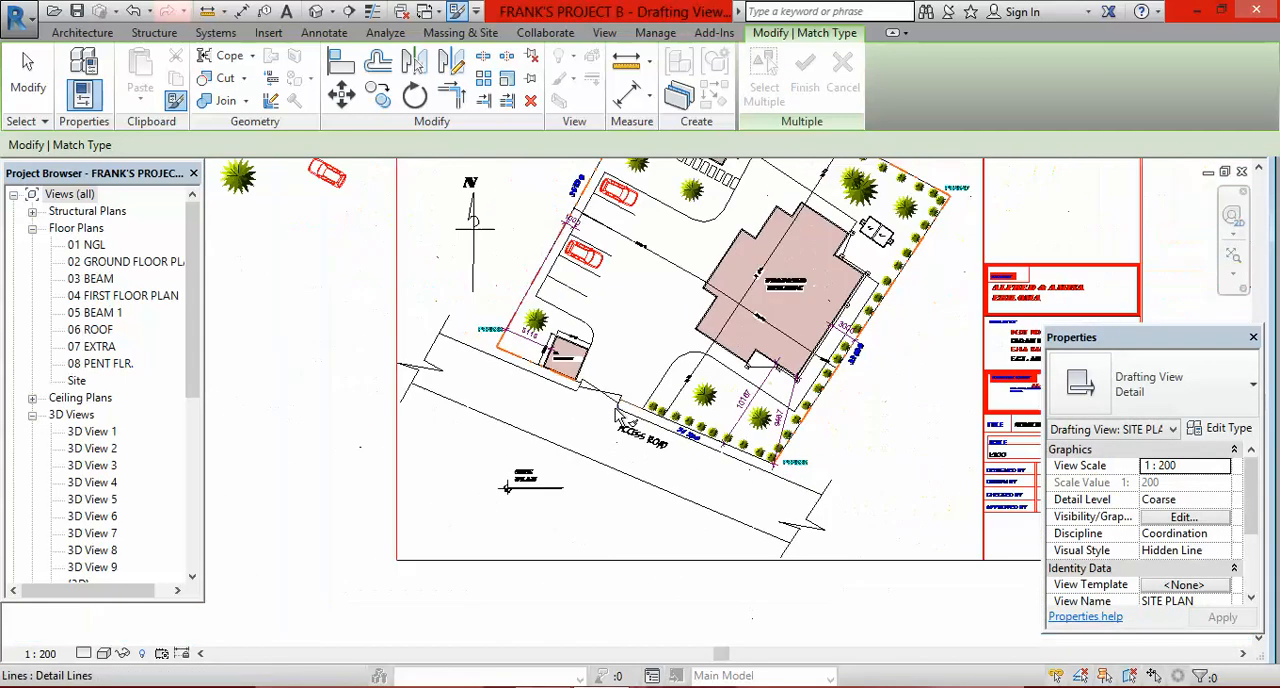
{"action": "key", "text": "Escape"}
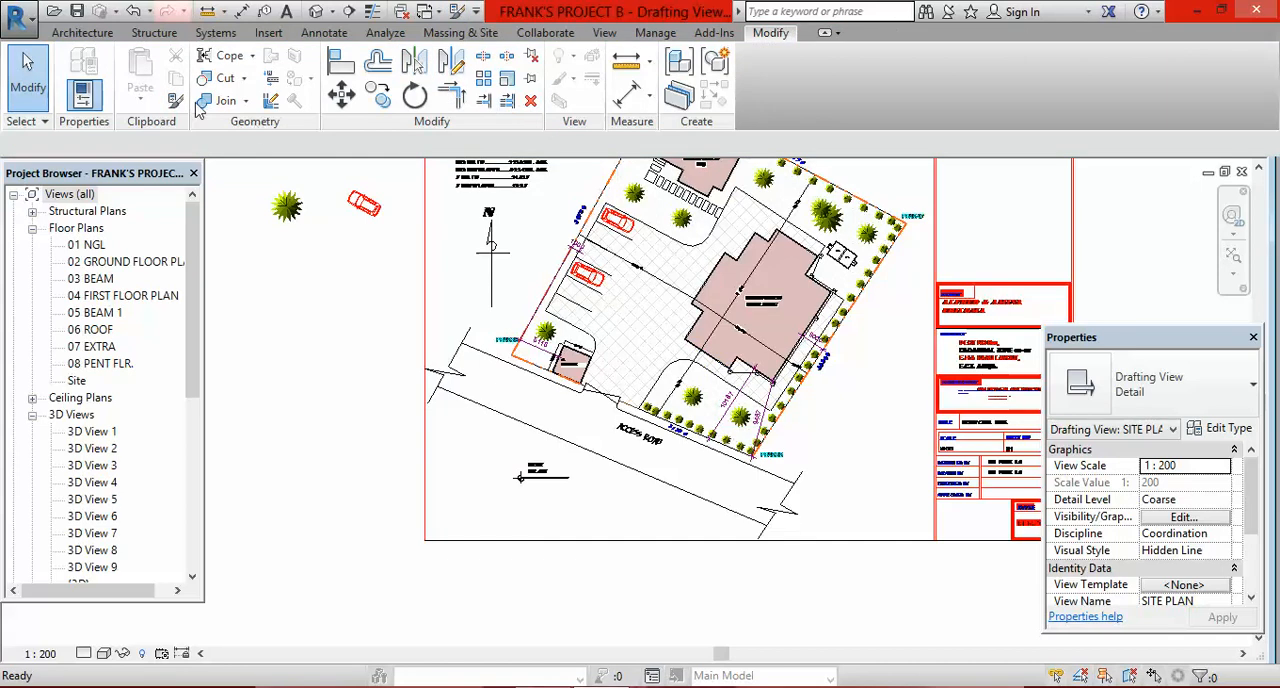
{"action": "left_click", "coordinate": [178, 101]}
{"action": "scroll", "coordinate": [535, 270], "scroll_direction": "up", "scroll_amount": 2}
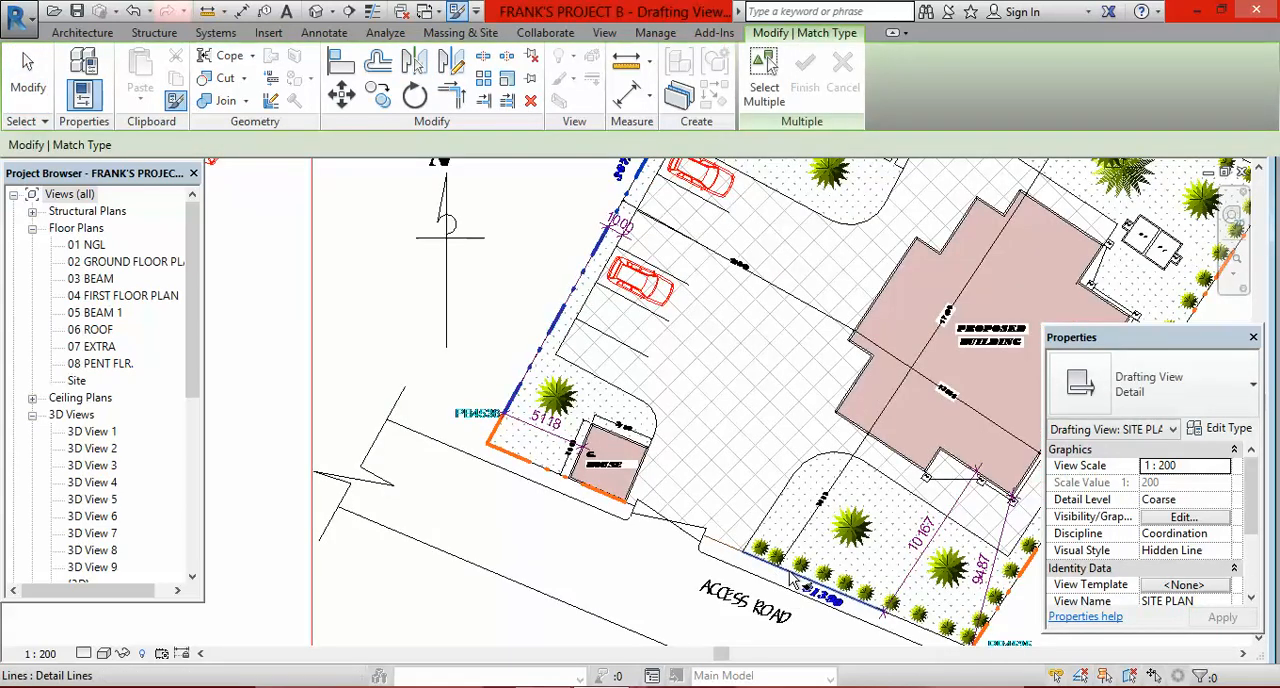
{"action": "scroll", "coordinate": [836, 588], "scroll_direction": "down", "scroll_amount": 2}
{"action": "scroll", "coordinate": [836, 588], "scroll_direction": "up", "scroll_amount": 4}
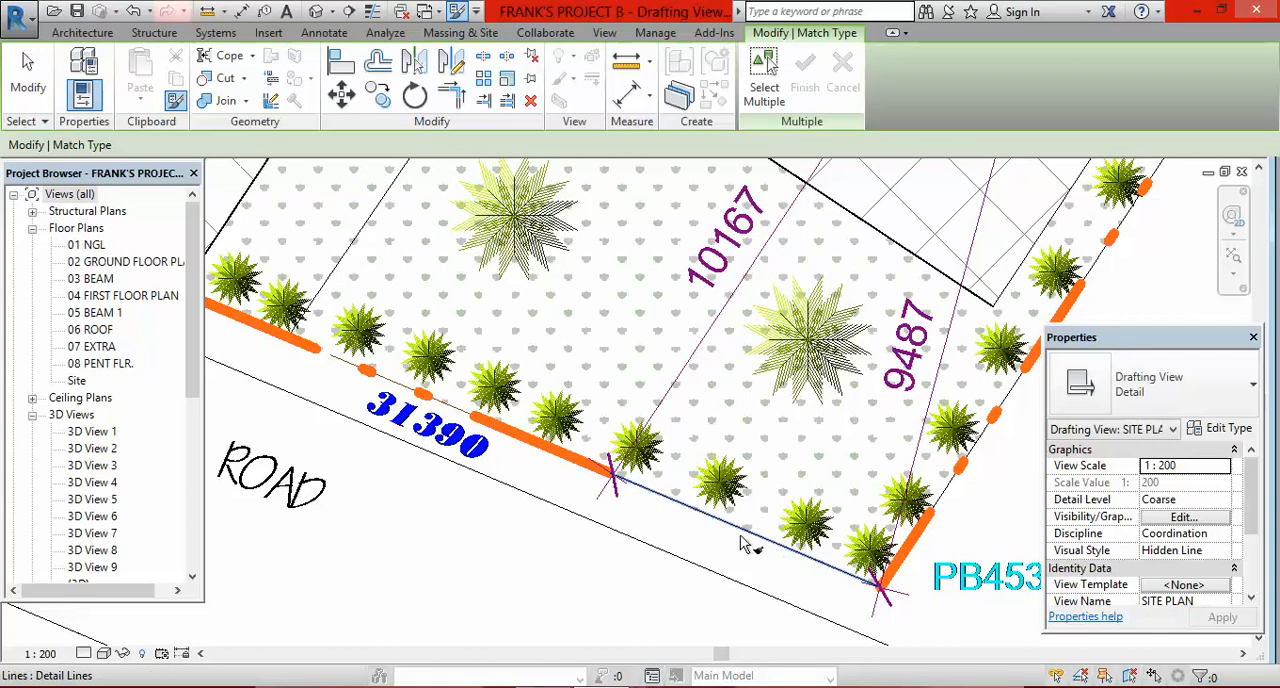
{"action": "scroll", "coordinate": [760, 556], "scroll_direction": "down", "scroll_amount": 6}
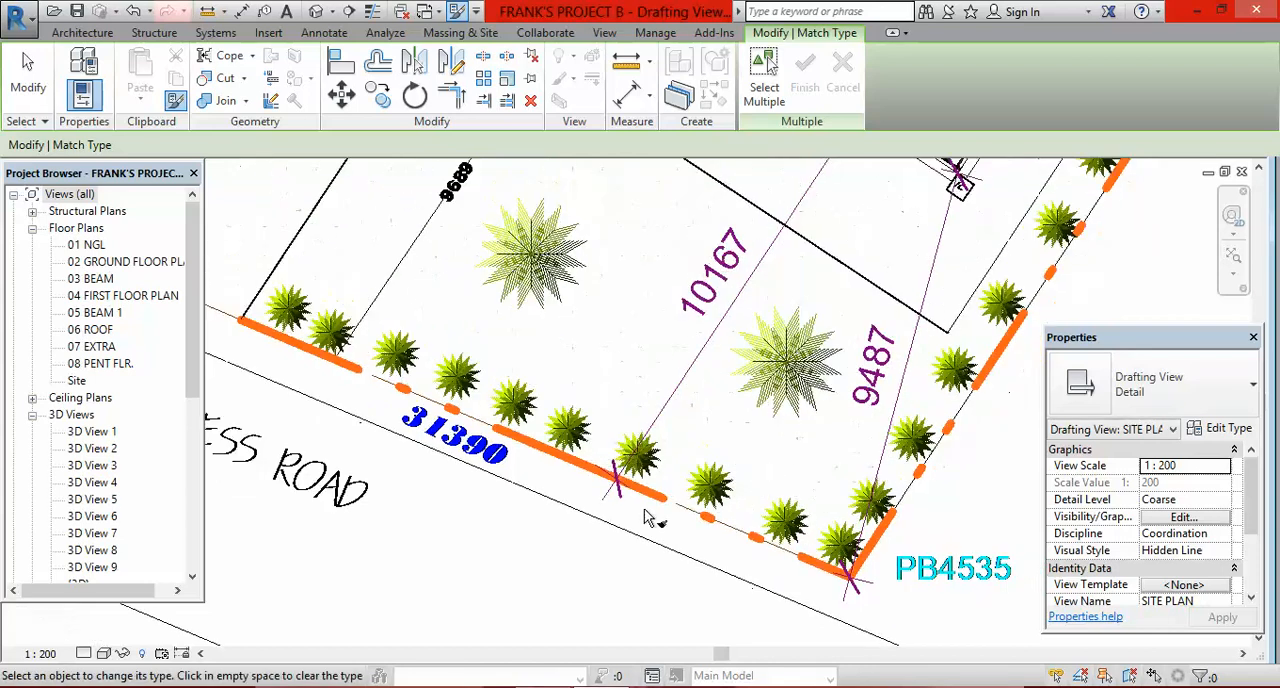
Step: Examine the restyled boundary lines around the whole plot for segments that still need the Site boundary style
{"action": "scroll", "coordinate": [685, 290], "scroll_direction": "up", "scroll_amount": 5}
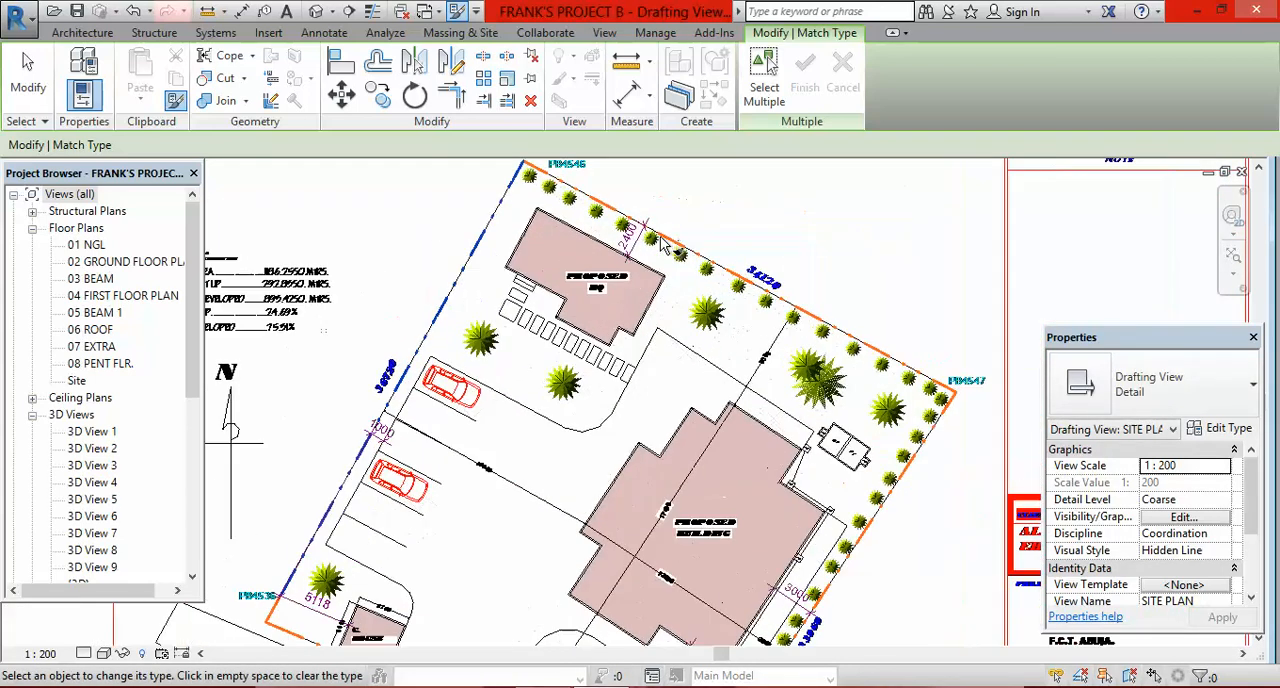
{"action": "scroll", "coordinate": [752, 248], "scroll_direction": "up", "scroll_amount": 4}
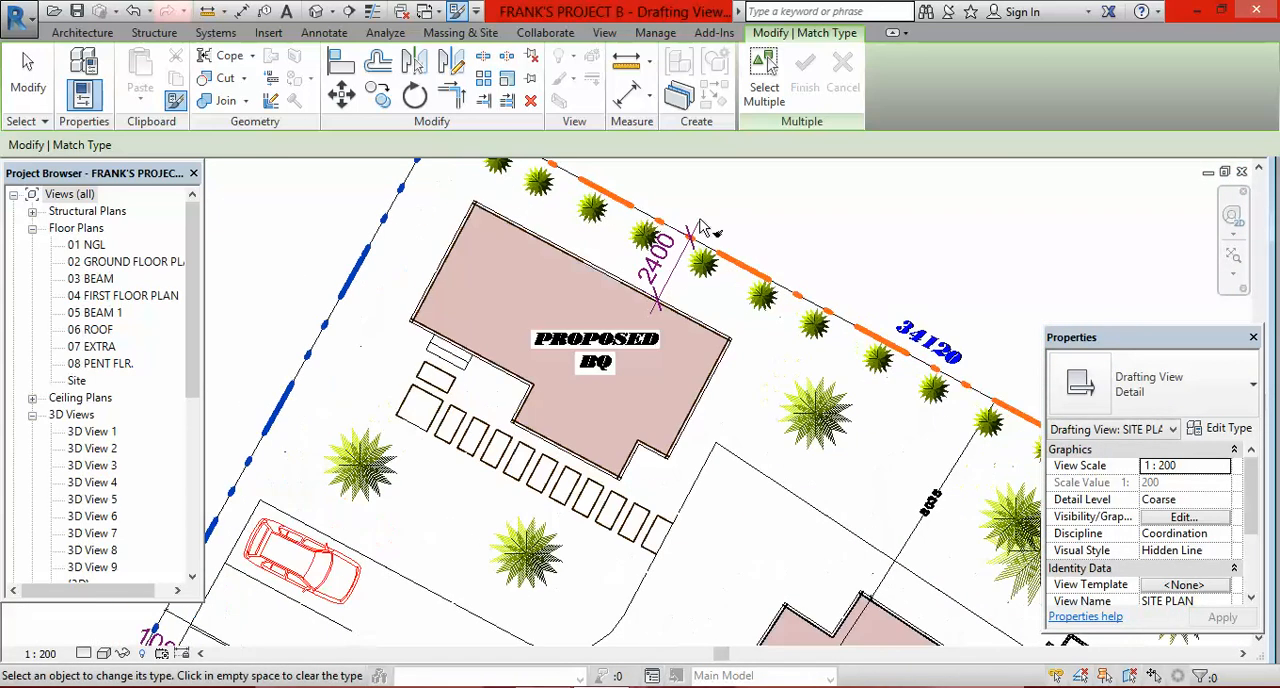
{"action": "scroll", "coordinate": [770, 307], "scroll_direction": "down", "scroll_amount": 4}
{"action": "scroll", "coordinate": [770, 307], "scroll_direction": "down", "scroll_amount": 4}
{"action": "scroll", "coordinate": [652, 415], "scroll_direction": "up", "scroll_amount": 4}
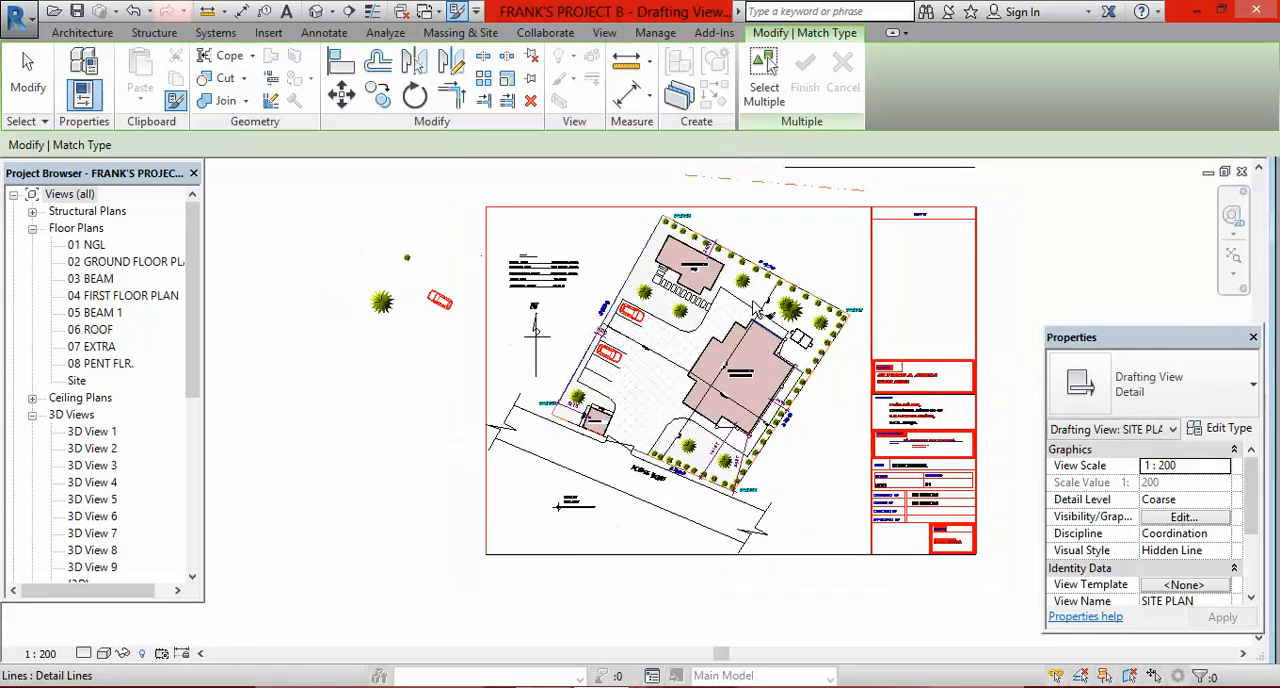
{"action": "scroll", "coordinate": [652, 415], "scroll_direction": "down", "scroll_amount": 3}
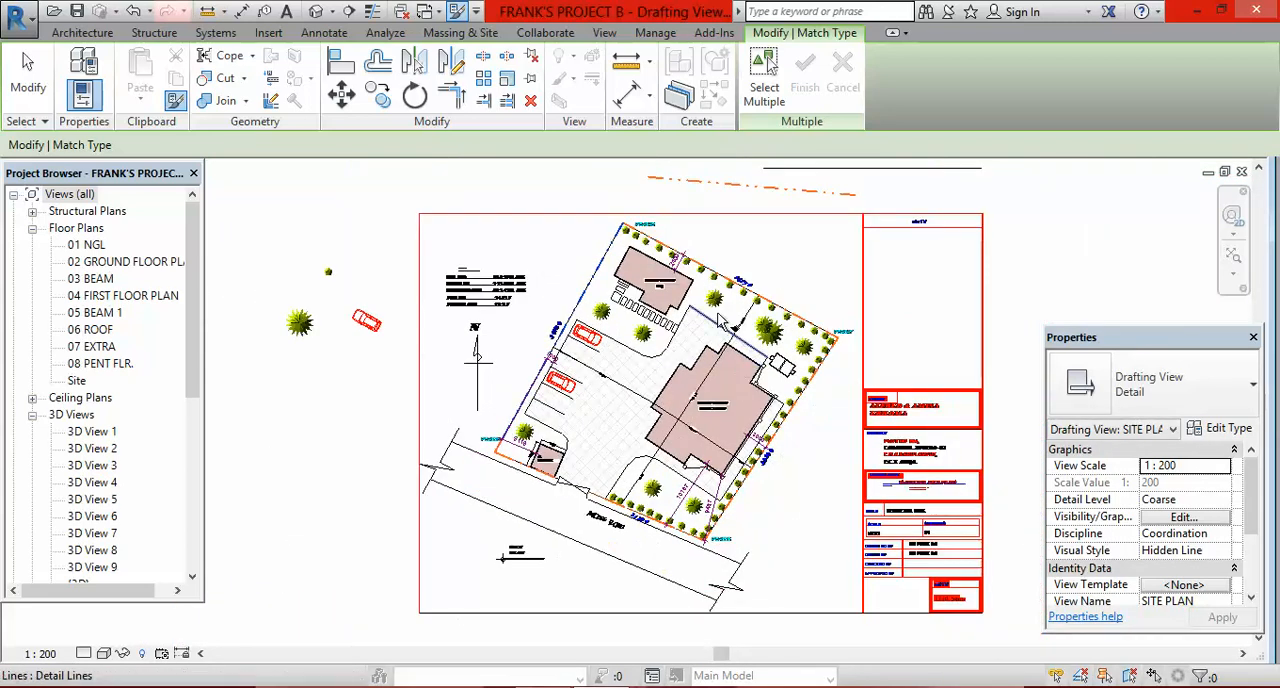
{"action": "scroll", "coordinate": [708, 372], "scroll_direction": "up", "scroll_amount": 3}
{"action": "scroll", "coordinate": [708, 372], "scroll_direction": "down", "scroll_amount": 2}
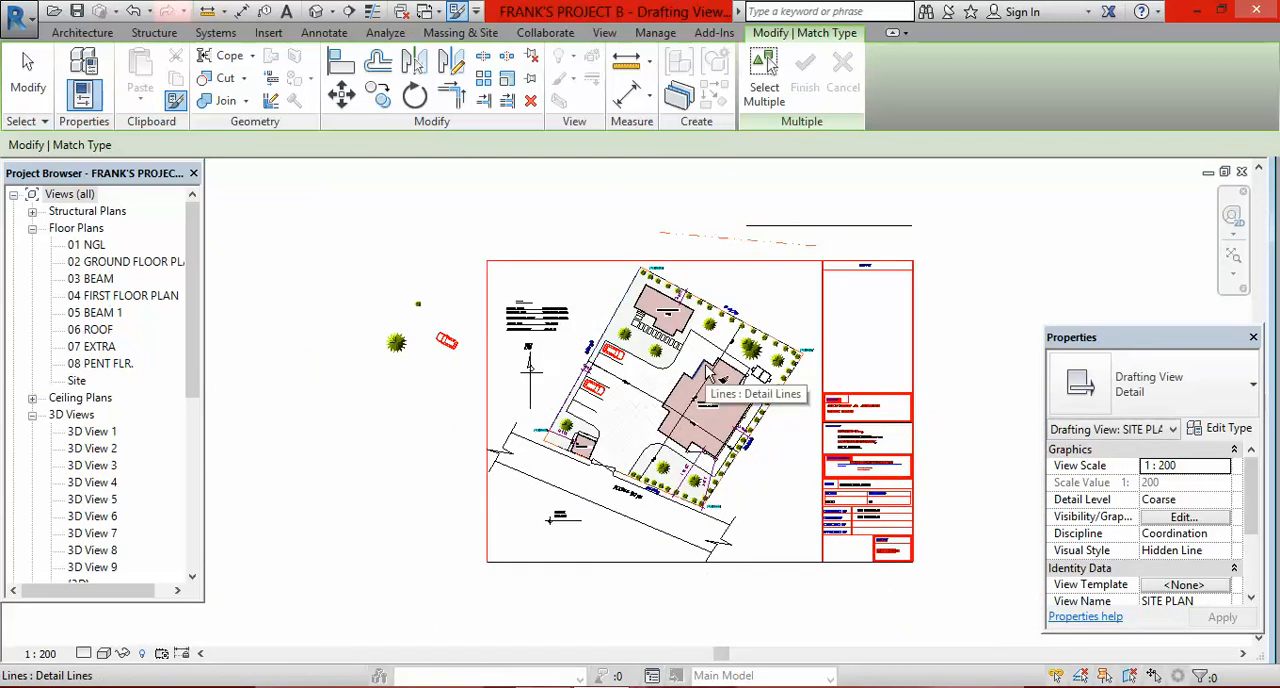
{"action": "scroll", "coordinate": [707, 371], "scroll_direction": "up", "scroll_amount": 2}
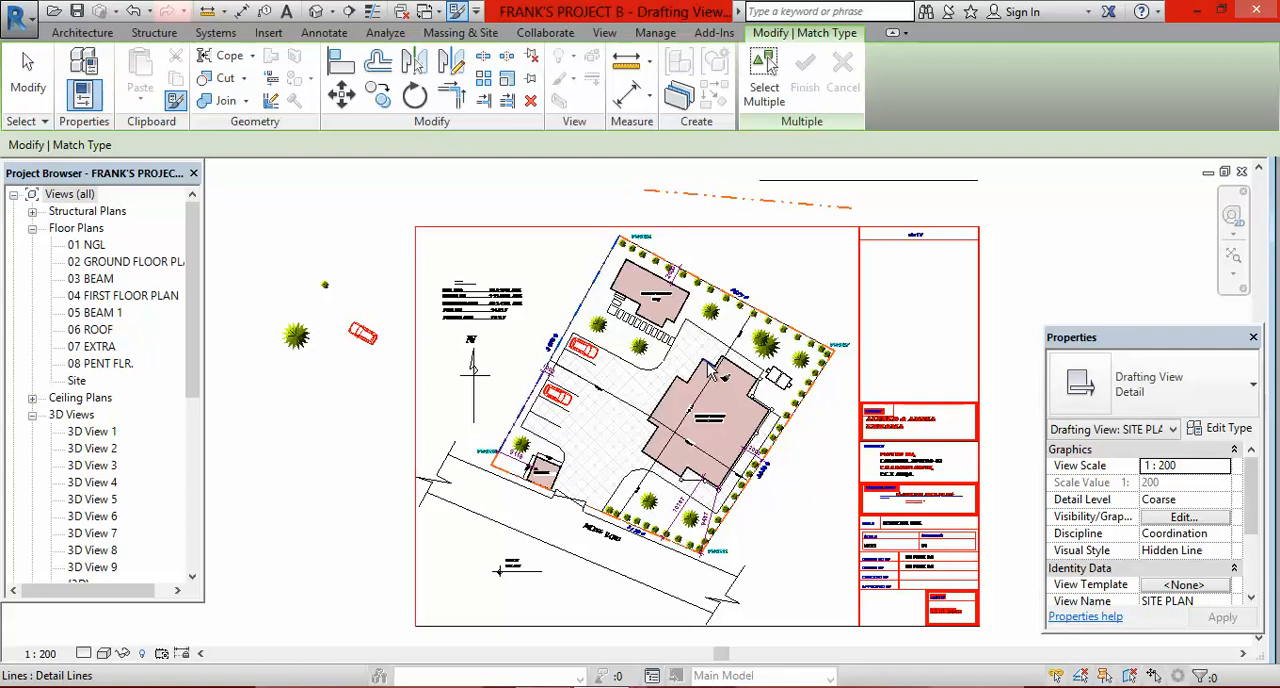
{"action": "key", "text": "Escape"}
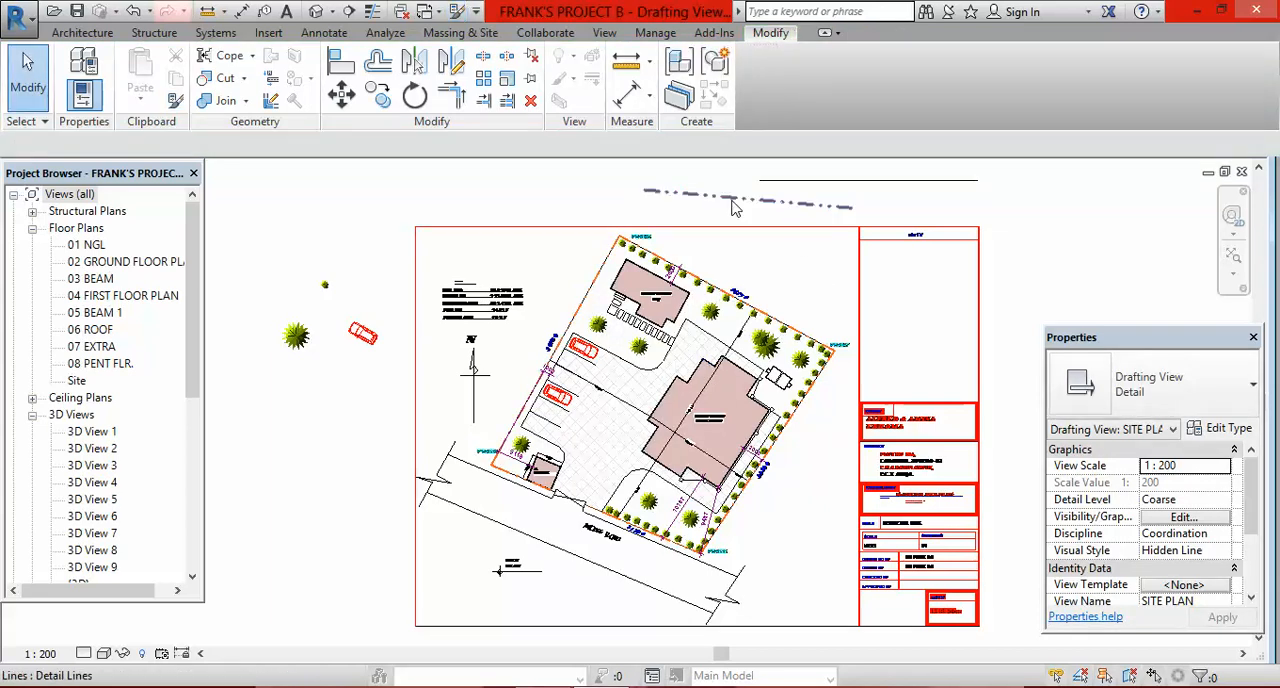
Step: Delete the orange sample line and the horizontal black line above the title sheet
{"action": "left_click", "coordinate": [735, 207]}
{"action": "key", "text": "Escape"}
{"action": "scroll", "coordinate": [829, 200], "scroll_direction": "down", "scroll_amount": 2}
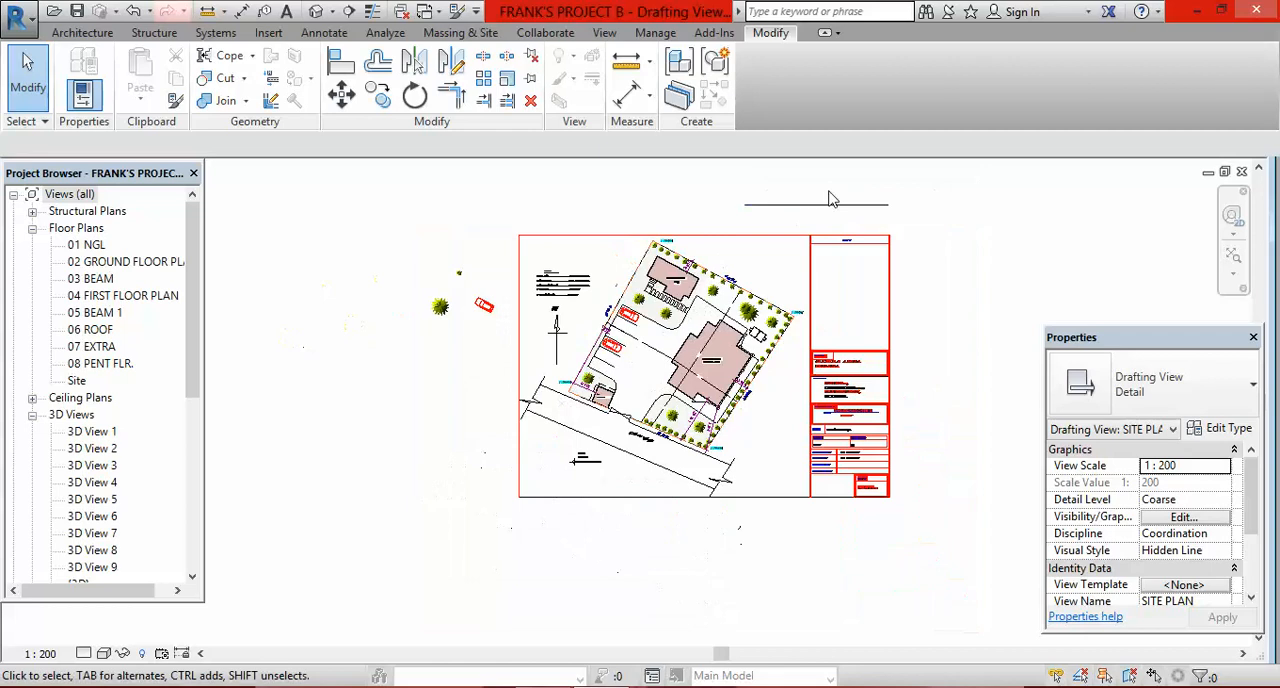
{"action": "left_click", "coordinate": [839, 207]}
{"action": "key", "text": "Delete"}
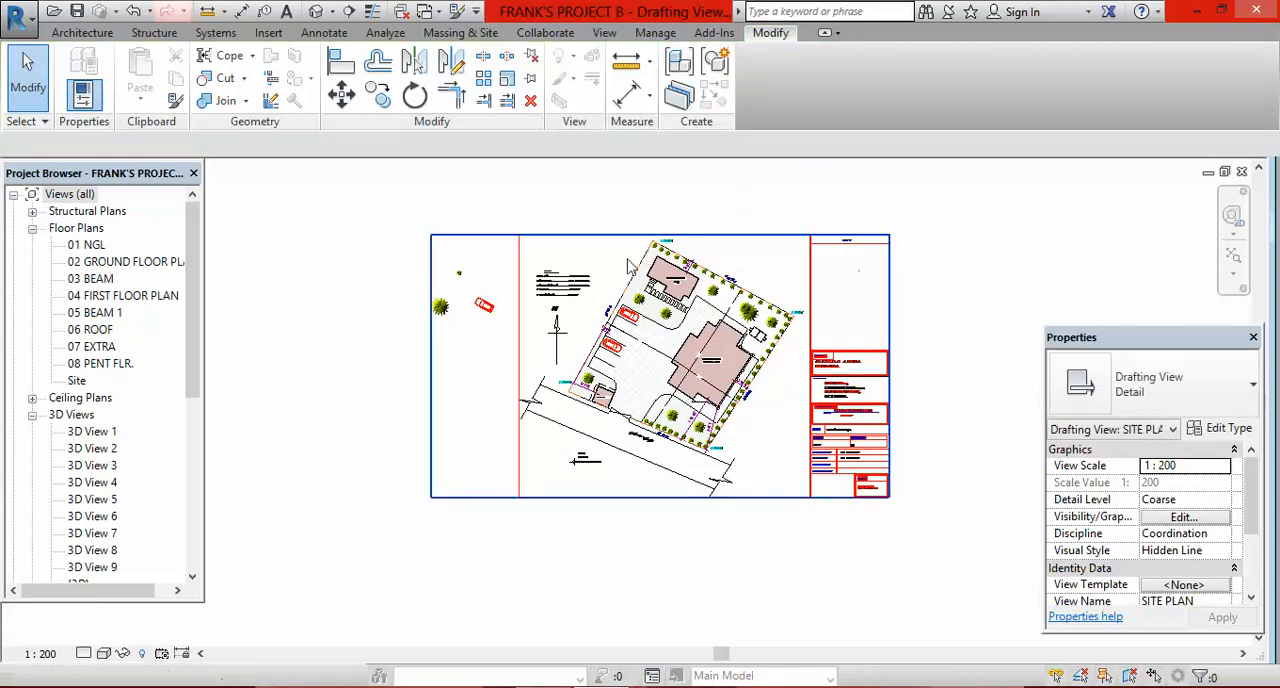
Step: Delete the imported SITE PLAN drawing beneath the traced linework and the leftover horizontal thin line east of the plot
{"action": "left_click", "coordinate": [537, 246]}
{"action": "key", "text": "Delete"}
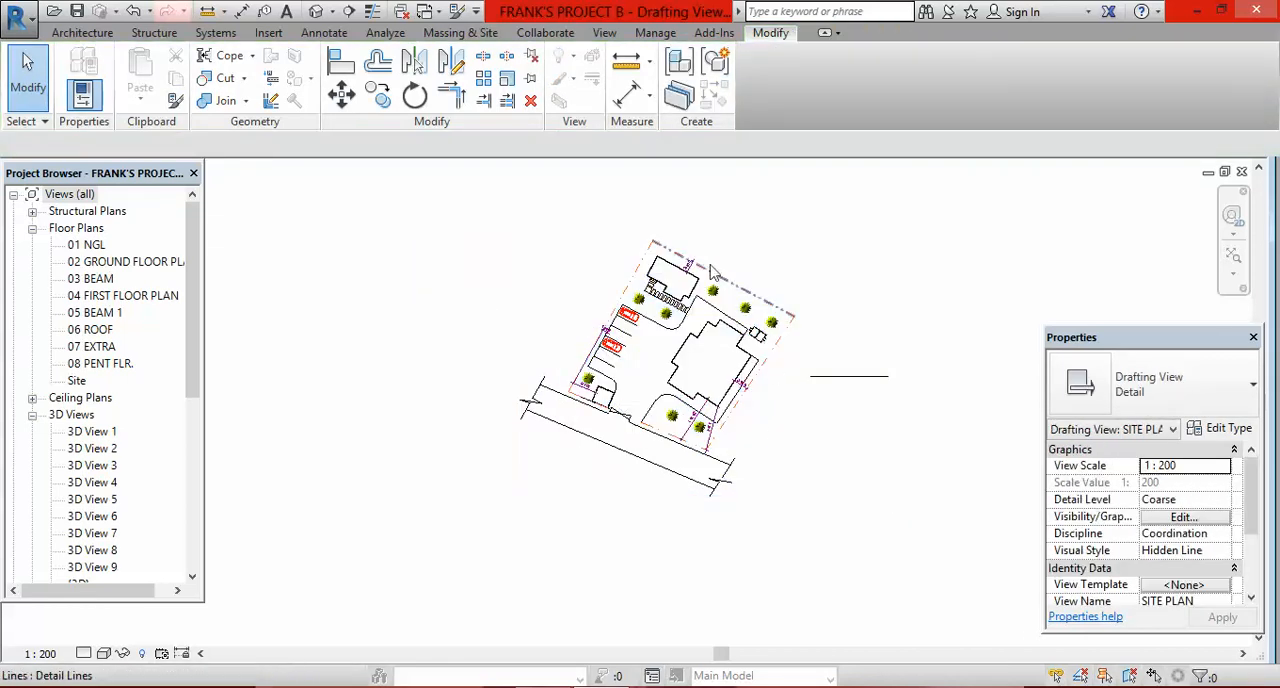
{"action": "scroll", "coordinate": [738, 298], "scroll_direction": "up", "scroll_amount": 3}
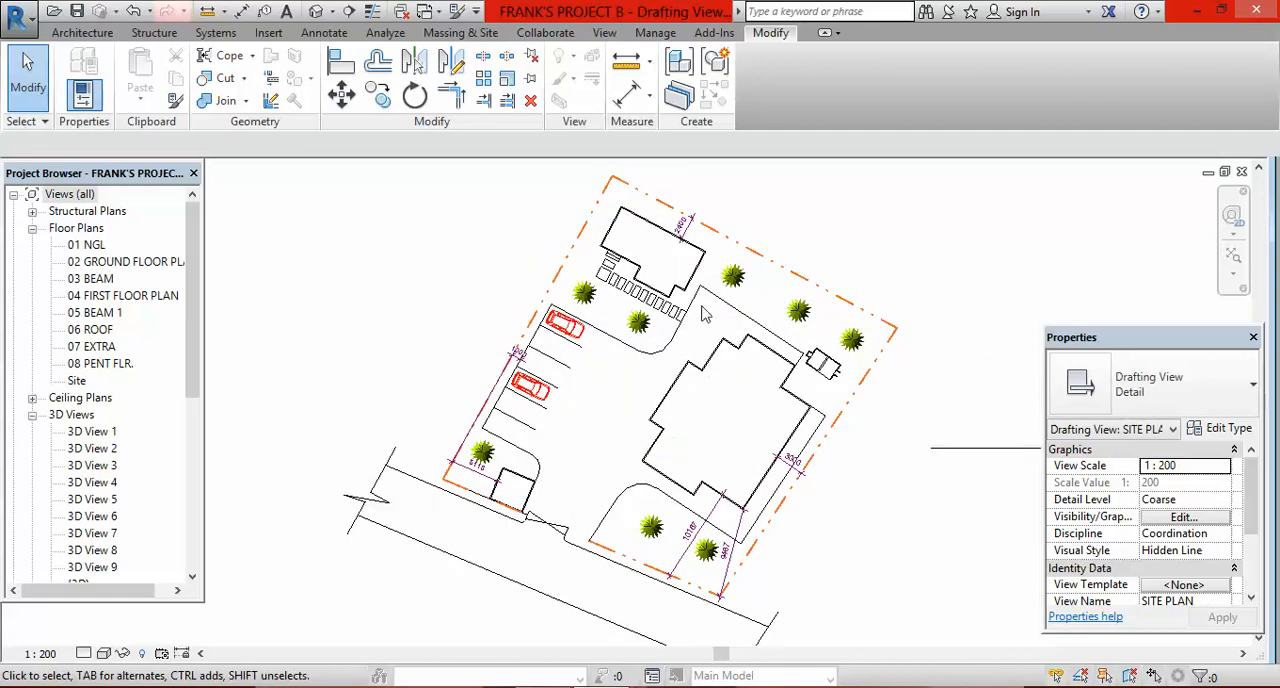
{"action": "scroll", "coordinate": [547, 324], "scroll_direction": "down", "scroll_amount": 1}
{"action": "scroll", "coordinate": [505, 382], "scroll_direction": "down", "scroll_amount": 2}
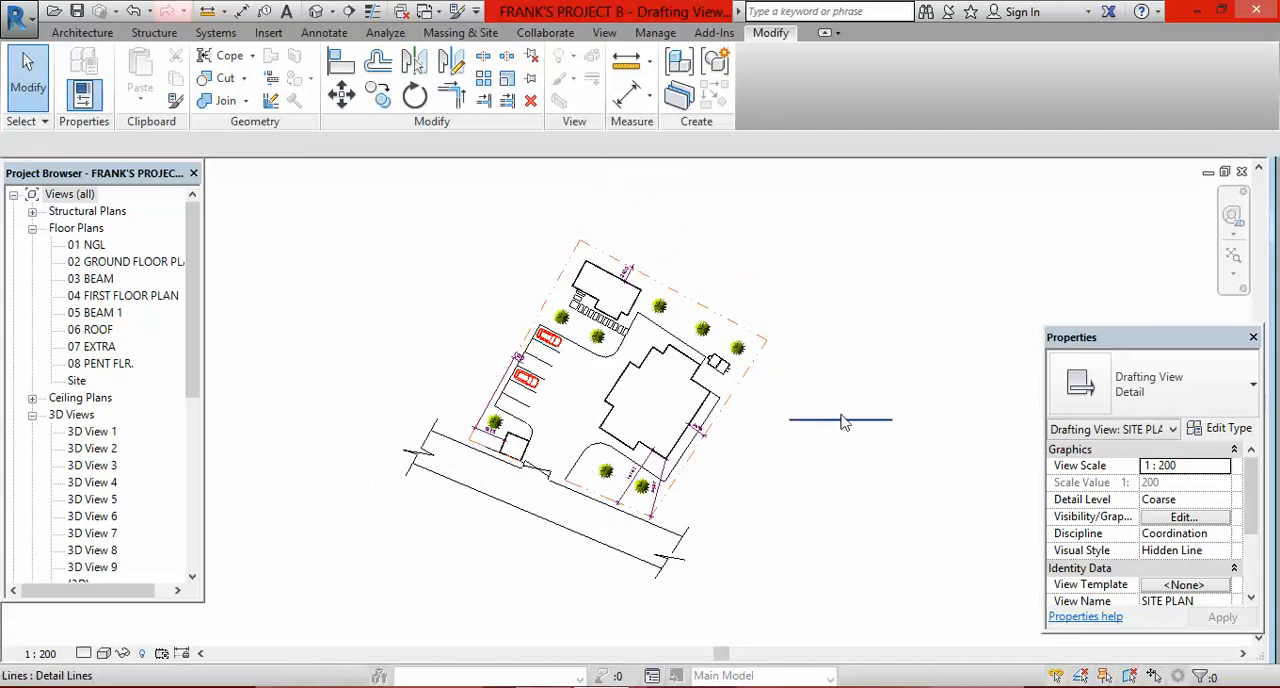
{"action": "left_click", "coordinate": [840, 424]}
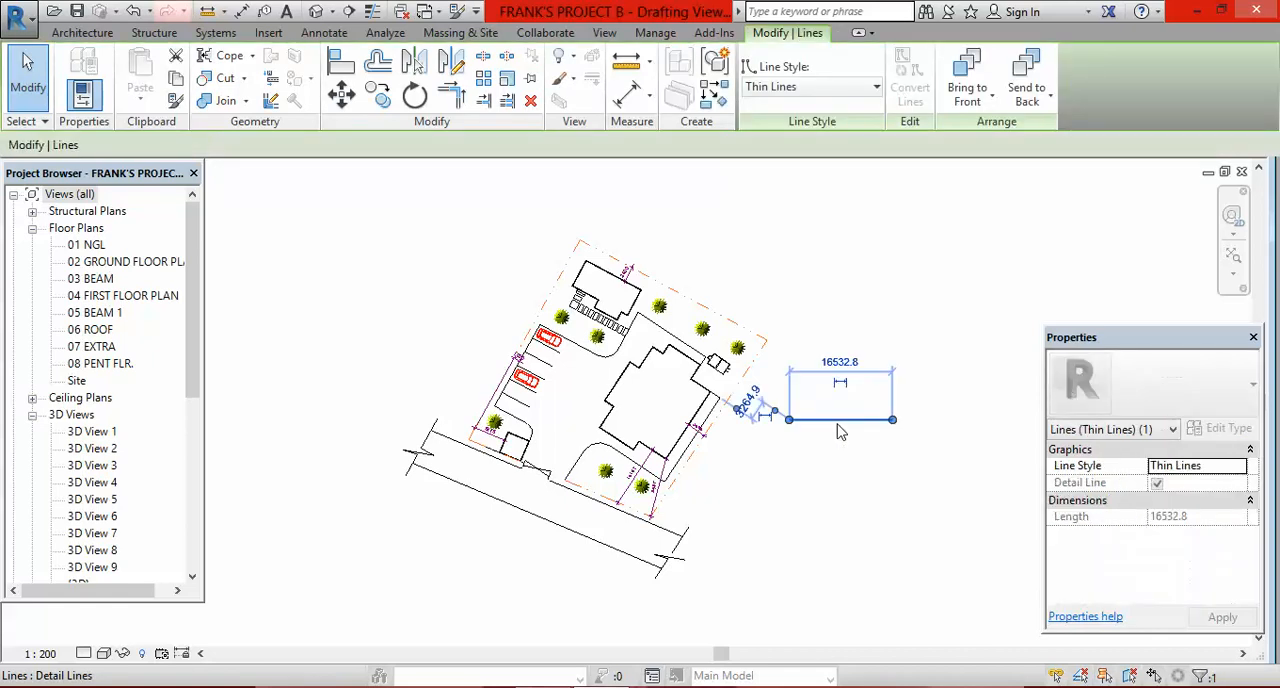
{"action": "key", "text": "Delete"}
Step: Examine the traced site plan's boundary, buildings, cars, trees and dimensions without the imported drawing
{"action": "scroll", "coordinate": [555, 320], "scroll_direction": "up", "scroll_amount": 1}
{"action": "scroll", "coordinate": [476, 375], "scroll_direction": "up", "scroll_amount": 1}
{"action": "scroll", "coordinate": [473, 383], "scroll_direction": "up", "scroll_amount": 1}
{"action": "scroll", "coordinate": [484, 405], "scroll_direction": "down", "scroll_amount": 3}
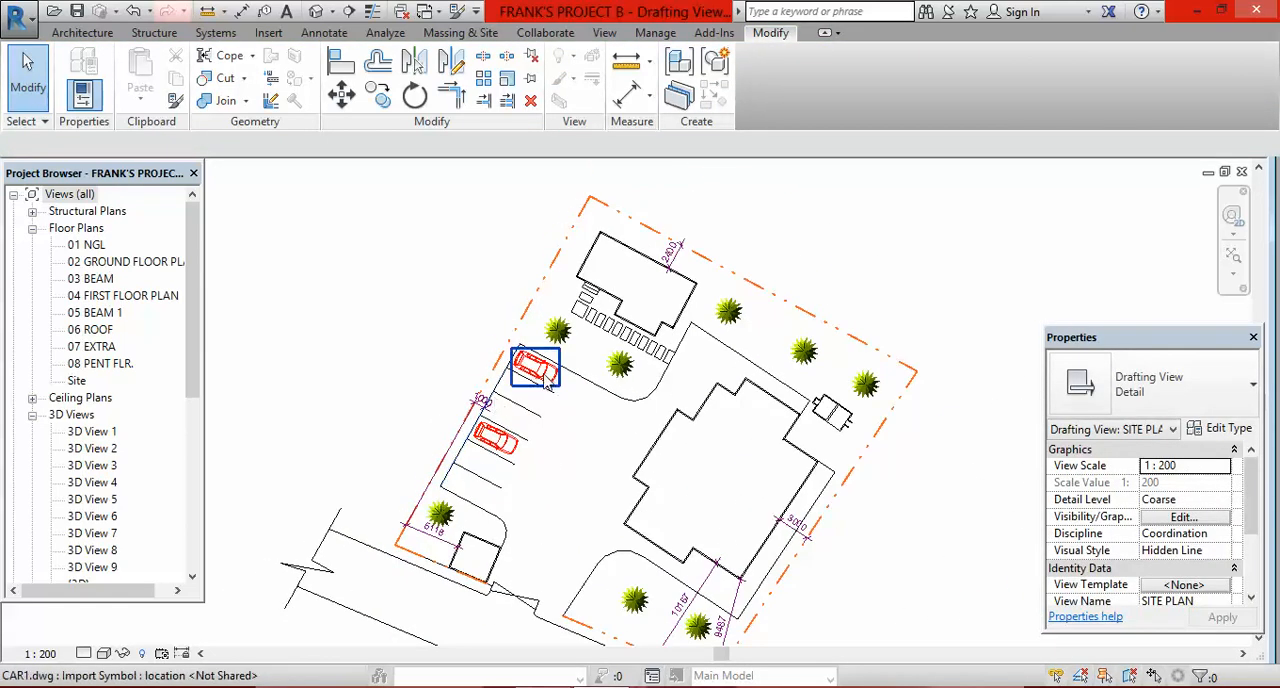
{"action": "scroll", "coordinate": [541, 377], "scroll_direction": "up", "scroll_amount": 3}
{"action": "scroll", "coordinate": [545, 378], "scroll_direction": "down", "scroll_amount": 2}
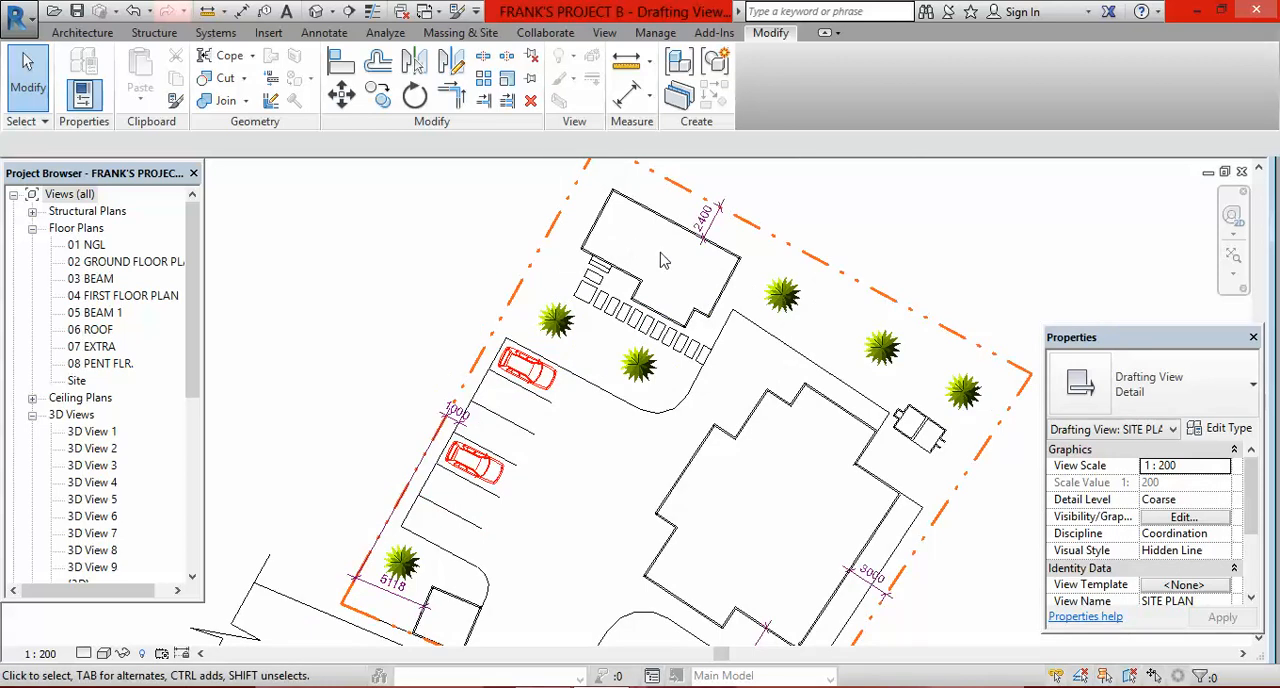
{"action": "scroll", "coordinate": [660, 268], "scroll_direction": "down", "scroll_amount": 2}
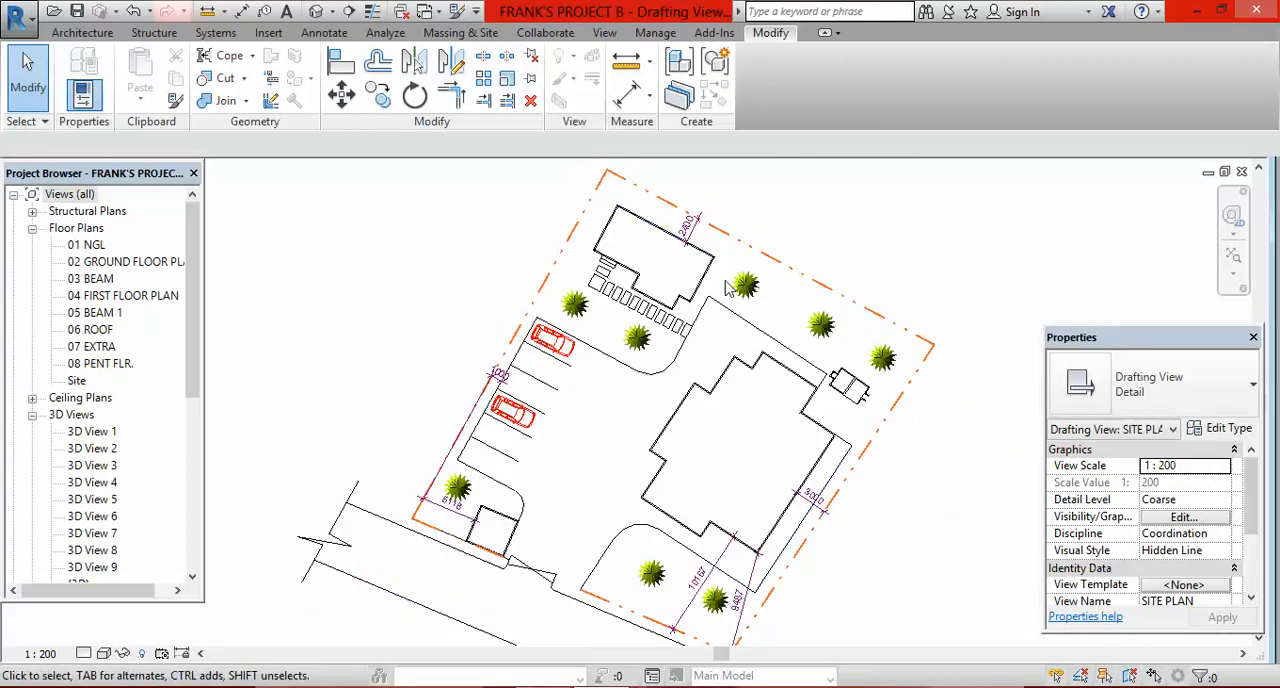
{"action": "scroll", "coordinate": [760, 380], "scroll_direction": "down", "scroll_amount": 3}
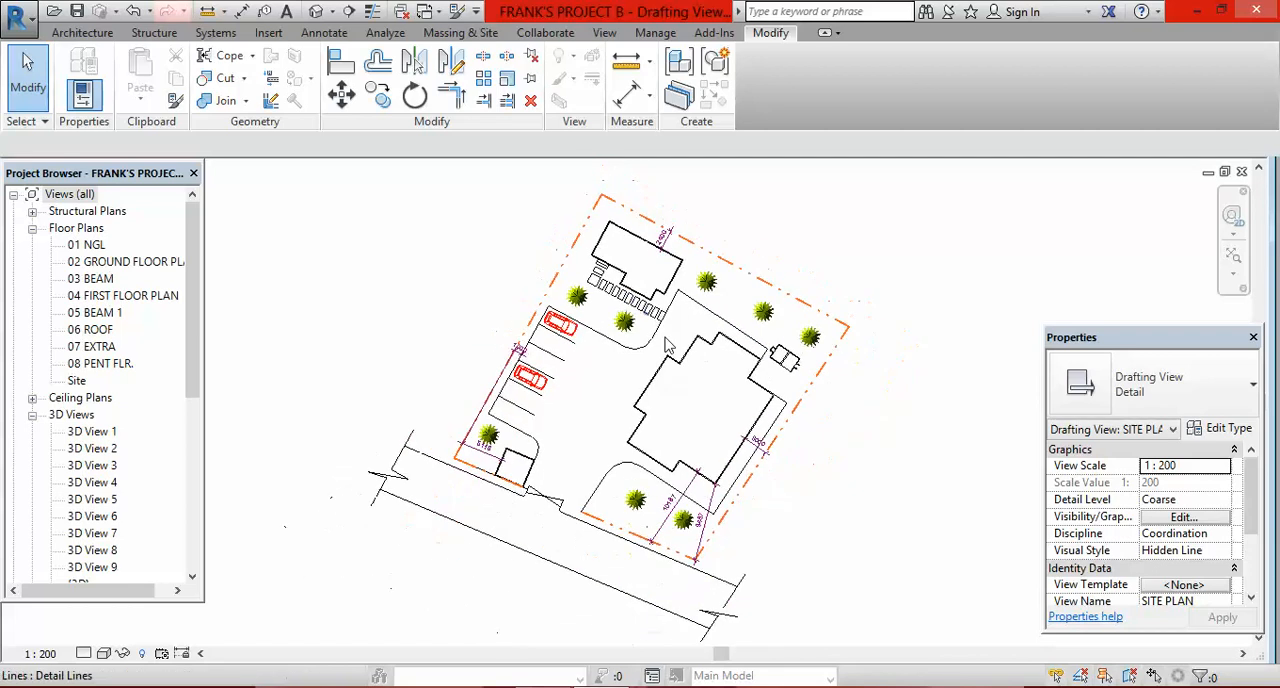
{"action": "scroll", "coordinate": [695, 400], "scroll_direction": "up", "scroll_amount": 2}
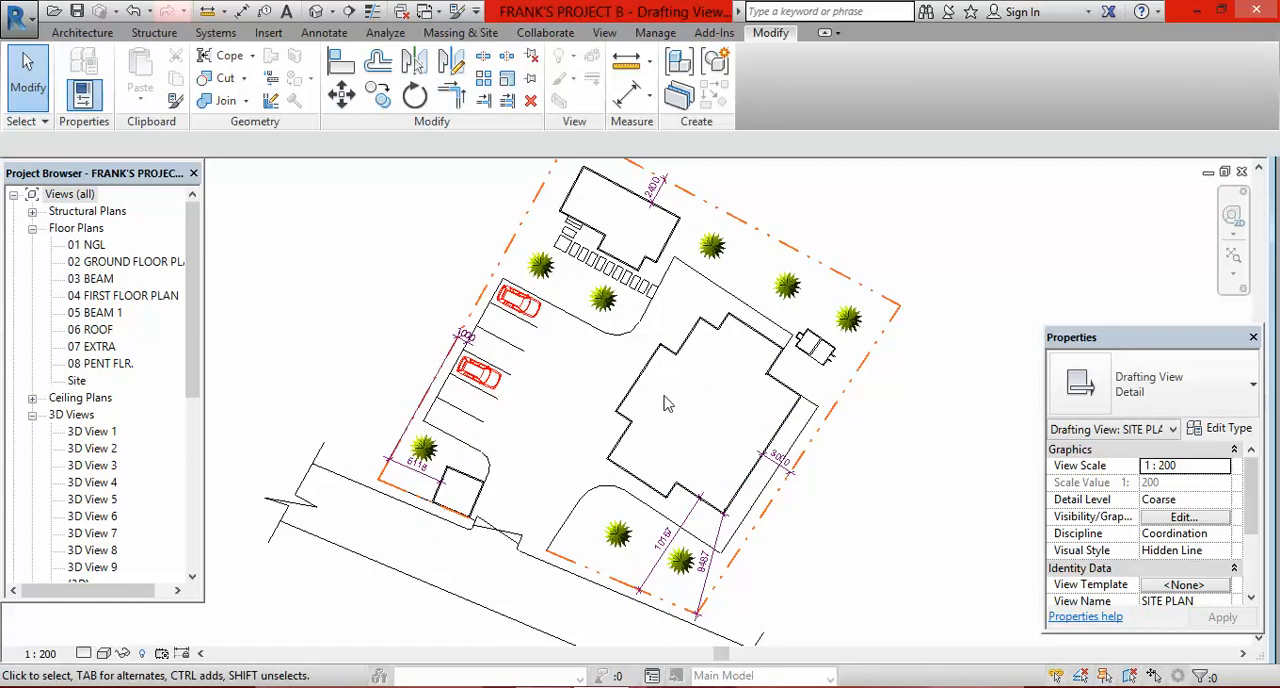
Step: Label the large building outline with the two-line text "PROPOSED BUILDING" in the 3.5mm Arial text type
{"action": "left_click", "coordinate": [287, 12]}
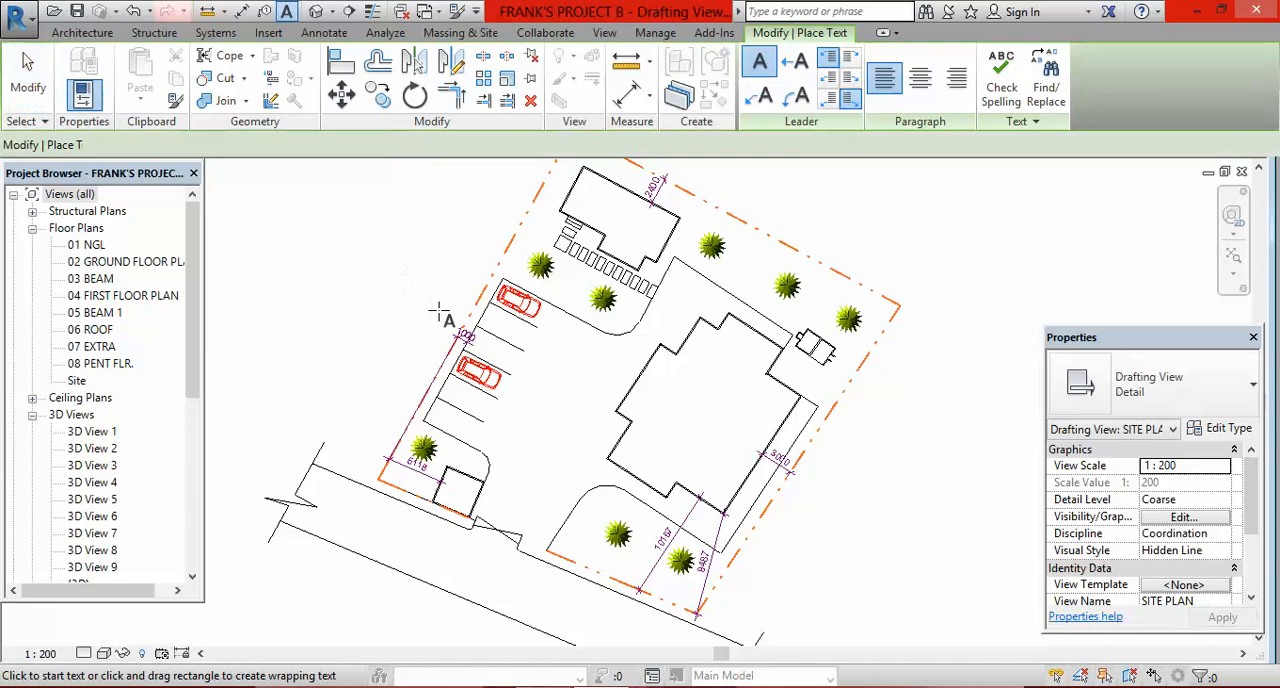
{"action": "scroll", "coordinate": [722, 428], "scroll_direction": "up", "scroll_amount": 1}
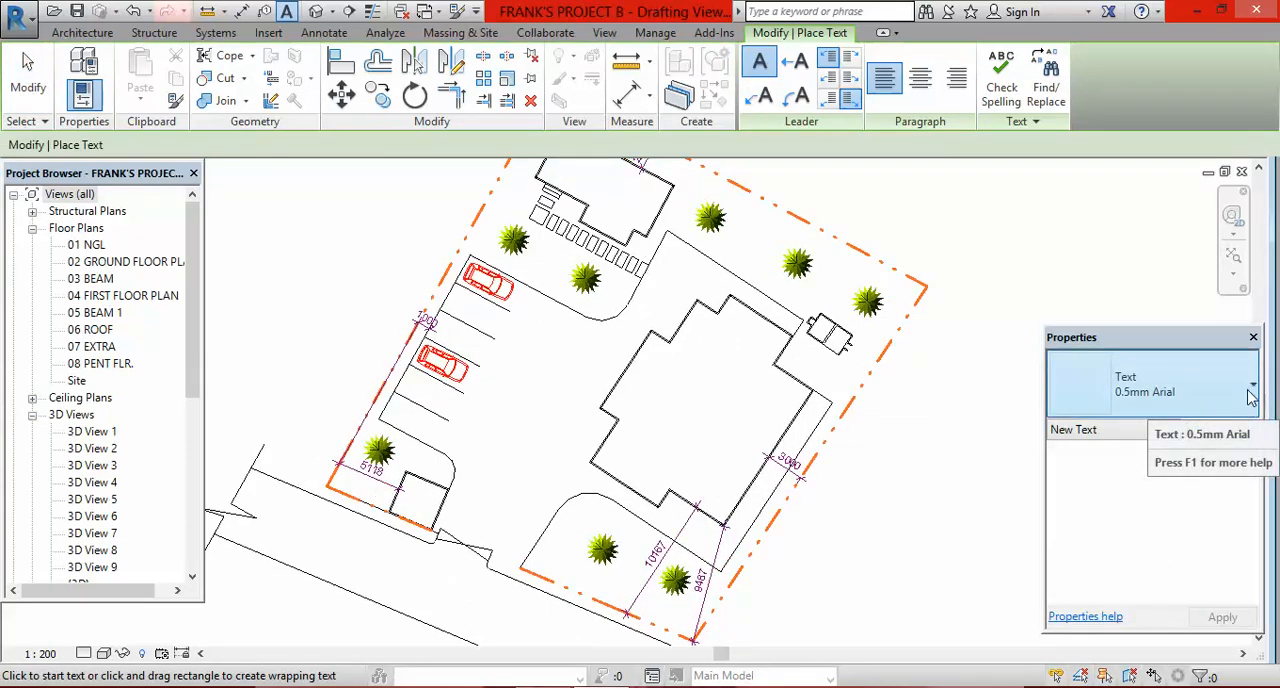
{"action": "left_click", "coordinate": [1251, 394]}
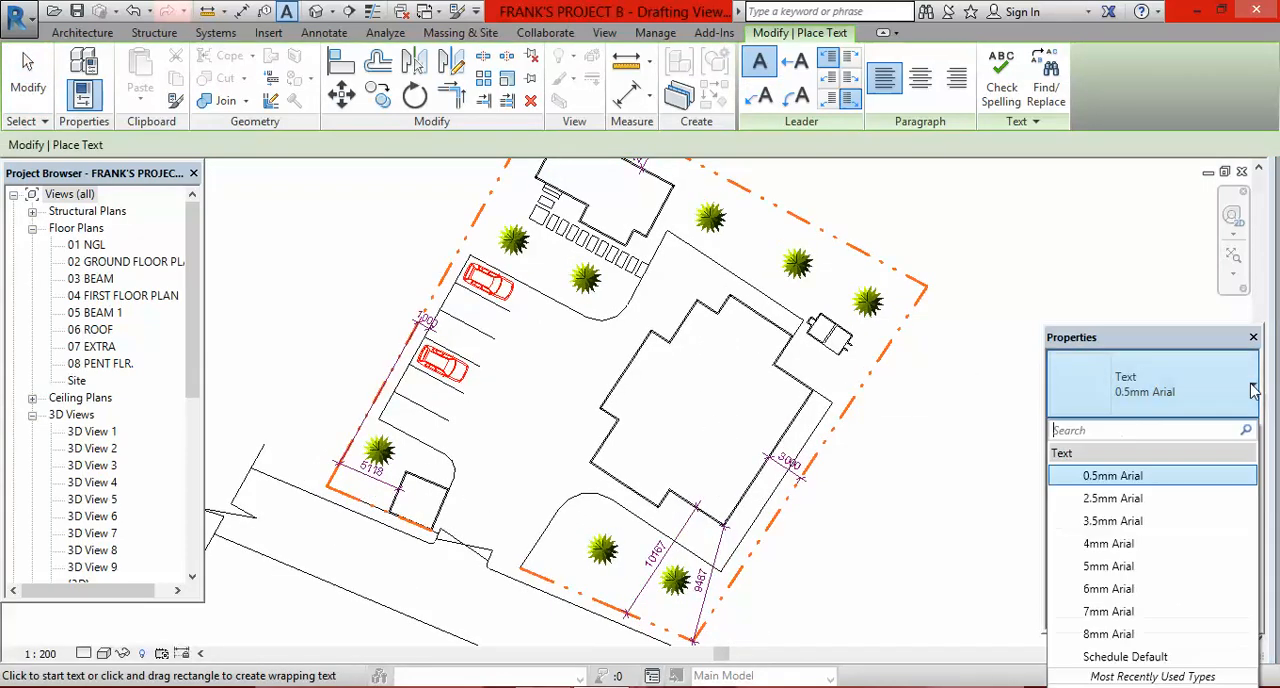
{"action": "left_click", "coordinate": [1137, 524]}
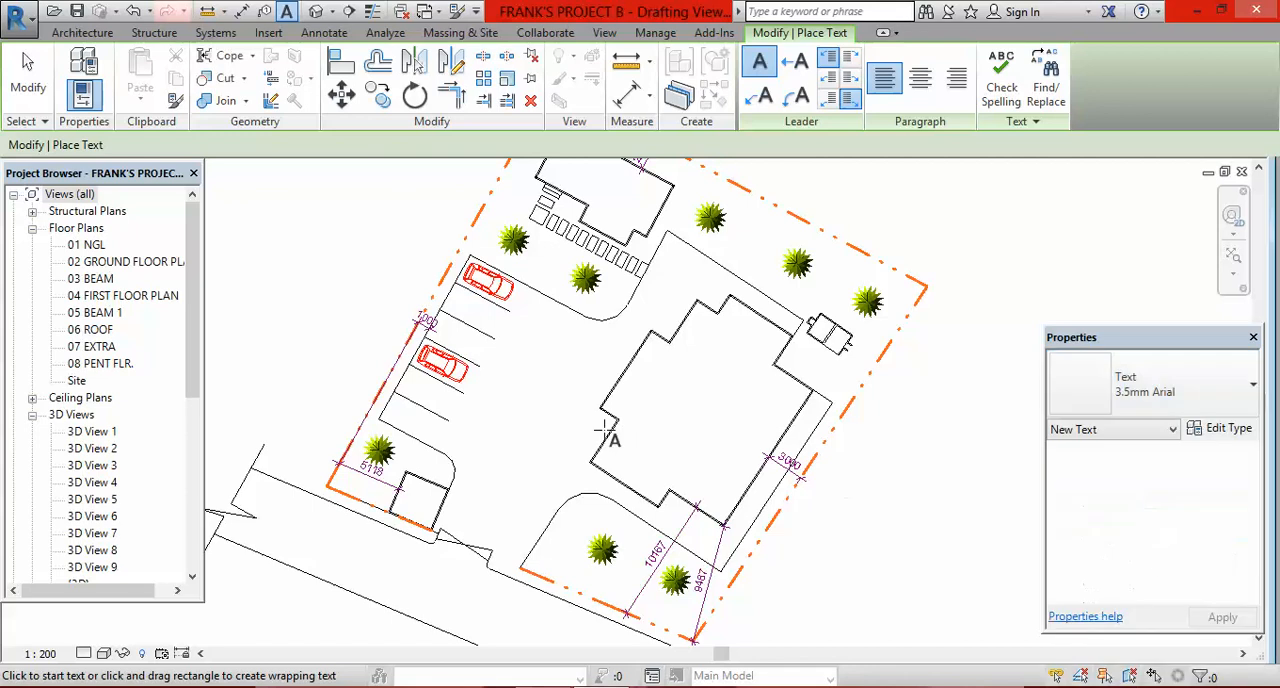
{"action": "left_click", "coordinate": [649, 419]}
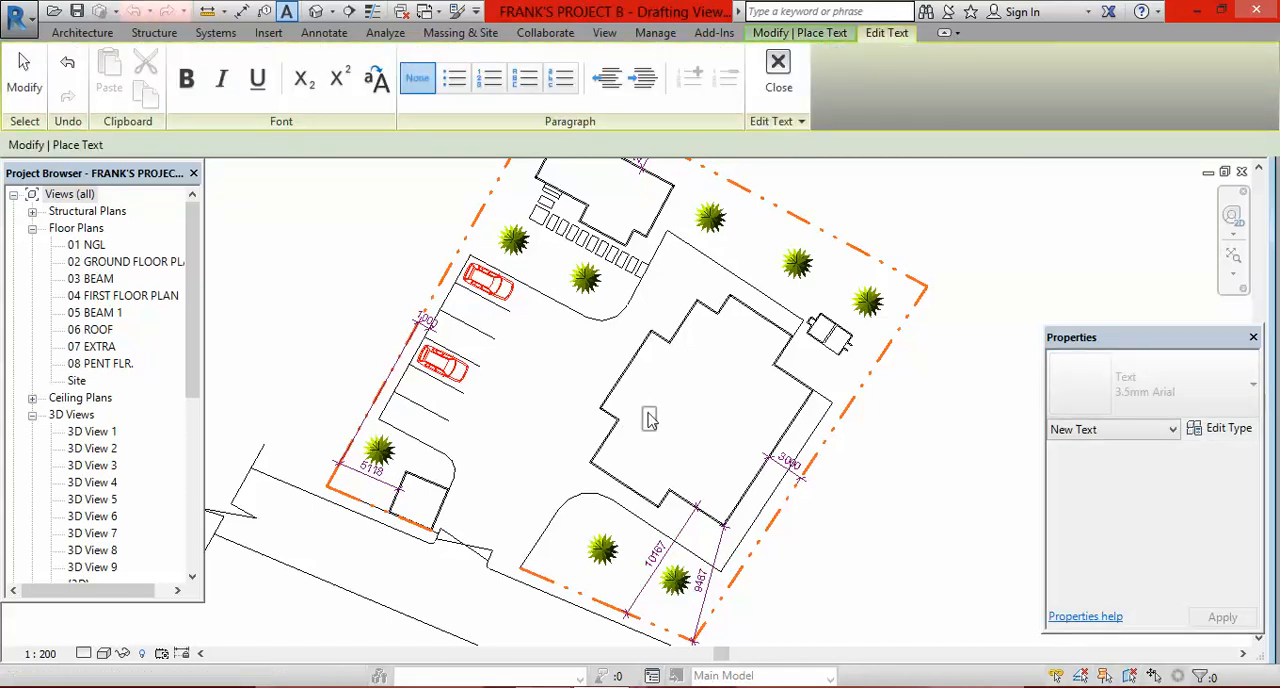
{"action": "type", "text": "NROPOSED"}
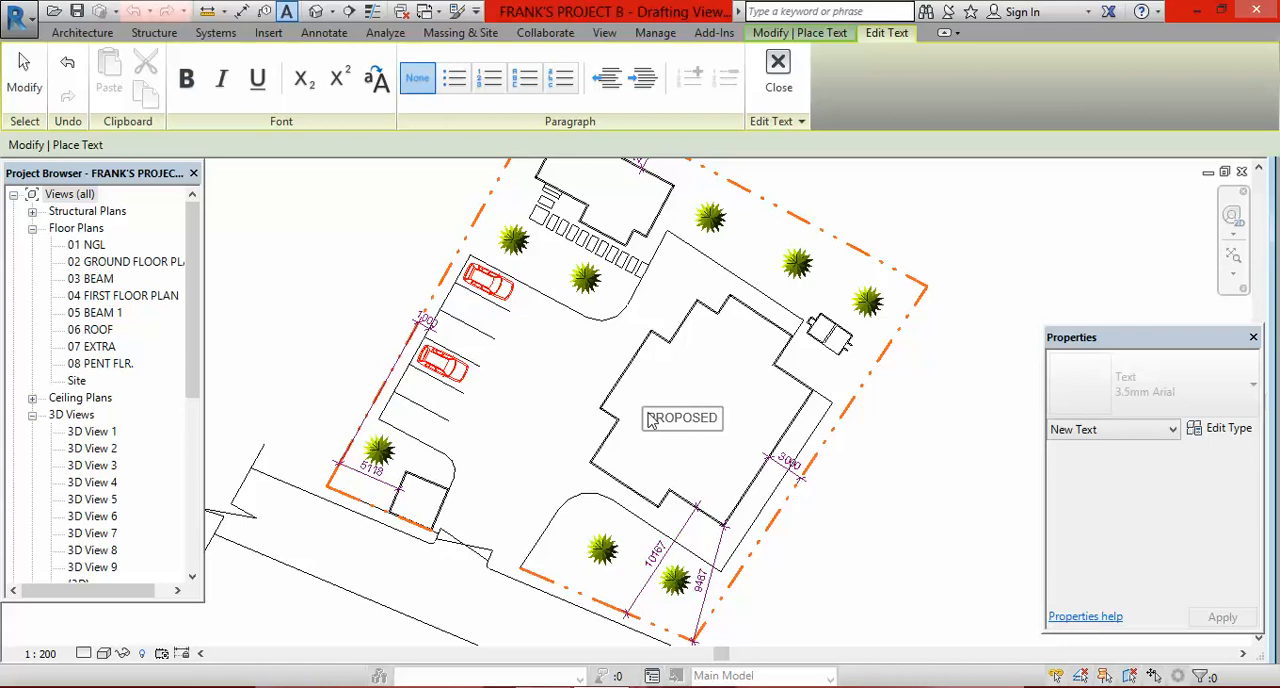
{"action": "key", "text": "Return"}
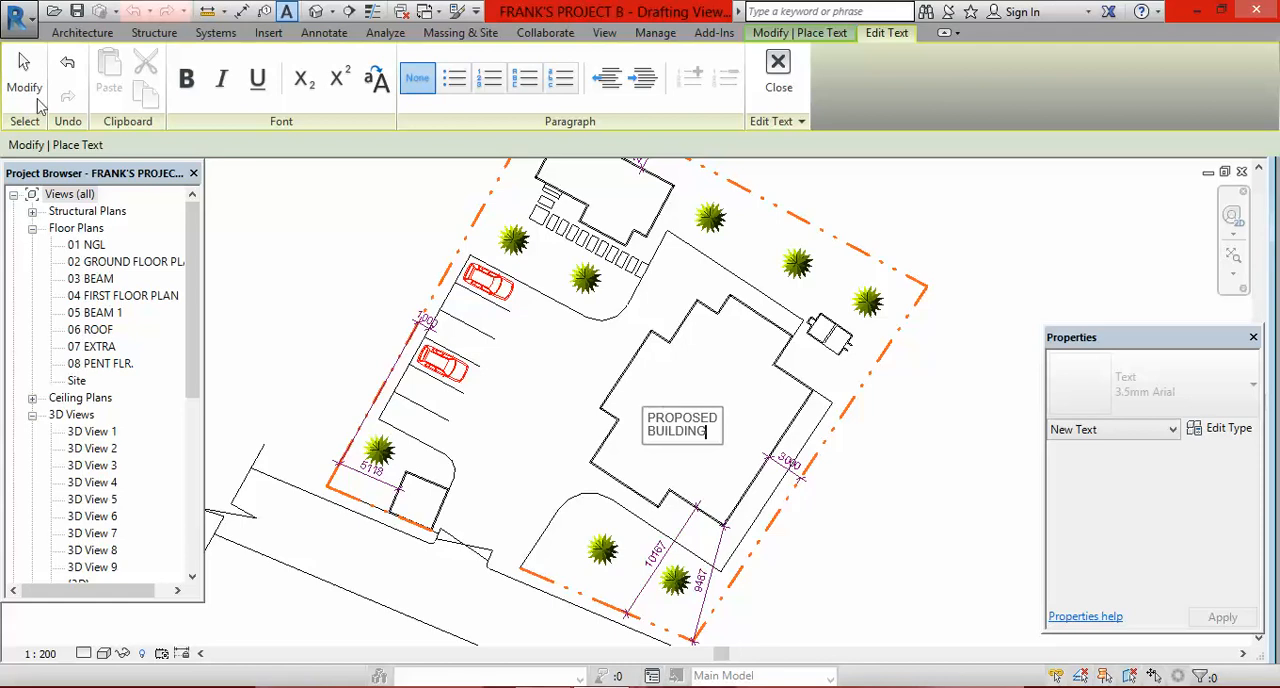
{"action": "left_click", "coordinate": [24, 80]}
{"action": "scroll", "coordinate": [523, 380], "scroll_direction": "down", "scroll_amount": 5}
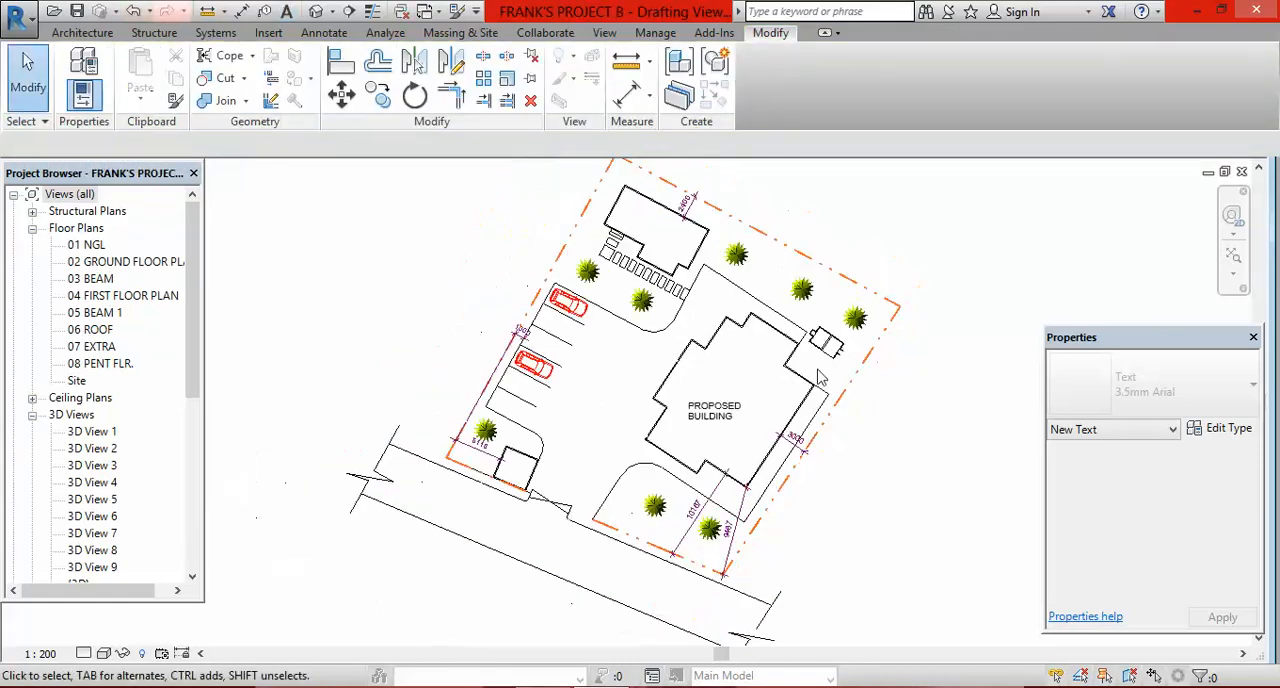
{"action": "scroll", "coordinate": [672, 348], "scroll_direction": "up", "scroll_amount": 2}
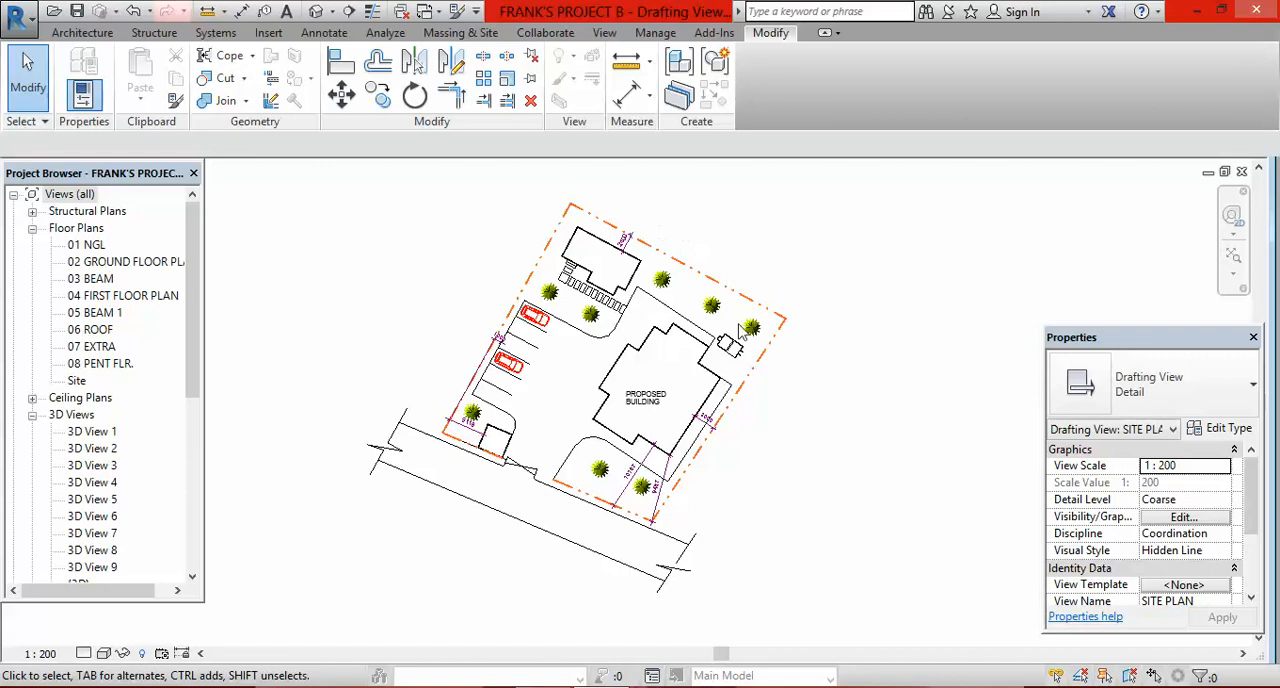
{"action": "scroll", "coordinate": [738, 325], "scroll_direction": "down", "scroll_amount": 1}
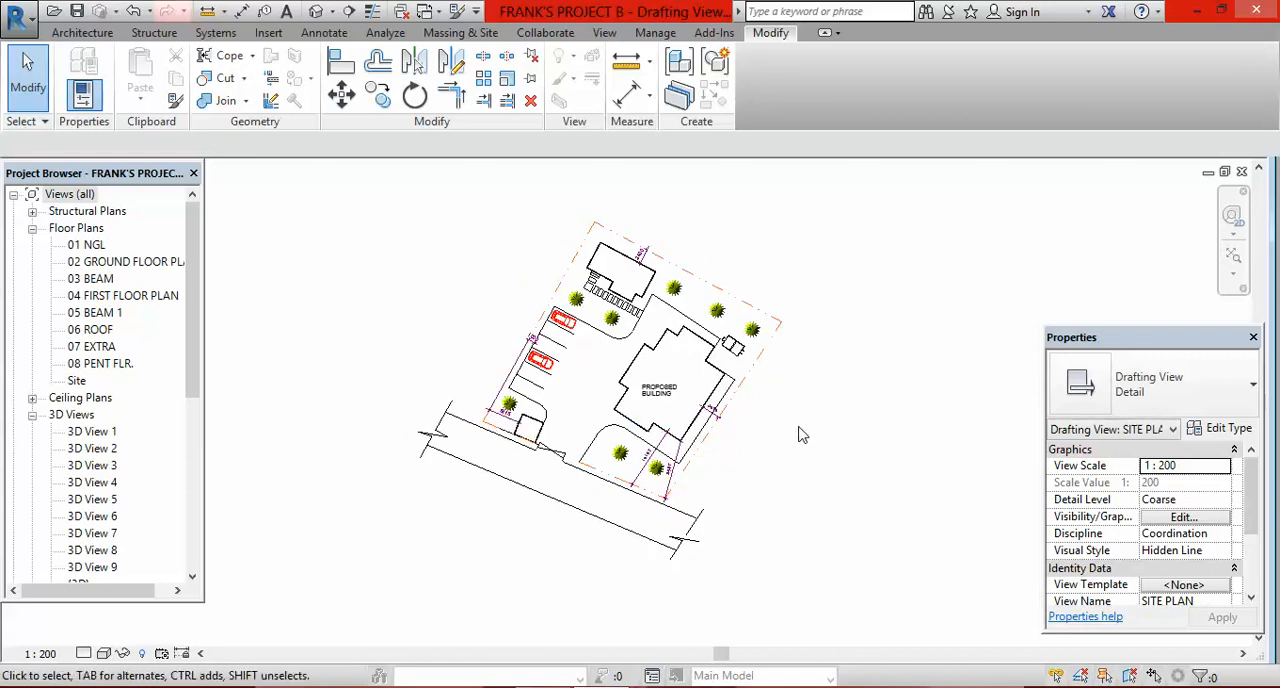